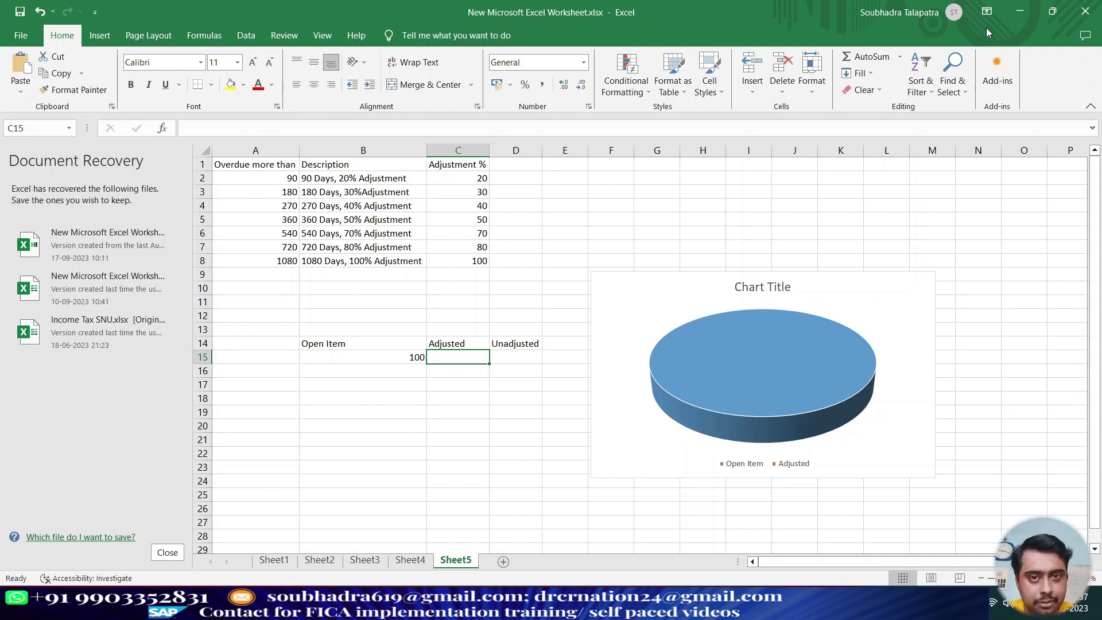
Enter the label "FP04/ FP04M" in cell C32 of Sheet5
{"action": "scroll", "coordinate": [346, 410], "scroll_direction": "down", "scroll_amount": 4}
{"action": "scroll", "coordinate": [346, 410], "scroll_direction": "down", "scroll_amount": 5}
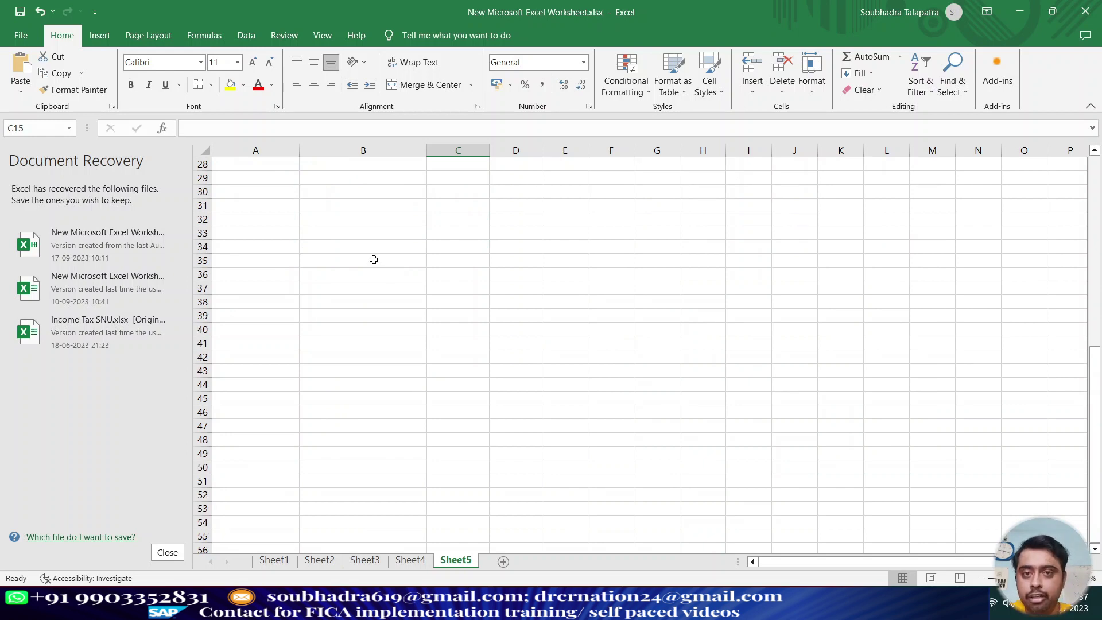
{"action": "left_click", "coordinate": [459, 223]}
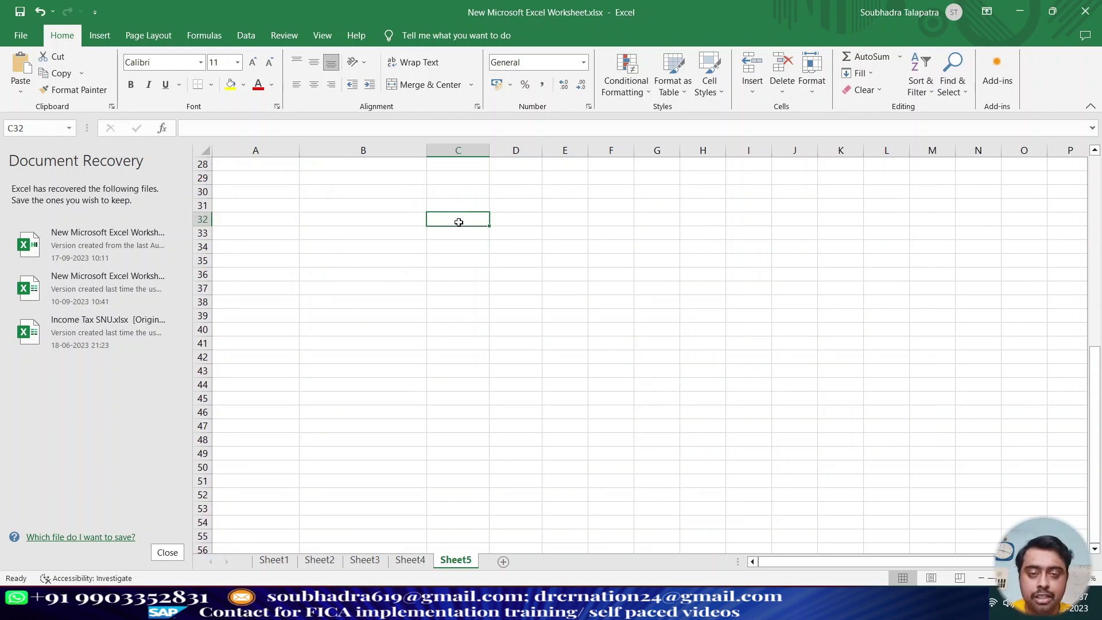
{"action": "type", "text": "FP"}
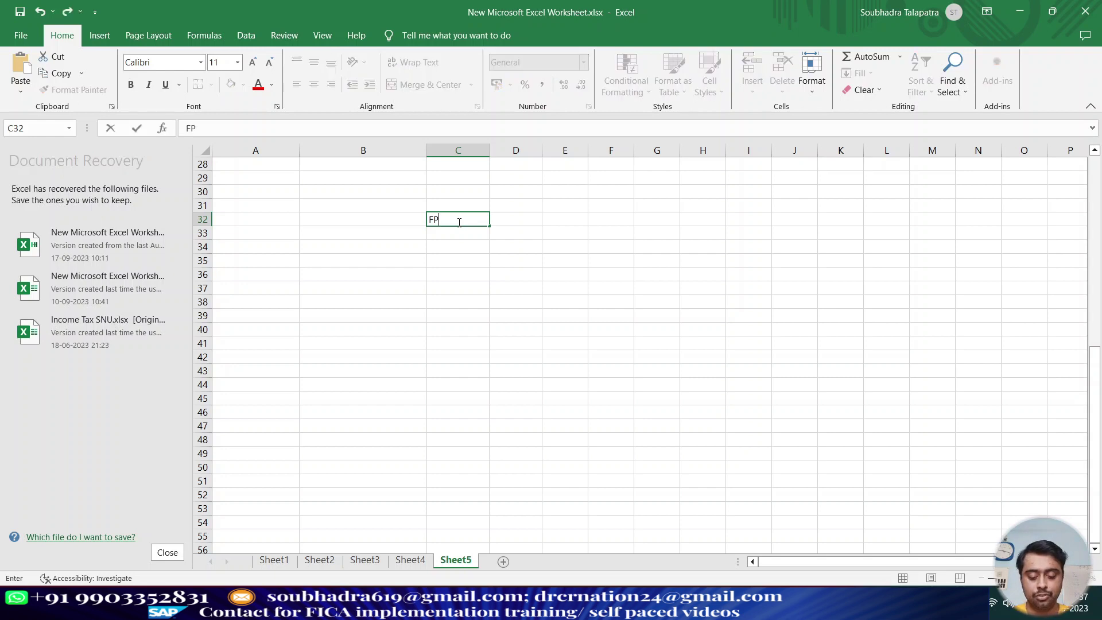
{"action": "type", "text": "04/ FP04M"}
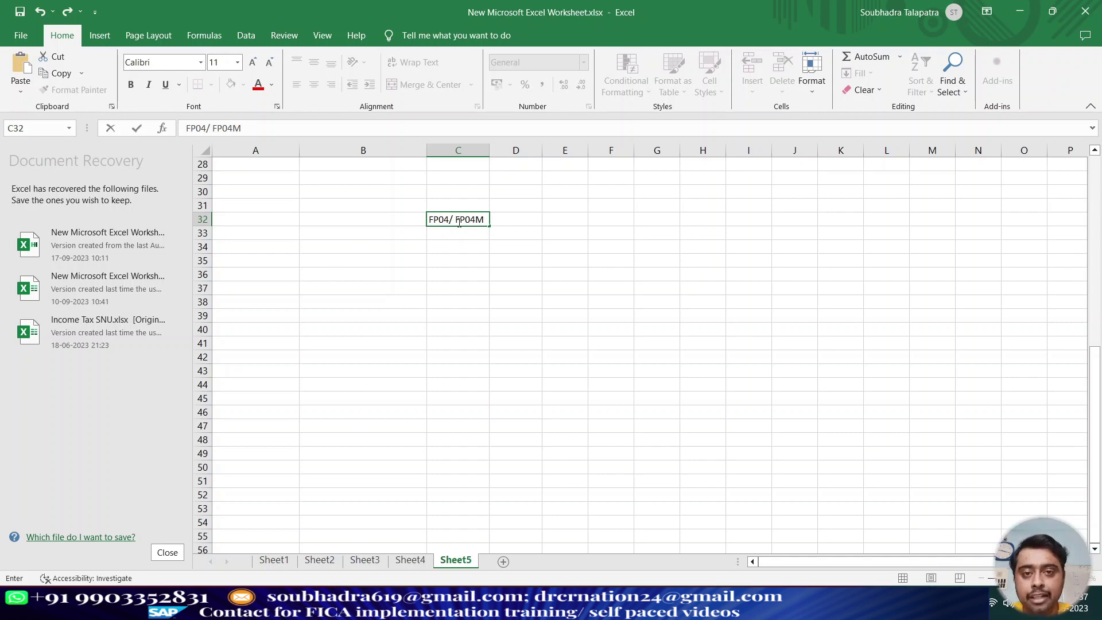
{"action": "left_click", "coordinate": [451, 287]}
Enter the invoice posting with "Invoice" in D30, "Customer Dr" in E30 and "Revenue Cr" in E31
{"action": "left_click", "coordinate": [519, 192]}
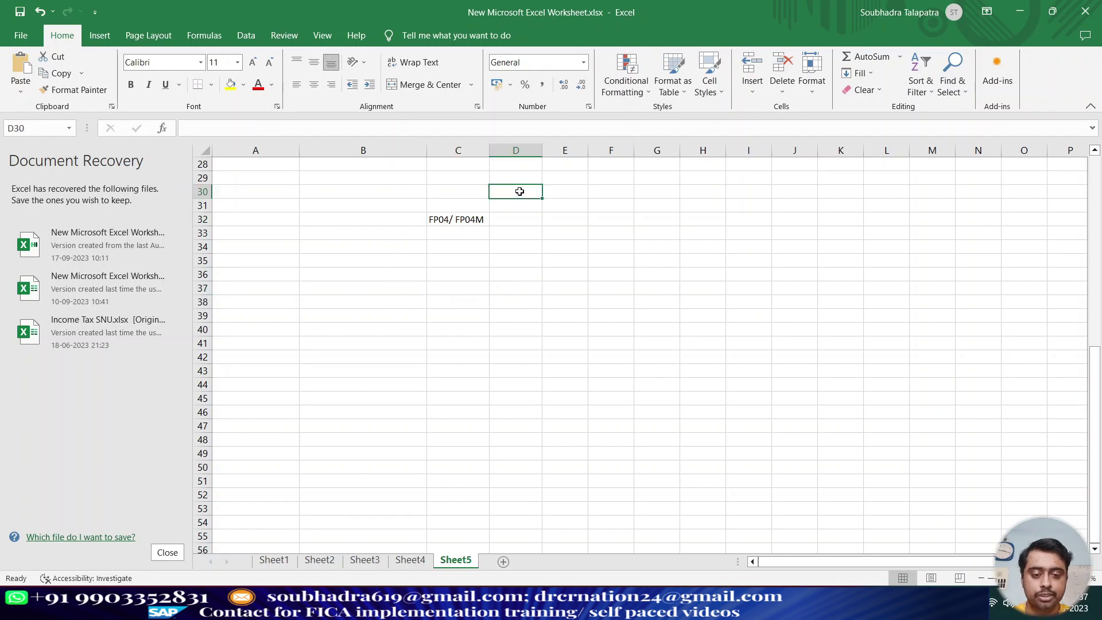
{"action": "type", "text": "Invoice"}
{"action": "left_click", "coordinate": [569, 196]}
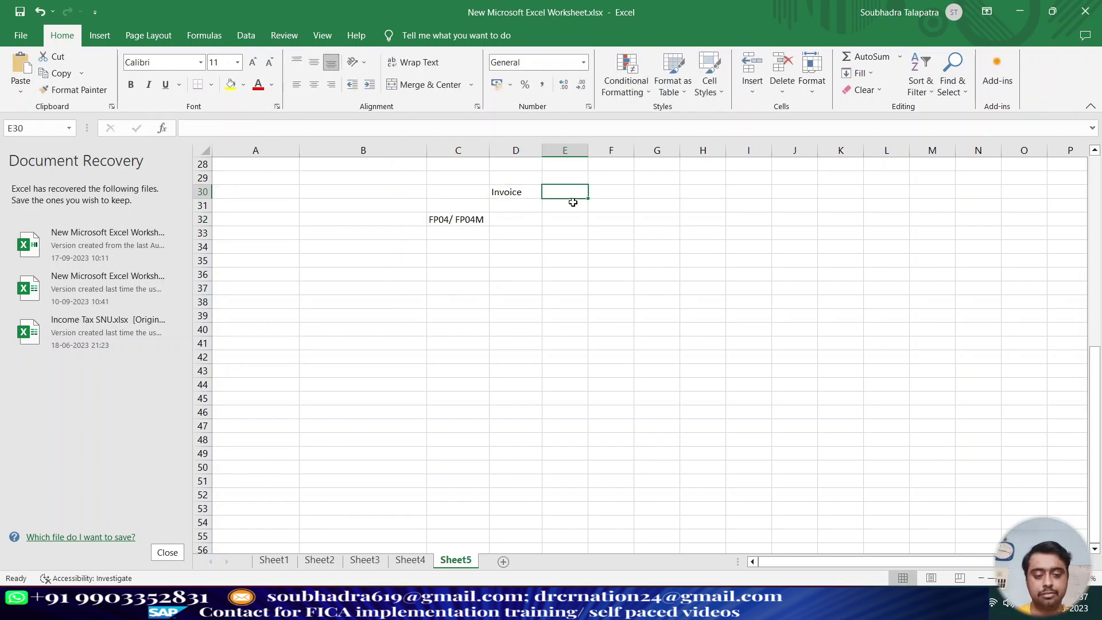
{"action": "type", "text": "Cust"}
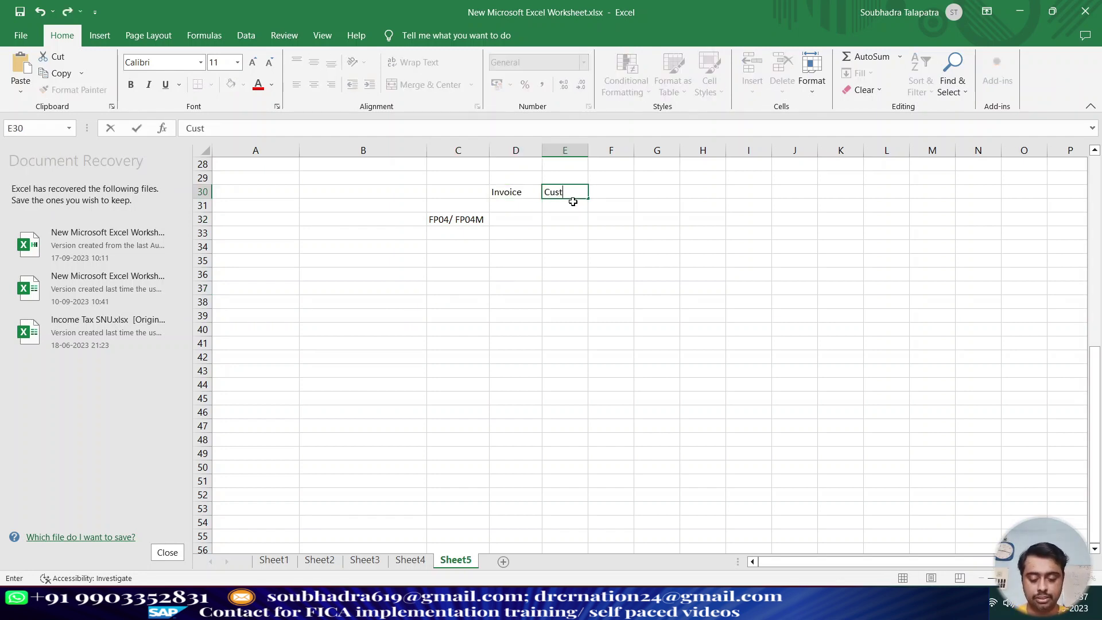
{"action": "type", "text": "ome r Dr"}
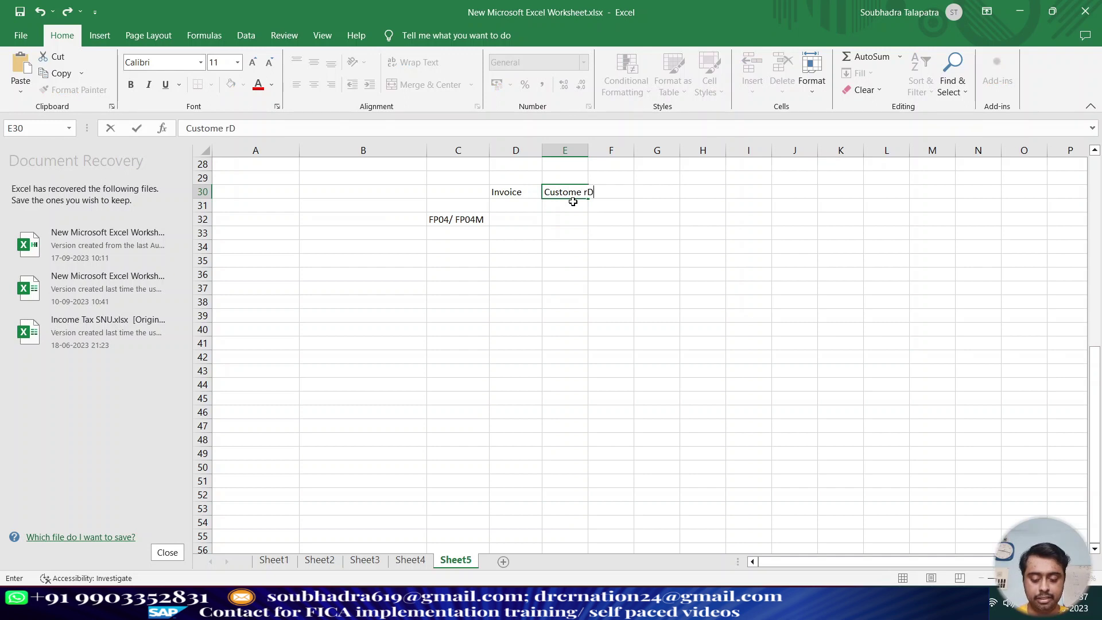
{"action": "left_click", "coordinate": [573, 206]}
{"action": "type", "text": "Revenue Cr"}
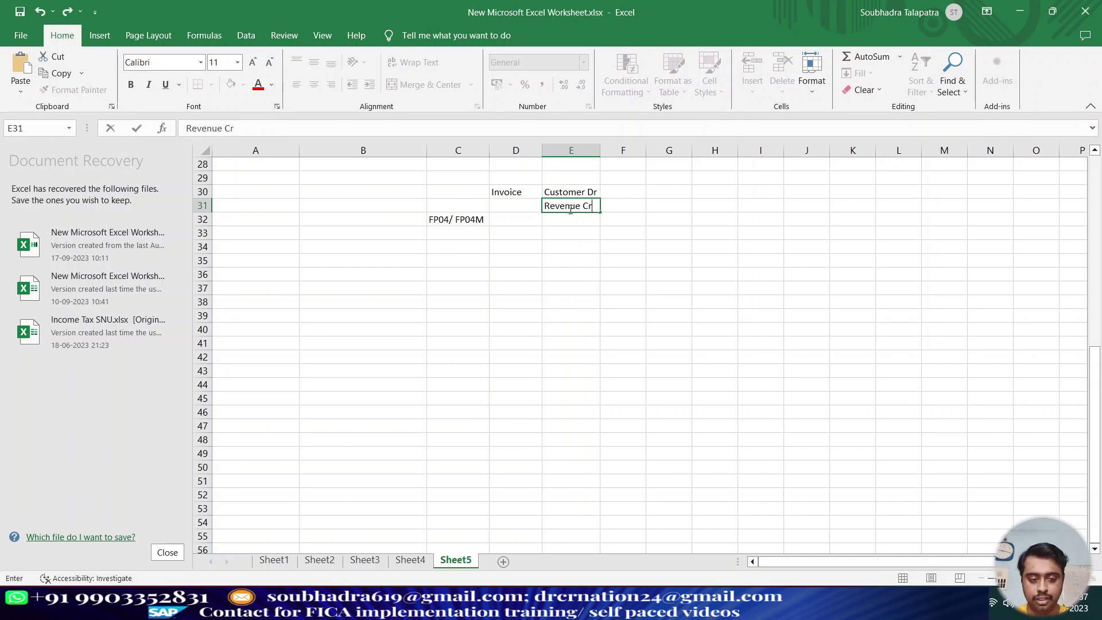
Enter the write-off posting with "Bad Debt Dr" in E33 and "Customer Cr" in E34
{"action": "left_click", "coordinate": [505, 230]}
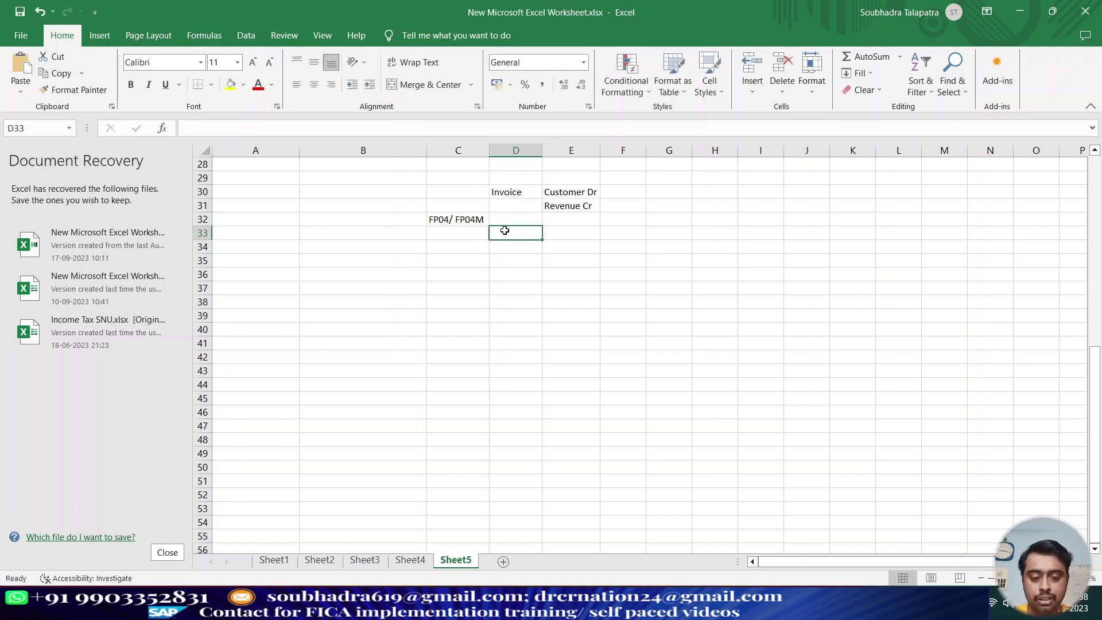
{"action": "left_click", "coordinate": [558, 234]}
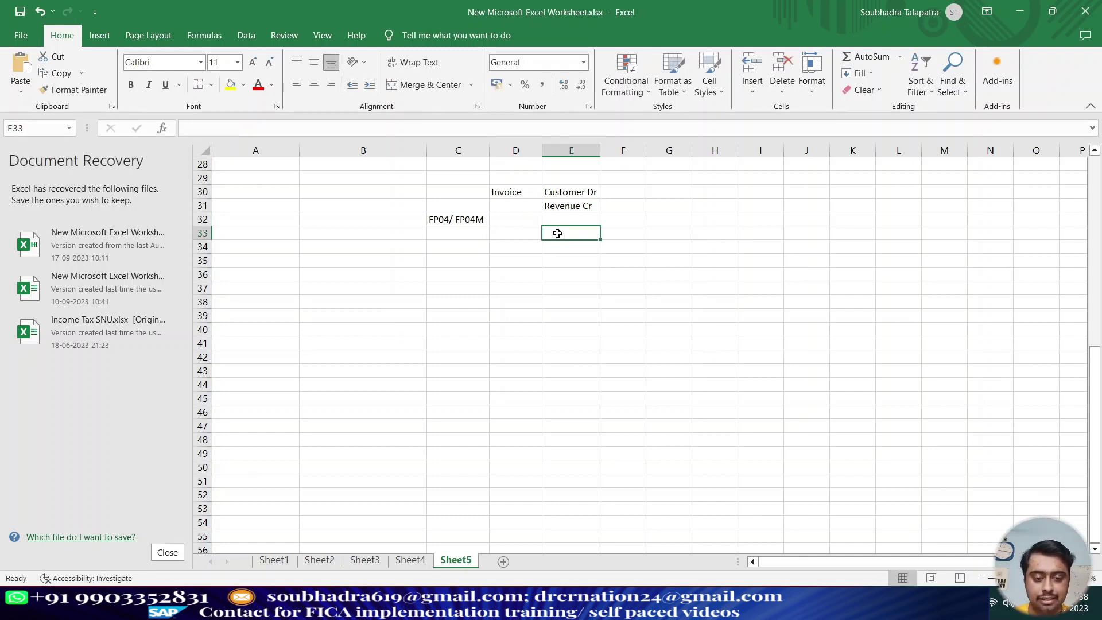
{"action": "type", "text": "Bad Debt Dr"}
{"action": "key", "text": "Return"}
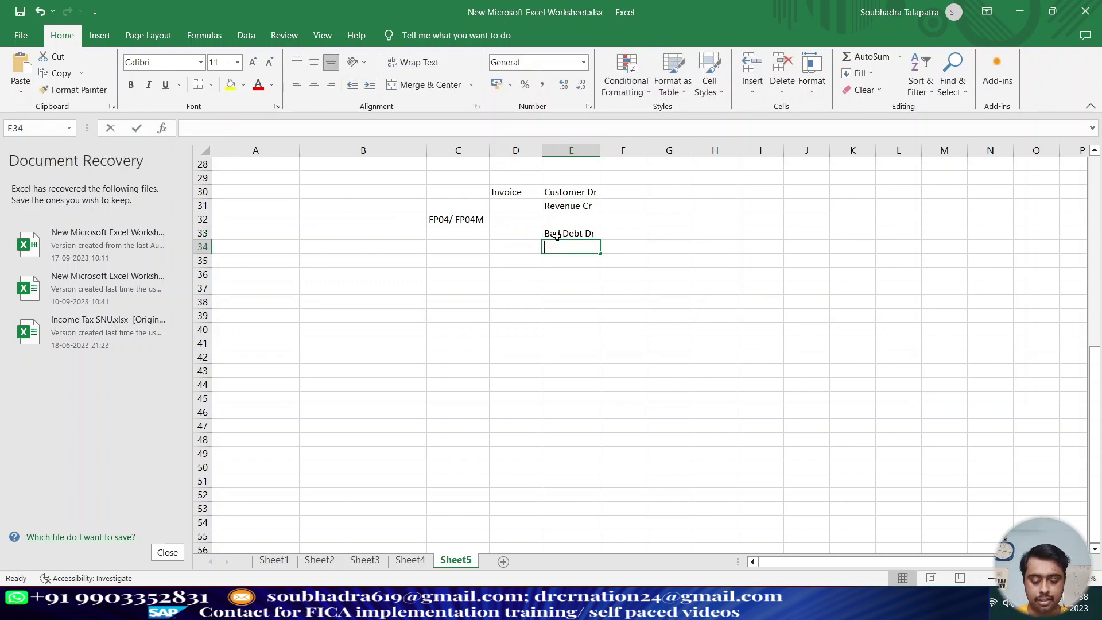
{"action": "type", "text": "Customer Cr"}
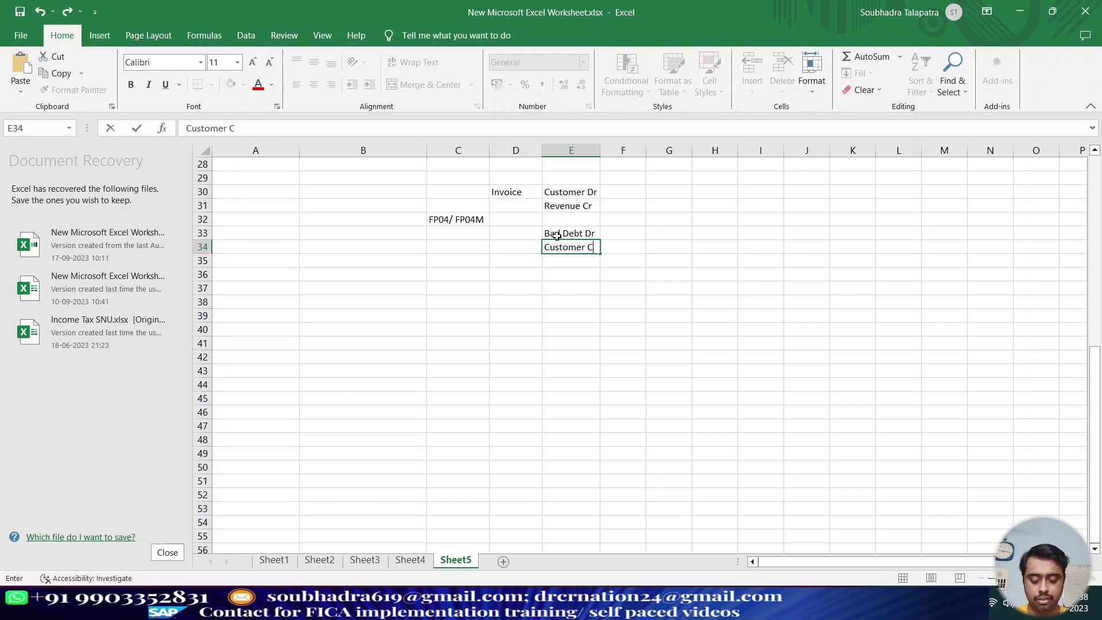
{"action": "left_click", "coordinate": [744, 340]}
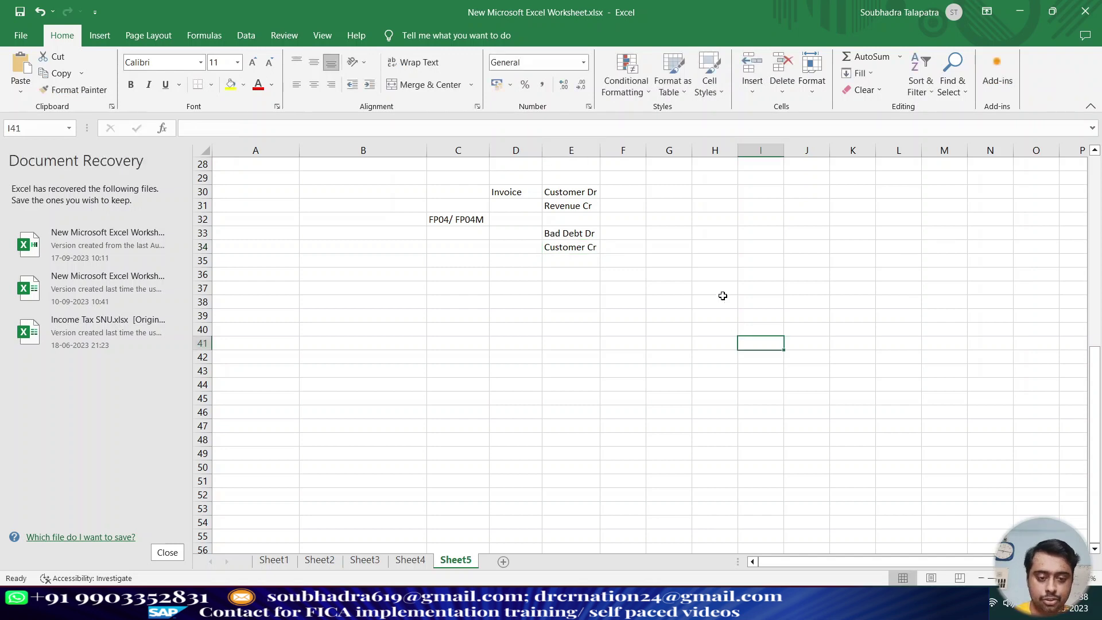
Fill the Customer Dr cell E30 and the Customer Cr cell E34 with yellow
{"action": "left_click", "coordinate": [571, 195]}
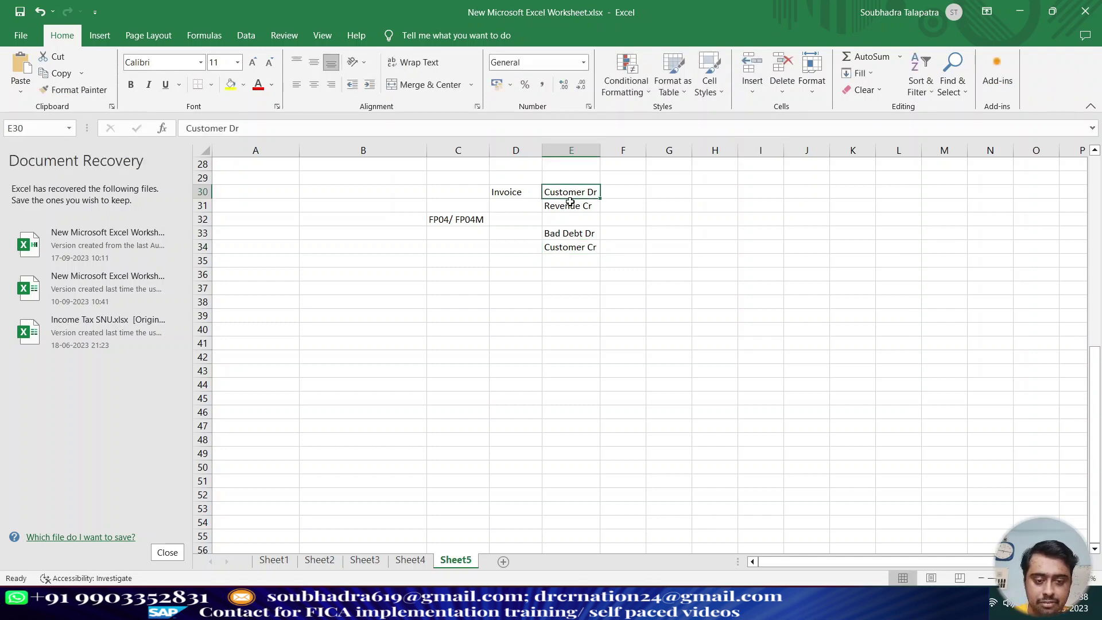
{"action": "left_click", "coordinate": [571, 243], "text": "ctrl"}
{"action": "left_click", "coordinate": [229, 87]}
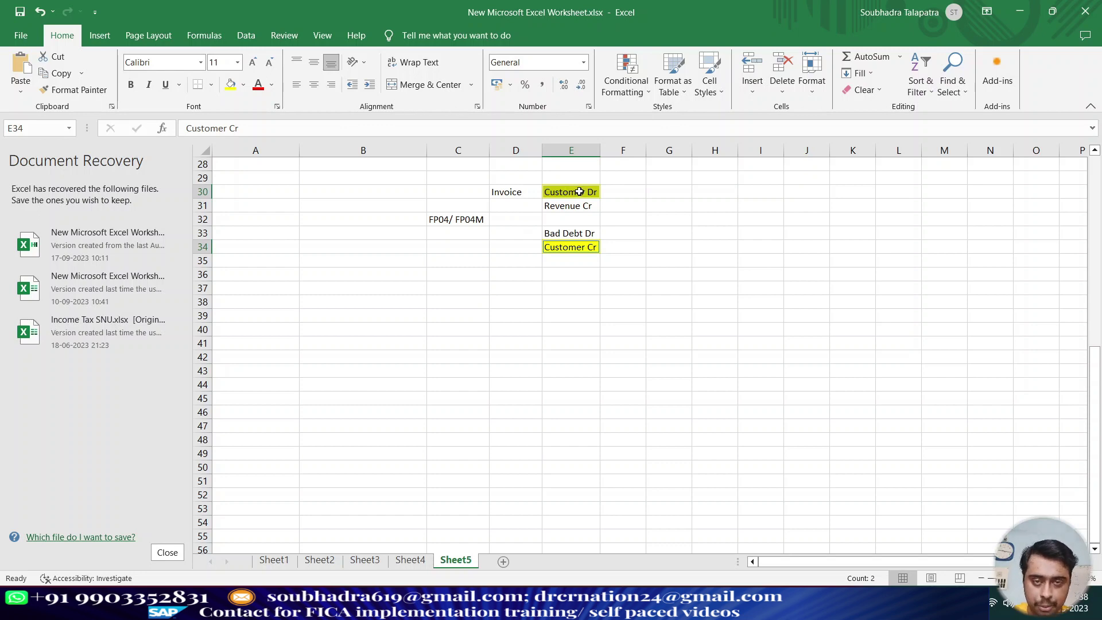
Enter the amount 100 beside each invoice and write-off line in F30, F31, F33 and F34
{"action": "left_click", "coordinate": [611, 192]}
{"action": "type", "text": "100"}
{"action": "key", "text": "Return"}
{"action": "type", "text": "100"}
{"action": "left_click", "coordinate": [618, 238]}
{"action": "type", "text": "100"}
{"action": "key", "text": "Return"}
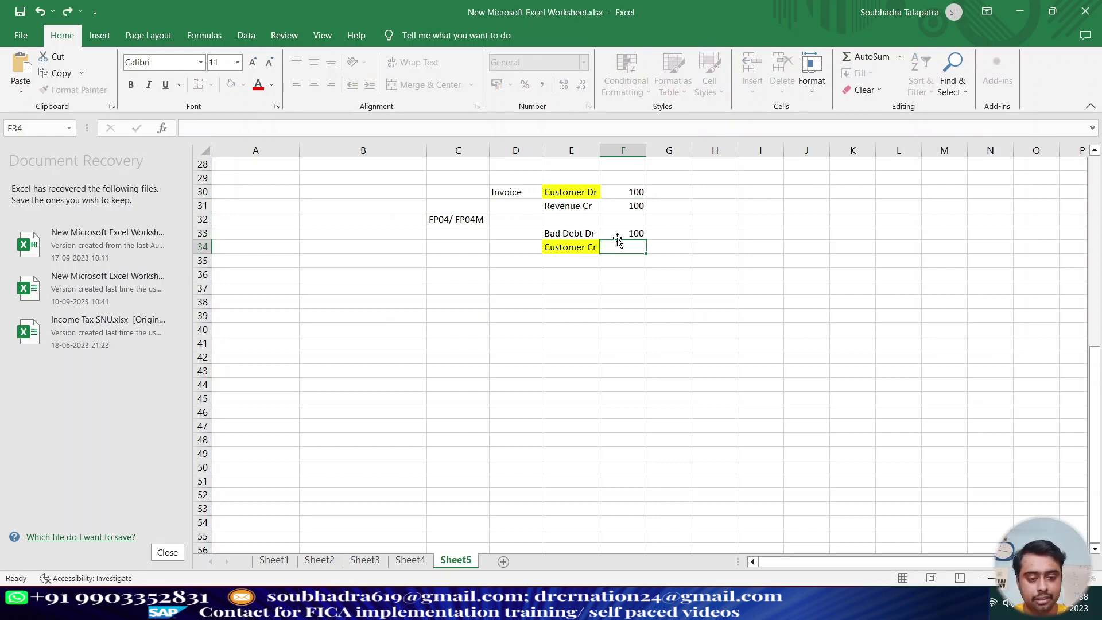
{"action": "type", "text": "100"}
{"action": "key", "text": "Return"}
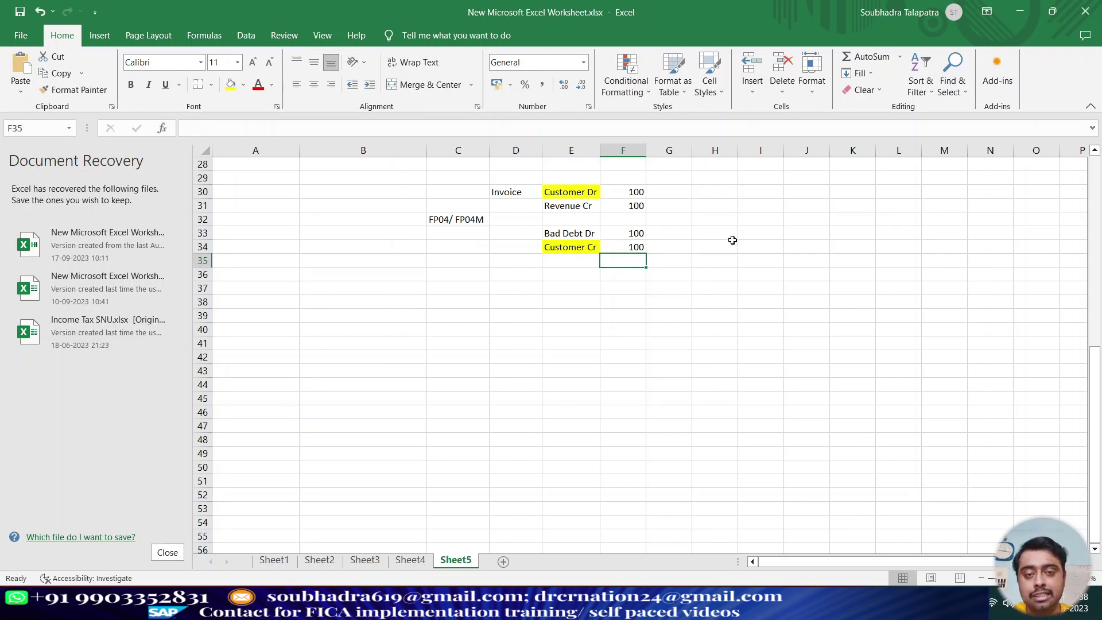
{"action": "key", "text": "Right"}
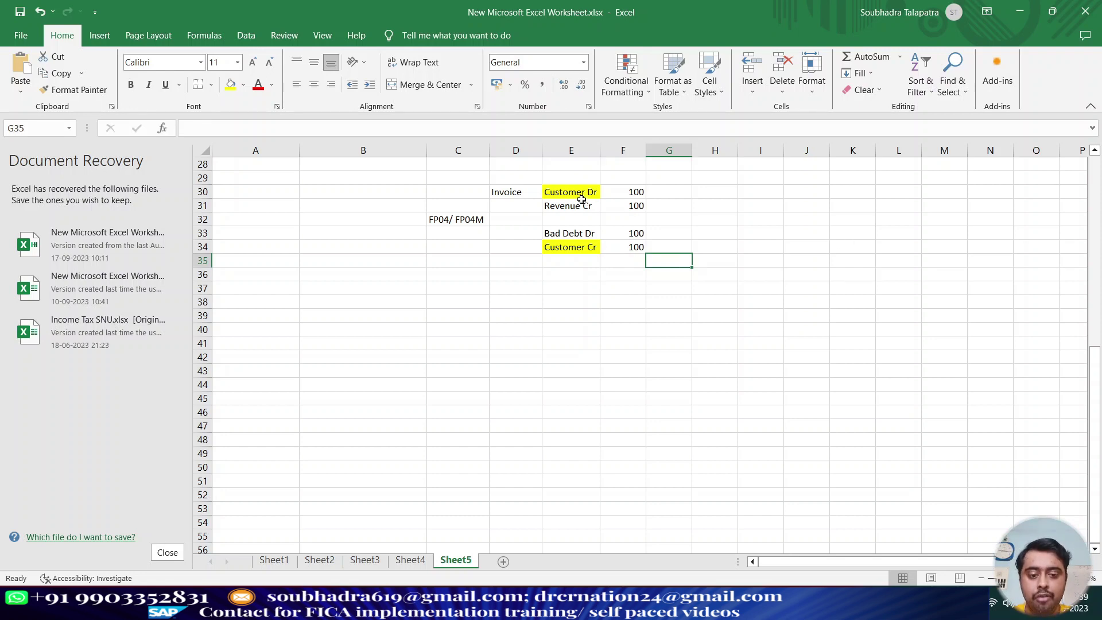
{"action": "left_click_drag", "start_coordinate": [574, 192], "coordinate": [624, 196]}
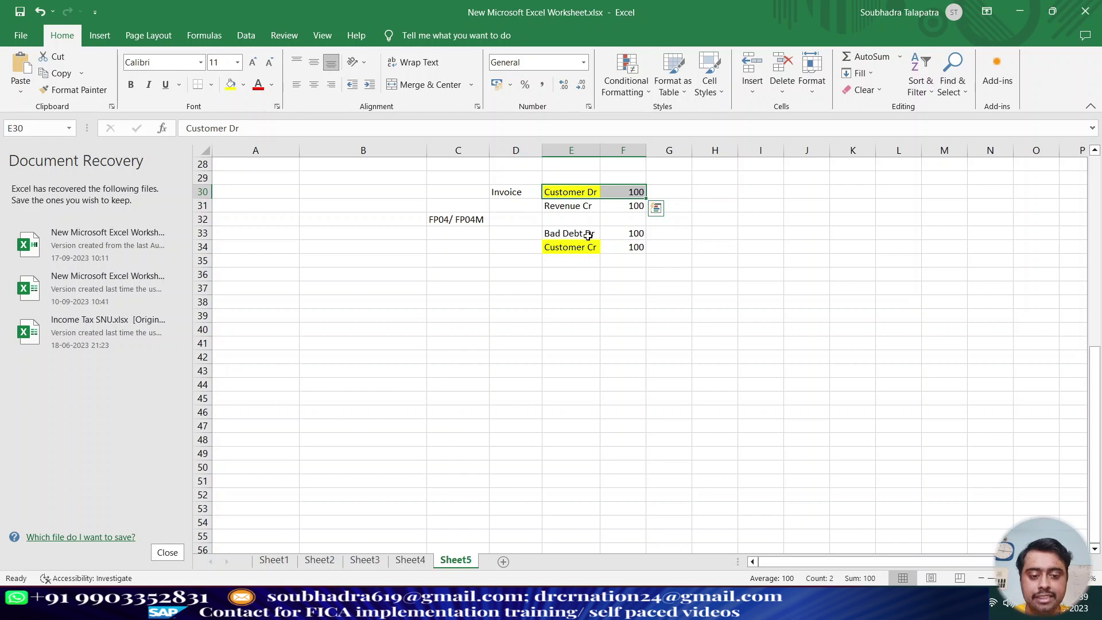
{"action": "left_click_drag", "start_coordinate": [574, 247], "coordinate": [619, 249]}
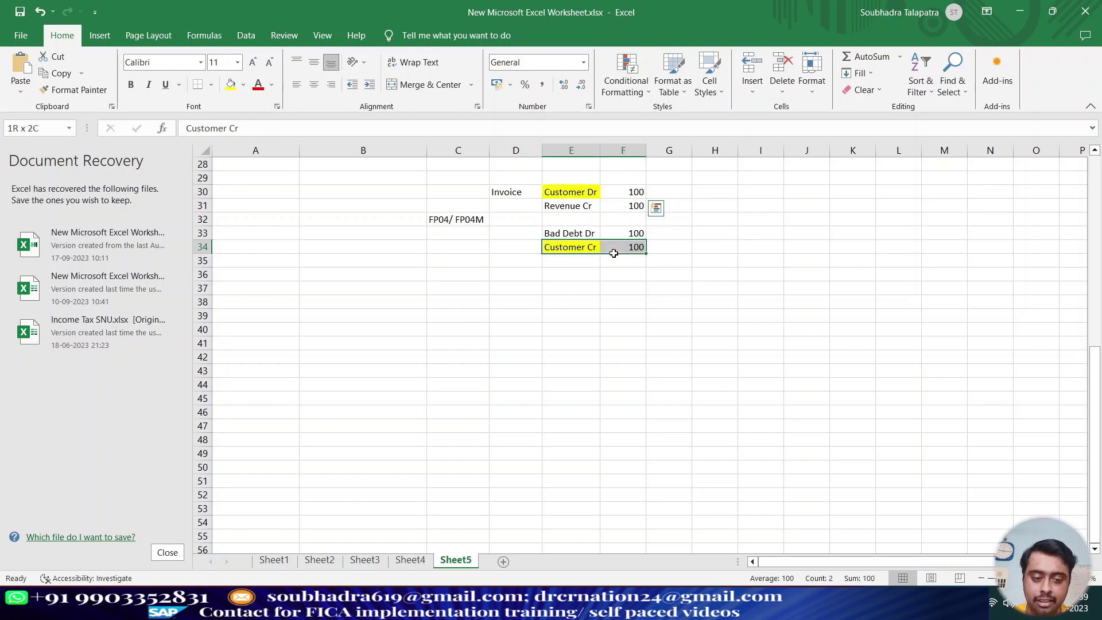
Enter the recovery posting with "Bank Dr" in E37 and "Bad Debt Recovery Cr" in E38
{"action": "left_click", "coordinate": [564, 285]}
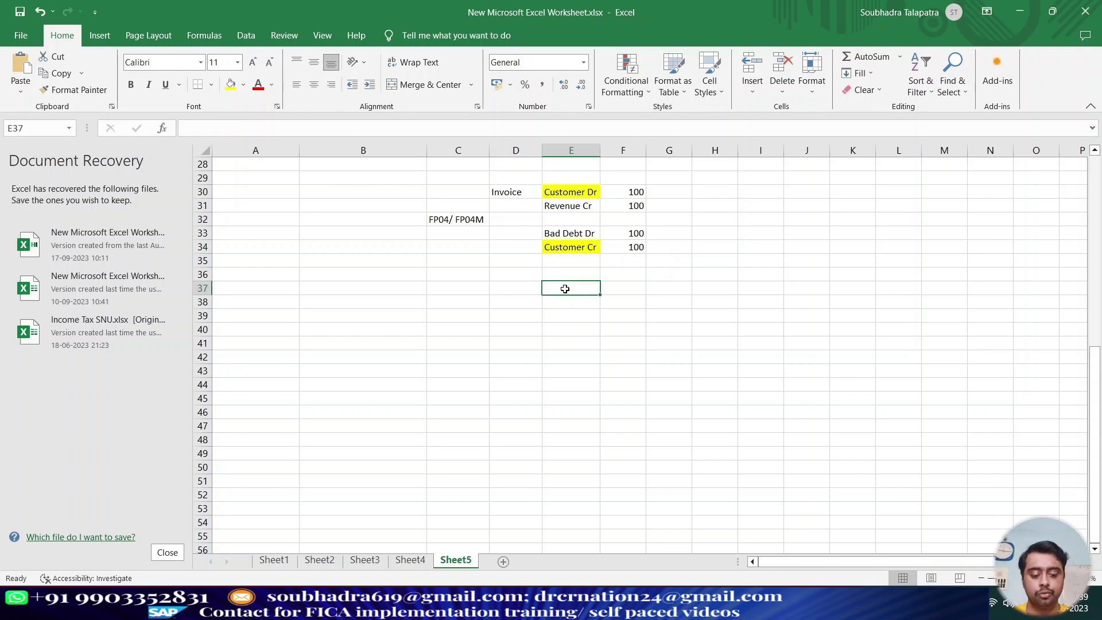
{"action": "type", "text": "Bank"}
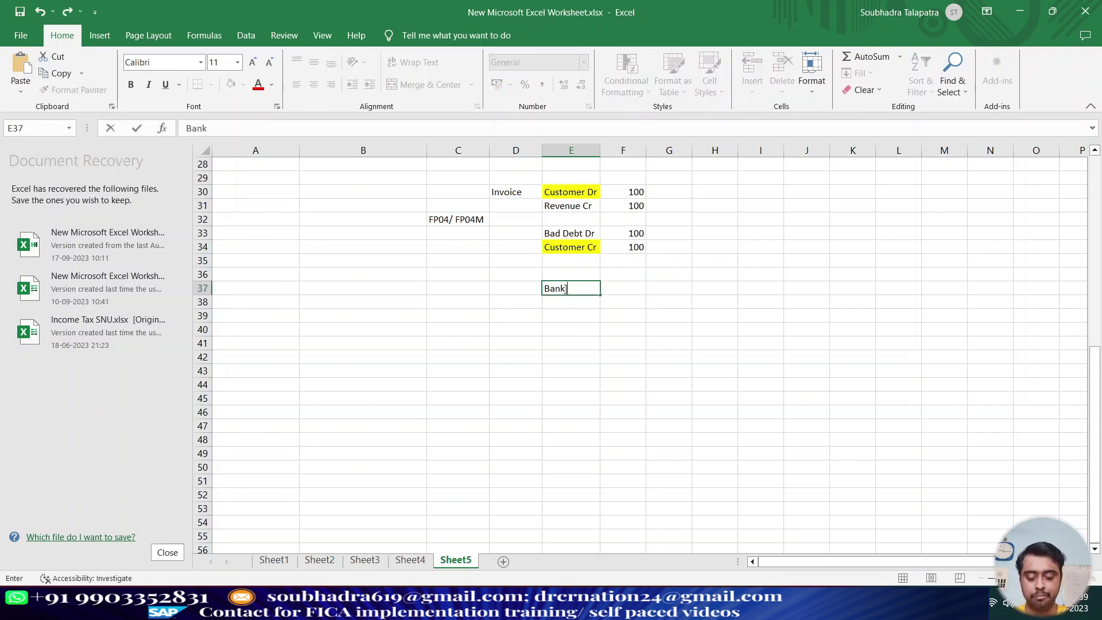
{"action": "type", "text": " Dr"}
{"action": "key", "text": "Return"}
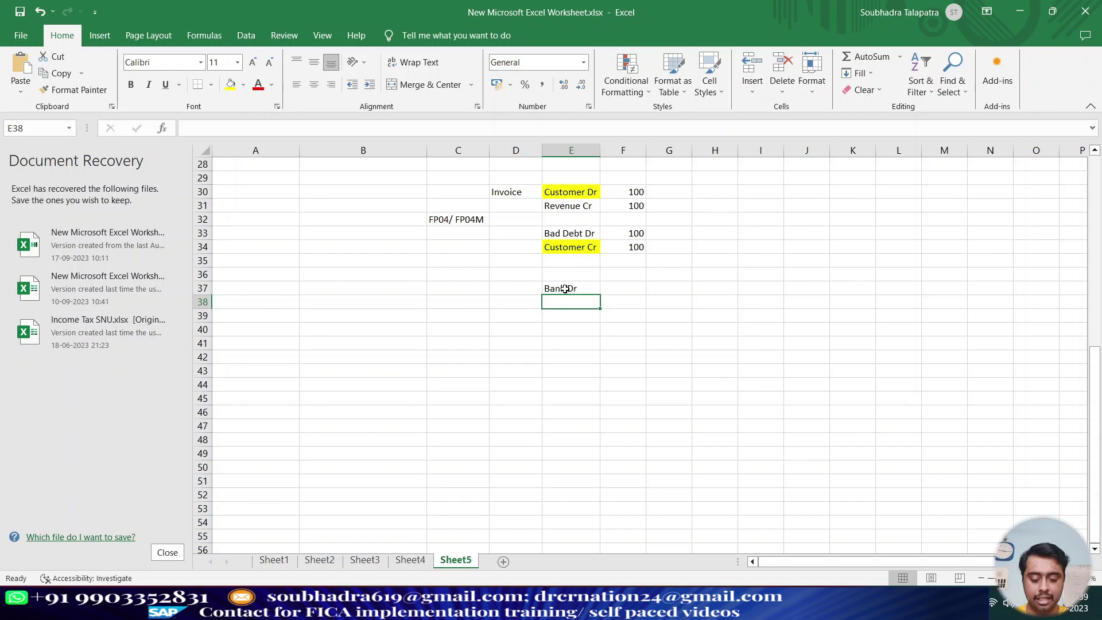
{"action": "type", "text": "Bad Debt Recovery Cr"}
{"action": "left_click", "coordinate": [671, 318]}
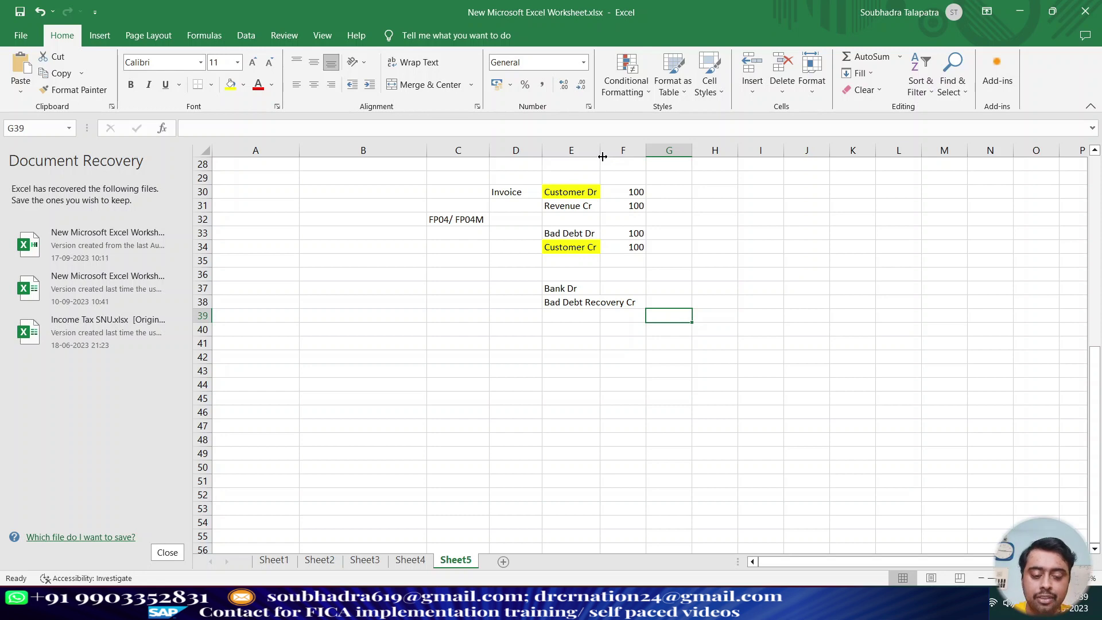
{"action": "left_click", "coordinate": [584, 197]}
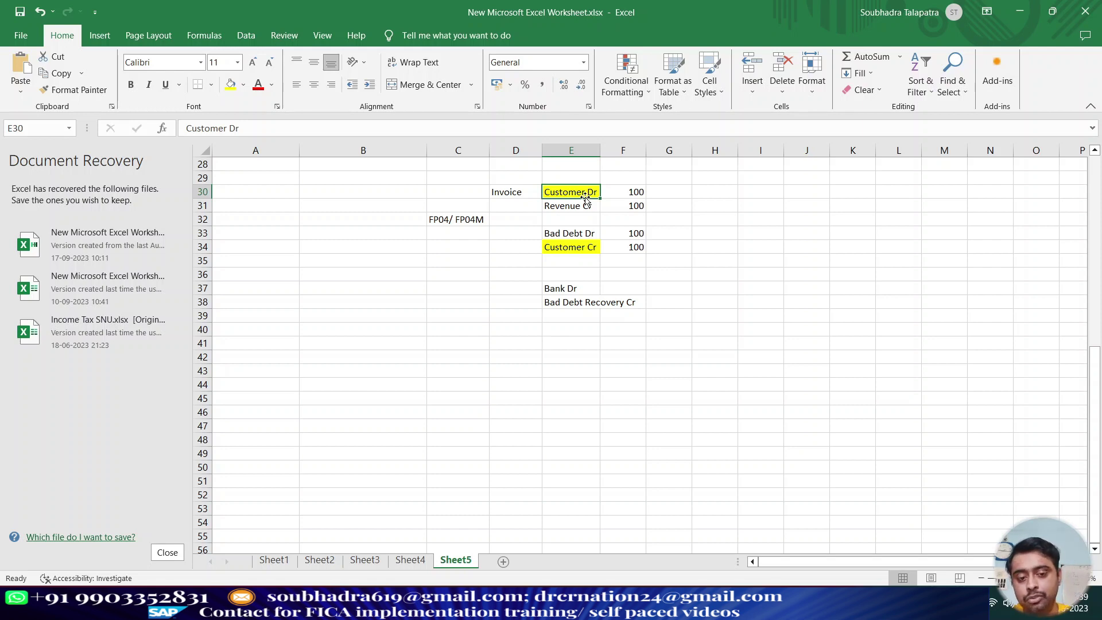
{"action": "left_click_drag", "start_coordinate": [564, 288], "coordinate": [575, 310]}
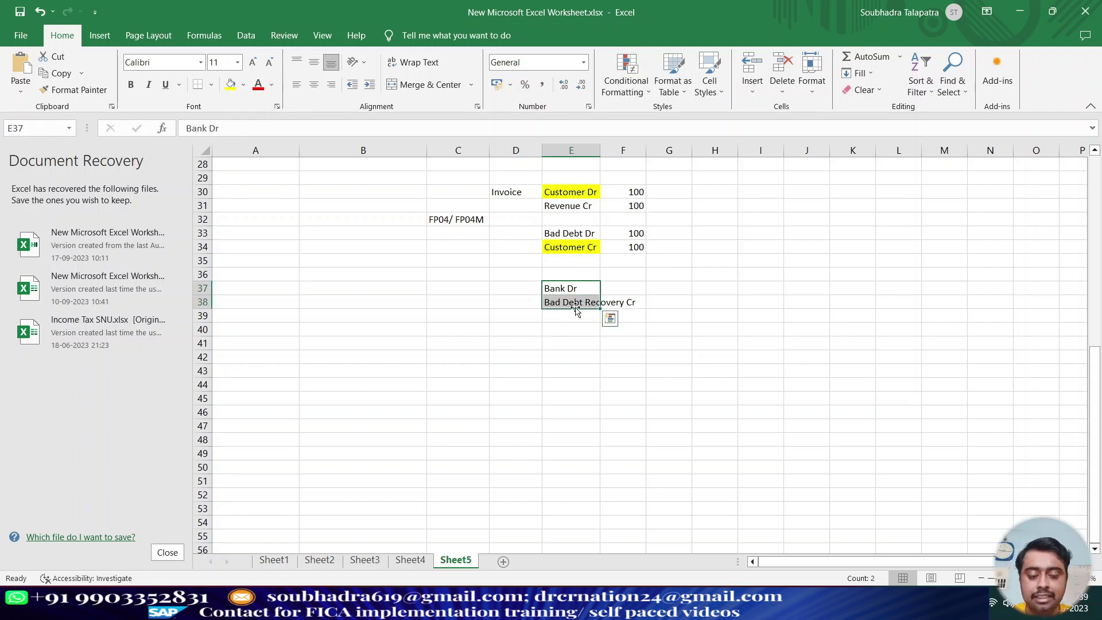
{"action": "left_click", "coordinate": [562, 289]}
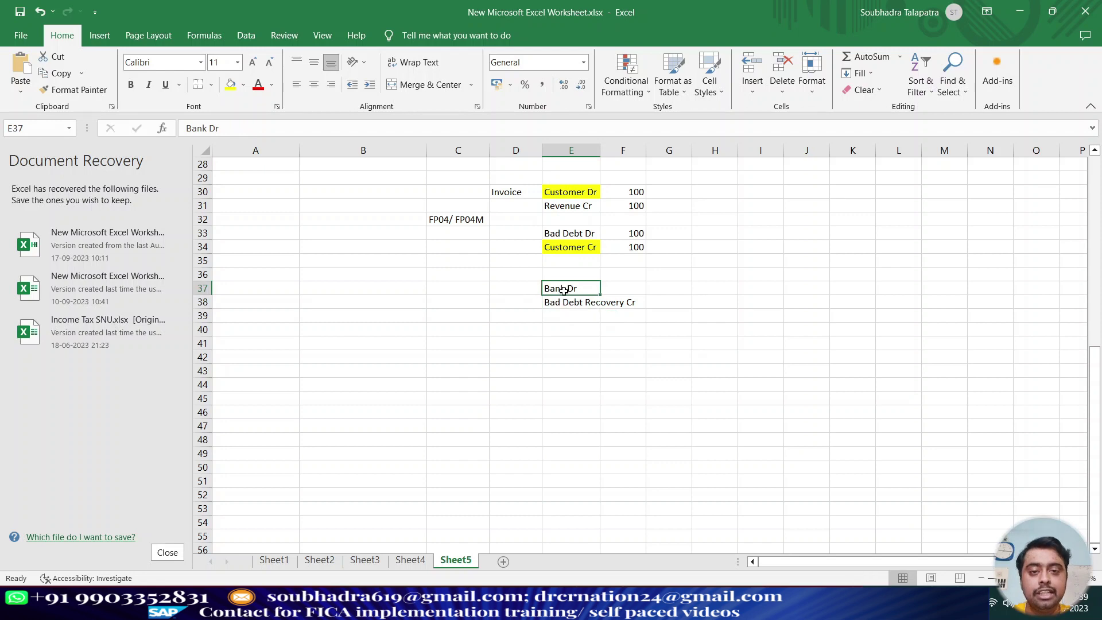
{"action": "left_click", "coordinate": [564, 298]}
{"action": "left_click", "coordinate": [561, 288]}
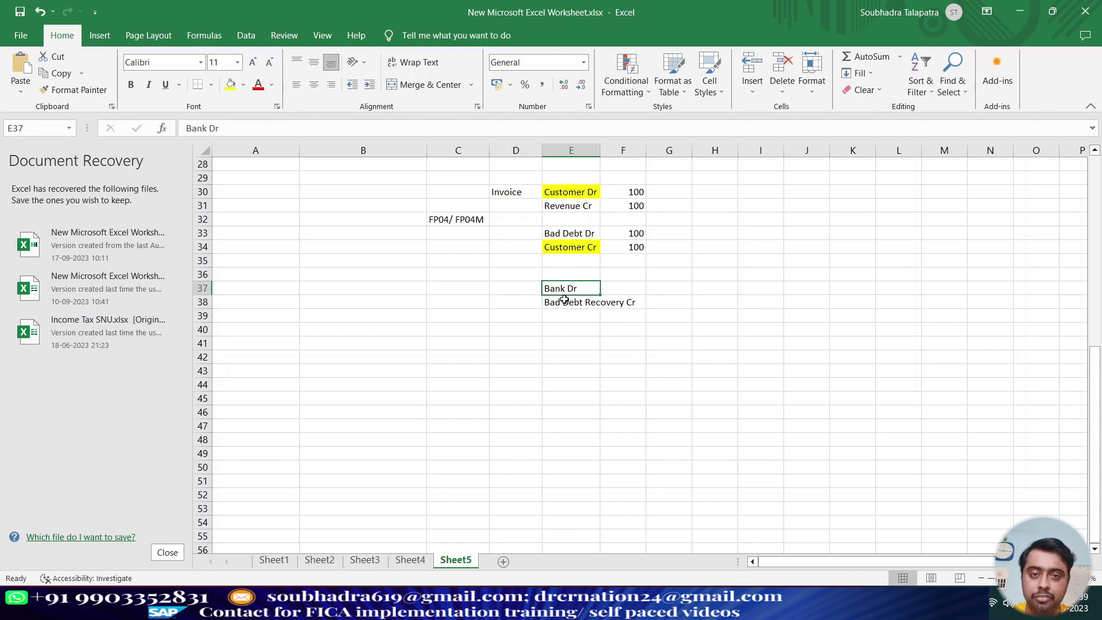
{"action": "left_click", "coordinate": [565, 300]}
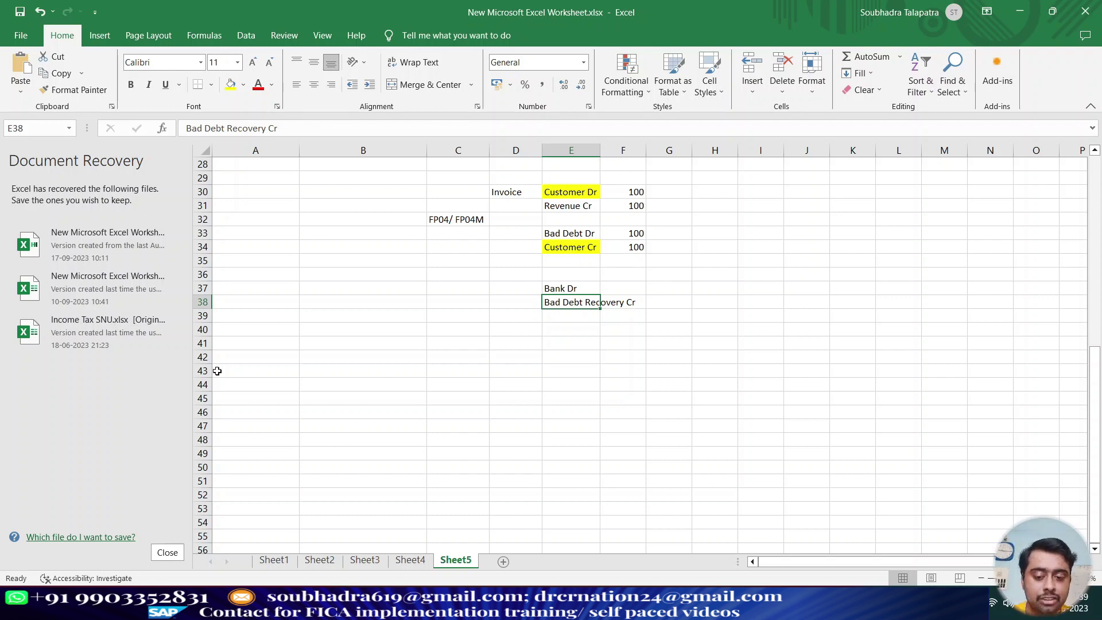
Fill the whole of row 40 with dark blue as a divider below the write-off example
{"action": "left_click", "coordinate": [204, 330]}
{"action": "left_click", "coordinate": [243, 84]}
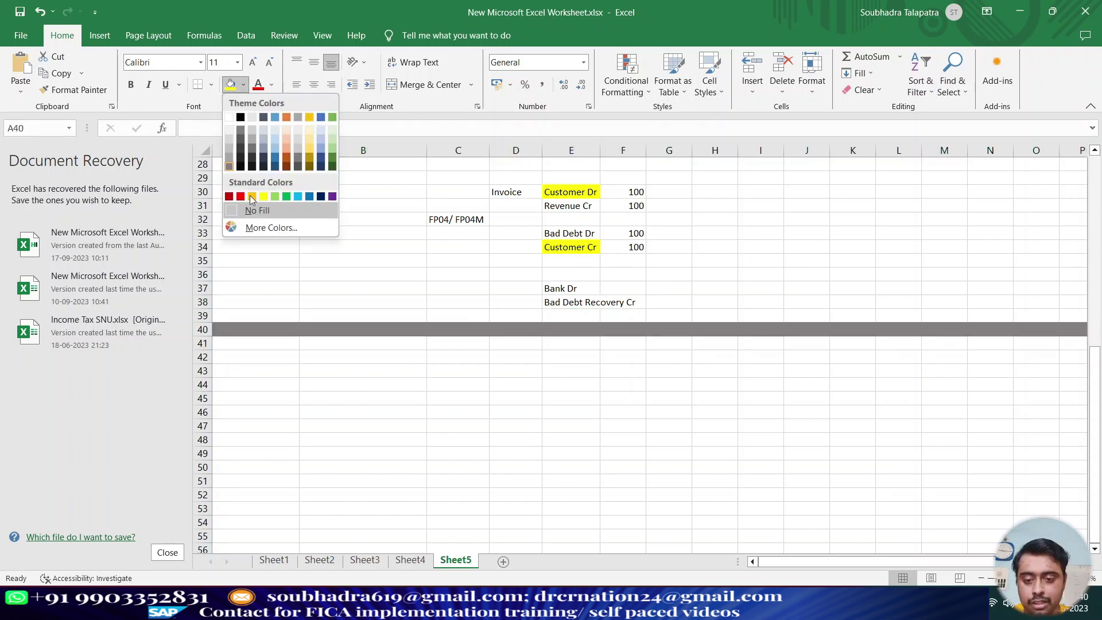
{"action": "left_click", "coordinate": [320, 197]}
Enter the heading "Value Adjustments" in cell B43
{"action": "left_click", "coordinate": [358, 384]}
{"action": "left_click", "coordinate": [351, 372]}
{"action": "type", "text": "Value Adjustments"}
{"action": "key", "text": "Tab"}
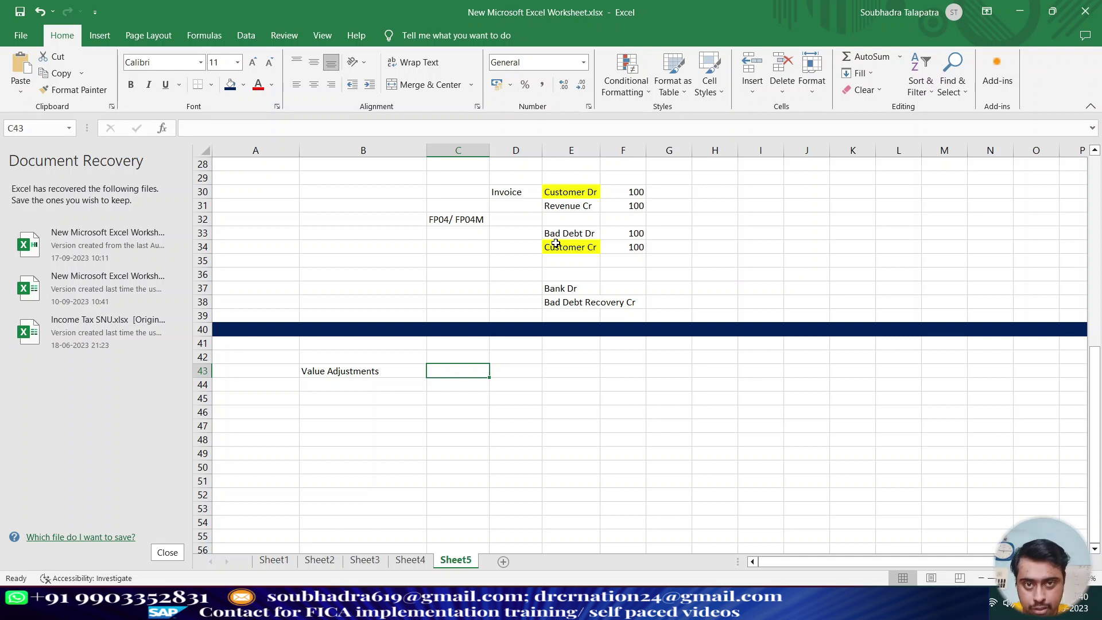
Copy the invoice posting in D30:F31 to the Value Adjustments section, starting at cell D43
{"action": "left_click_drag", "start_coordinate": [566, 197], "coordinate": [620, 209]}
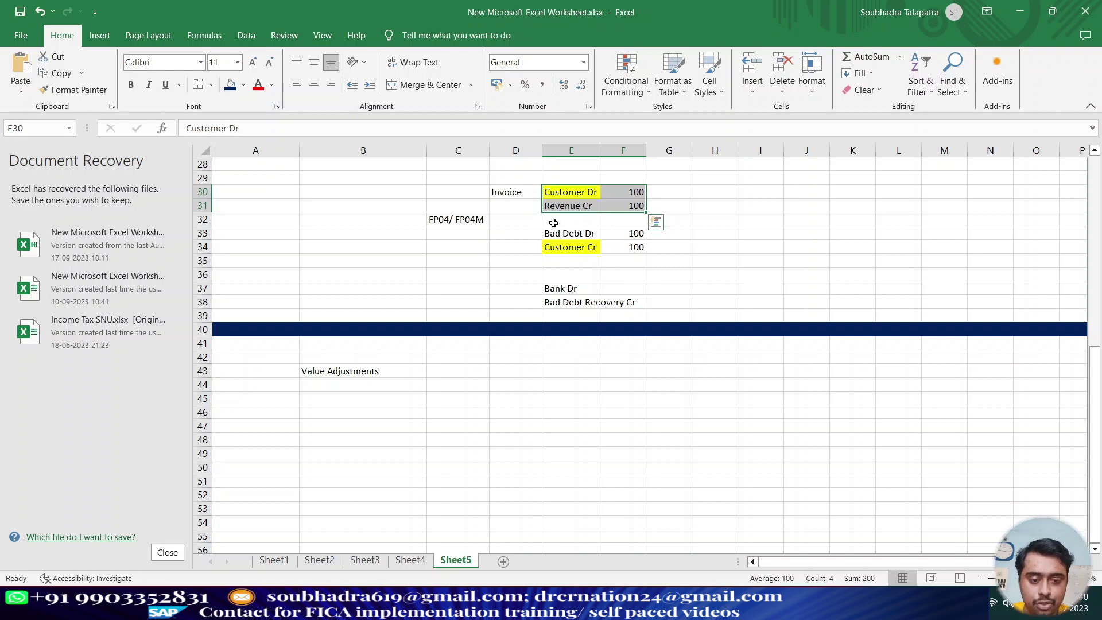
{"action": "left_click_drag", "start_coordinate": [505, 192], "coordinate": [623, 205]}
{"action": "key", "text": "ctrl+c"}
{"action": "left_click", "coordinate": [489, 375]}
{"action": "key", "text": "ctrl+v"}
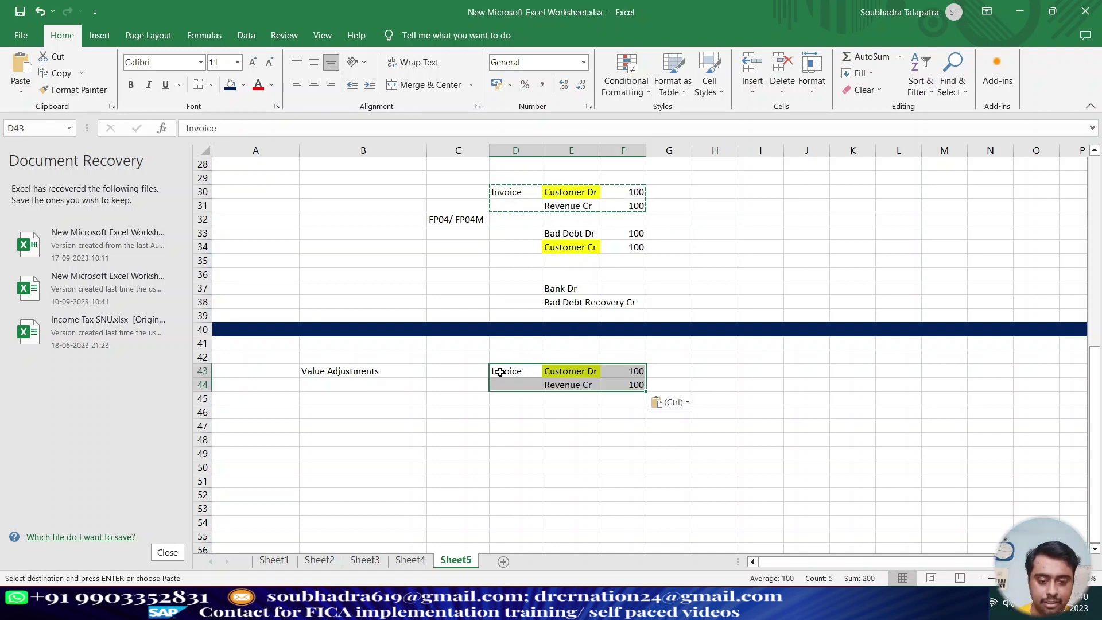
{"action": "left_click", "coordinate": [522, 423]}
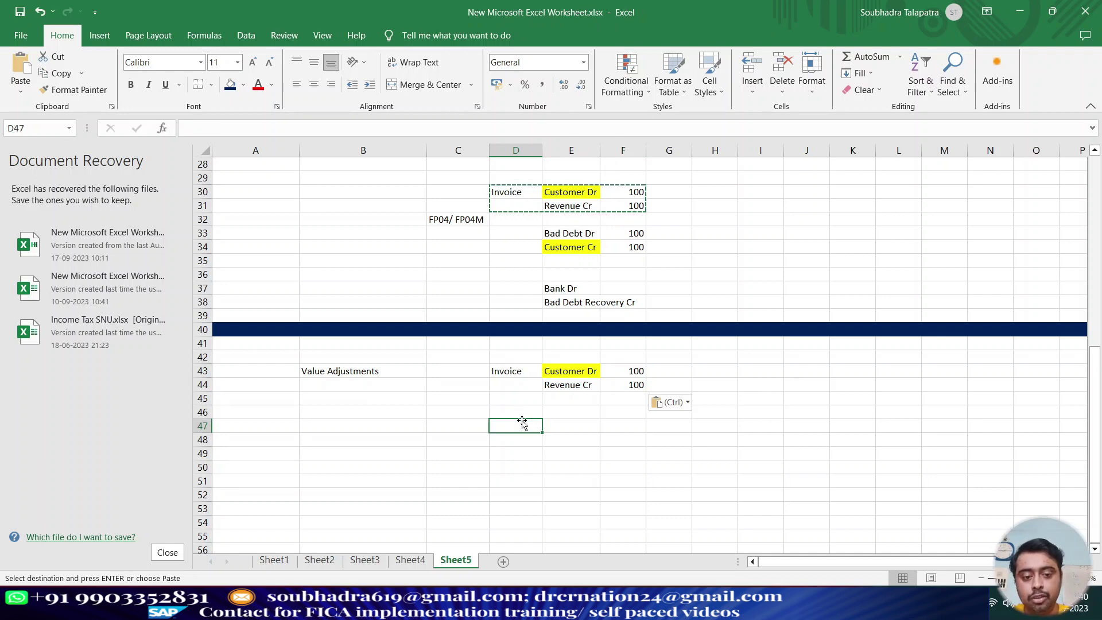
{"action": "left_click", "coordinate": [595, 243]}
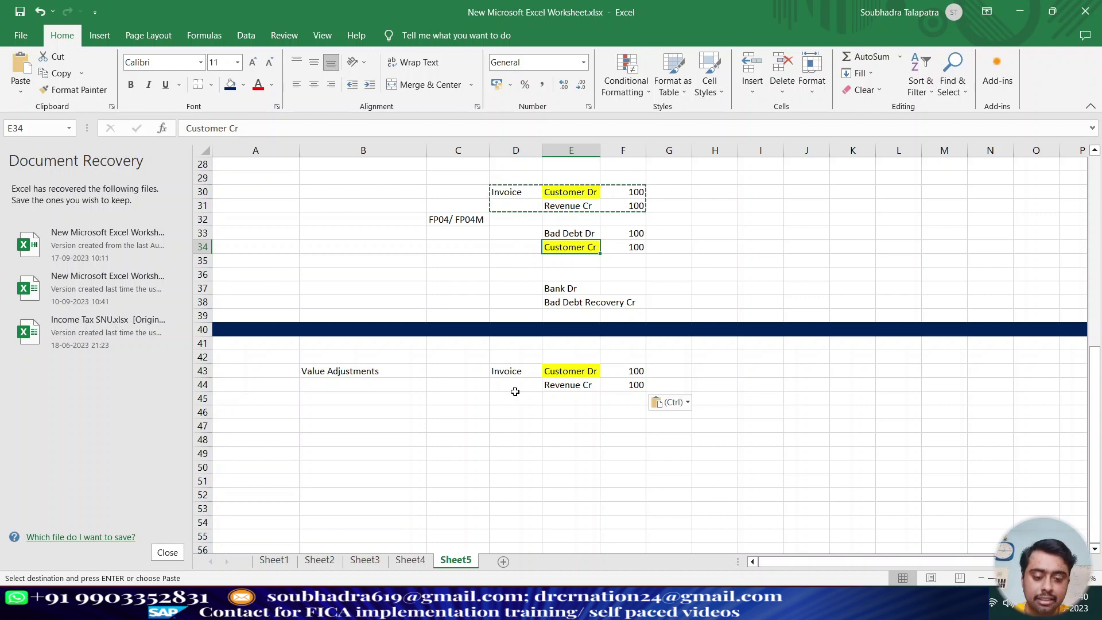
{"action": "left_click", "coordinate": [511, 415]}
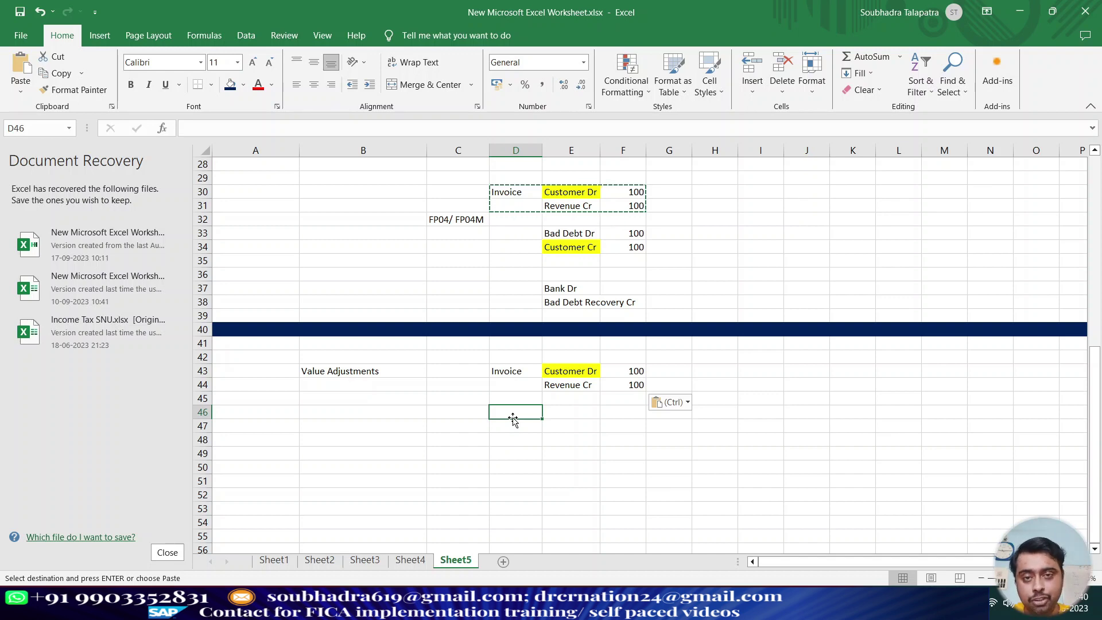
{"action": "left_click", "coordinate": [628, 382]}
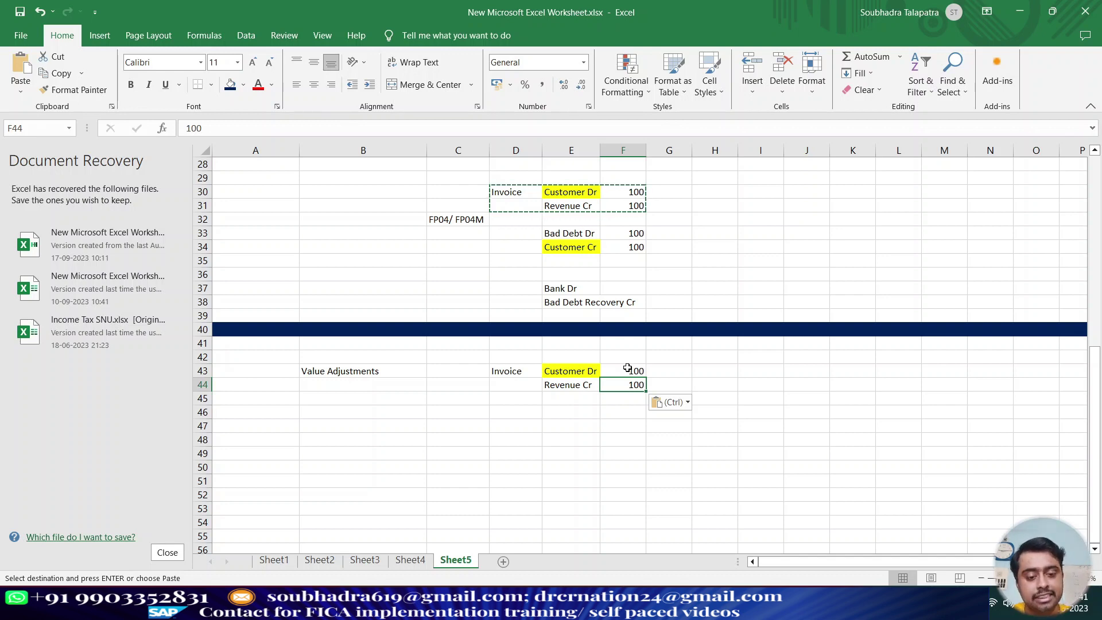
Copy the "Bad Debt Dr" entry from E33 to cell E47 in the Value Adjustments section
{"action": "left_click", "coordinate": [566, 422]}
{"action": "left_click", "coordinate": [574, 235]}
{"action": "key", "text": "ctrl+c"}
{"action": "left_click", "coordinate": [572, 426]}
{"action": "key", "text": "ctrl+v"}
Enter "Provision for Bad Debt Cr" in E48 and autofit the width of column E
{"action": "left_click", "coordinate": [573, 439]}
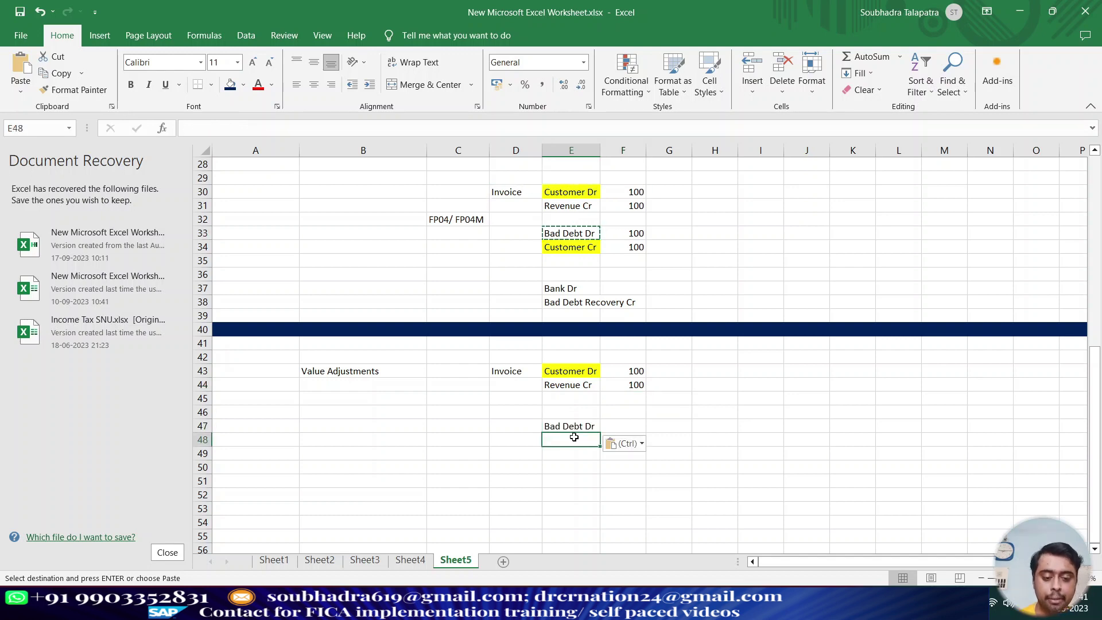
{"action": "type", "text": "Pr"}
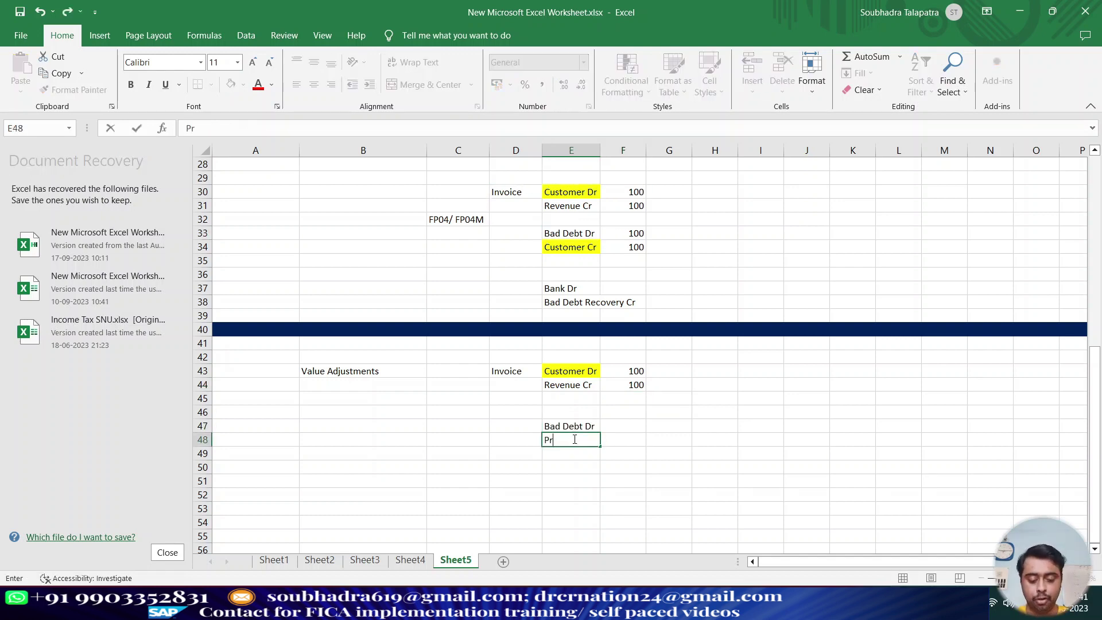
{"action": "type", "text": "ovision for Bad Debt Cr"}
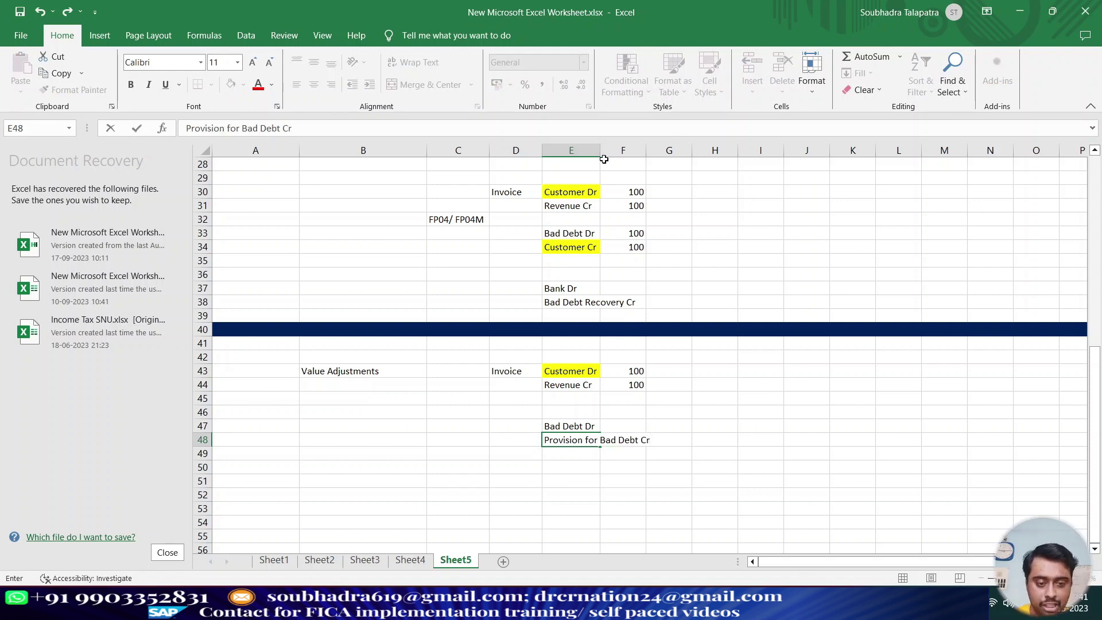
{"action": "double_click", "coordinate": [600, 151]}
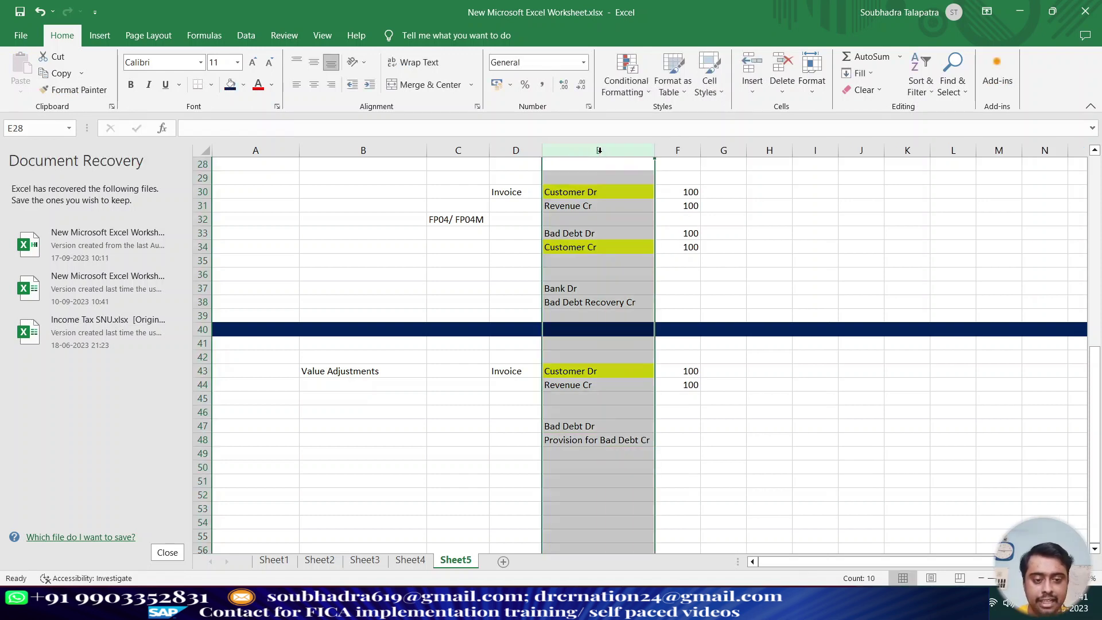
Enter the amount 40 for both the bad debt and provision lines in F47 and F48
{"action": "left_click", "coordinate": [677, 426]}
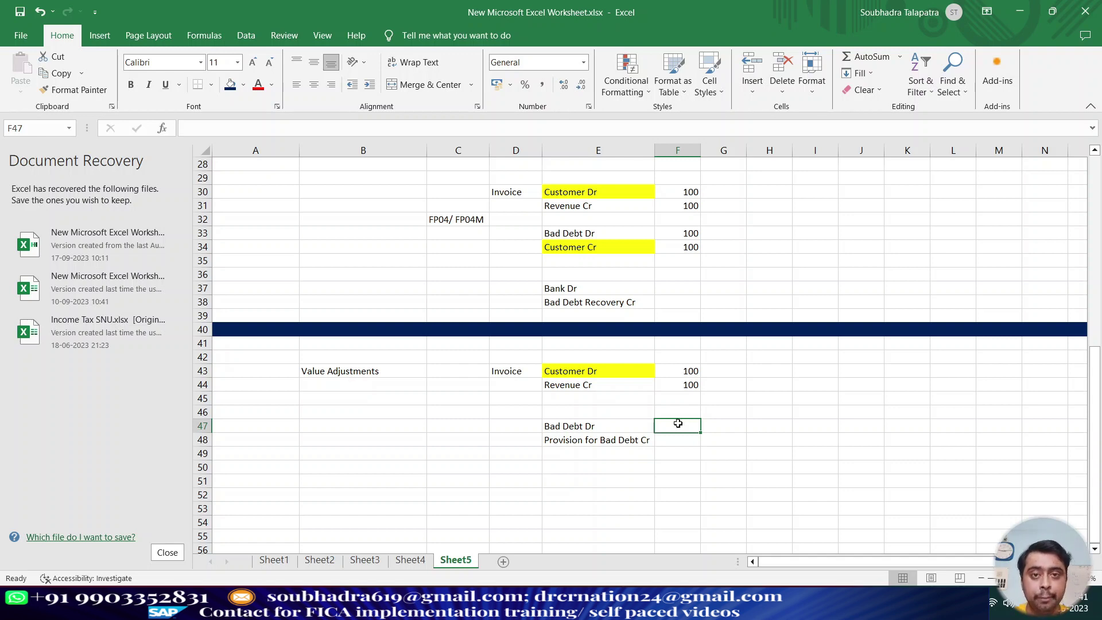
{"action": "left_click", "coordinate": [692, 371]}
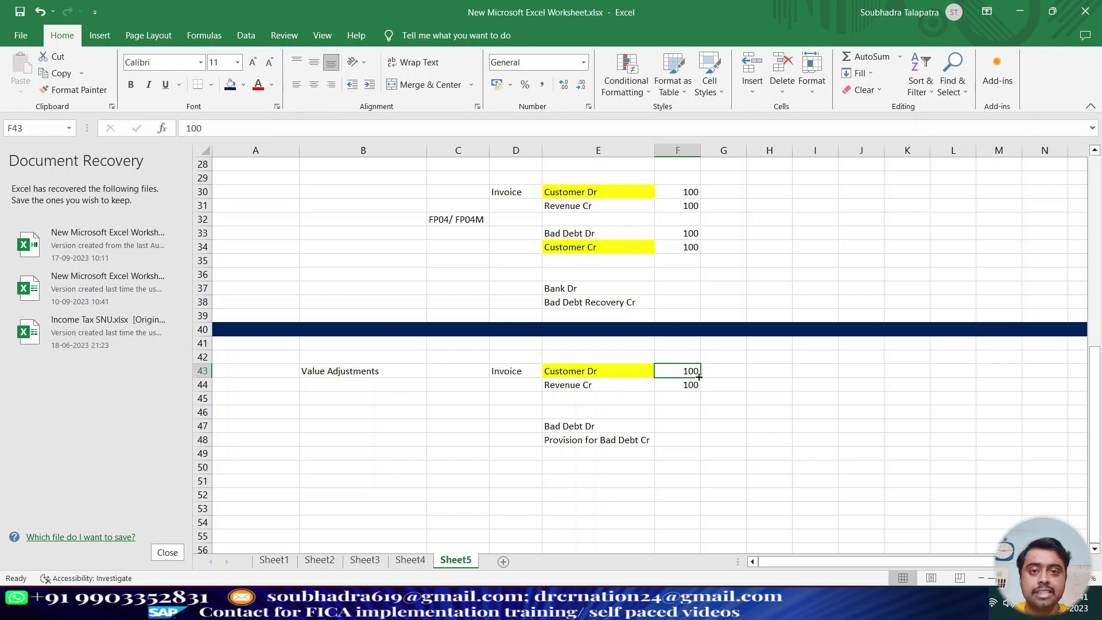
{"action": "left_click", "coordinate": [676, 430]}
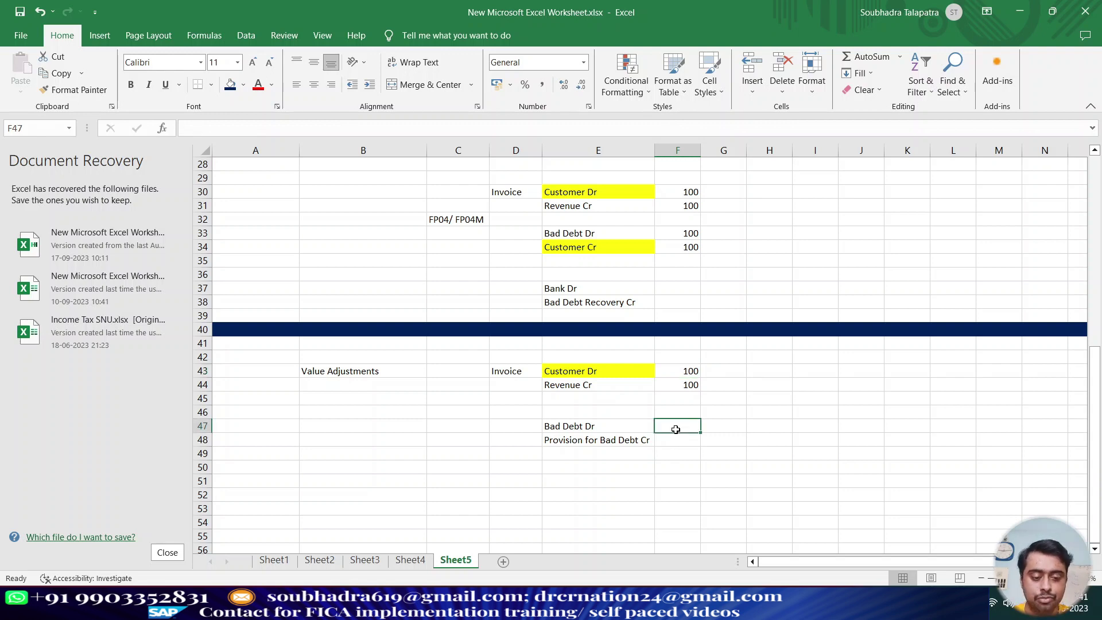
{"action": "type", "text": "40"}
{"action": "key", "text": "Return"}
{"action": "type", "text": "40"}
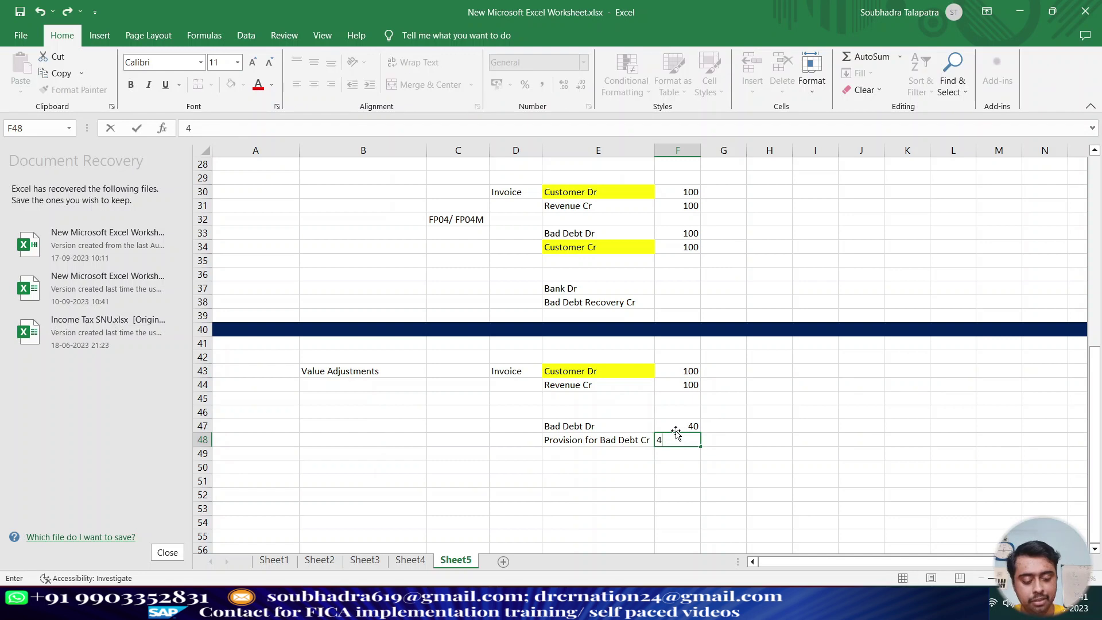
{"action": "key", "text": "Return"}
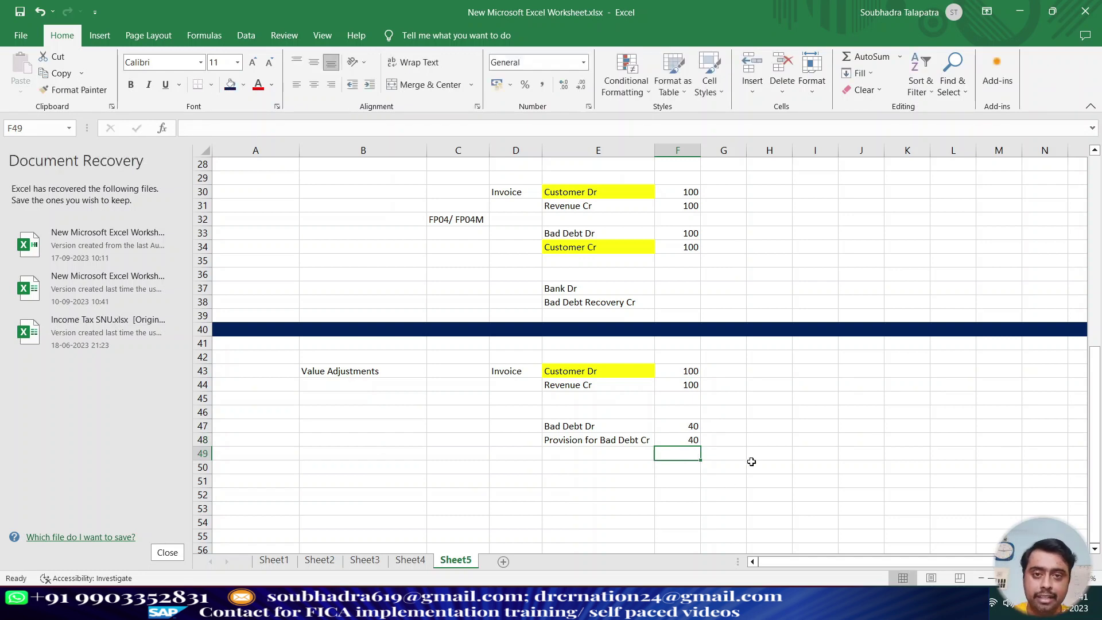
Enter the payment posting labels "Bank Dr" in E51 and "Customer" in E52
{"action": "left_click", "coordinate": [569, 371]}
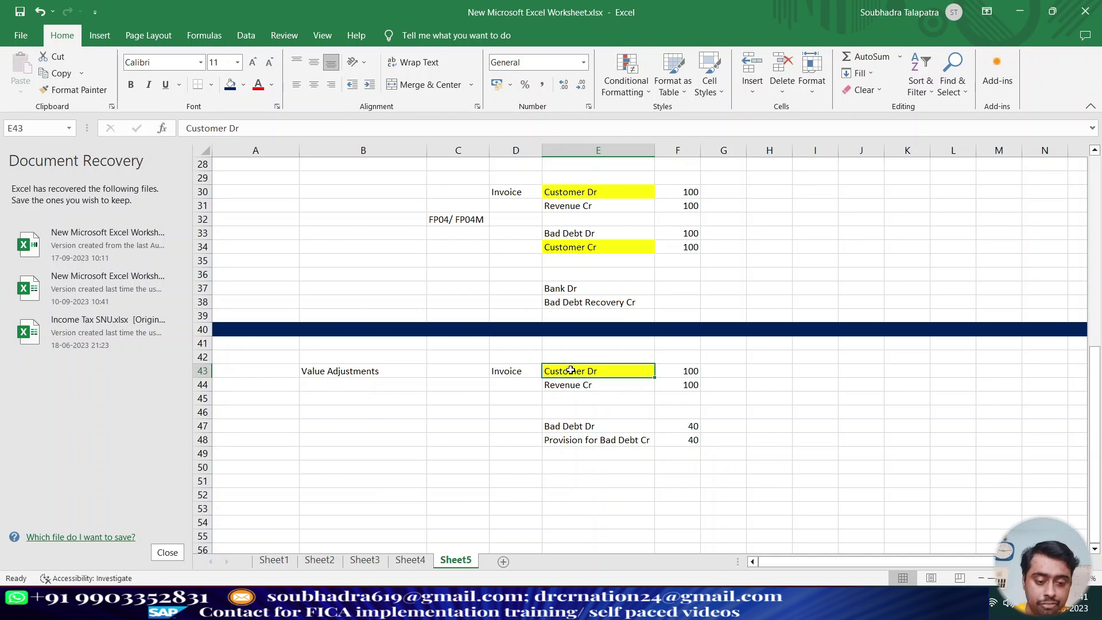
{"action": "left_click", "coordinate": [572, 477]}
{"action": "type", "text": "Bank Dr"}
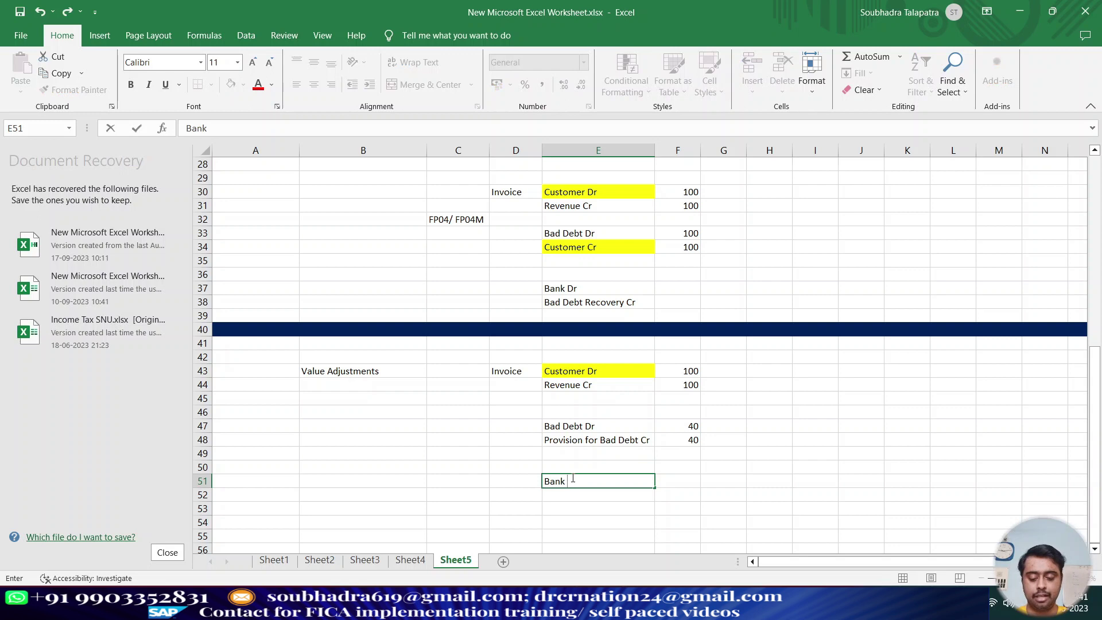
{"action": "key", "text": "Return"}
{"action": "type", "text": "Customer"}
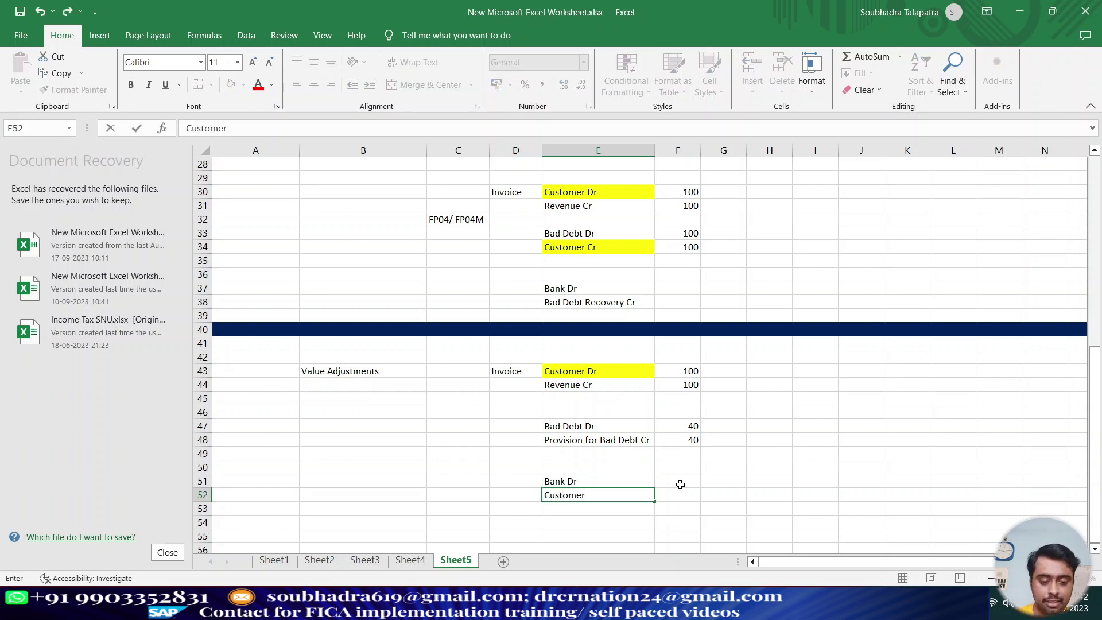
Enter the amount 25 for both payment posting lines in F51 and F52
{"action": "left_click", "coordinate": [680, 486]}
{"action": "type", "text": "25"}
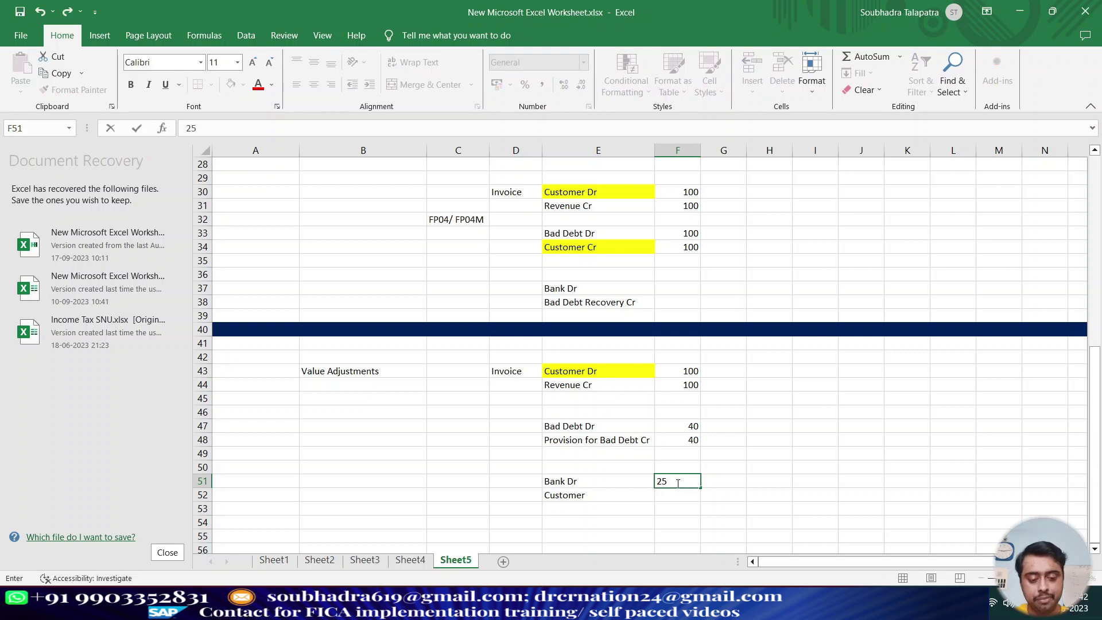
{"action": "left_click", "coordinate": [667, 495]}
{"action": "type", "text": "25"}
{"action": "key", "text": "Return"}
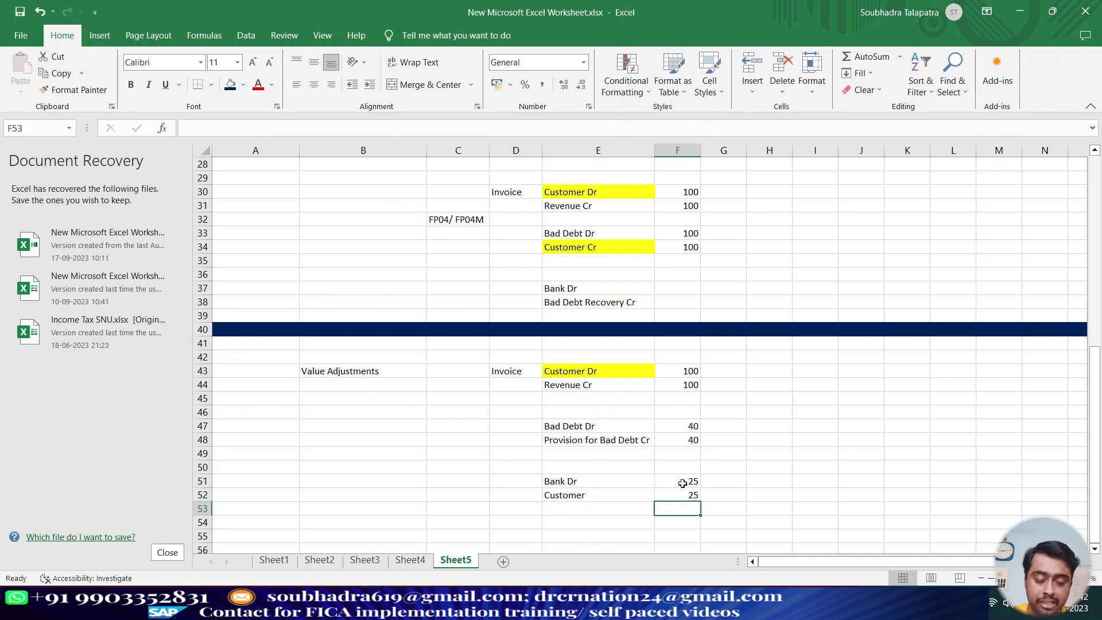
Fill the customer payment line in E52:F52 with yellow
{"action": "left_click_drag", "start_coordinate": [627, 497], "coordinate": [696, 495]}
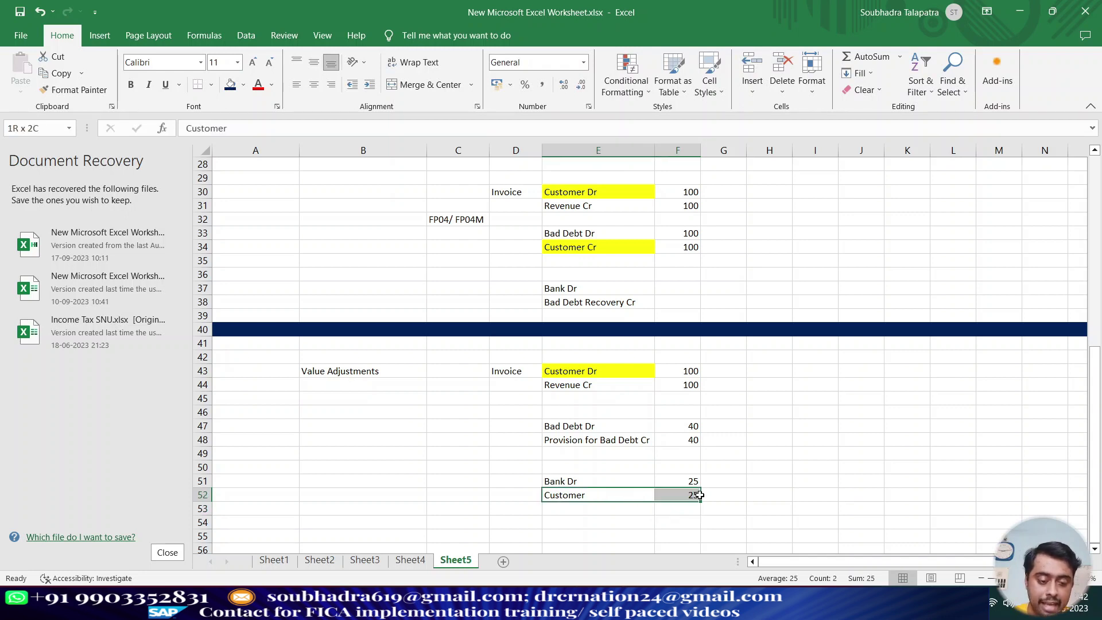
{"action": "left_click", "coordinate": [245, 85]}
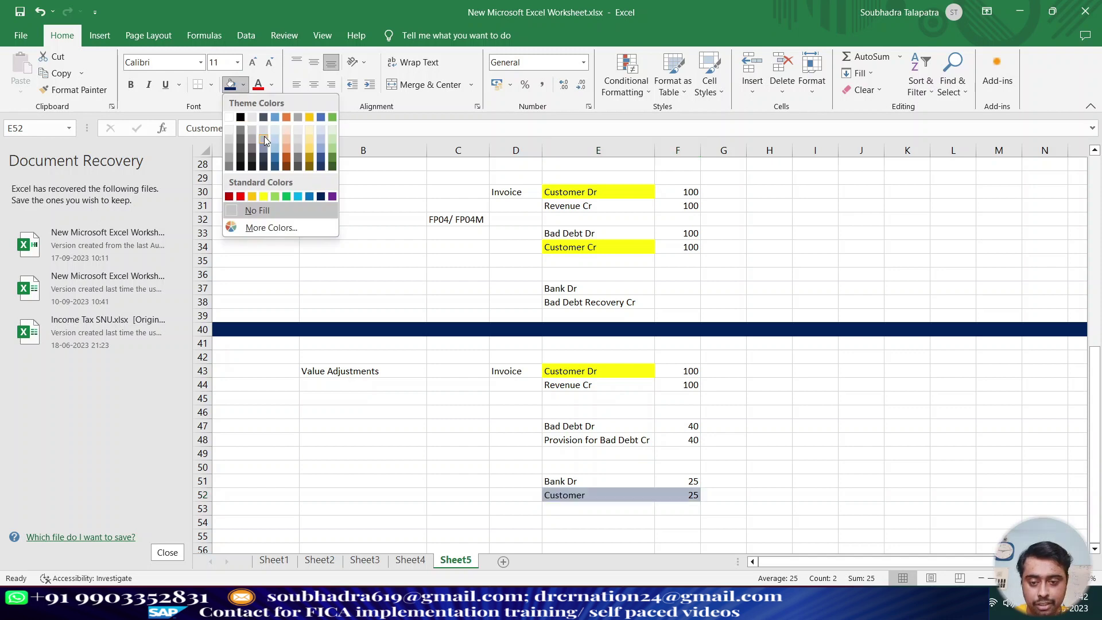
{"action": "left_click", "coordinate": [263, 196]}
{"action": "left_click", "coordinate": [832, 522]}
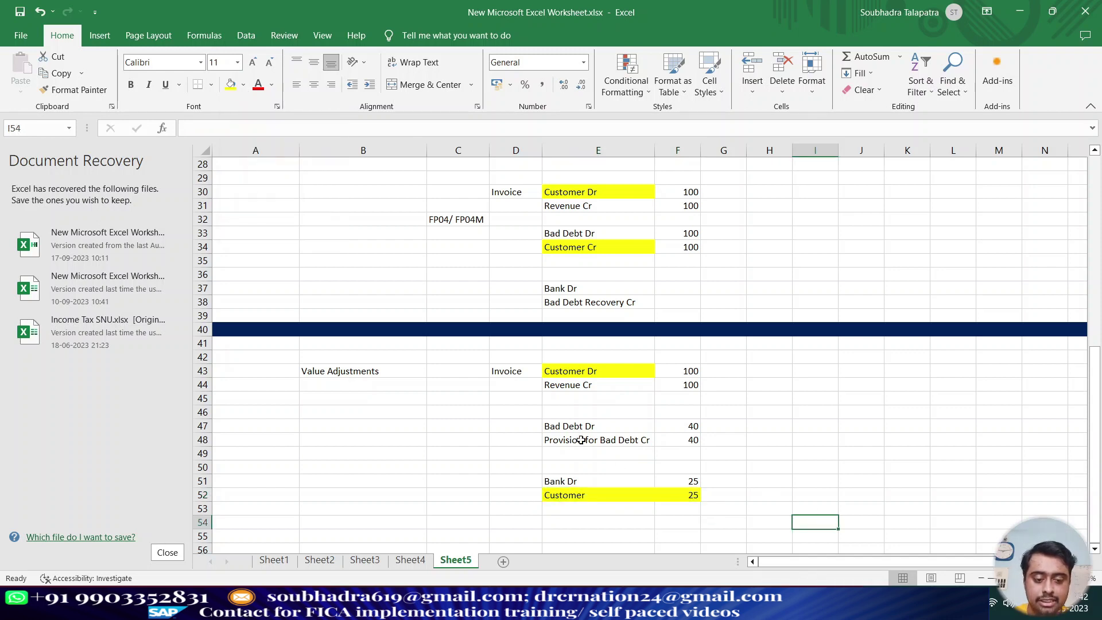
{"action": "left_click_drag", "start_coordinate": [586, 371], "coordinate": [691, 386]}
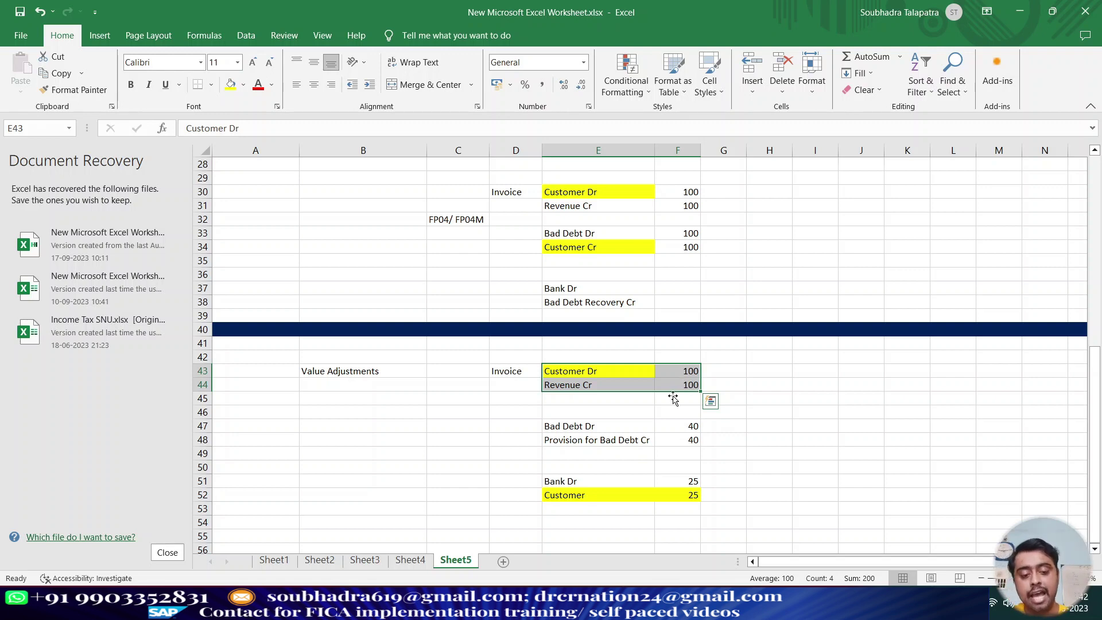
{"action": "left_click_drag", "start_coordinate": [634, 481], "coordinate": [671, 490]}
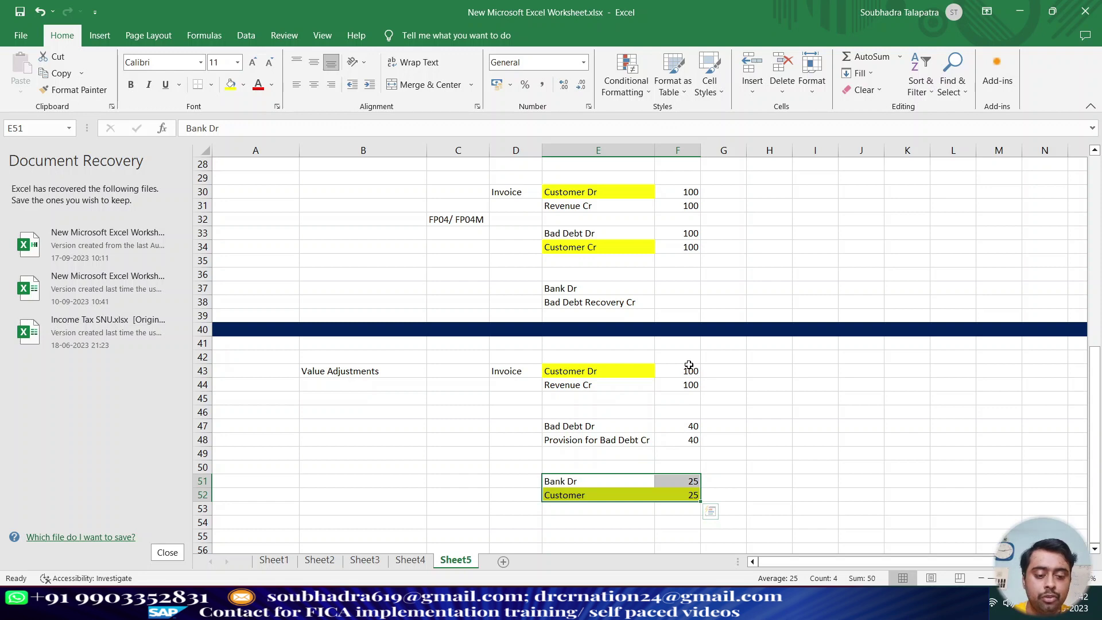
{"action": "left_click", "coordinate": [689, 366]}
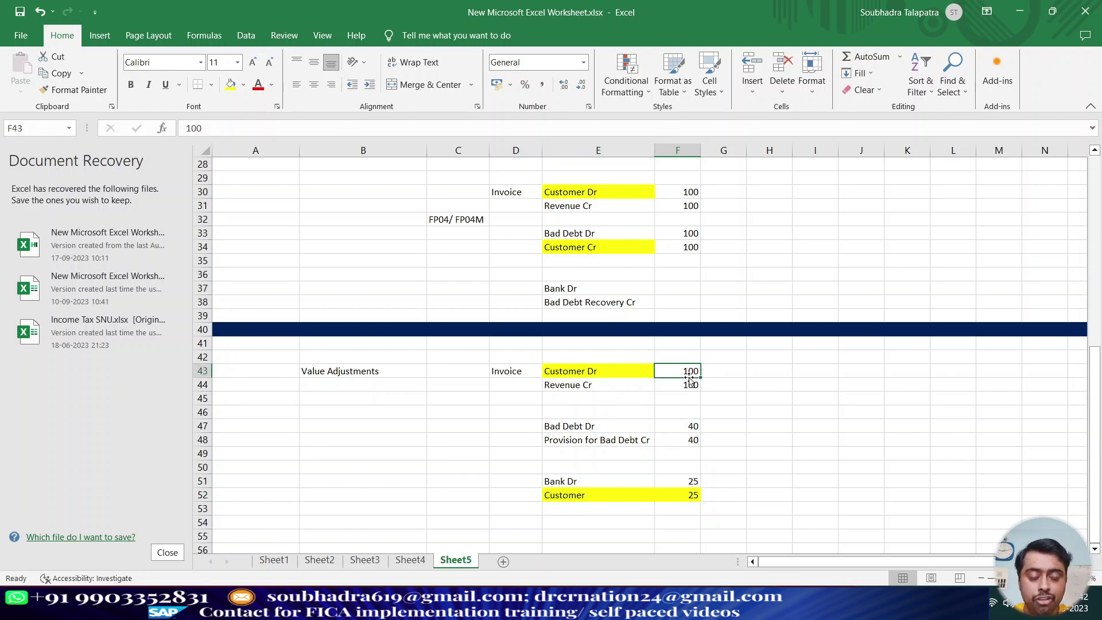
Review the overdue-days thresholds and their adjustment percentages in the table at A1:C8
{"action": "scroll", "coordinate": [689, 379], "scroll_direction": "up", "scroll_amount": 9}
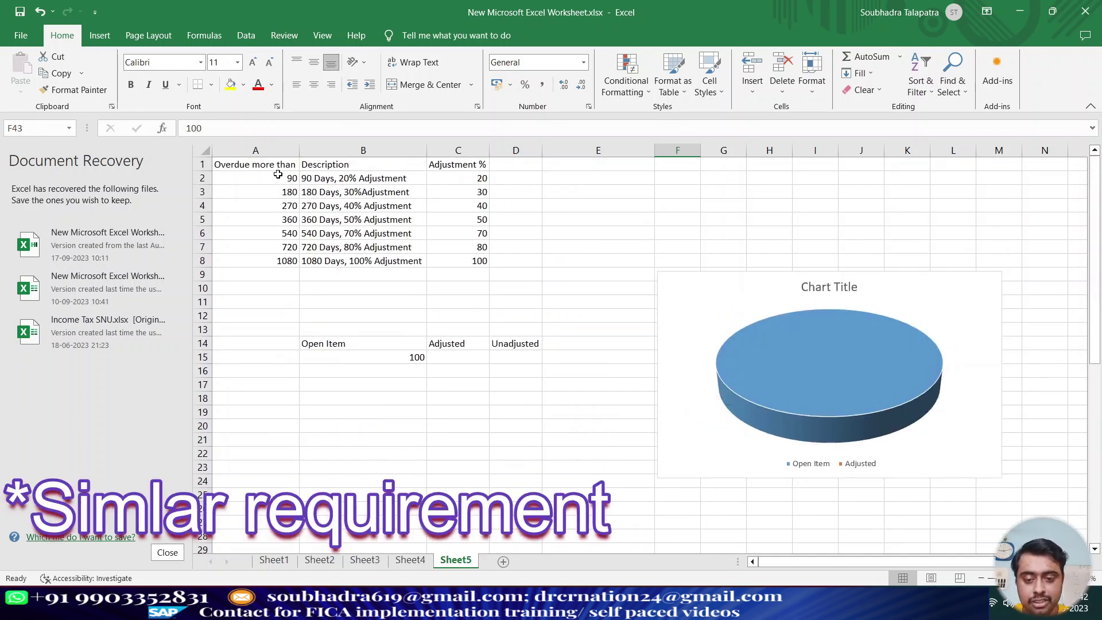
{"action": "left_click", "coordinate": [278, 176]}
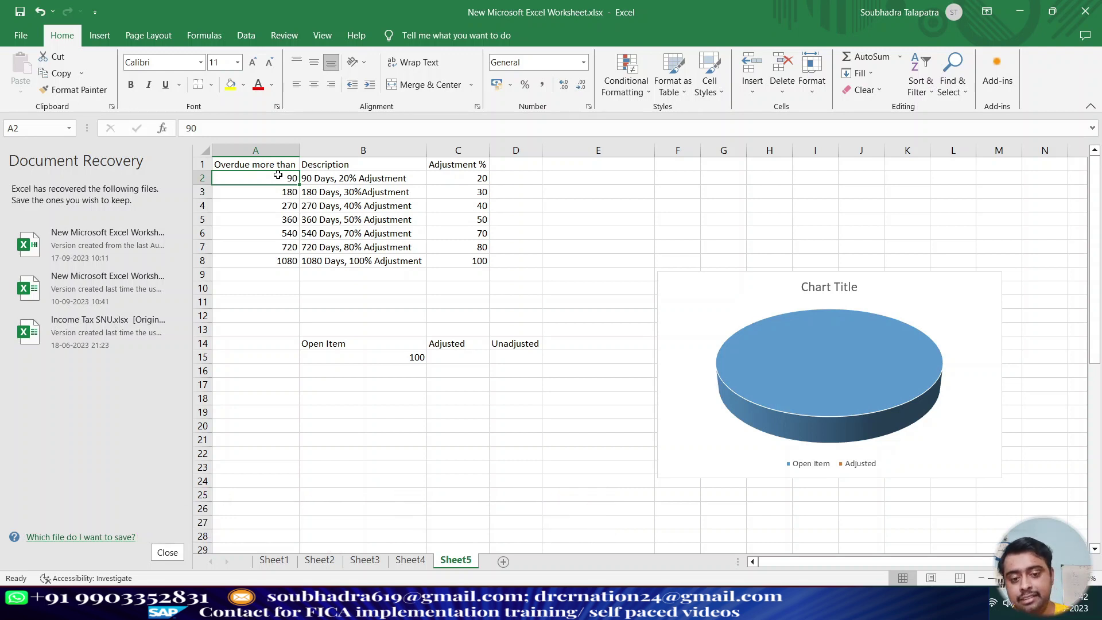
{"action": "left_click", "coordinate": [476, 179]}
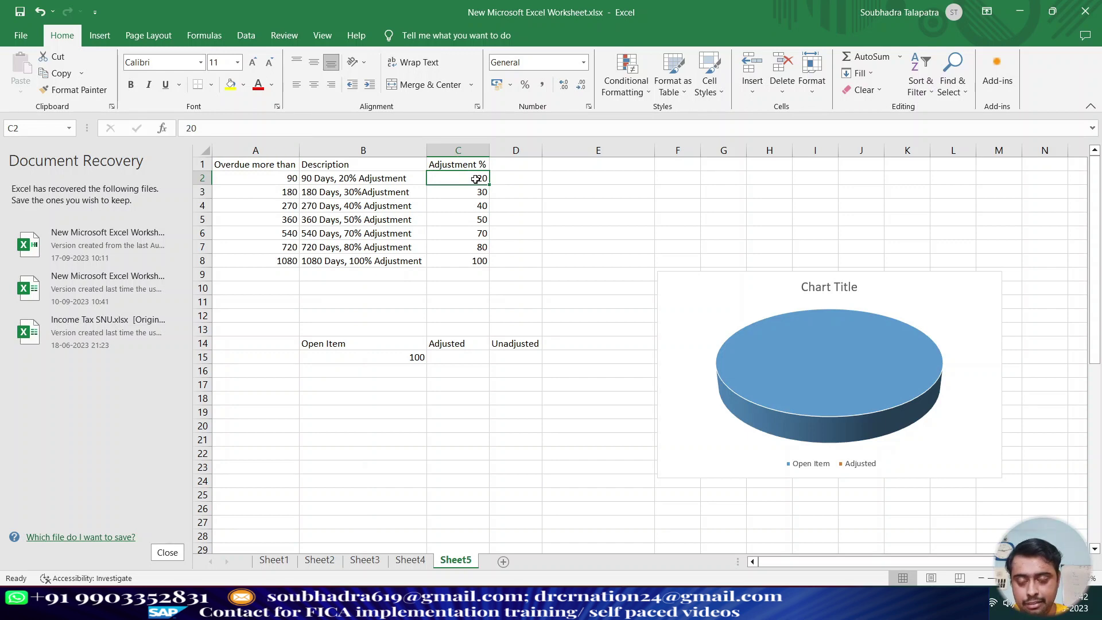
{"action": "left_click", "coordinate": [277, 195]}
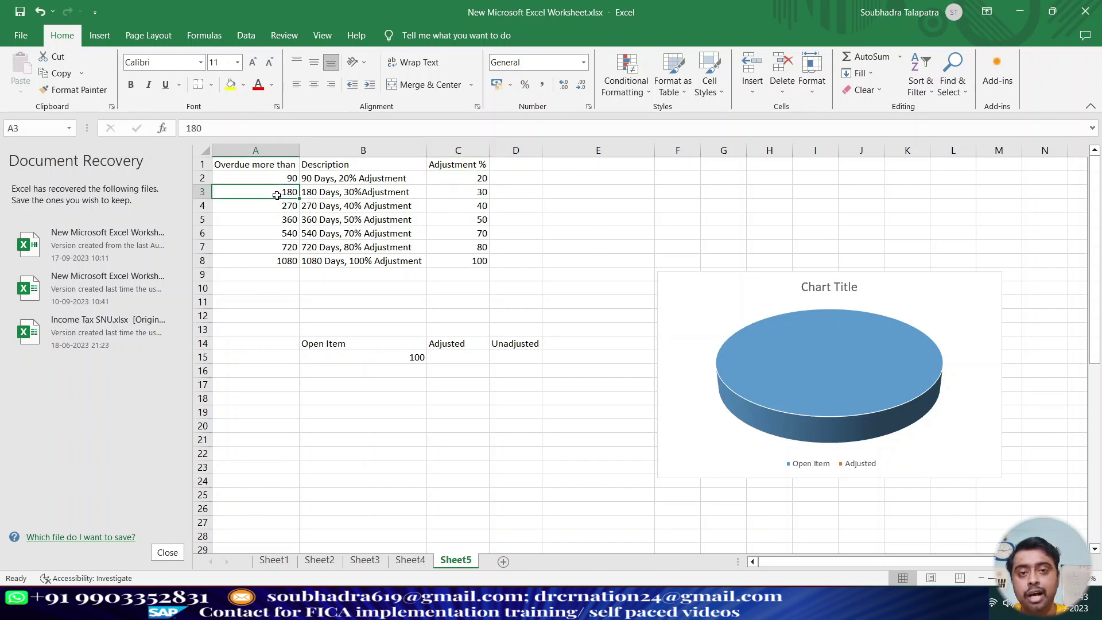
{"action": "left_click", "coordinate": [455, 197]}
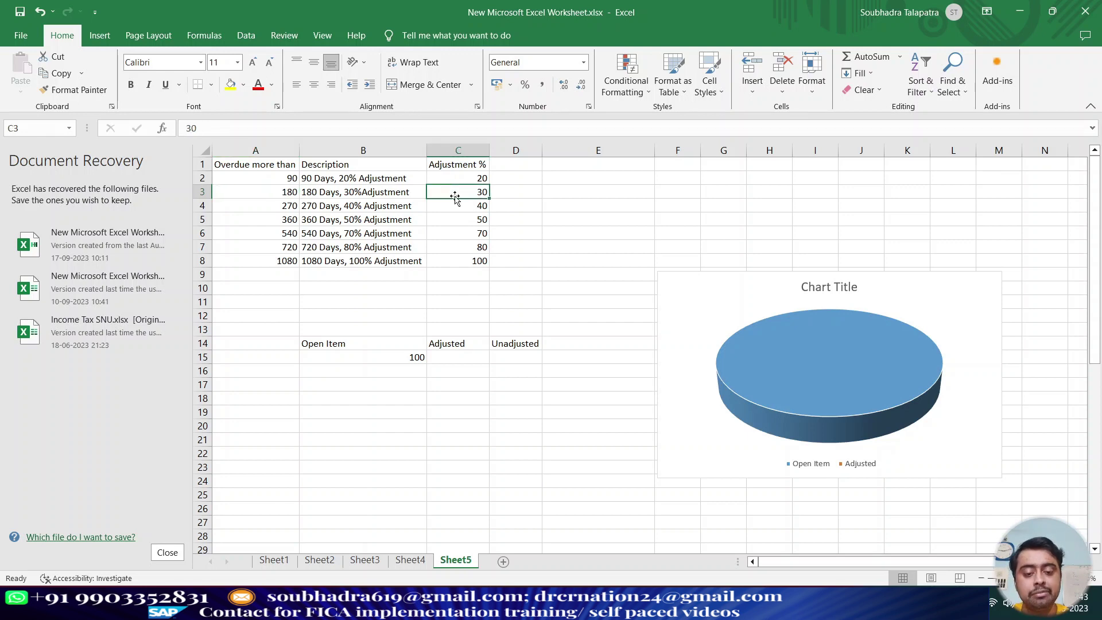
{"action": "left_click", "coordinate": [286, 202]}
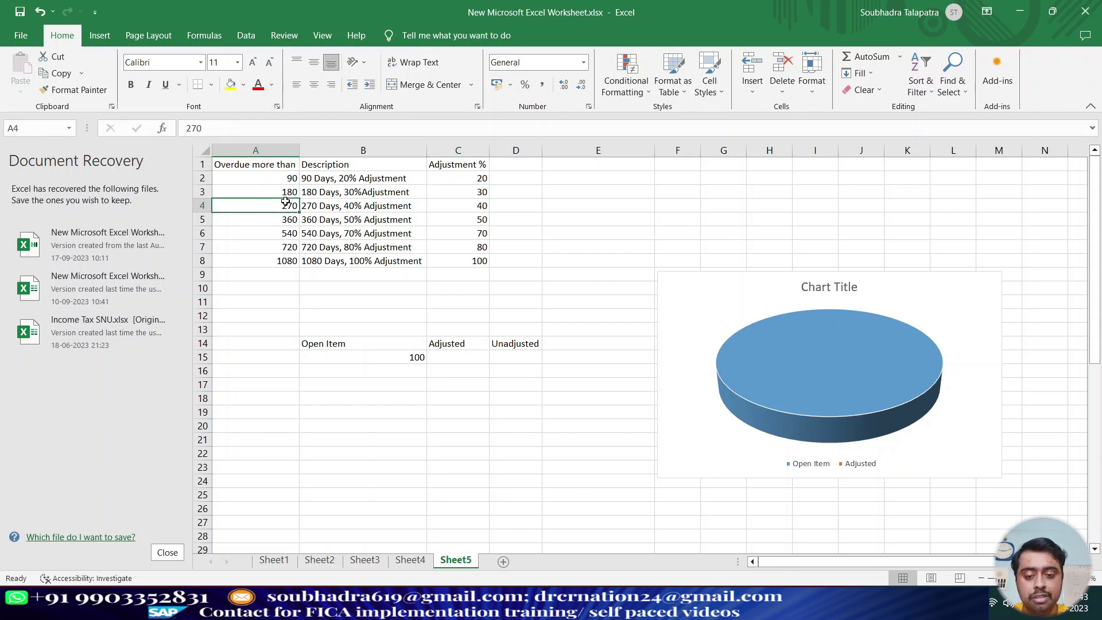
{"action": "left_click", "coordinate": [460, 205]}
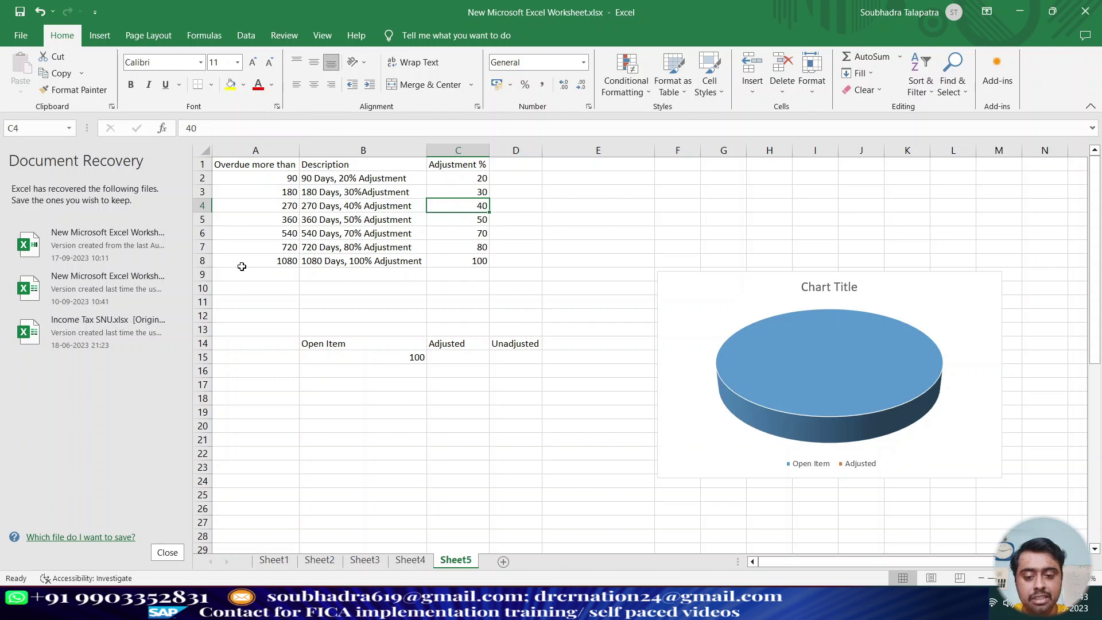
{"action": "left_click", "coordinate": [252, 260]}
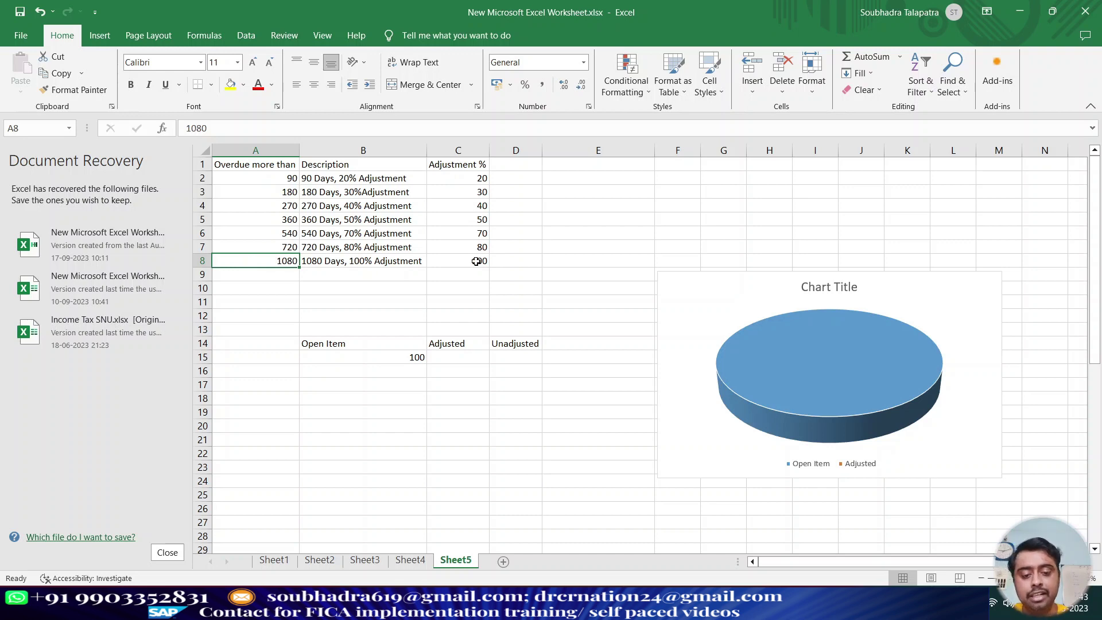
{"action": "left_click", "coordinate": [477, 261]}
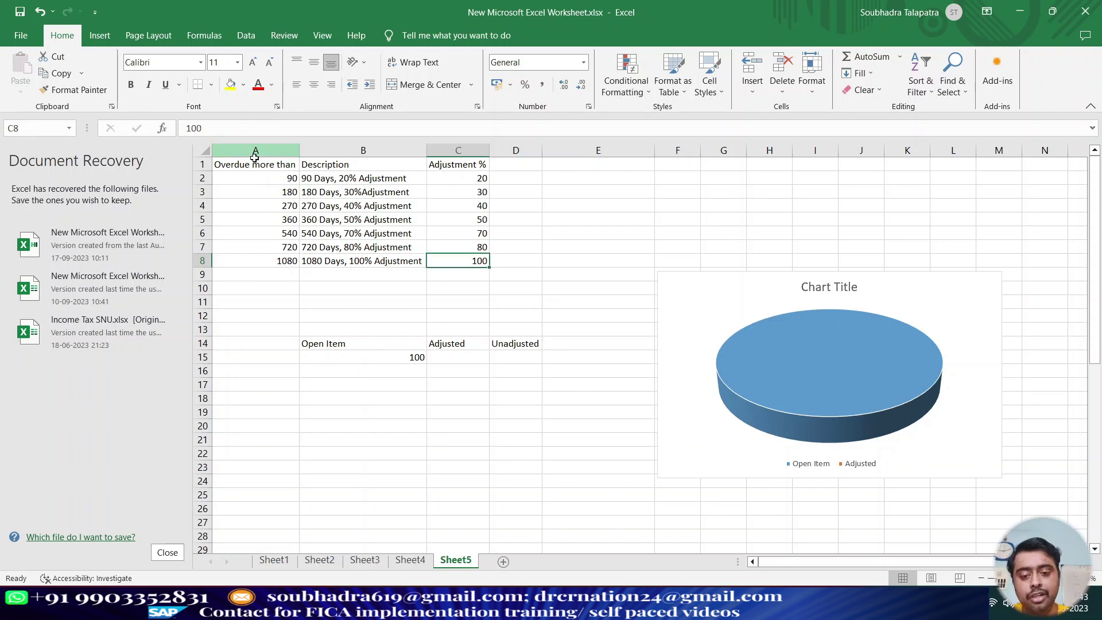
{"action": "left_click", "coordinate": [196, 179]}
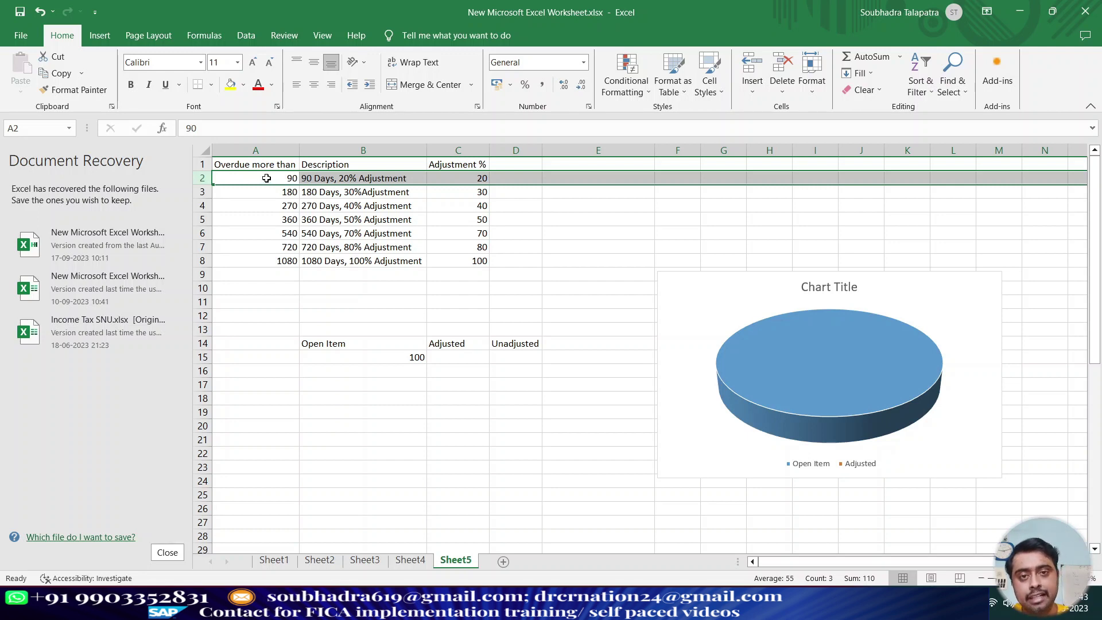
{"action": "left_click", "coordinate": [482, 178]}
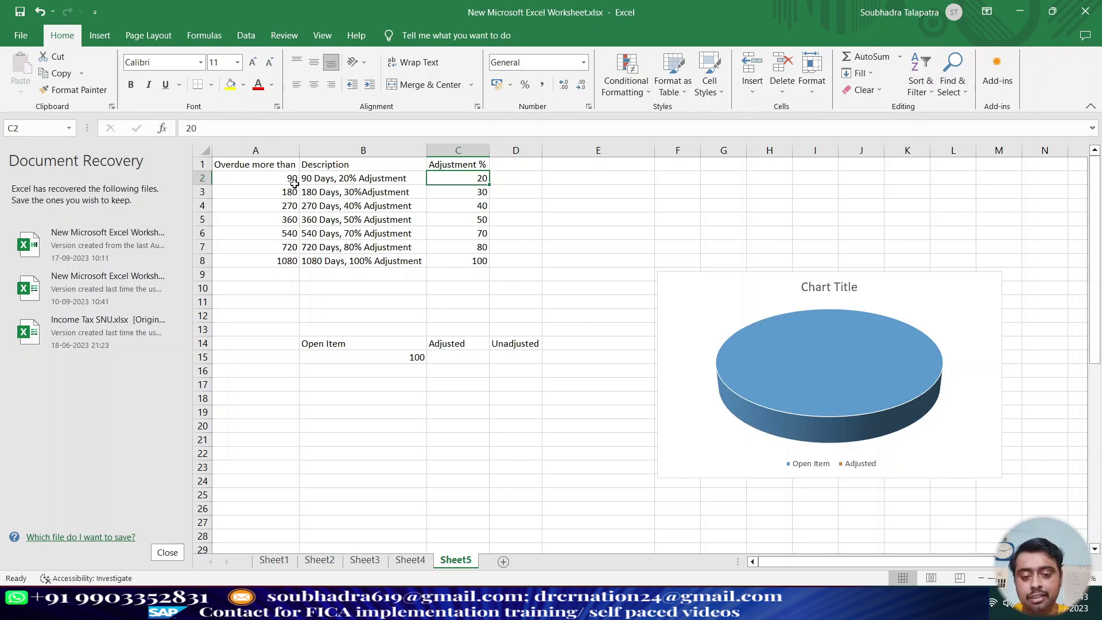
{"action": "left_click", "coordinate": [290, 179]}
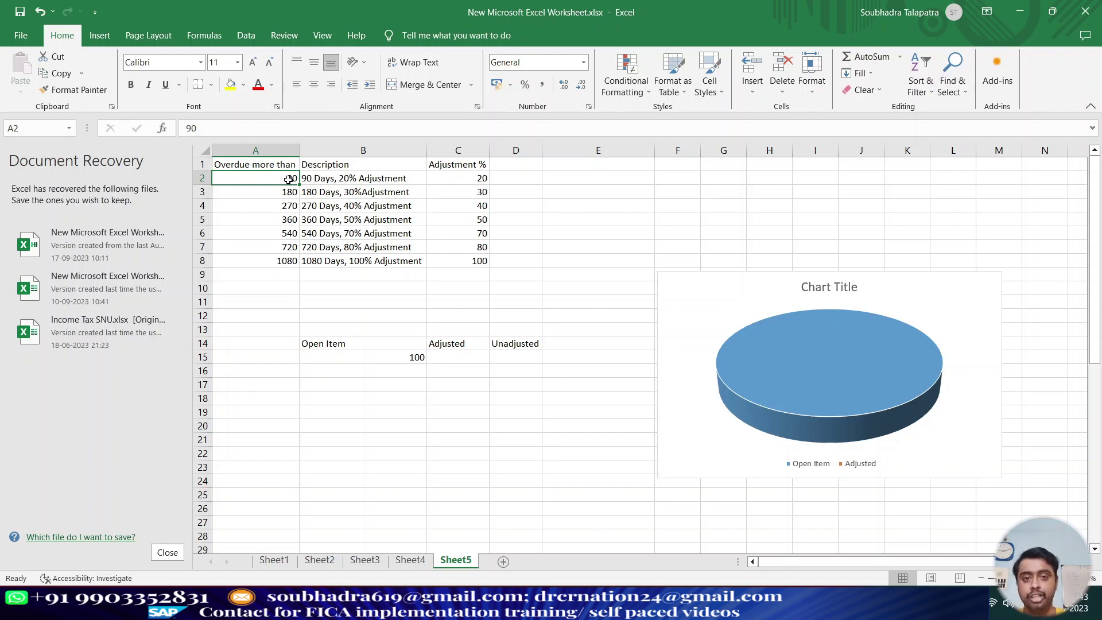
Review the 180-day overdue threshold with its adjustment percentage and the open item amount in Sheet5
{"action": "left_click", "coordinate": [268, 194]}
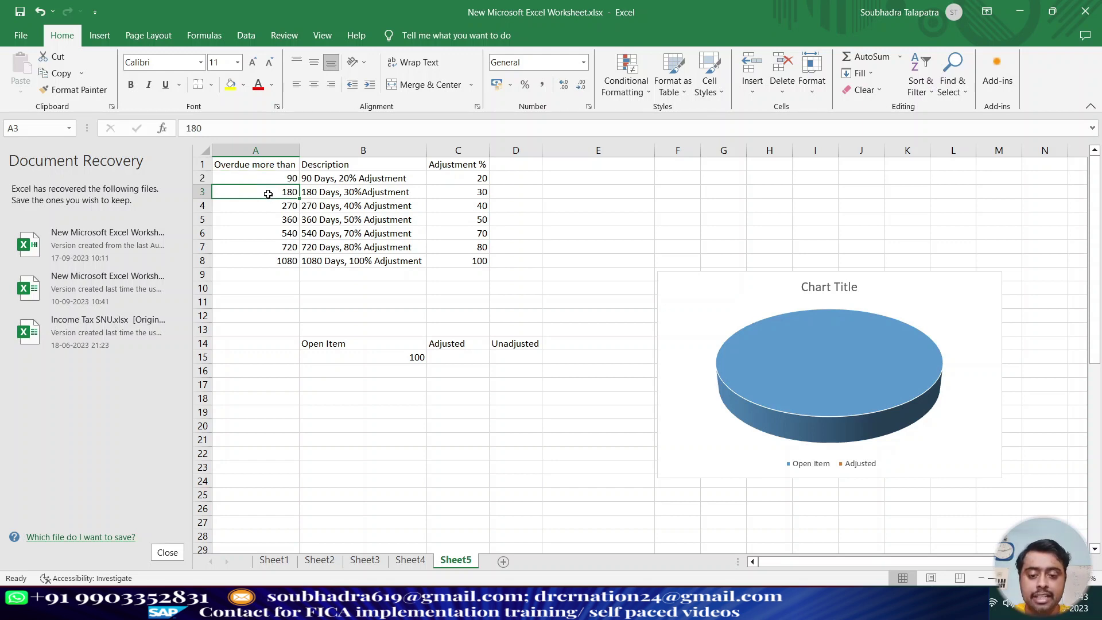
{"action": "left_click", "coordinate": [481, 191]}
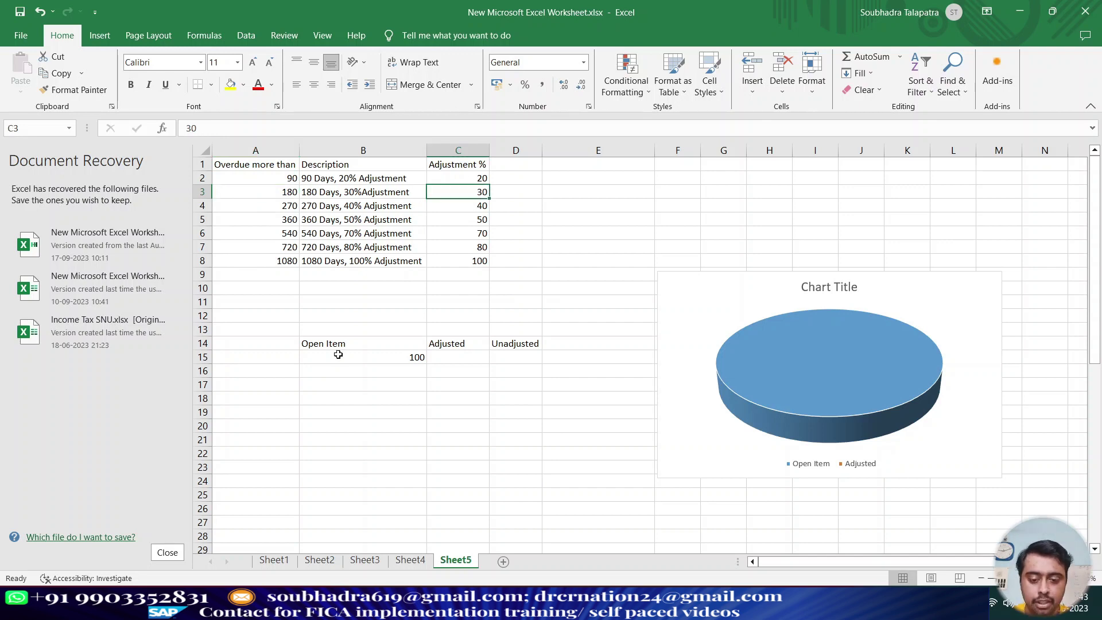
{"action": "left_click", "coordinate": [338, 354]}
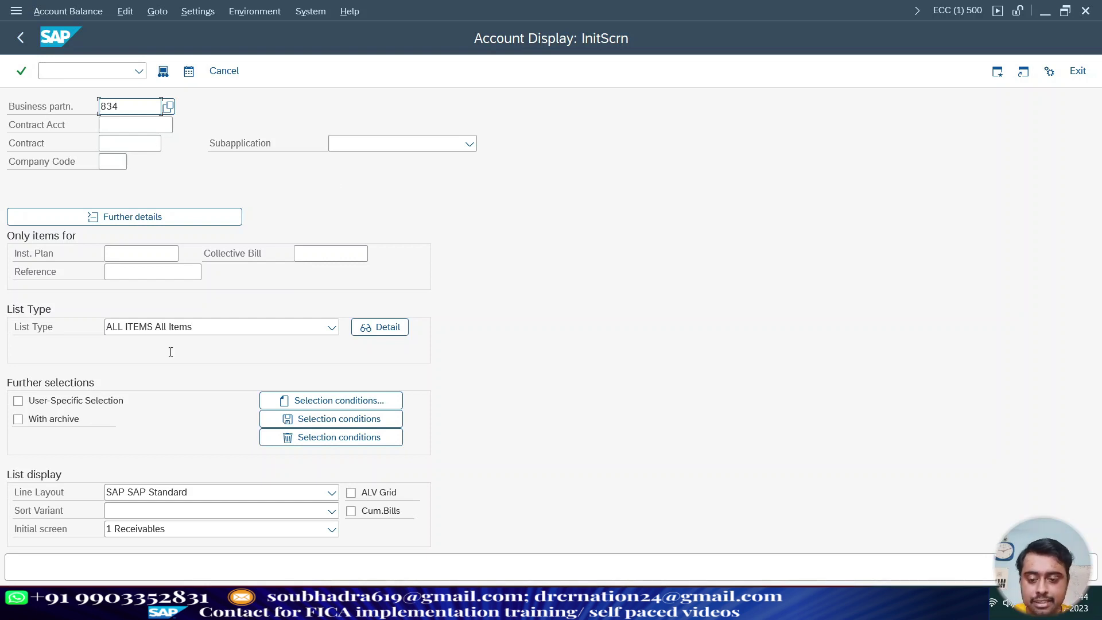
In SAP's Account Display, show the business partner's items using the ALL OPEN list type
{"action": "left_click", "coordinate": [206, 338]}
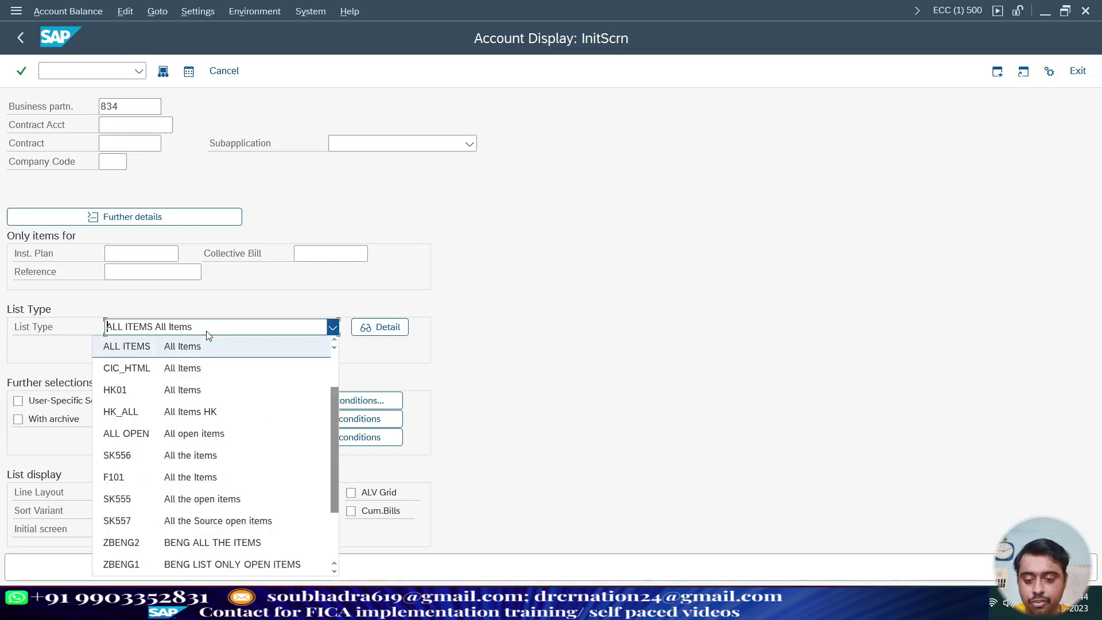
{"action": "left_click", "coordinate": [189, 432]}
{"action": "key", "text": "Return"}
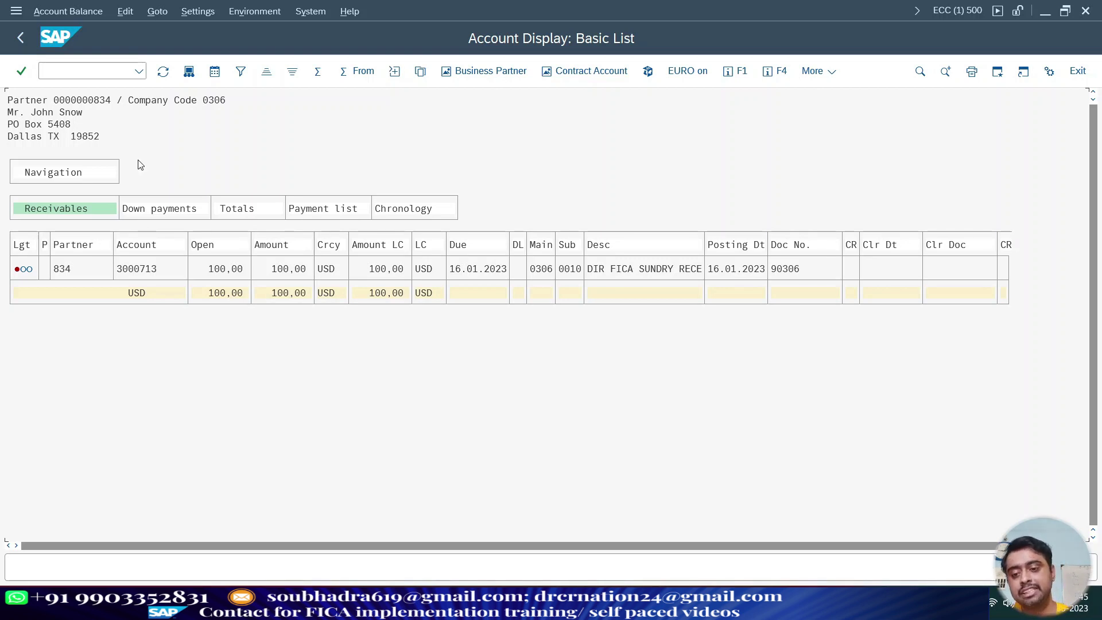
{"action": "left_click", "coordinate": [35, 115]}
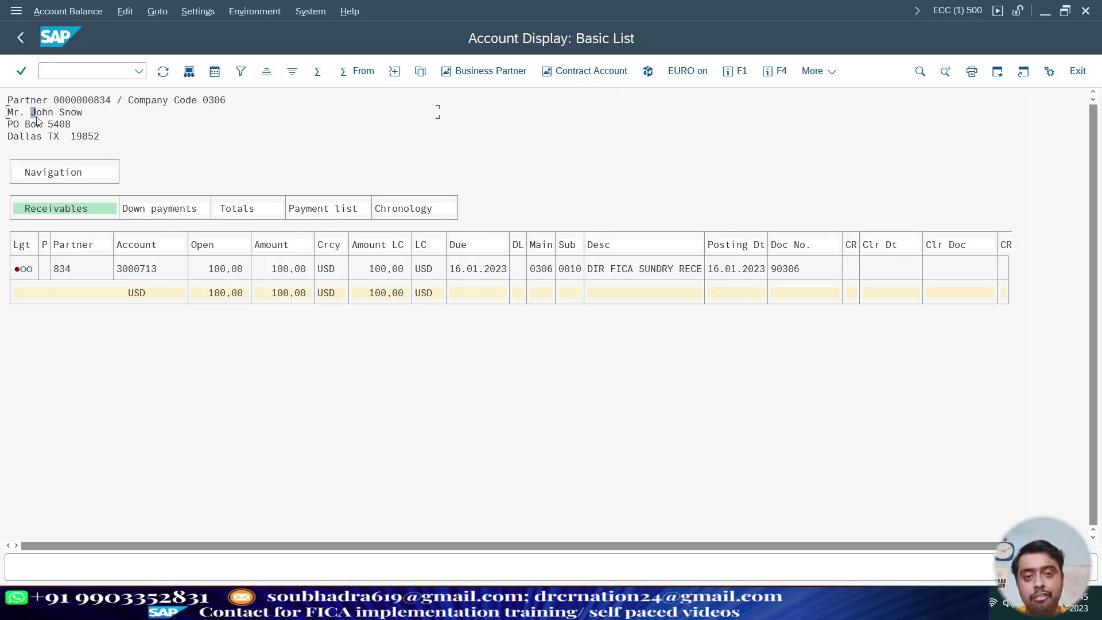
Open transaction FPRW in a new SAP session
{"action": "left_click", "coordinate": [100, 74]}
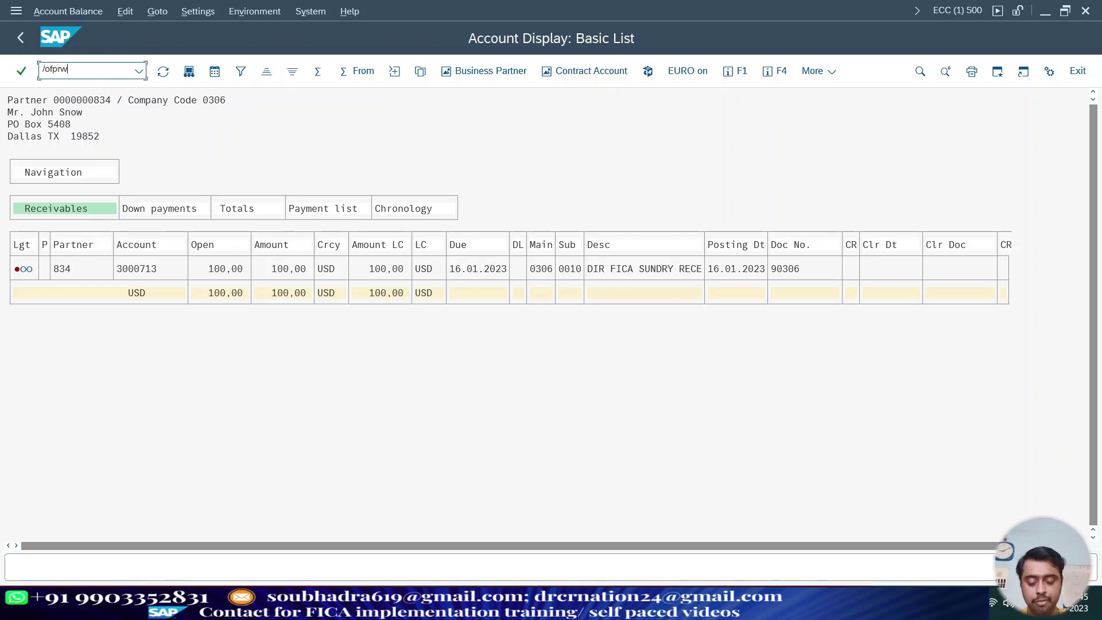
{"action": "type", "text": "/ofprw"}
{"action": "key", "text": "Return"}
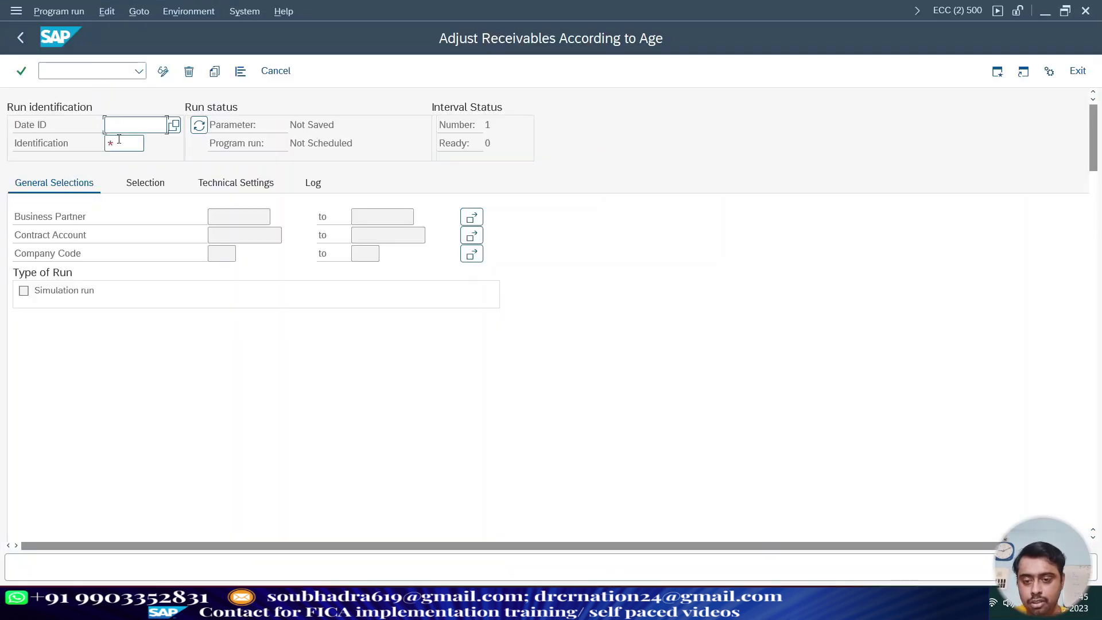
Copy the parameters of run VA1 dated 16.09.2023 to a new run on the same date with identification IVA1
{"action": "left_click", "coordinate": [175, 126]}
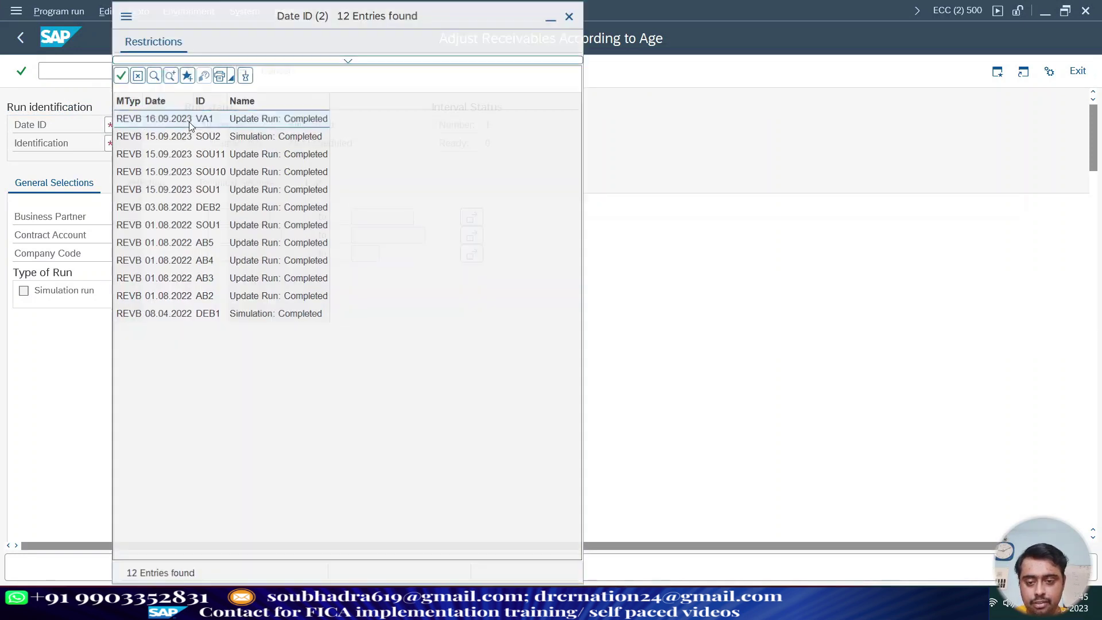
{"action": "double_click", "coordinate": [189, 119]}
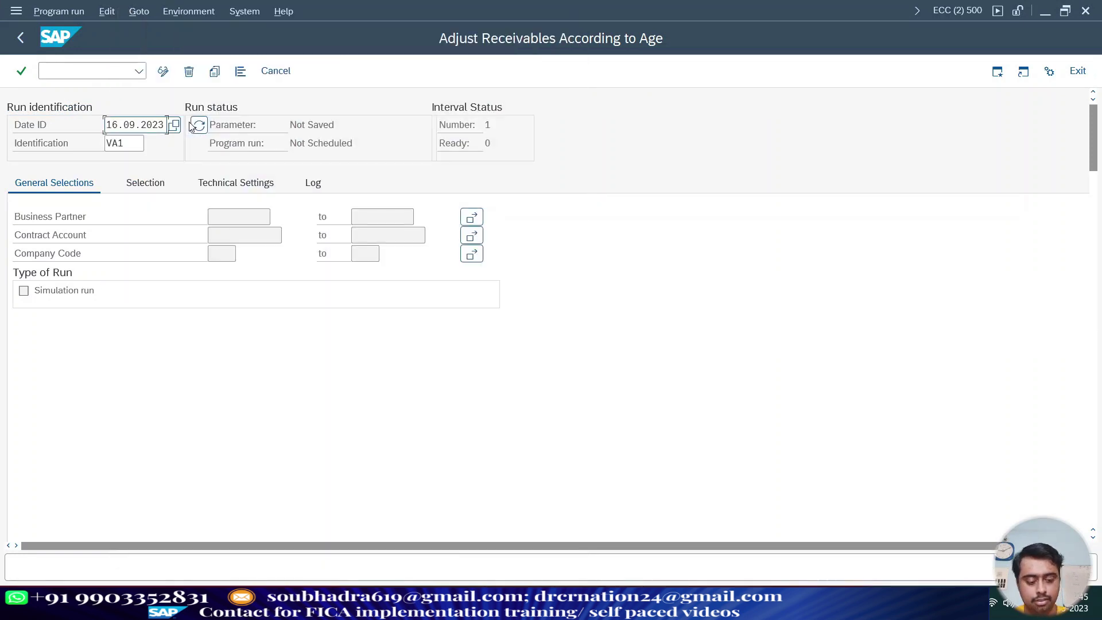
{"action": "left_click", "coordinate": [189, 71]}
{"action": "left_click", "coordinate": [351, 268]}
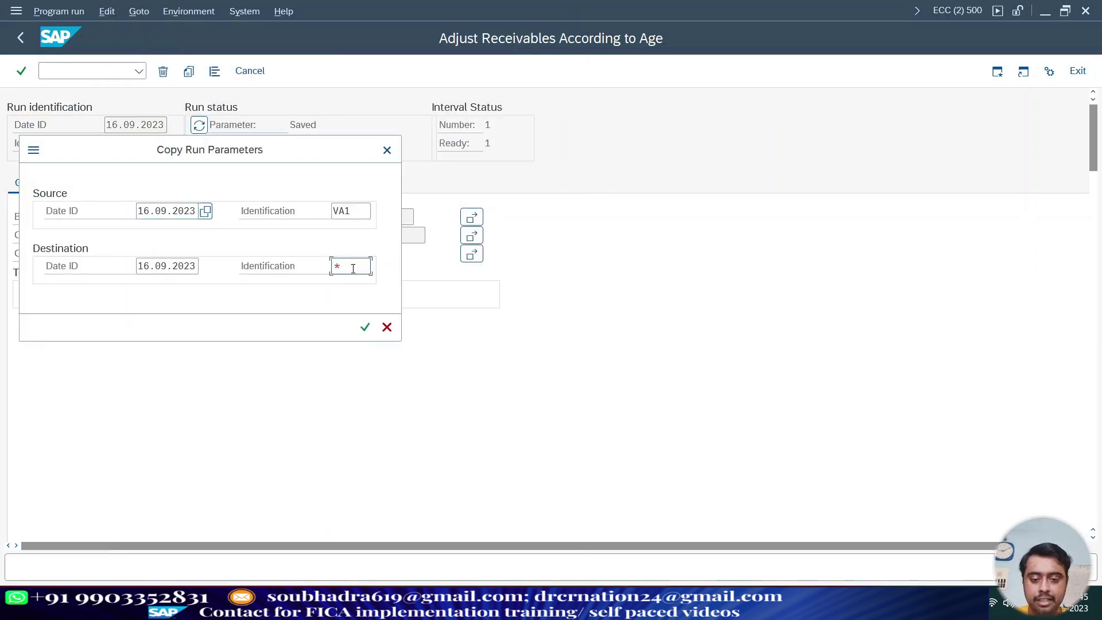
{"action": "type", "text": "IVA1"}
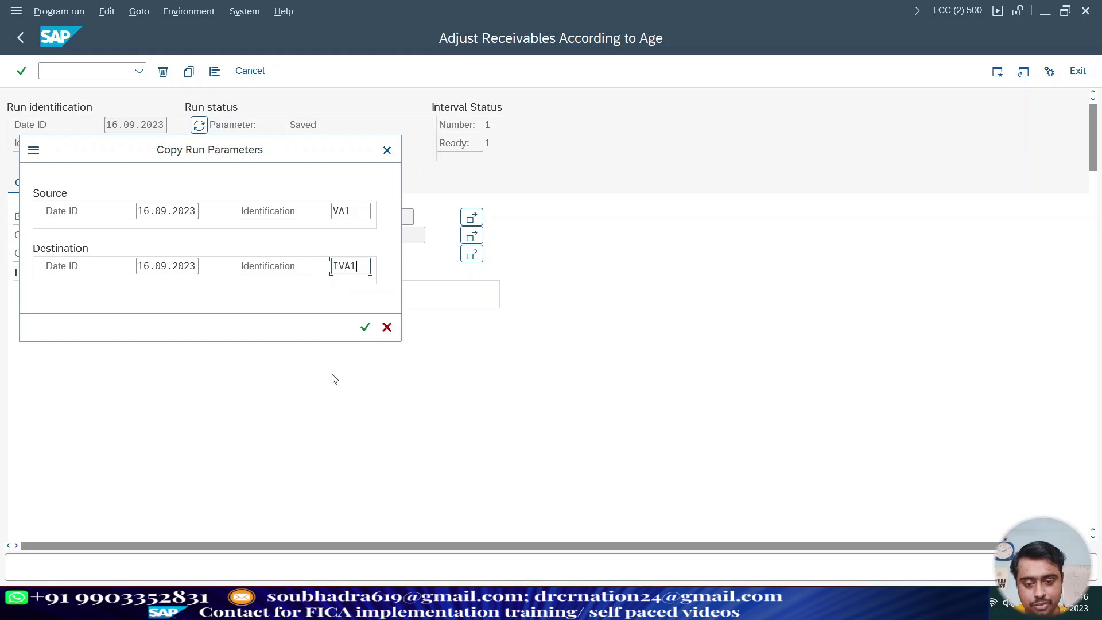
{"action": "left_click", "coordinate": [366, 327]}
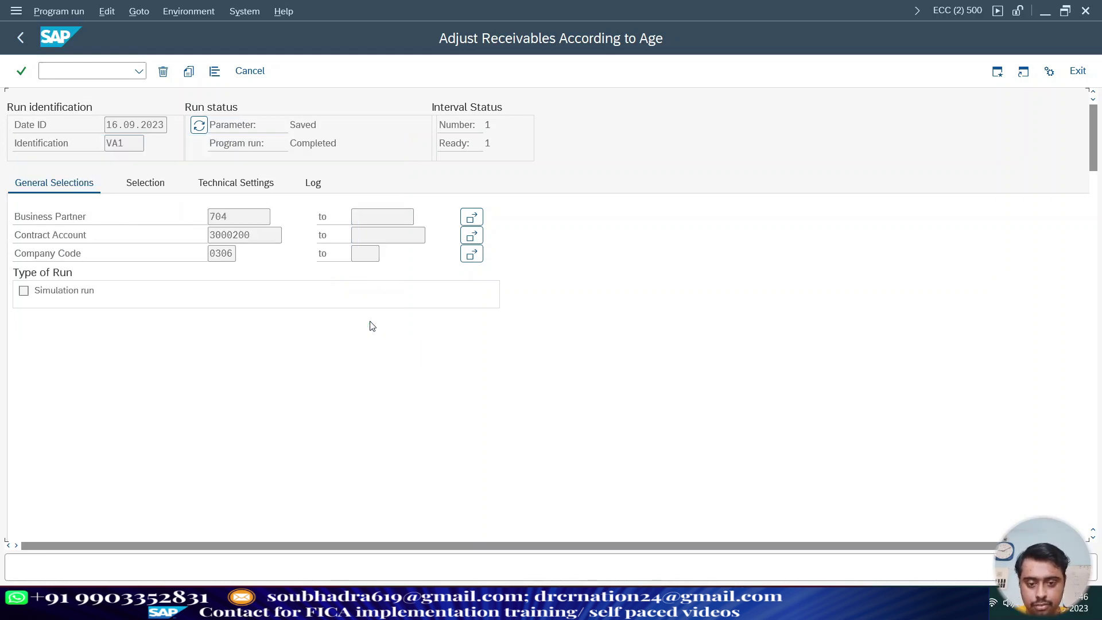
Replace the run's business partner and contract account with the numbers of the customer that has the overdue open item
{"action": "left_click", "coordinate": [228, 223]}
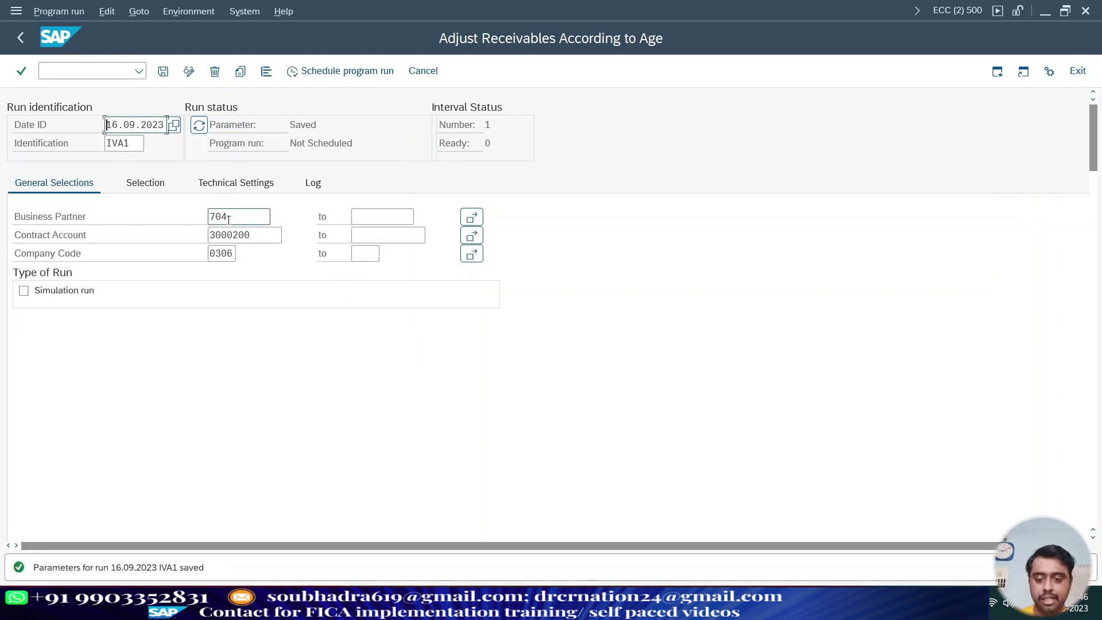
{"action": "double_click", "coordinate": [229, 218]}
{"action": "type", "text": "834"}
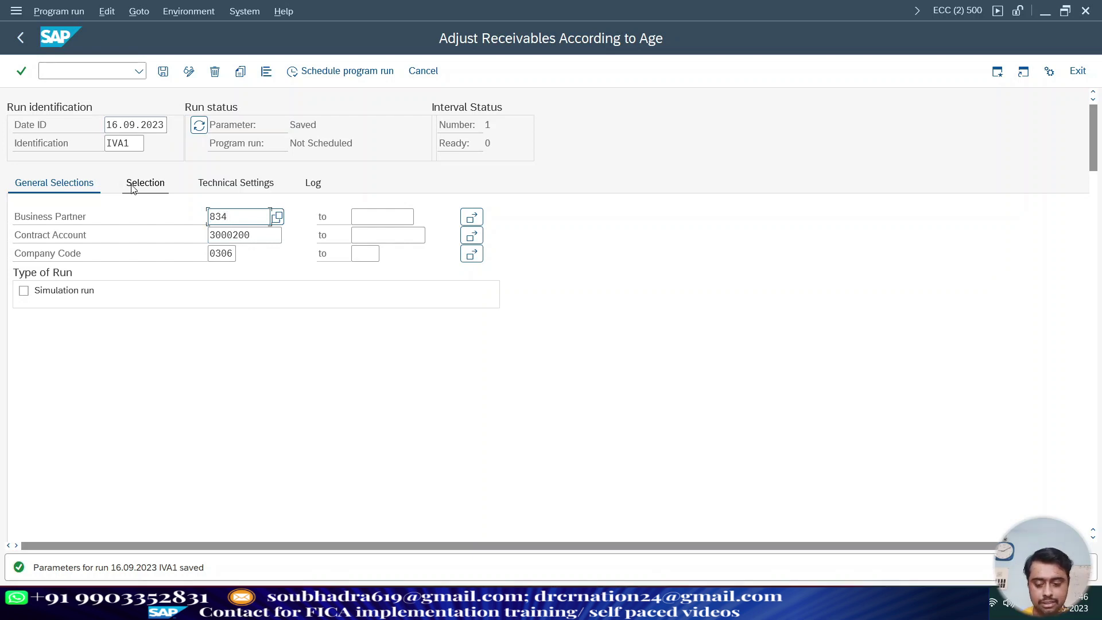
{"action": "key", "text": "alt+Tab"}
{"action": "key", "text": "alt+Tab"}
{"action": "key", "text": "Tab"}
Set the run's accrual/deferral date and posting date to 16.09.2023, and check its technical and log settings
{"action": "left_click", "coordinate": [147, 185]}
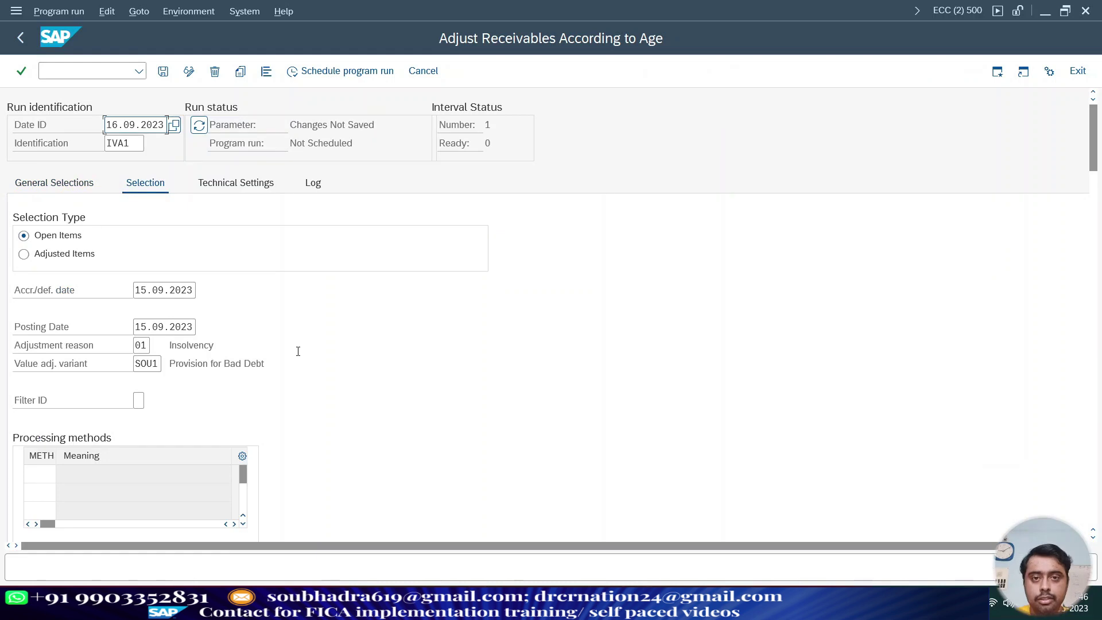
{"action": "left_click", "coordinate": [140, 290]}
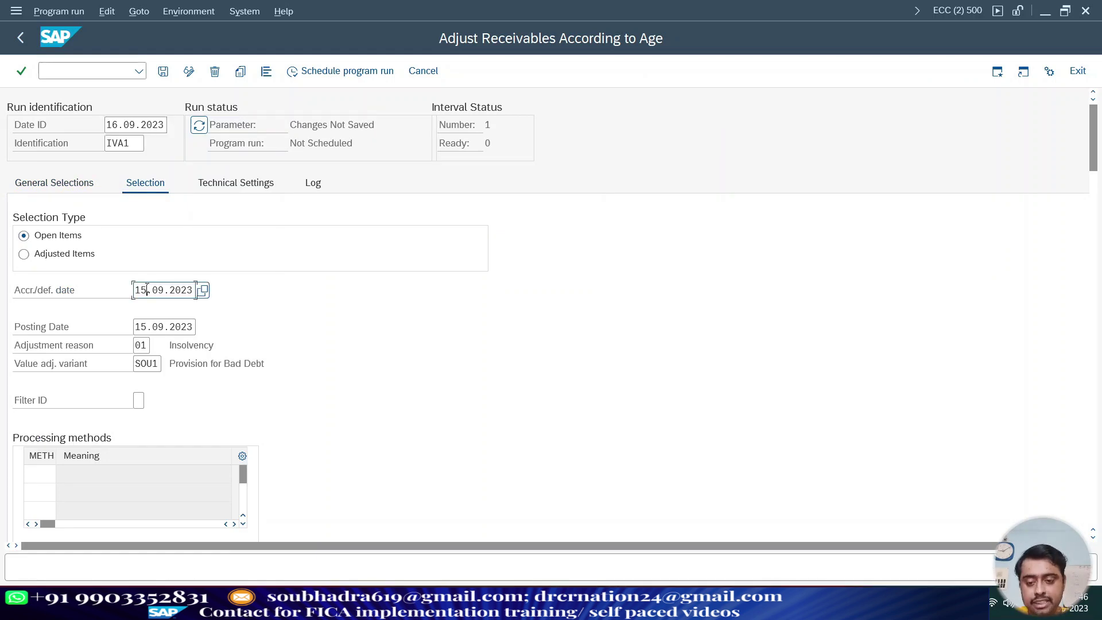
{"action": "left_click", "coordinate": [146, 328]}
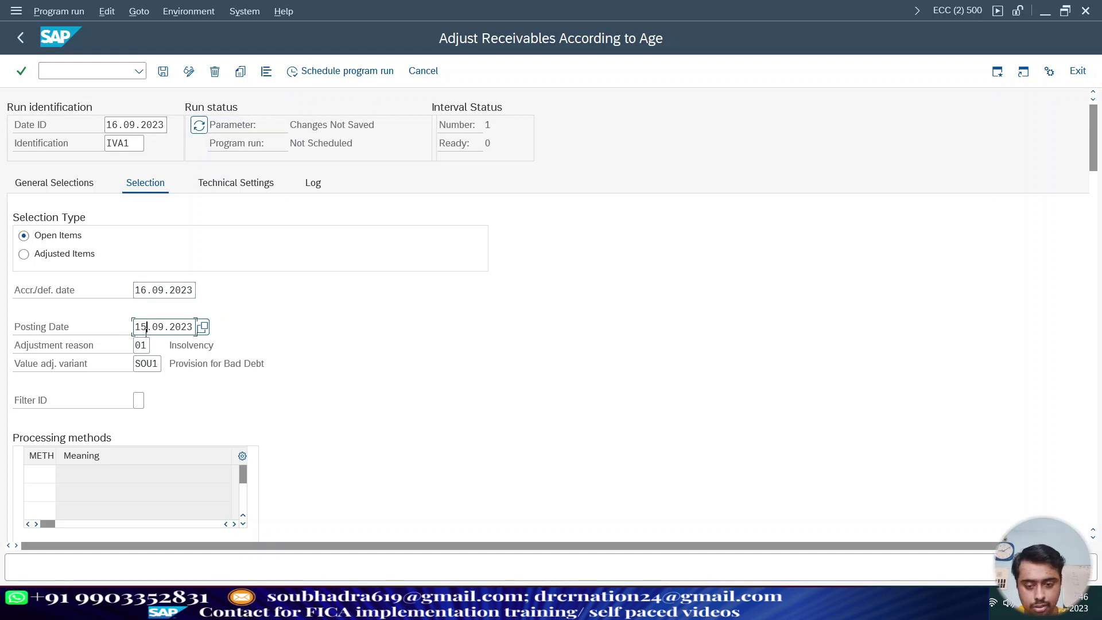
{"action": "left_click", "coordinate": [143, 291]}
{"action": "left_click", "coordinate": [143, 327]}
{"action": "type", "text": "6"}
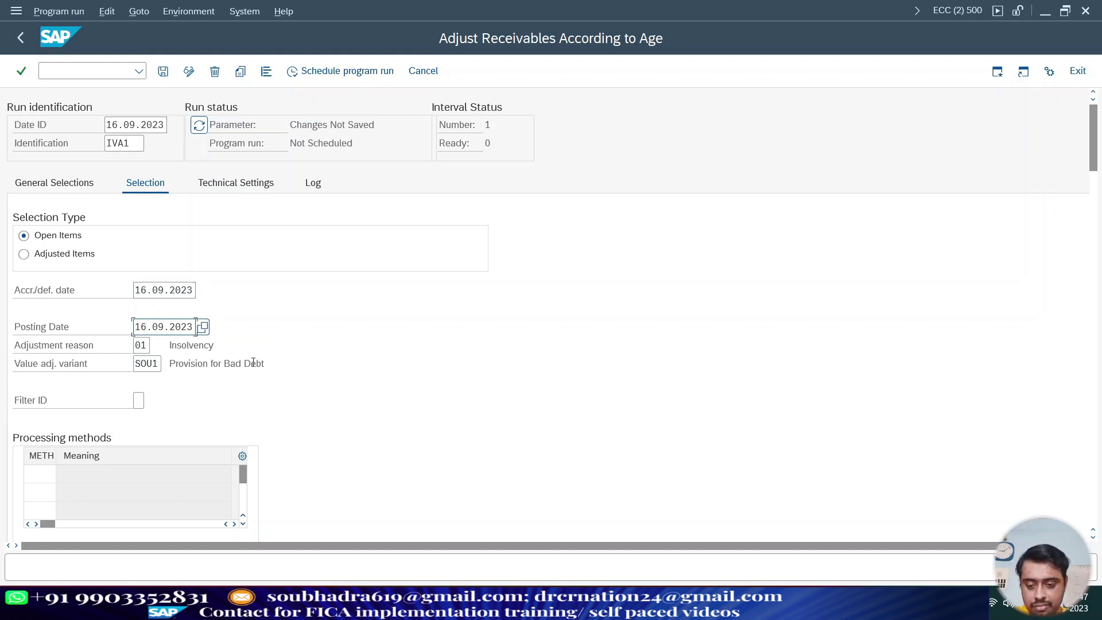
{"action": "scroll", "coordinate": [256, 368], "scroll_direction": "down", "scroll_amount": 2}
{"action": "scroll", "coordinate": [259, 373], "scroll_direction": "up", "scroll_amount": 2}
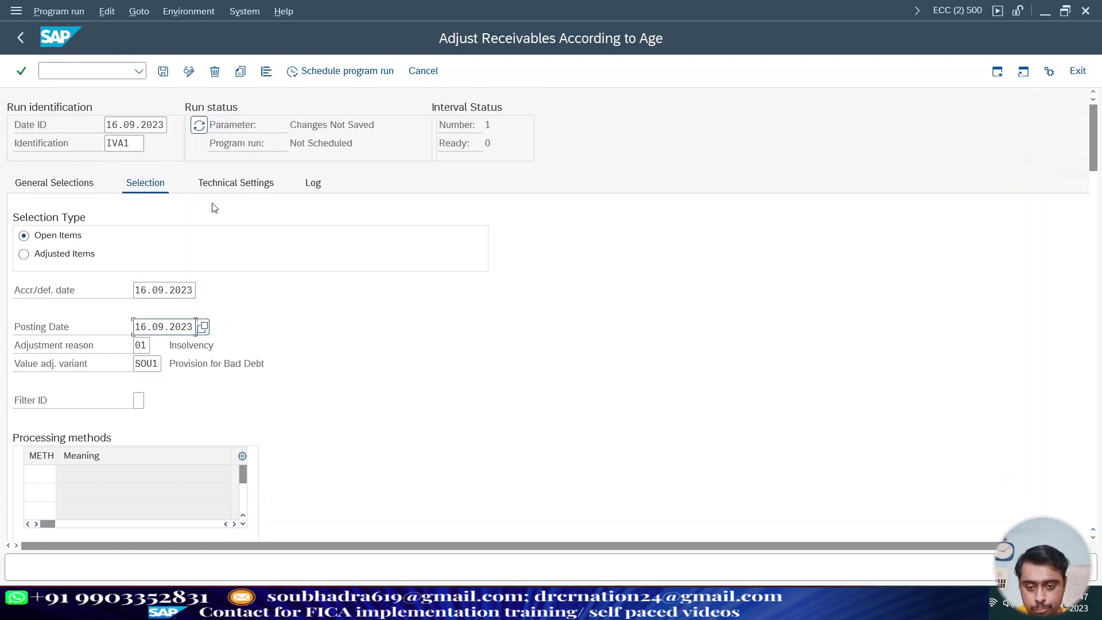
{"action": "left_click", "coordinate": [237, 185]}
{"action": "left_click", "coordinate": [315, 186]}
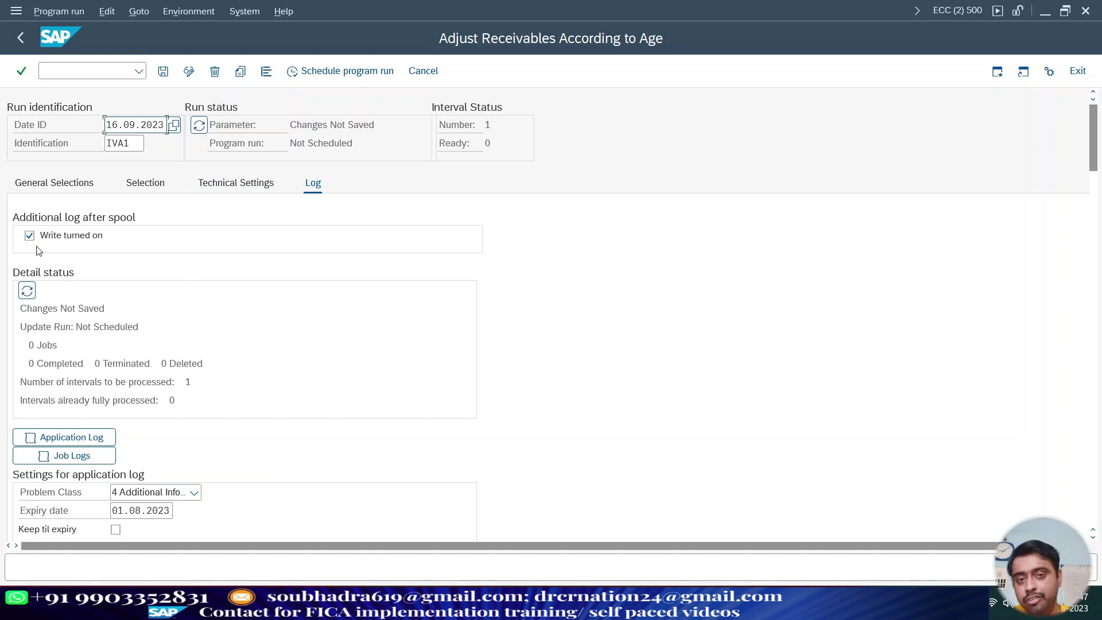
Examine the customer's open receivable item and its net due date in the account display session, and return to the adjustment run
{"action": "mouse_move", "coordinate": [688, 583]}
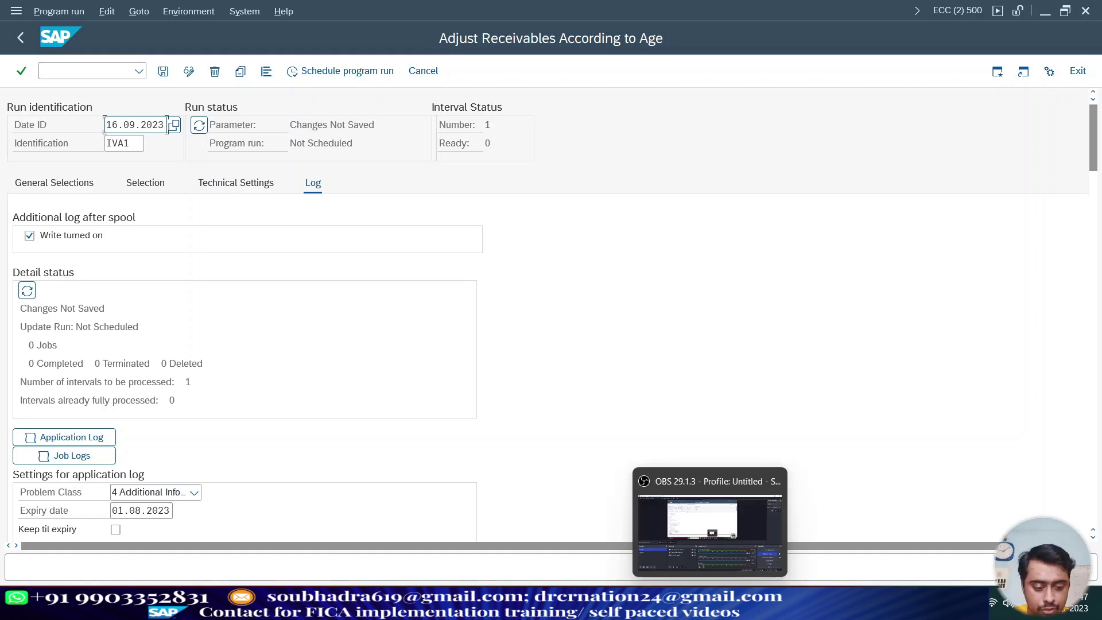
{"action": "left_click", "coordinate": [741, 526]}
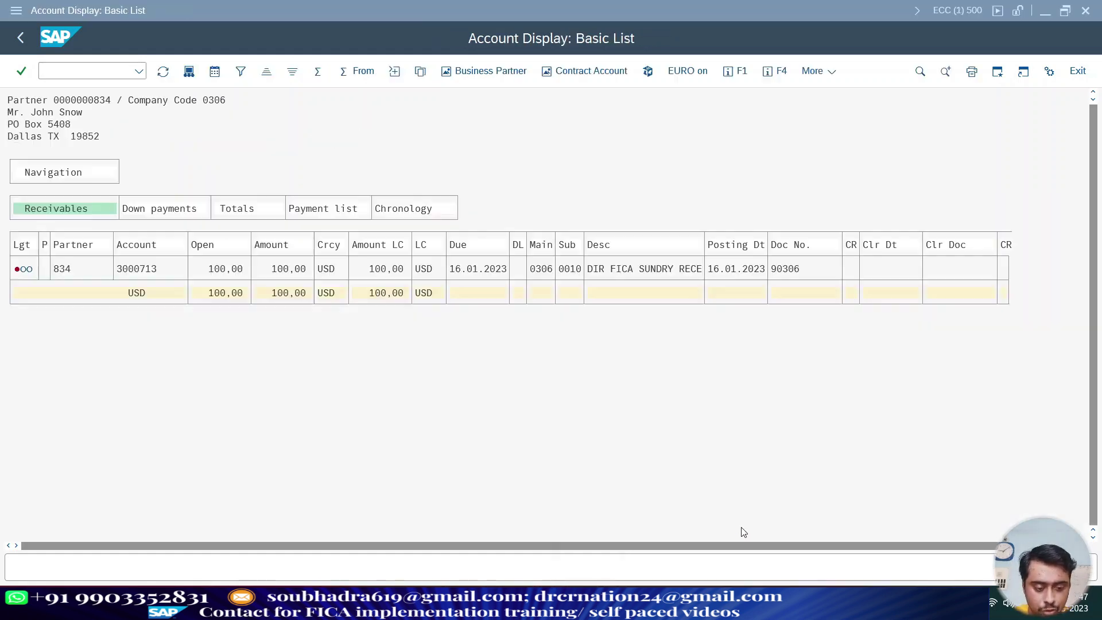
{"action": "double_click", "coordinate": [142, 270]}
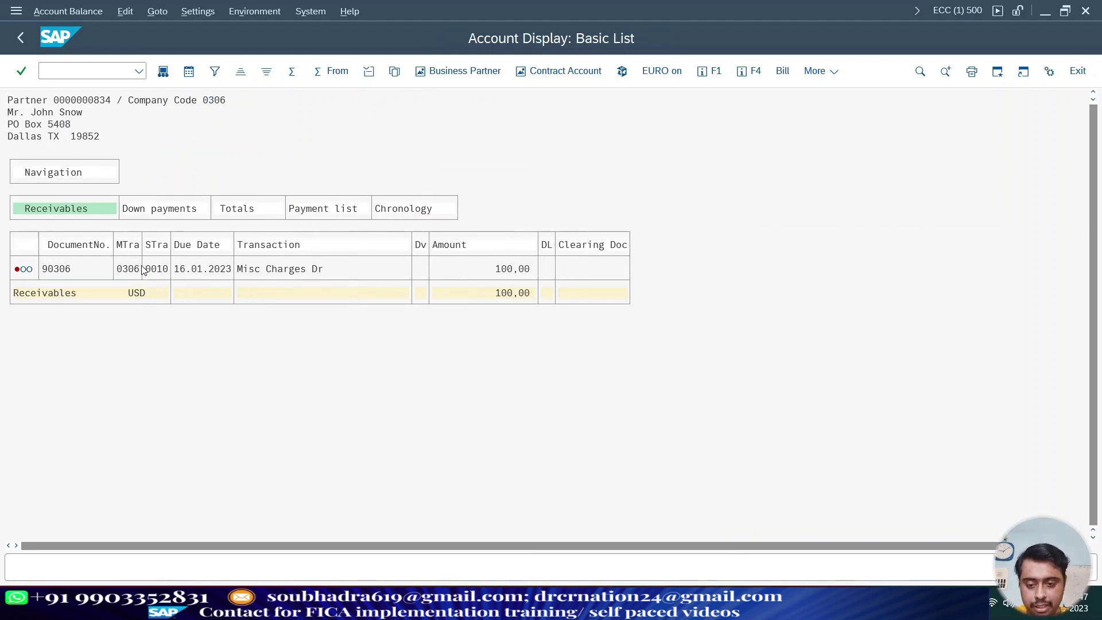
{"action": "double_click", "coordinate": [143, 271]}
{"action": "scroll", "coordinate": [167, 497], "scroll_direction": "down", "scroll_amount": 3}
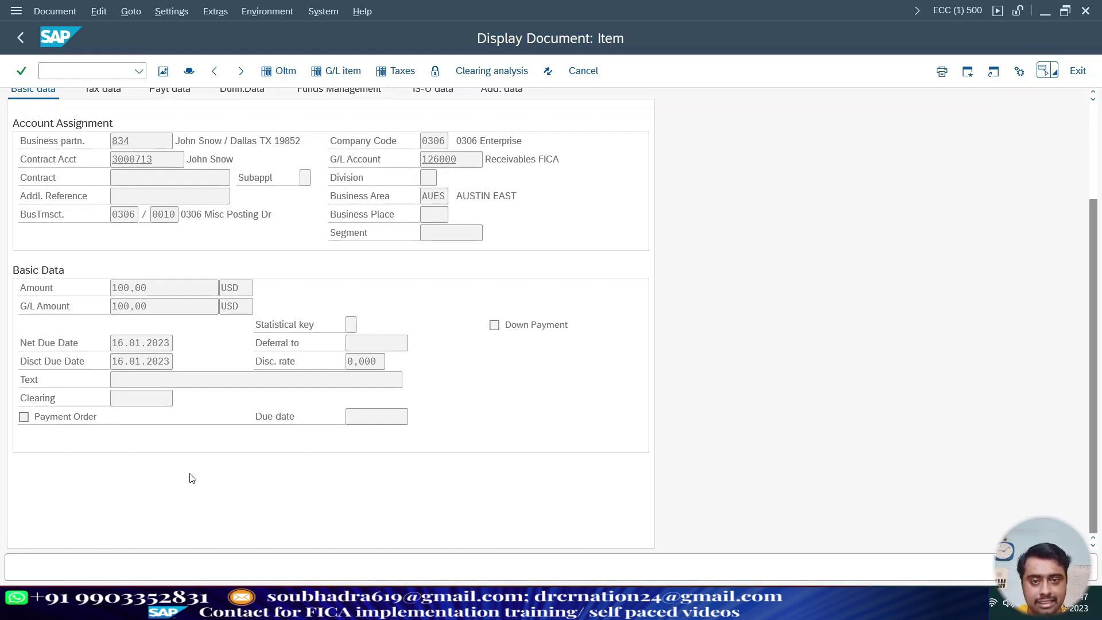
{"action": "key", "text": "alt+Tab"}
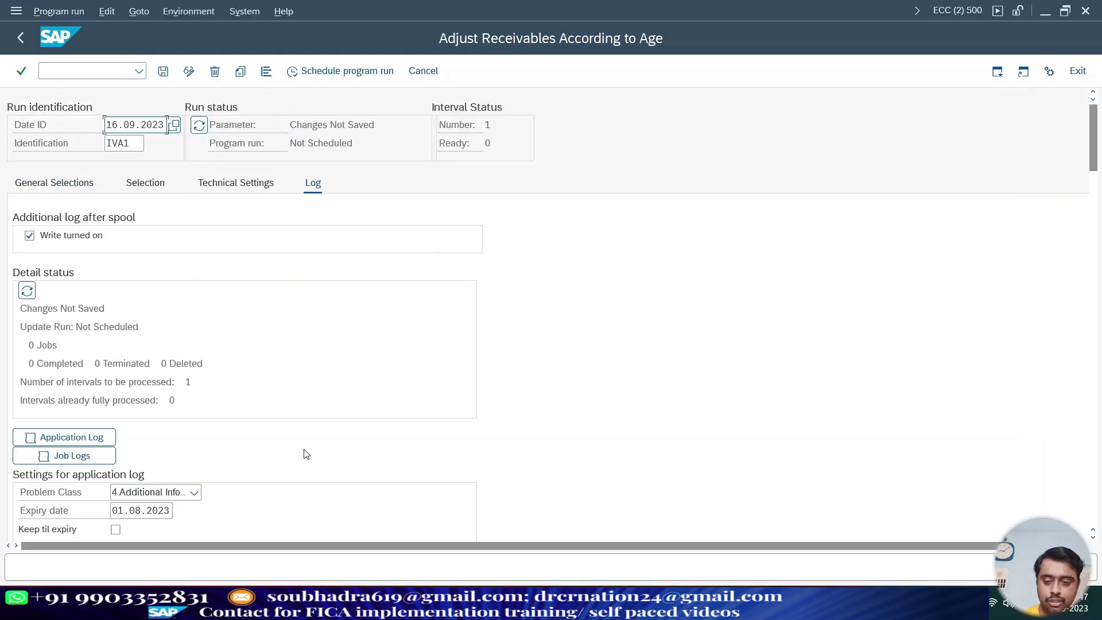
Save the parameters of run IVA1 and schedule the program run as a background job with immediate start
{"action": "left_click", "coordinate": [165, 73]}
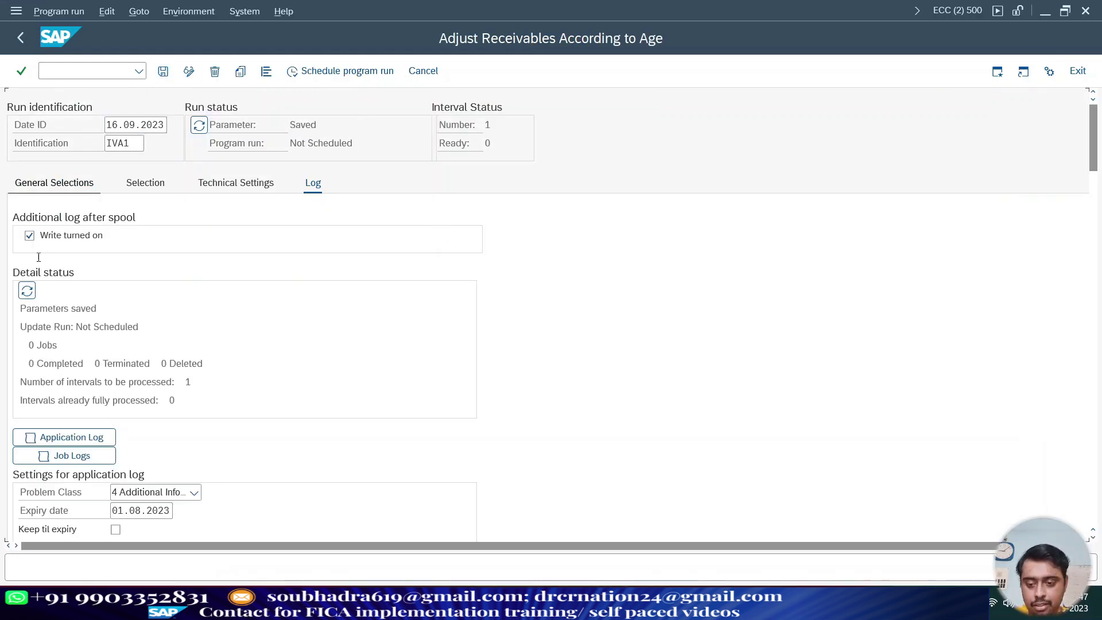
{"action": "left_click", "coordinate": [69, 184]}
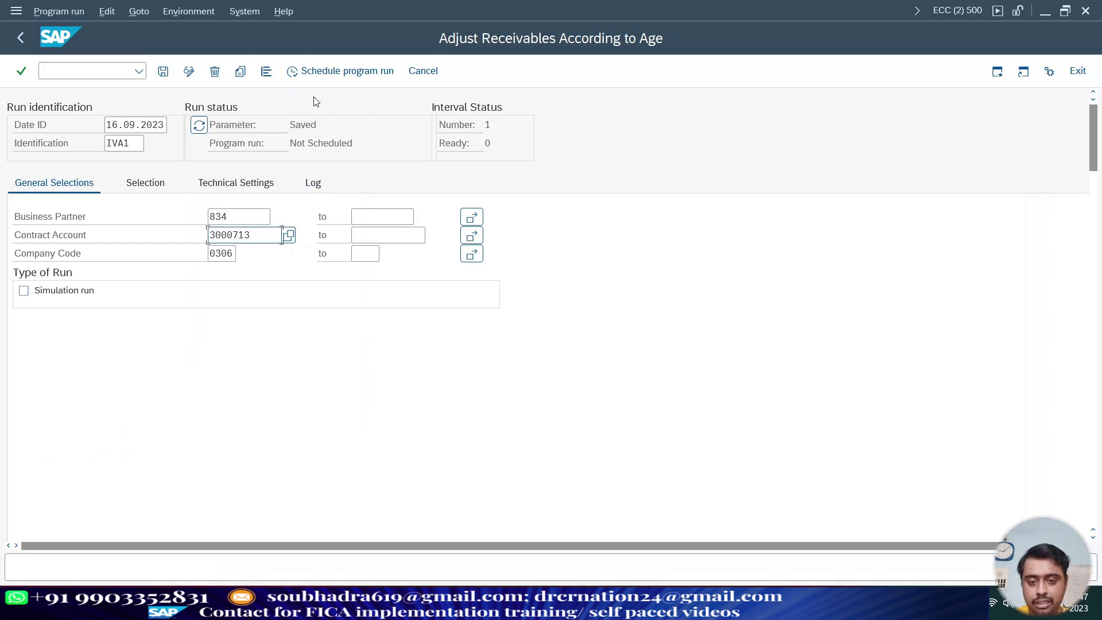
{"action": "left_click", "coordinate": [354, 73]}
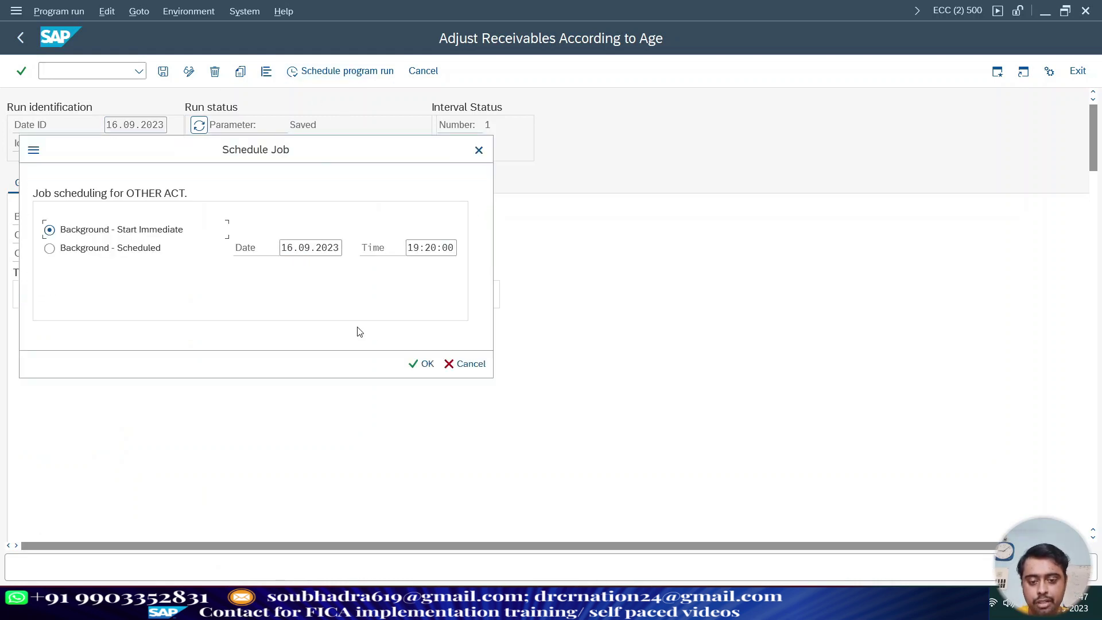
{"action": "left_click", "coordinate": [420, 365]}
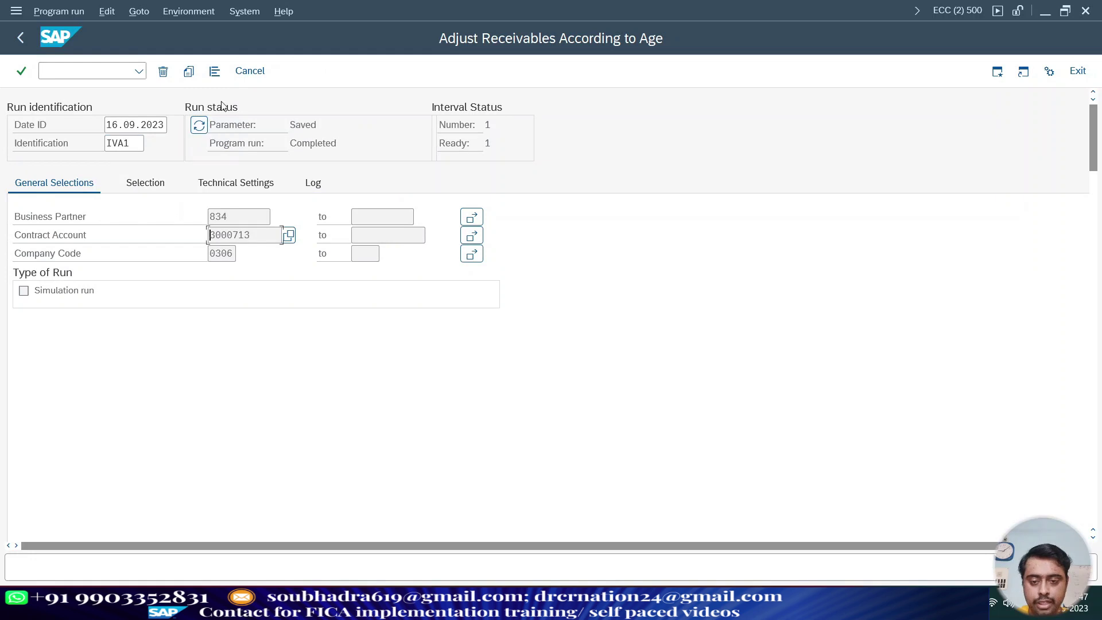
Open the application log of run IVA1 and examine the adjustment messages for the open document
{"action": "left_click", "coordinate": [313, 185]}
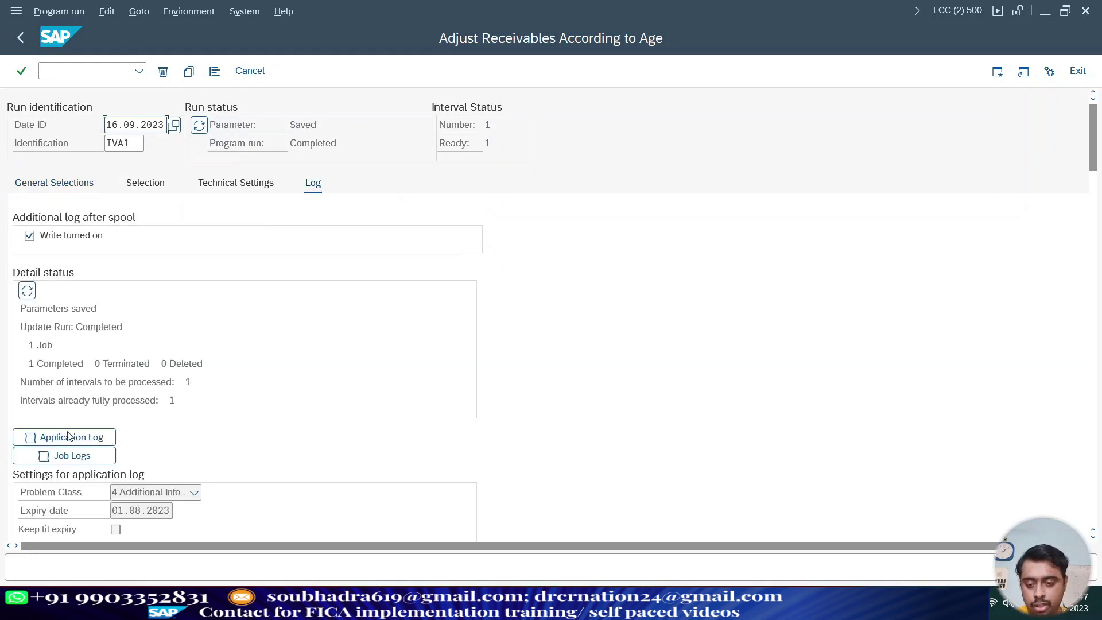
{"action": "left_click", "coordinate": [85, 443]}
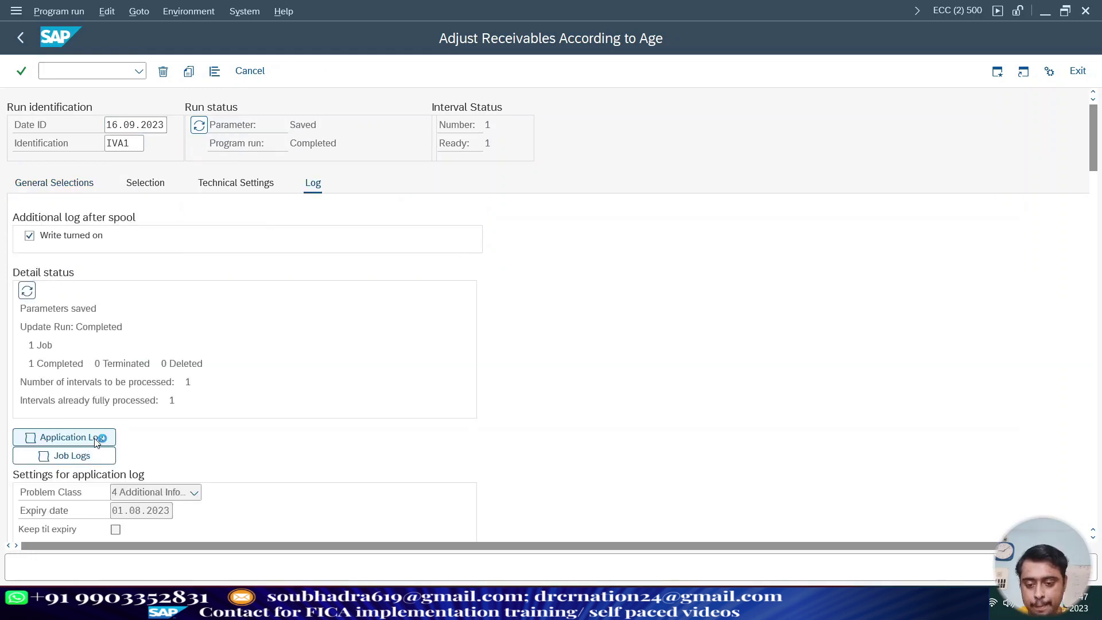
{"action": "left_click", "coordinate": [337, 193]}
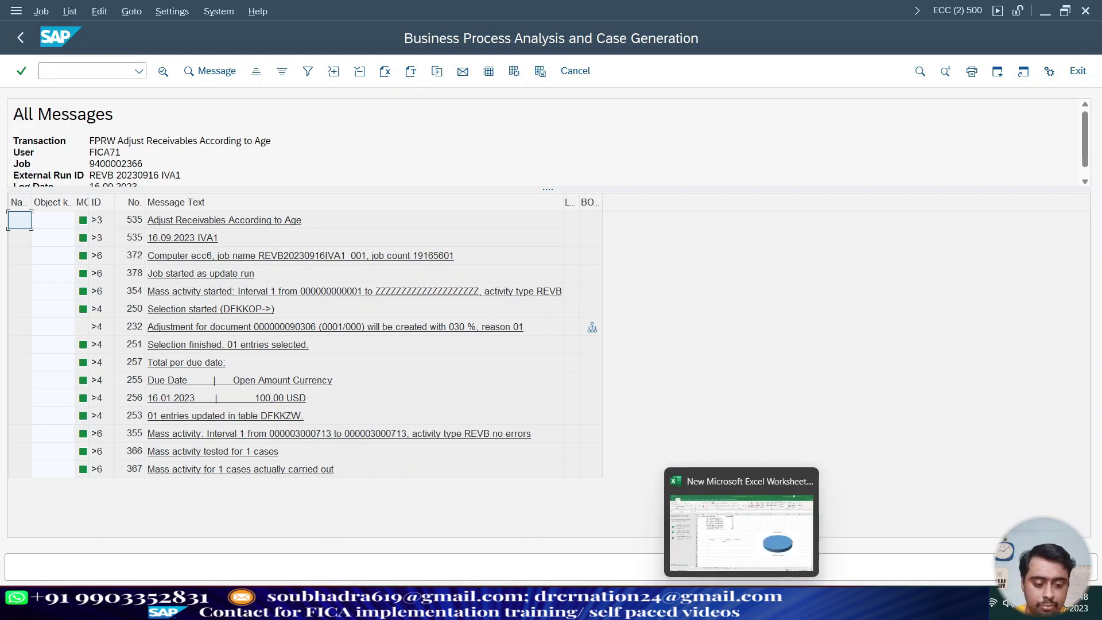
Switch to the Excel worksheet and select the 180 Days, 30% Adjustment row to compare it with the run's log
{"action": "left_click", "coordinate": [741, 607]}
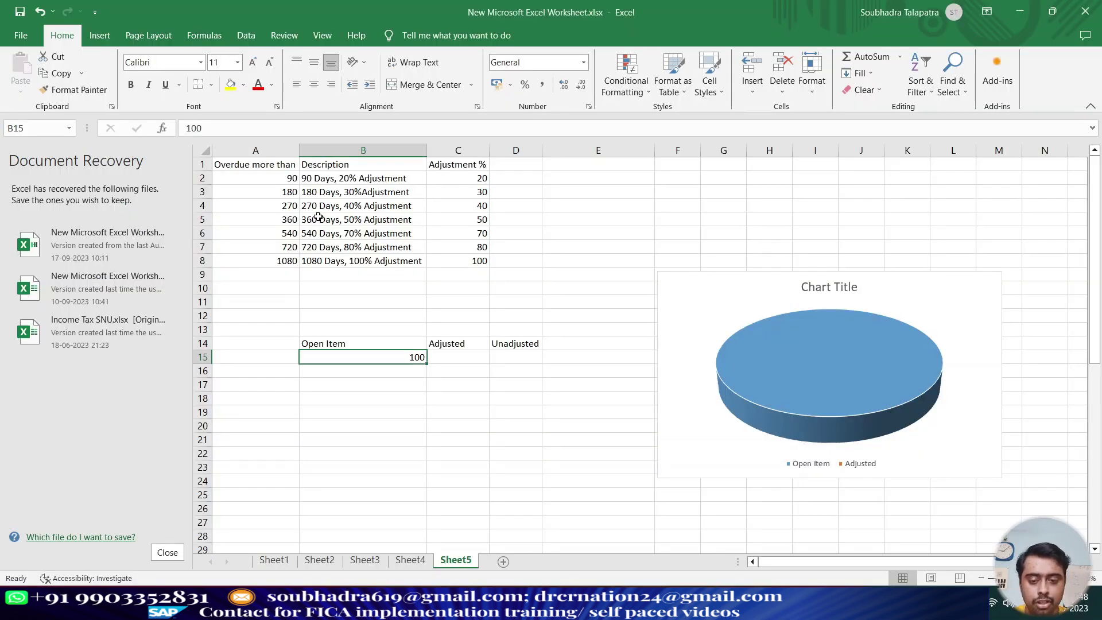
{"action": "left_click", "coordinate": [204, 192]}
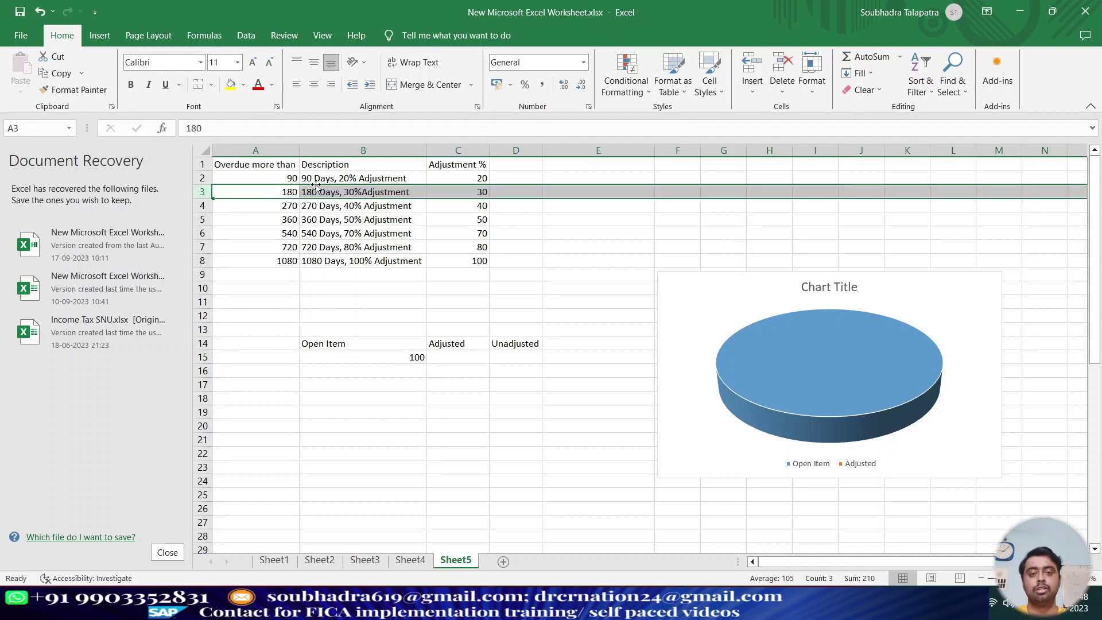
Compare the 180-day and 270-day overdue rows in the worksheet and select the 180-day row's adjustment percentage
{"action": "left_click", "coordinate": [283, 194]}
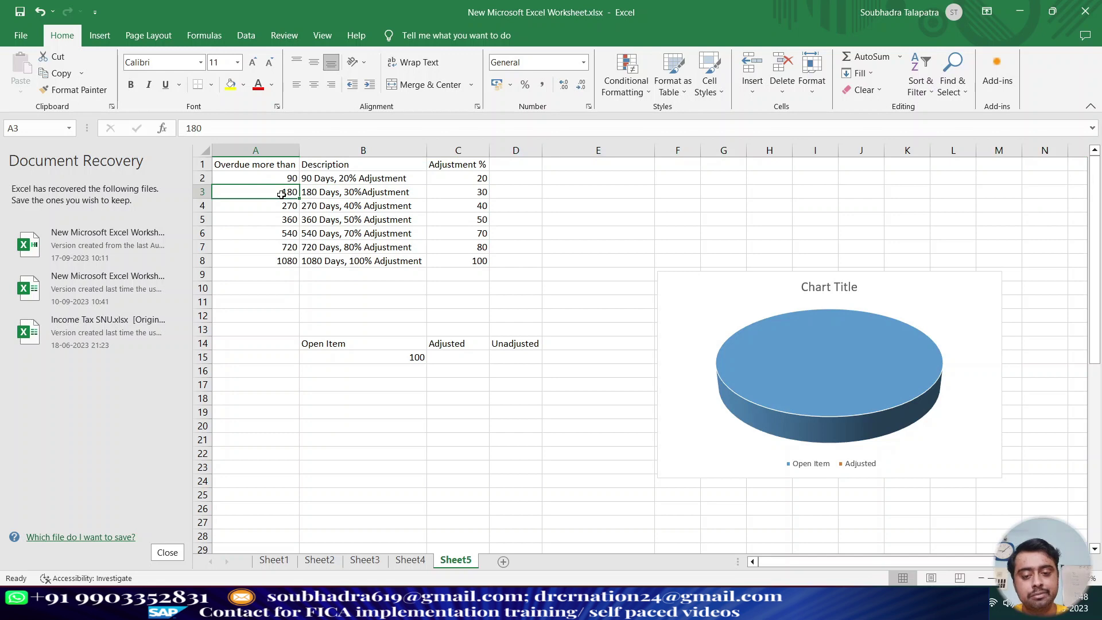
{"action": "left_click", "coordinate": [201, 206]}
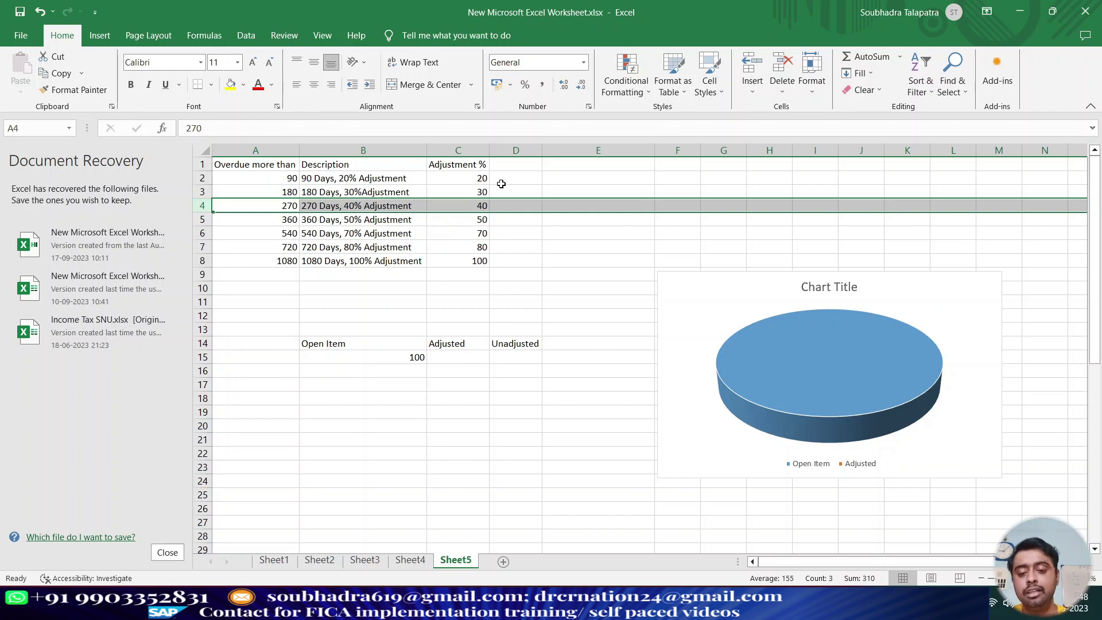
{"action": "left_click", "coordinate": [200, 193]}
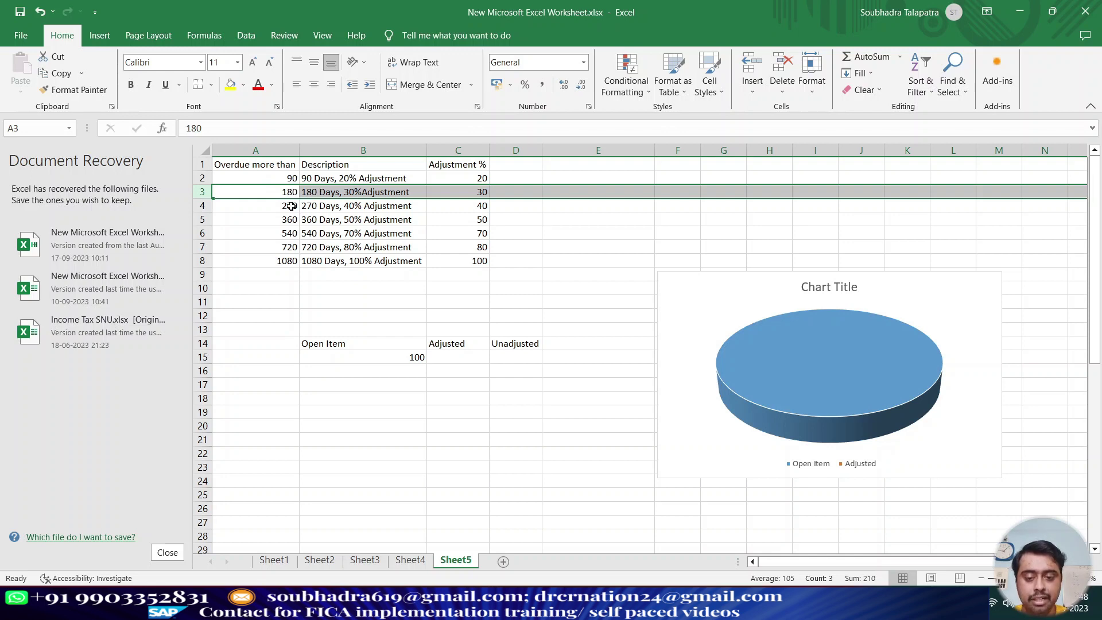
{"action": "left_click", "coordinate": [474, 191]}
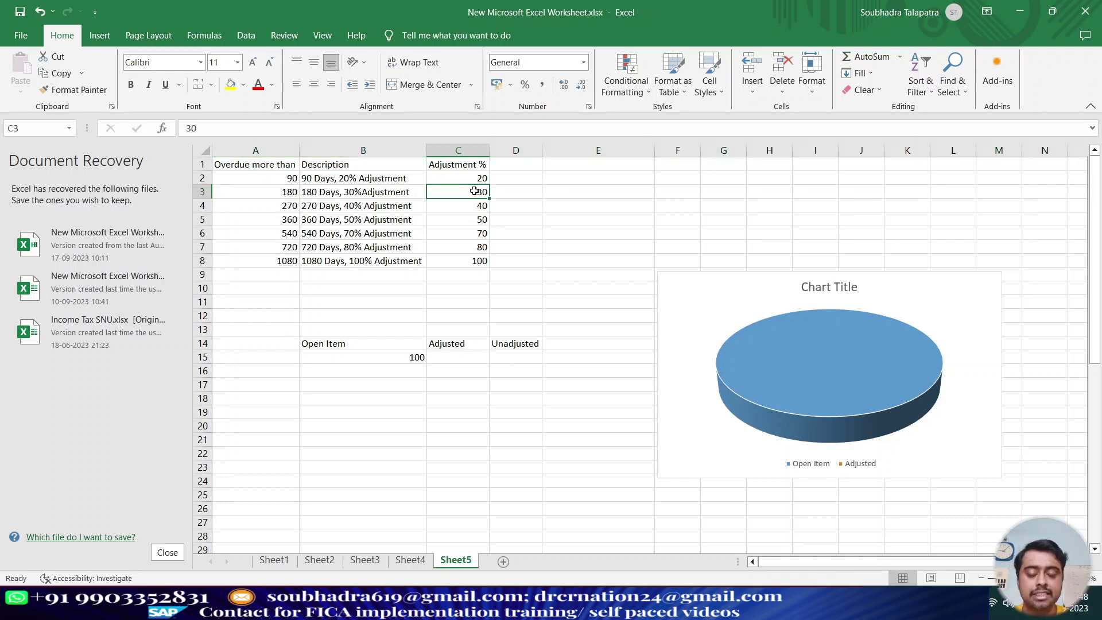
Switch to the SAP account display session, refresh the customer's receivables list and reopen the open item's document
{"action": "key", "text": "alt+Tab"}
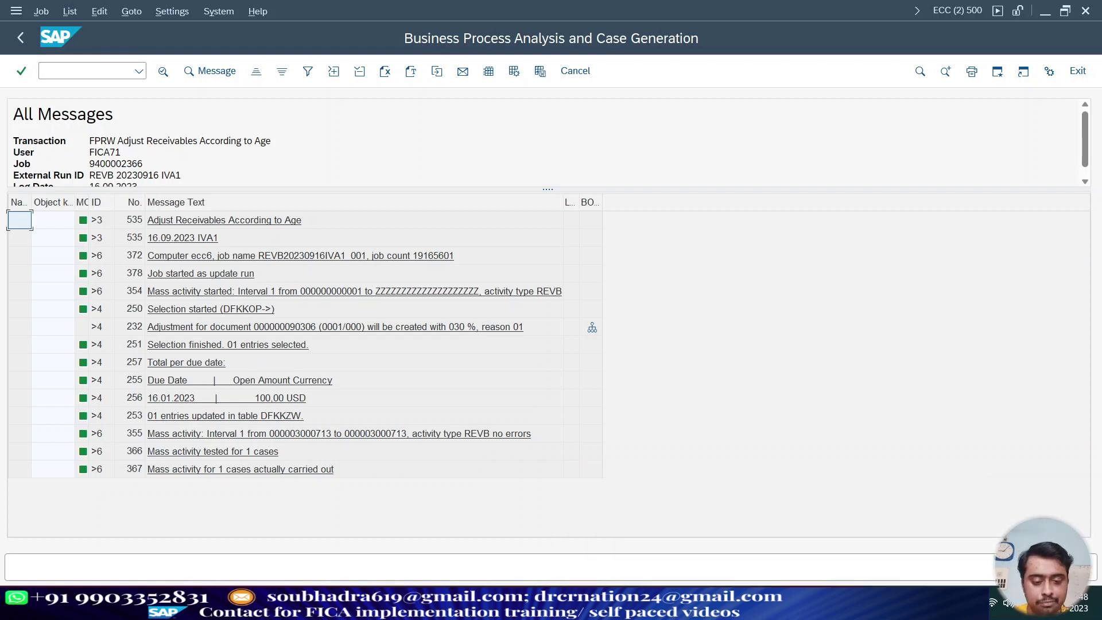
{"action": "mouse_move", "coordinate": [773, 608]}
{"action": "left_click", "coordinate": [777, 541]}
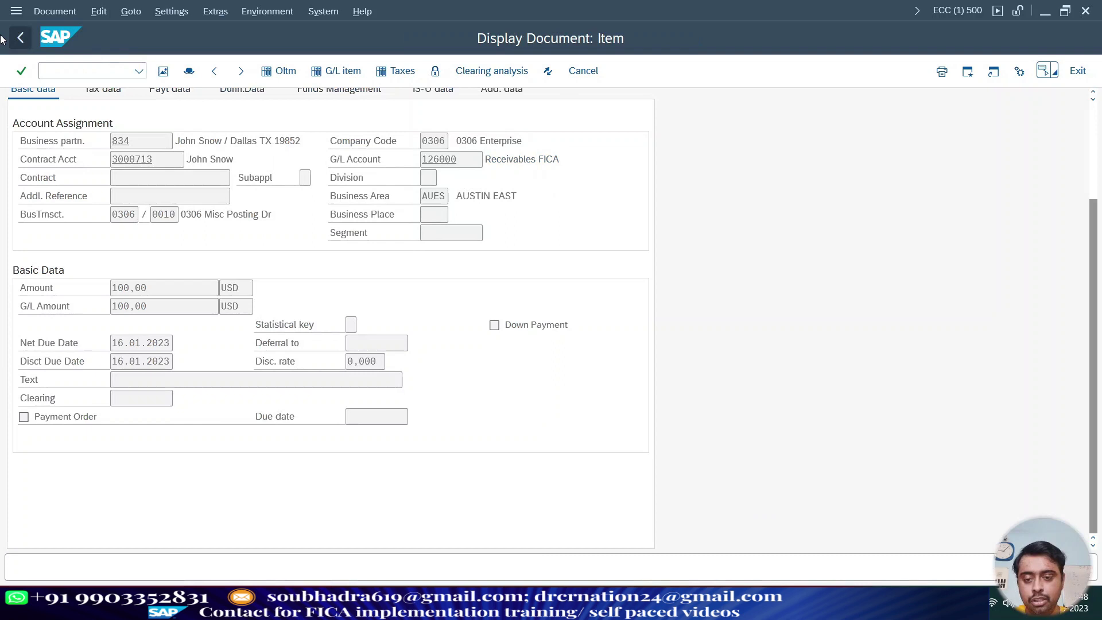
{"action": "left_click", "coordinate": [21, 39]}
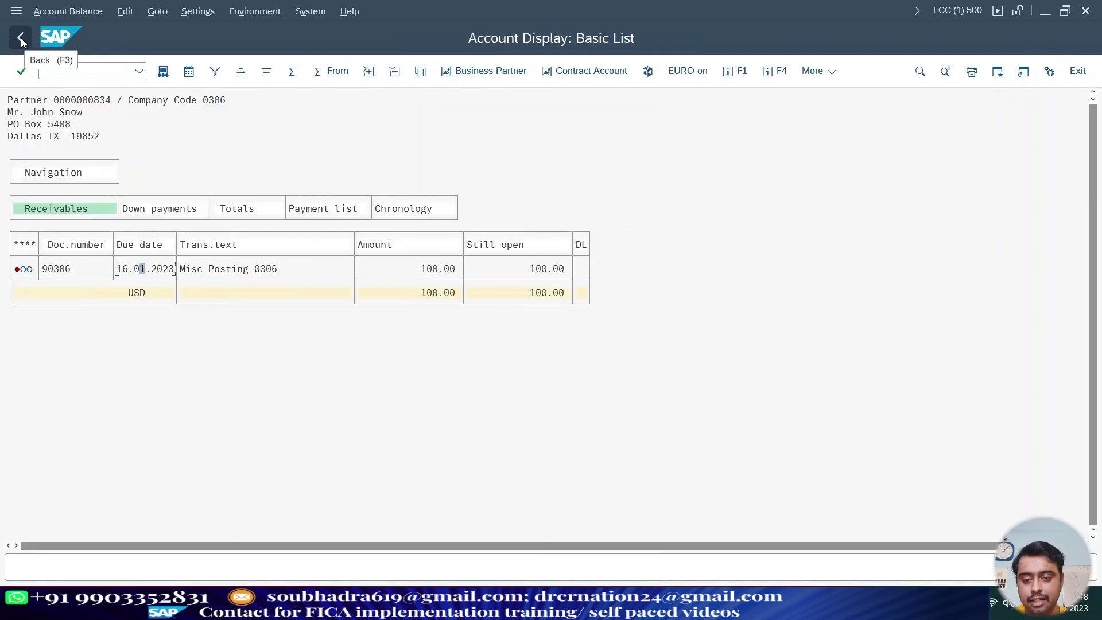
{"action": "left_click", "coordinate": [163, 72]}
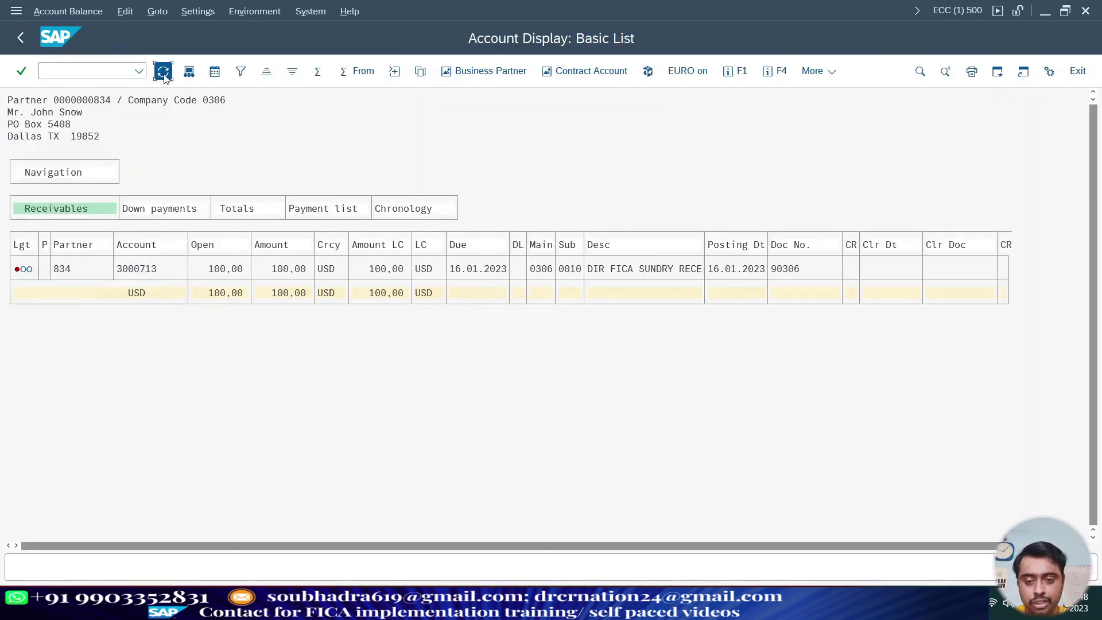
{"action": "double_click", "coordinate": [62, 270]}
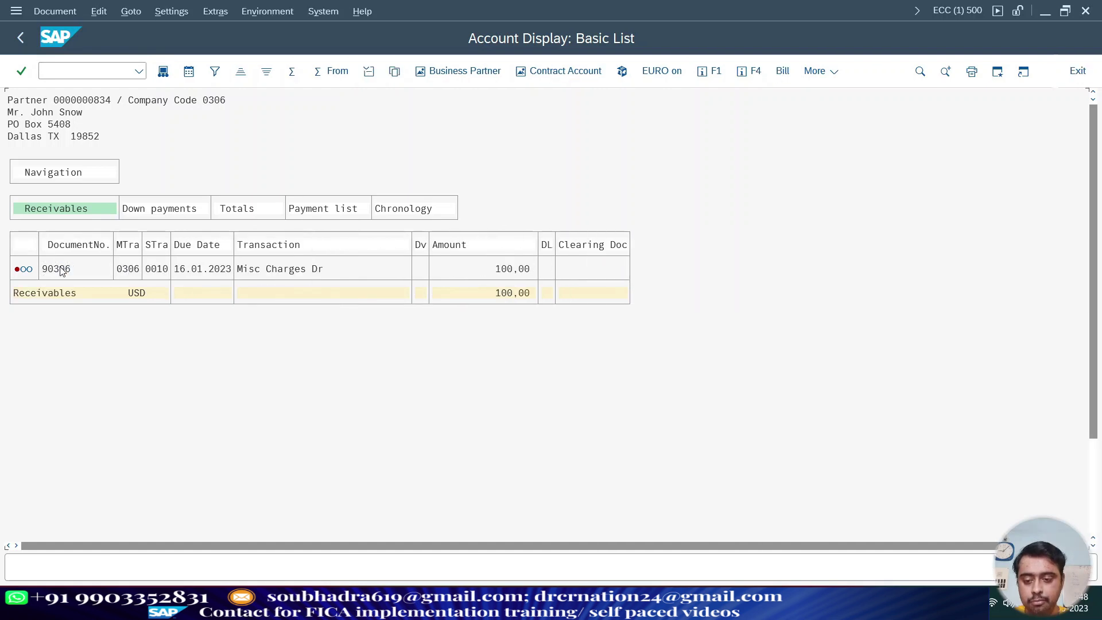
Examine the item's Corrections note, and open the correction details to check the corrected amount and adjustment percentage
{"action": "scroll", "coordinate": [250, 498], "scroll_direction": "down", "scroll_amount": 3}
{"action": "scroll", "coordinate": [252, 497], "scroll_direction": "down", "scroll_amount": 1}
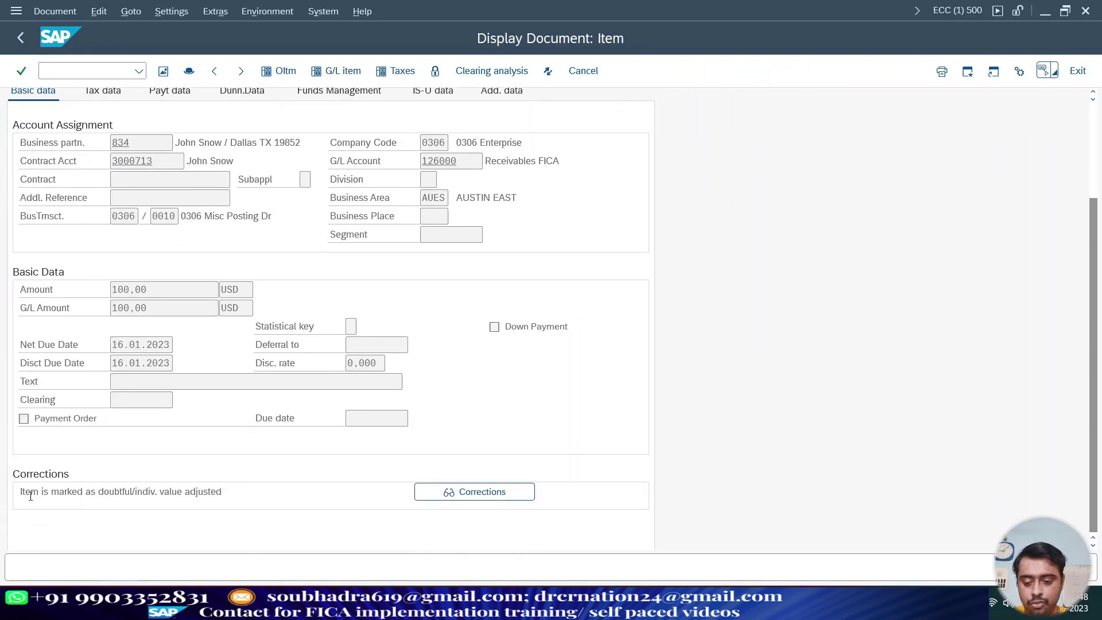
{"action": "left_click_drag", "start_coordinate": [30, 491], "coordinate": [205, 491]}
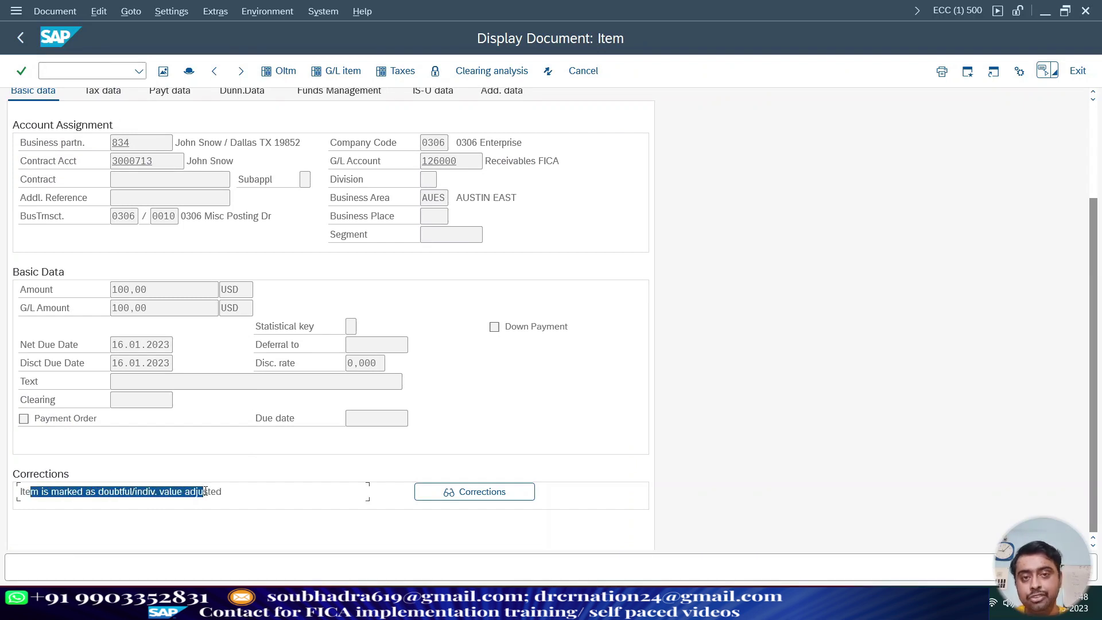
{"action": "left_click", "coordinate": [466, 495]}
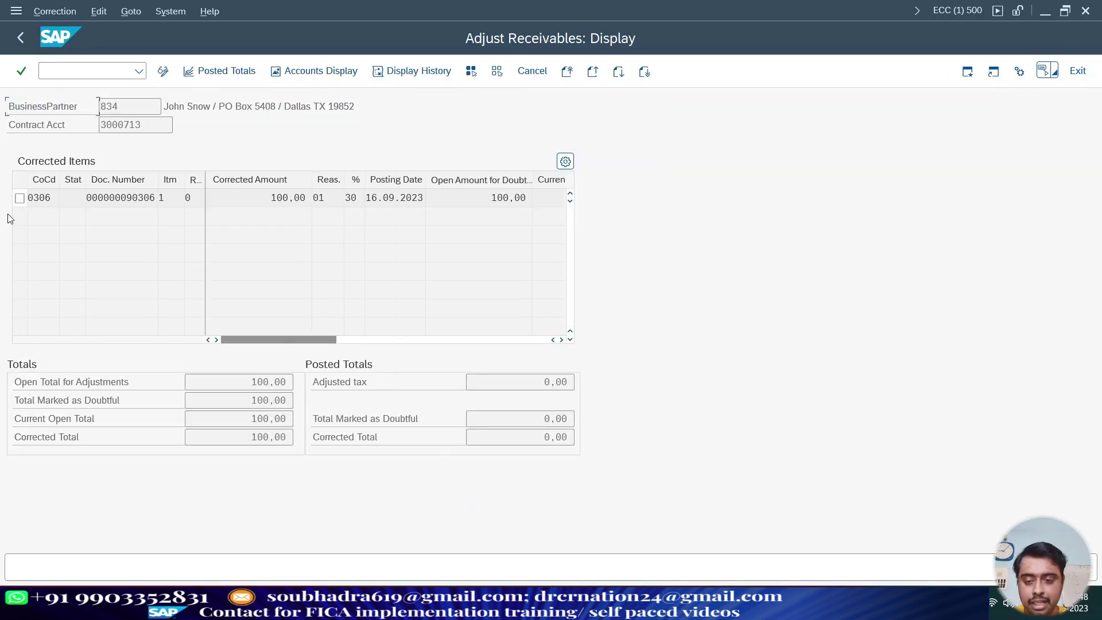
{"action": "left_click", "coordinate": [19, 198]}
{"action": "double_click", "coordinate": [279, 198]}
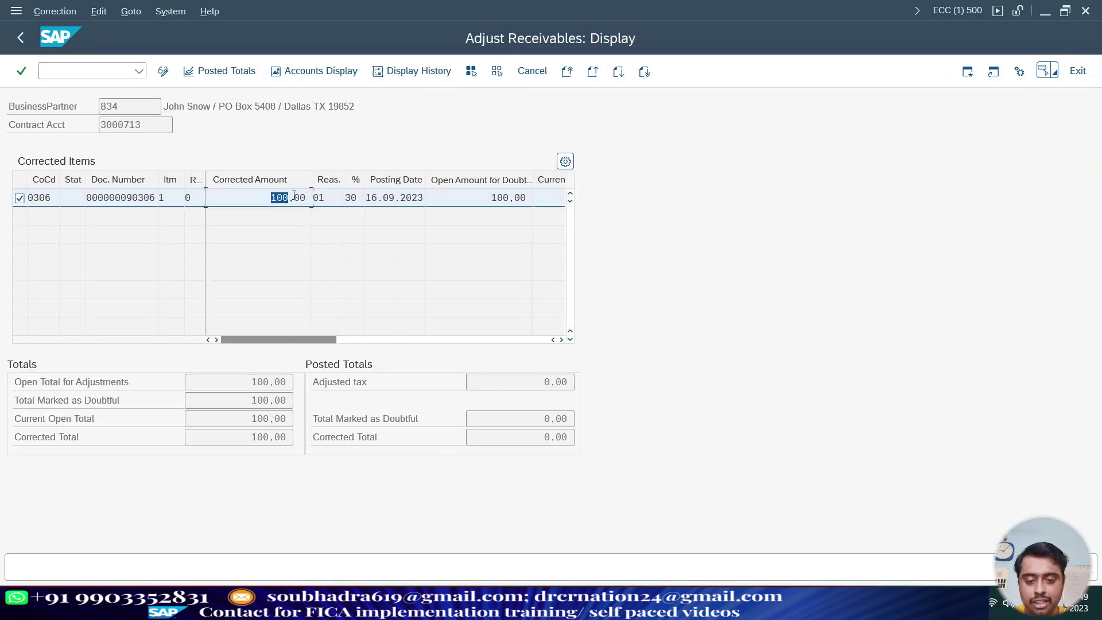
{"action": "double_click", "coordinate": [351, 197]}
{"action": "left_click", "coordinate": [20, 198]}
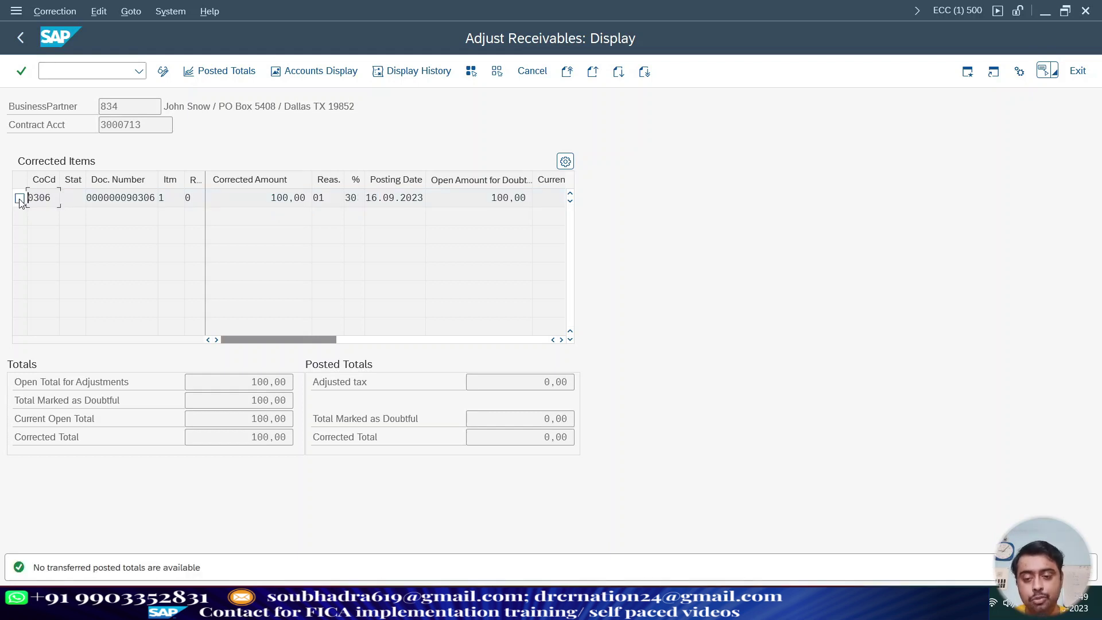
{"action": "left_click", "coordinate": [20, 198]}
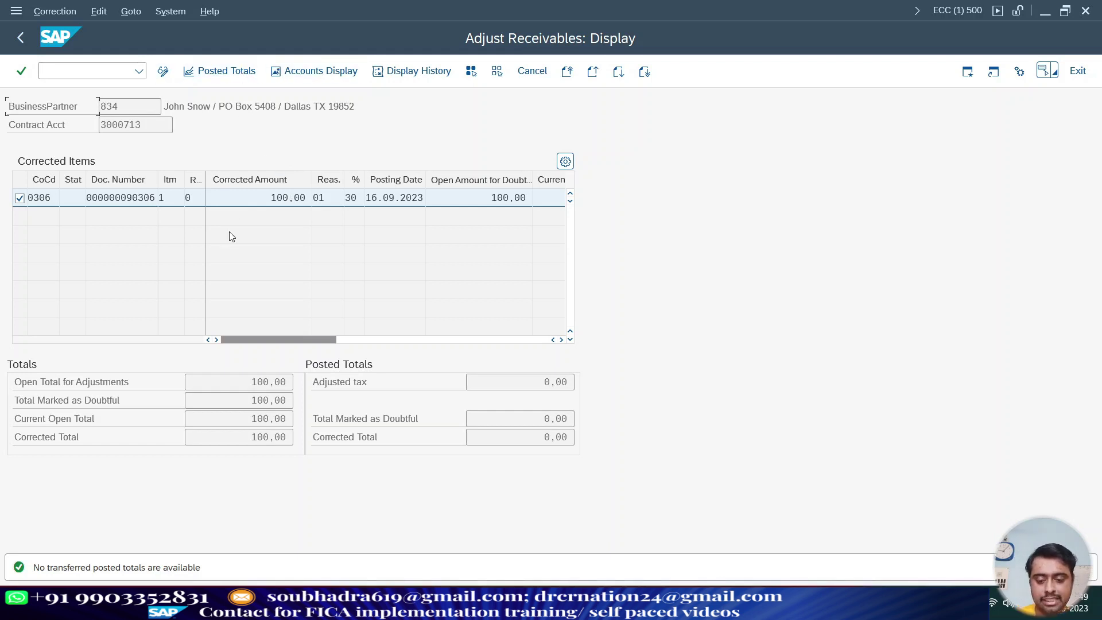
Return to the adjustment run's log session and start transaction FPRV in a new session
{"action": "key", "text": "alt+Tab"}
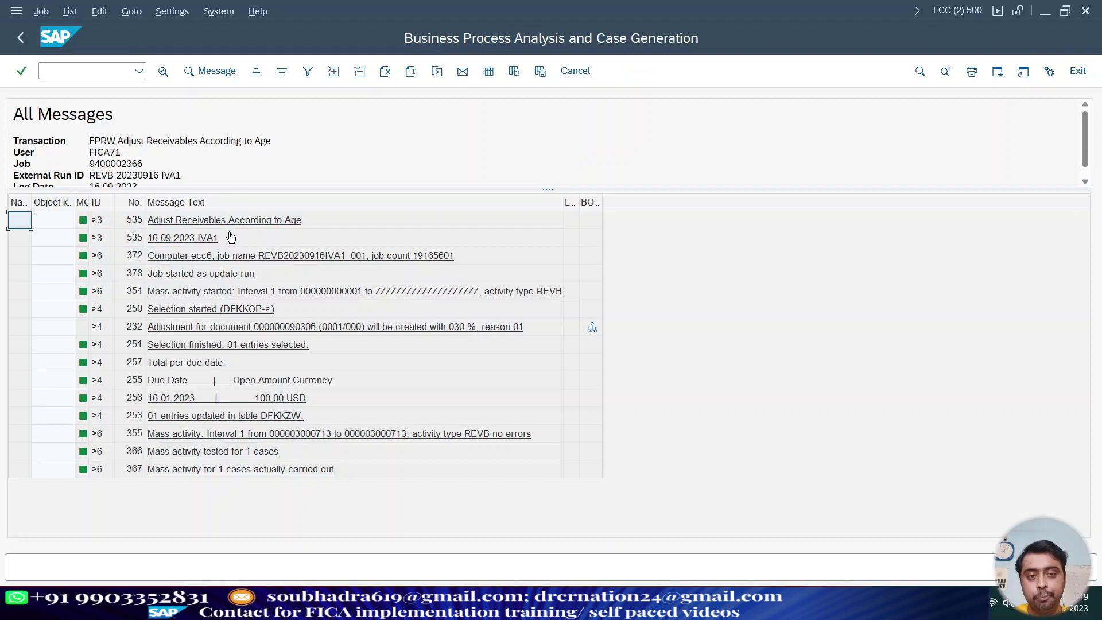
{"action": "left_click", "coordinate": [90, 69]}
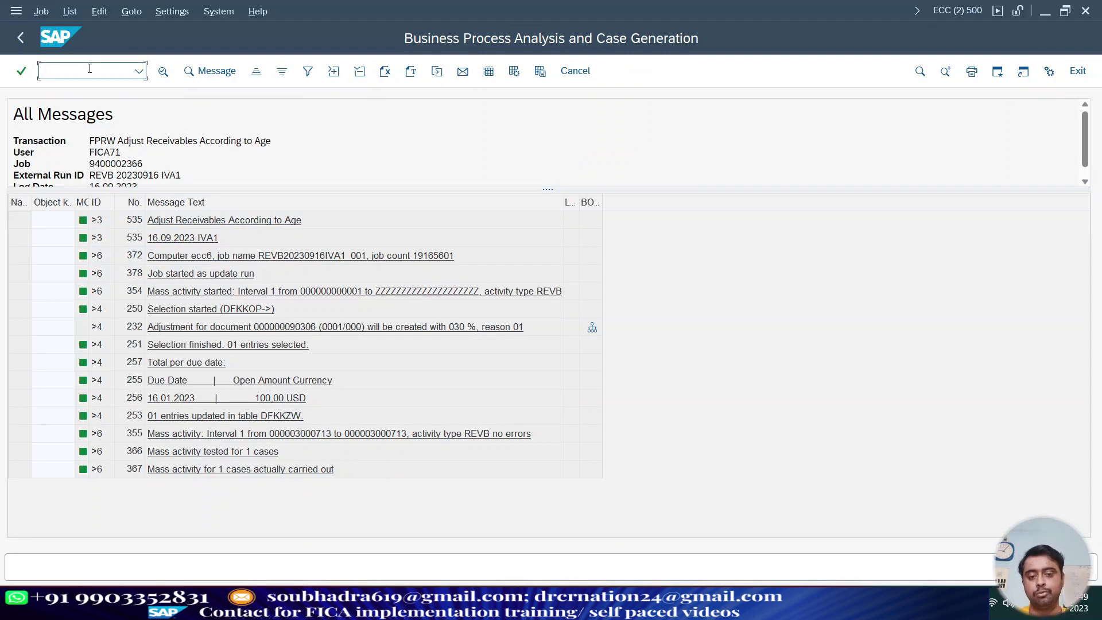
{"action": "type", "text": "/ofprv"}
{"action": "key", "text": "Return"}
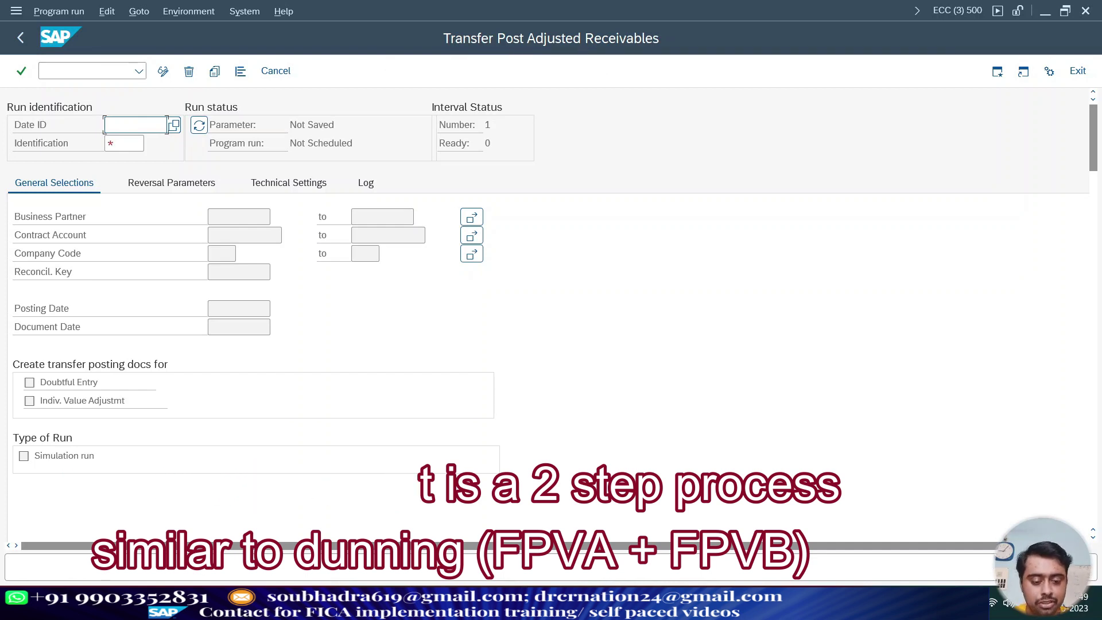
Switch to the Excel worksheet and set the Bad Debt Dr and Provision for Bad Debt Cr amounts under Value Adjustments to 30
{"action": "left_click", "coordinate": [743, 485]}
{"action": "scroll", "coordinate": [541, 463], "scroll_direction": "down", "scroll_amount": 5}
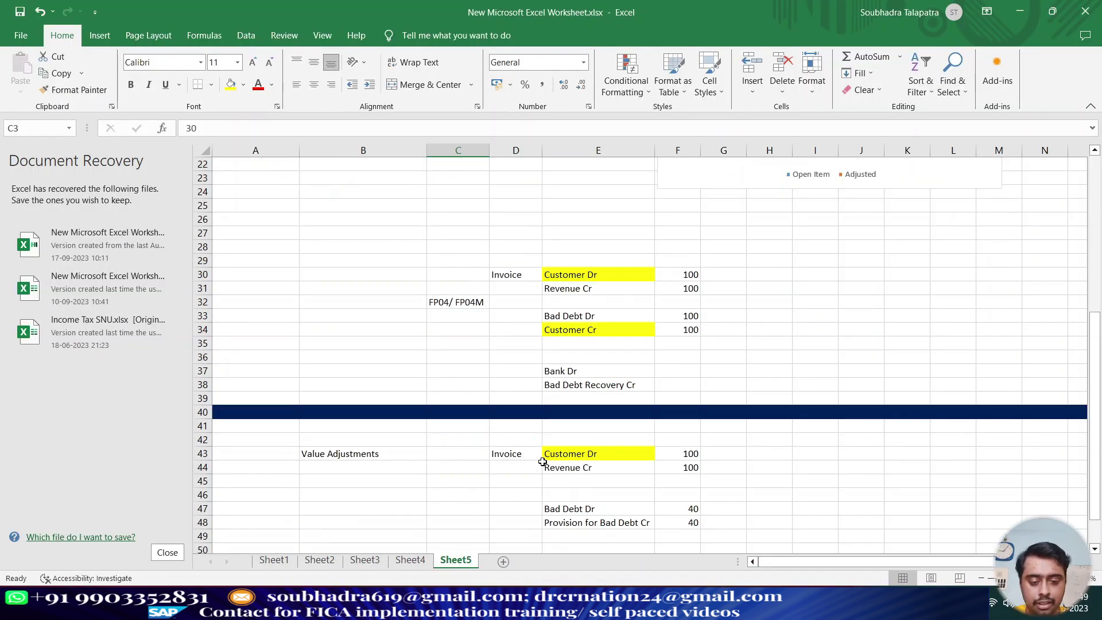
{"action": "left_click_drag", "start_coordinate": [559, 428], "coordinate": [663, 439]}
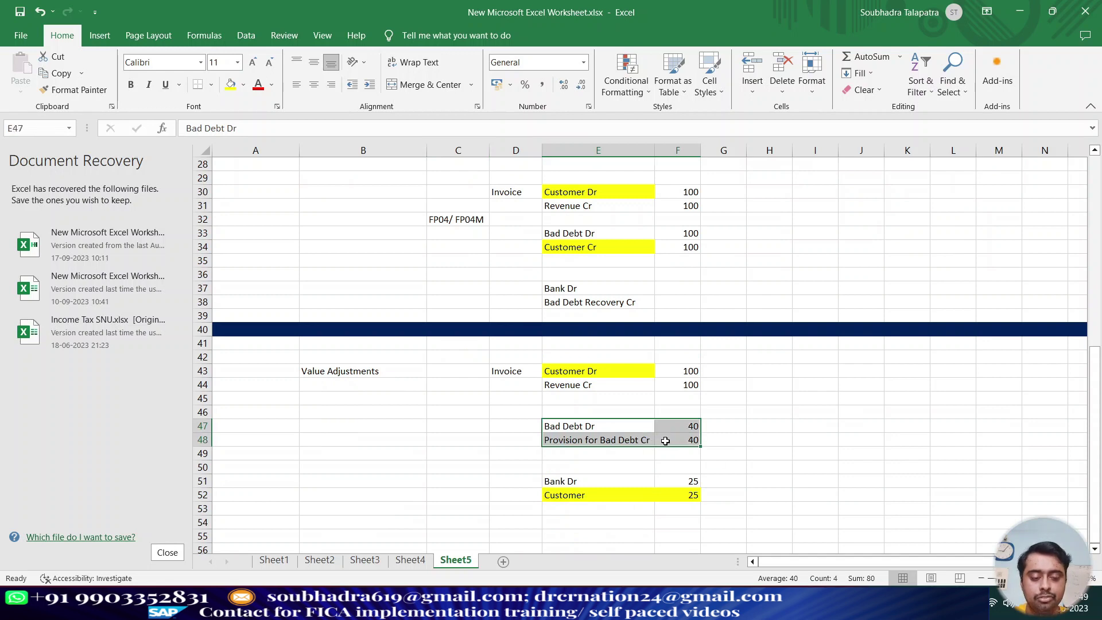
{"action": "left_click", "coordinate": [682, 427]}
{"action": "type", "text": "30"}
{"action": "key", "text": "Return"}
{"action": "type", "text": "30"}
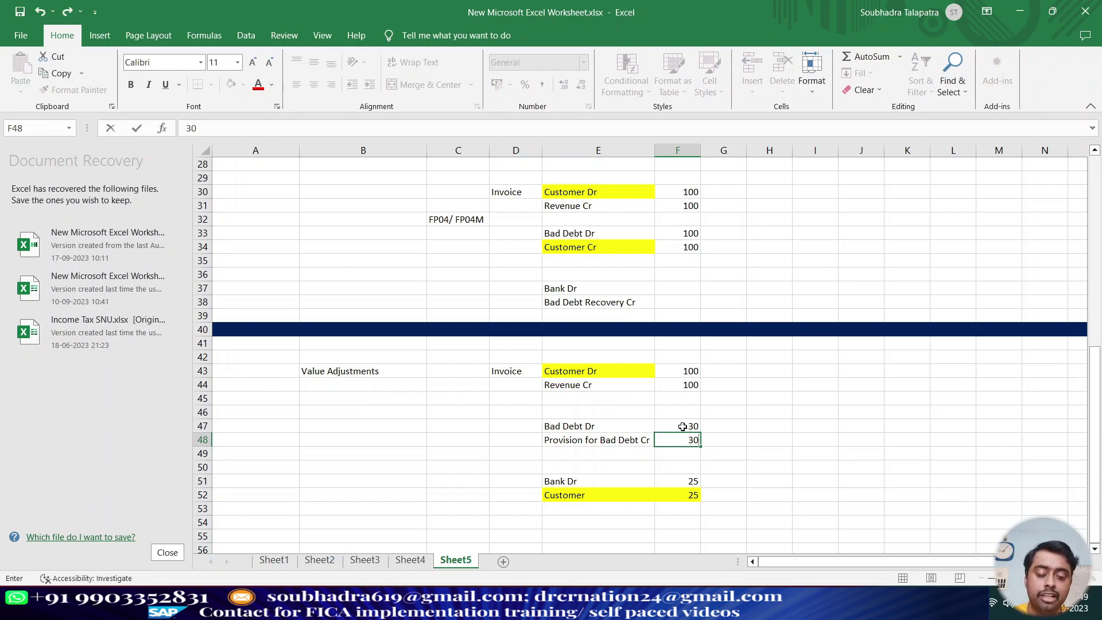
Highlight the whole overdue adjustment table for review and return to the Transfer Post Adjusted Receivables session in SAP
{"action": "scroll", "coordinate": [681, 425], "scroll_direction": "up", "scroll_amount": 9}
{"action": "left_click_drag", "start_coordinate": [270, 163], "coordinate": [485, 263]}
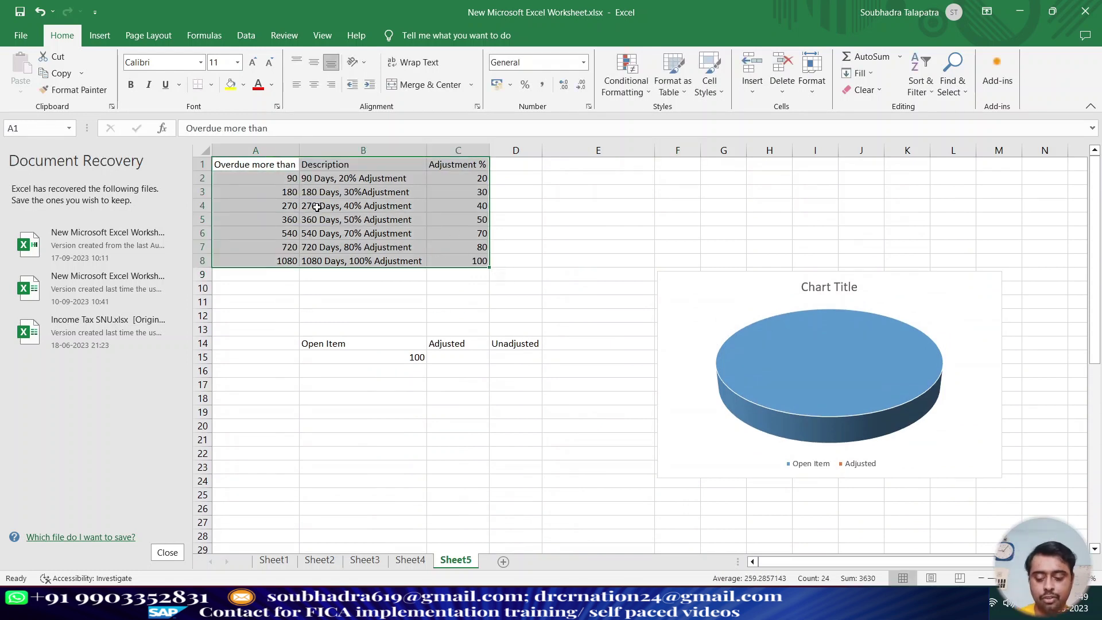
{"action": "key", "text": "alt+Tab"}
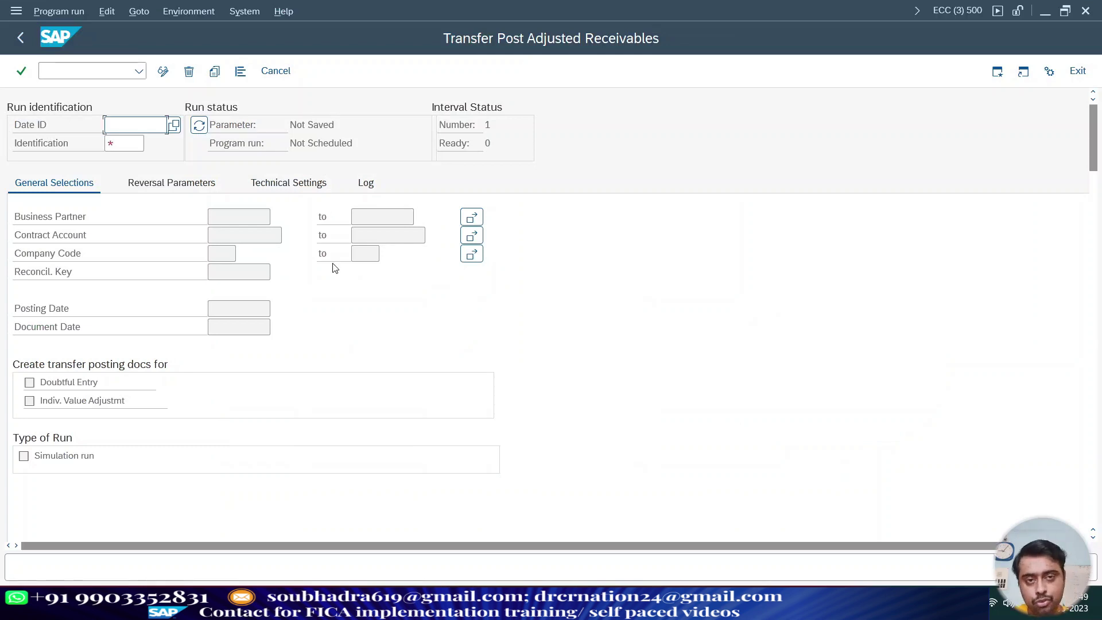
Load transfer posting run VA1 of 16.09.2023 and copy its parameters to a new run IVA1 with the same date
{"action": "left_click", "coordinate": [175, 127]}
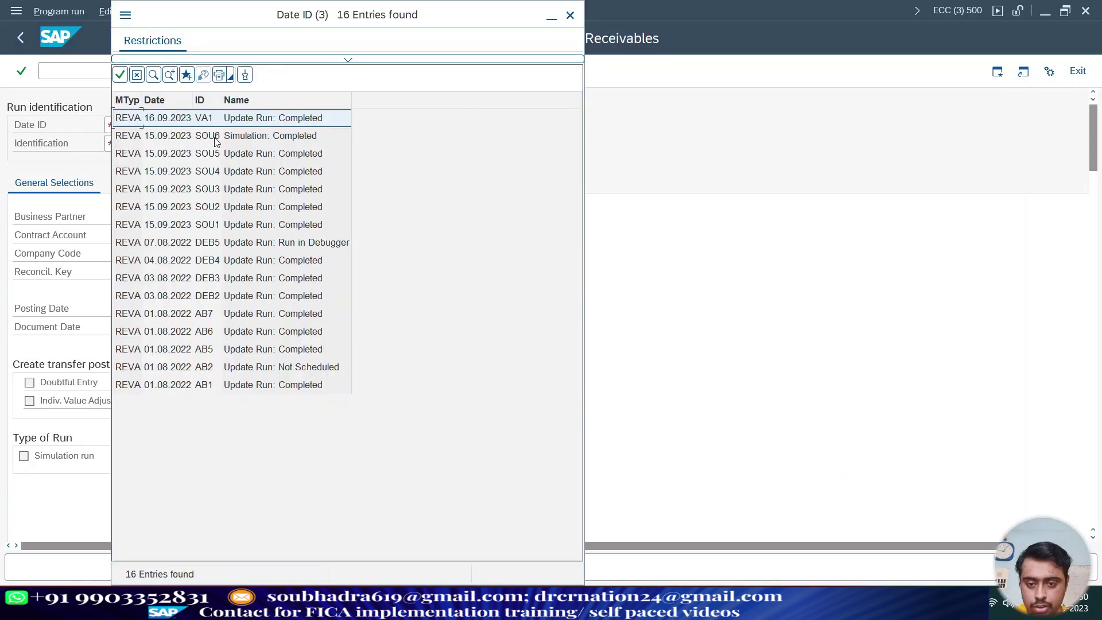
{"action": "double_click", "coordinate": [205, 120]}
{"action": "left_click", "coordinate": [204, 121]}
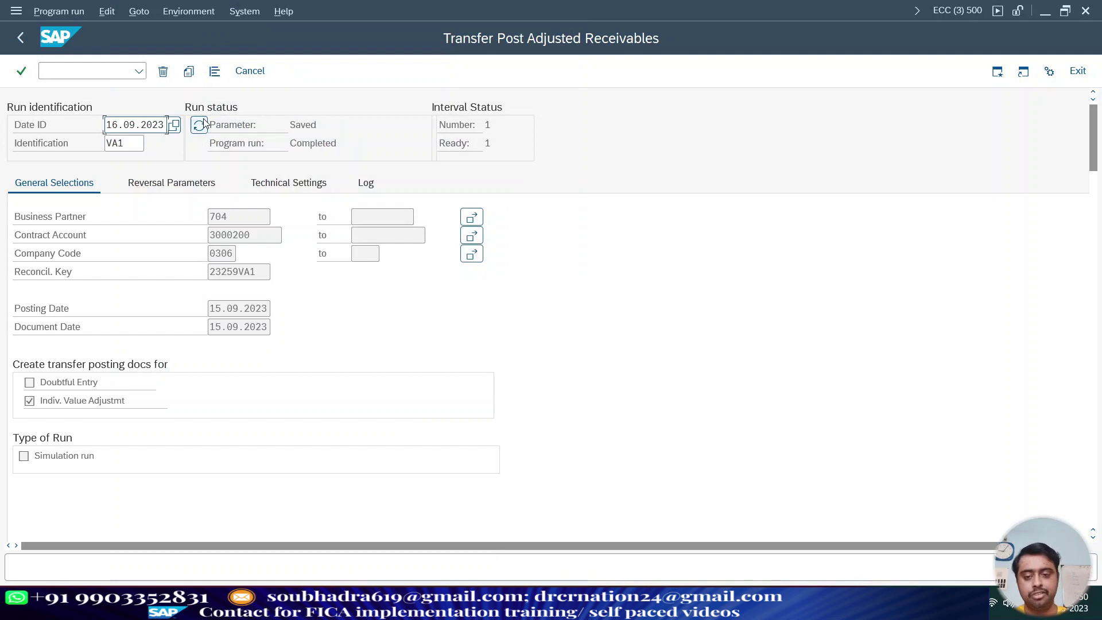
{"action": "left_click", "coordinate": [188, 71]}
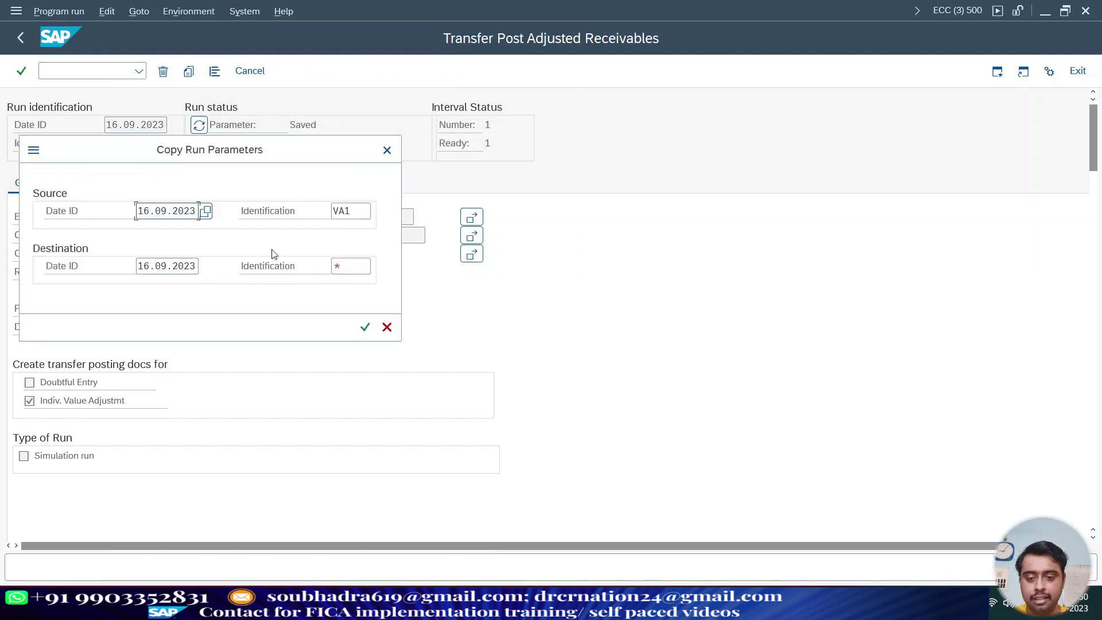
{"action": "left_click", "coordinate": [344, 265]}
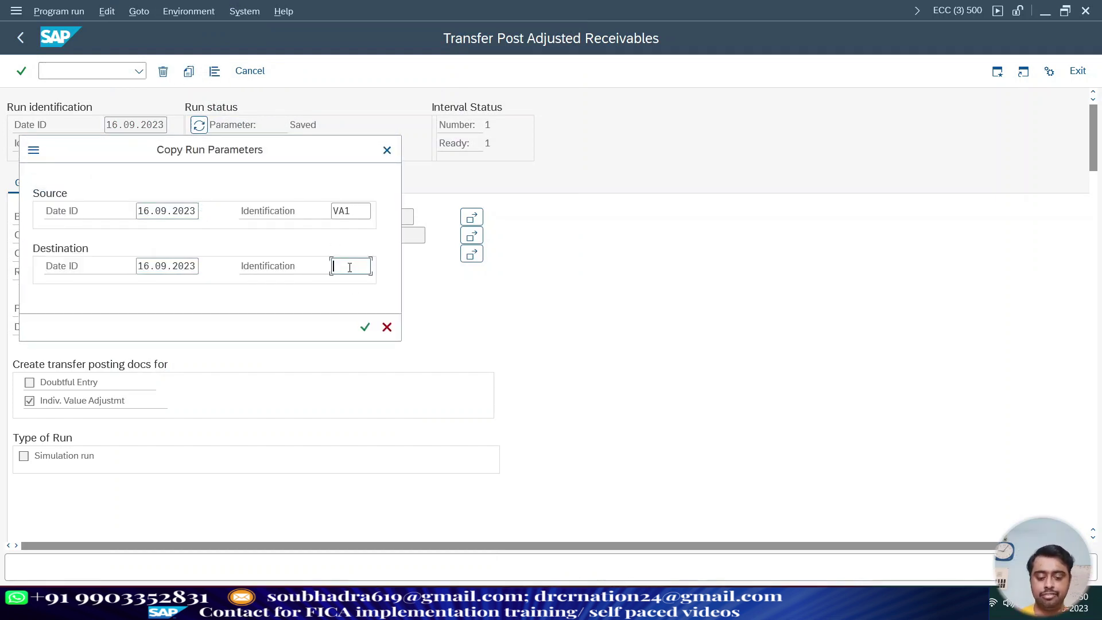
{"action": "type", "text": "IVA1"}
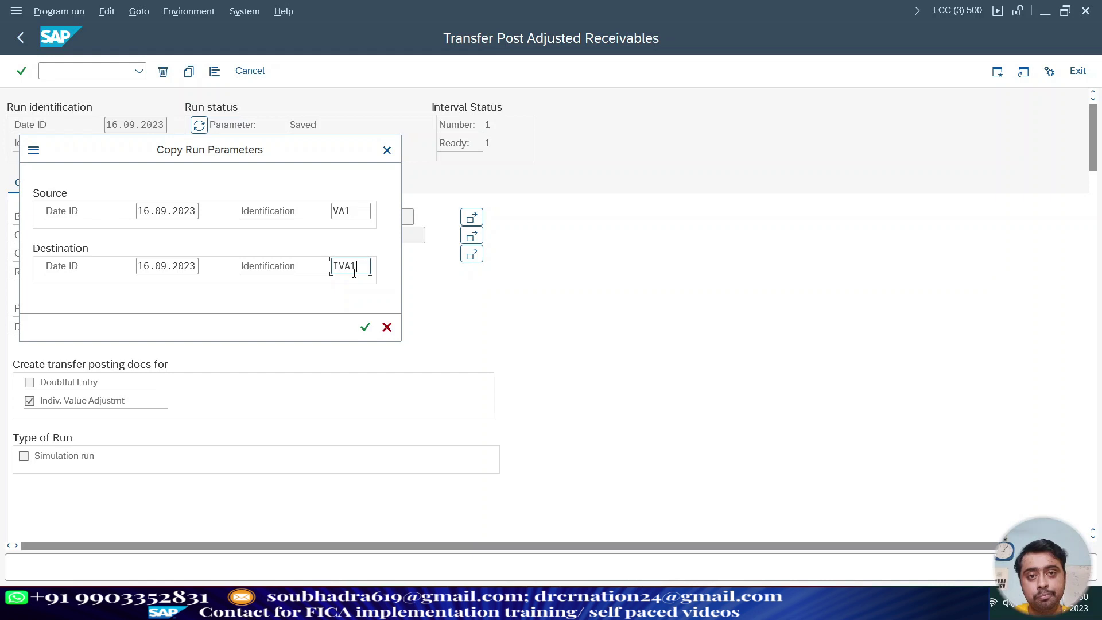
{"action": "left_click", "coordinate": [364, 327]}
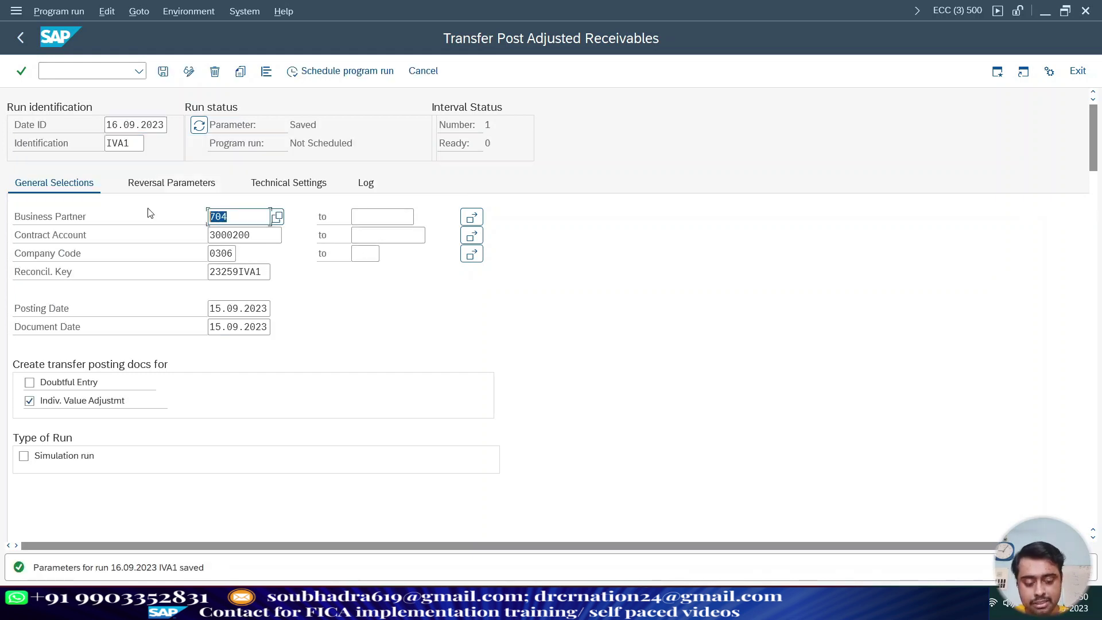
Enter the customer's business partner and contract account numbers, and set the run's posting and document dates to 16.09.2023
{"action": "type", "text": "834"}
{"action": "key", "text": "Tab"}
{"action": "type", "text": "3000713"}
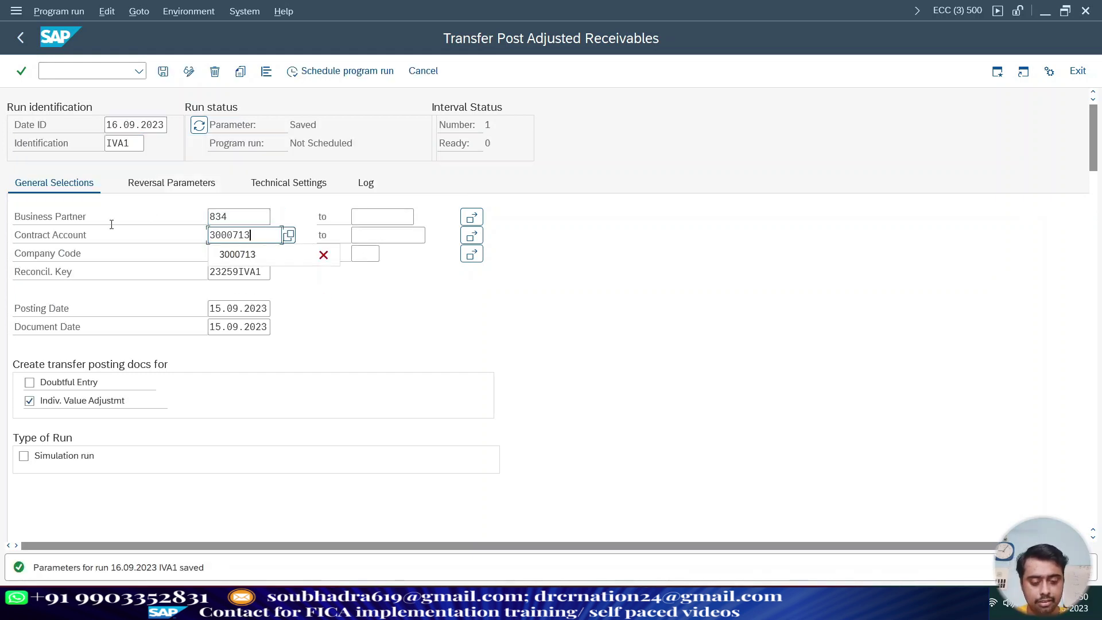
{"action": "left_click", "coordinate": [218, 308]}
{"action": "type", "text": "6"}
{"action": "key", "text": "Tab"}
{"action": "type", "text": "16"}
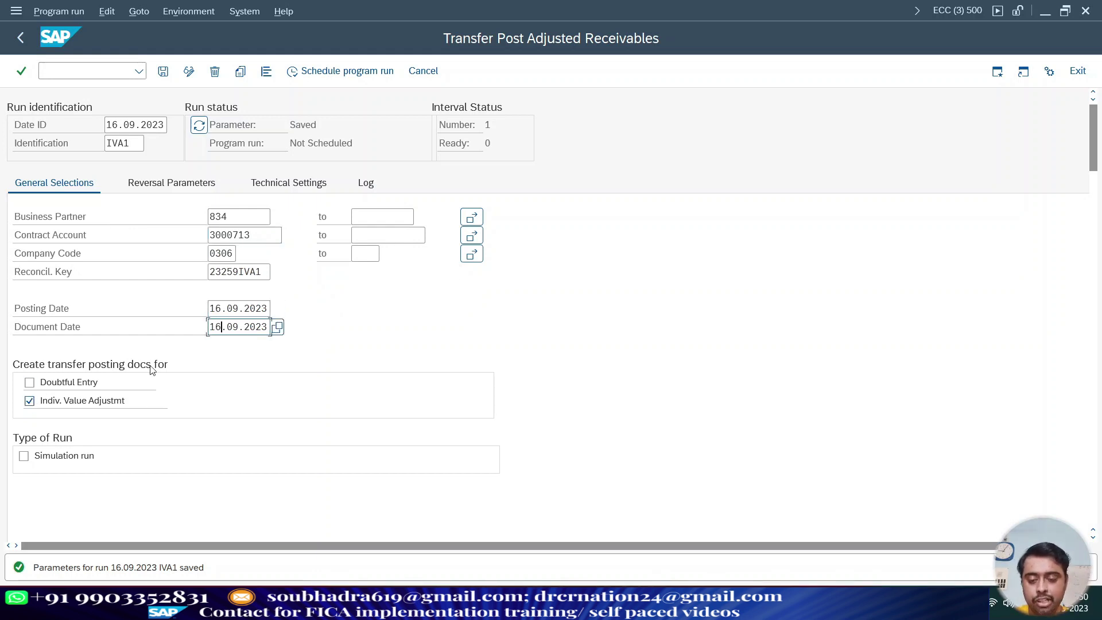
Check the reversal parameters, technical settings and log settings of transfer run IVA1, and save its parameters
{"action": "left_click", "coordinate": [182, 186]}
{"action": "left_click", "coordinate": [310, 183]}
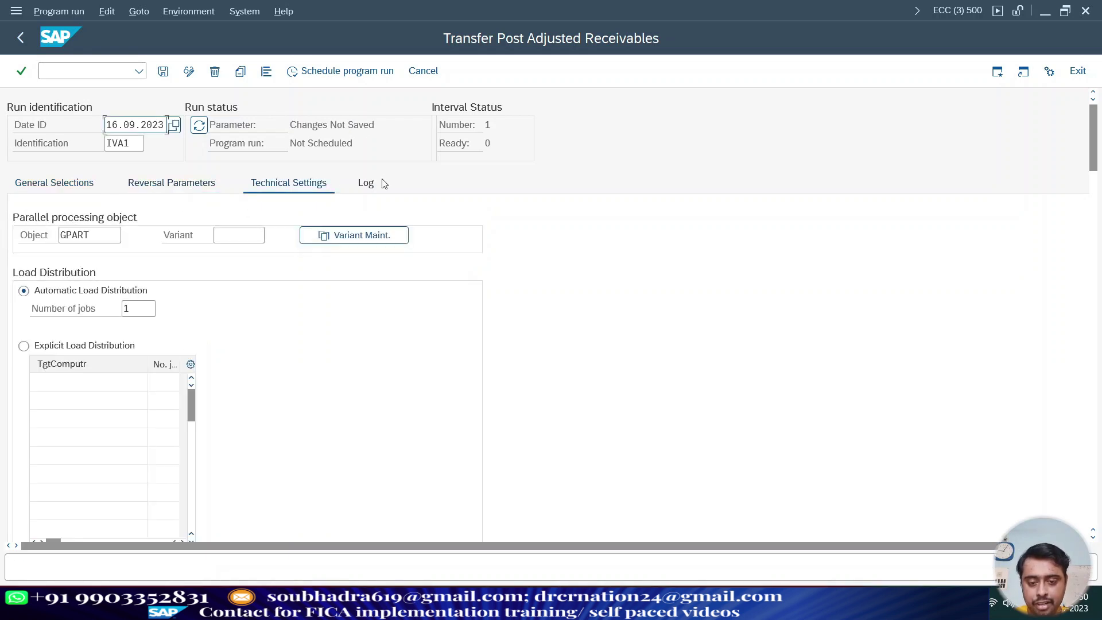
{"action": "left_click", "coordinate": [365, 188]}
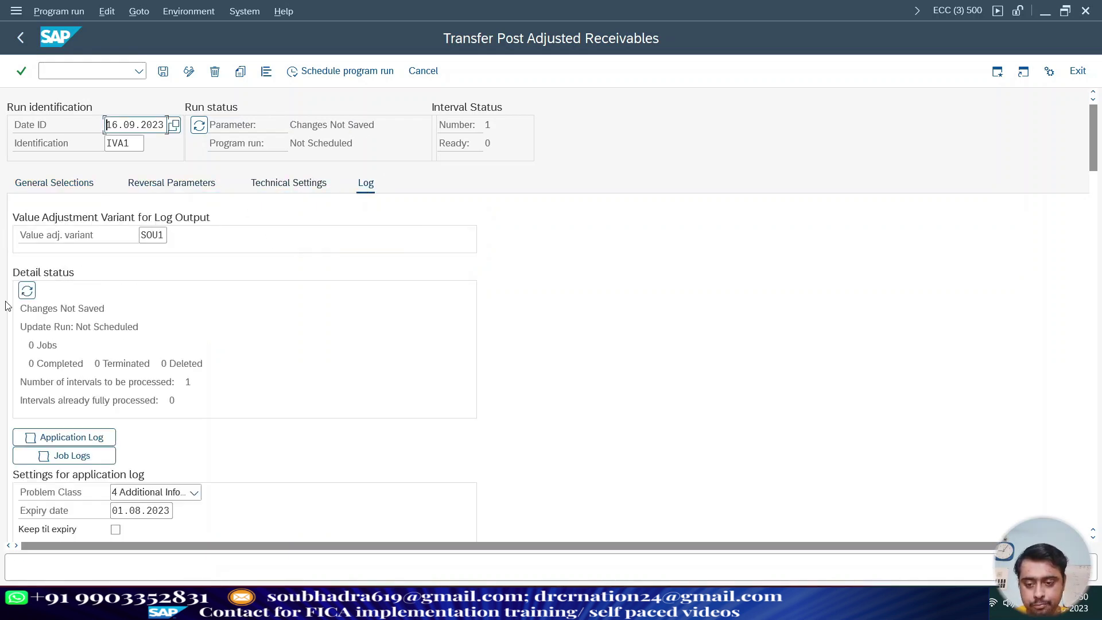
{"action": "left_click", "coordinate": [63, 190]}
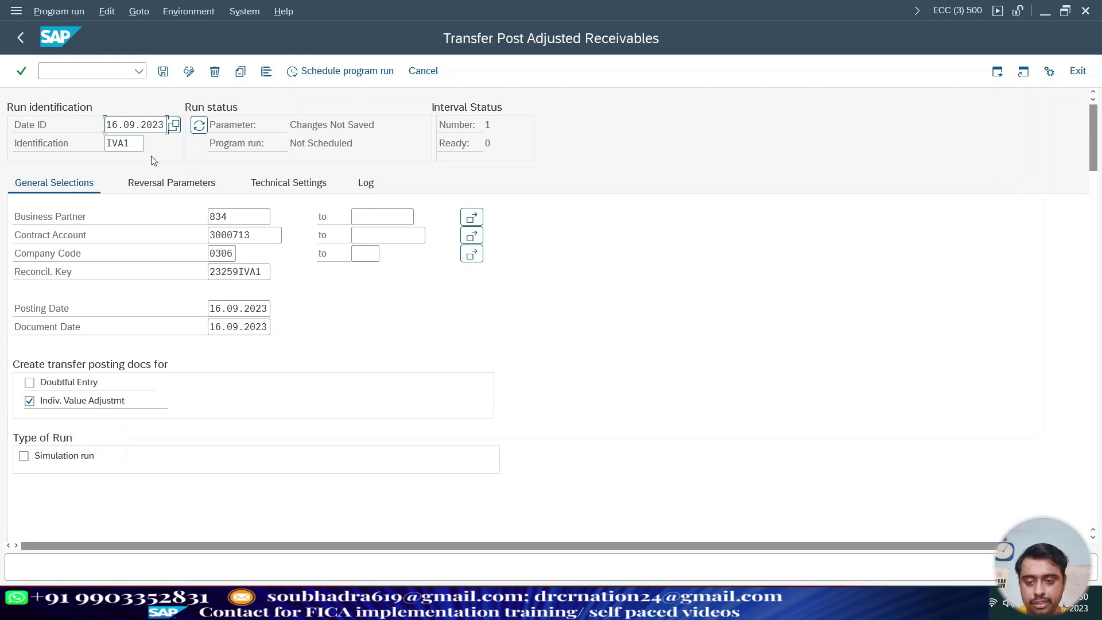
{"action": "left_click", "coordinate": [163, 71]}
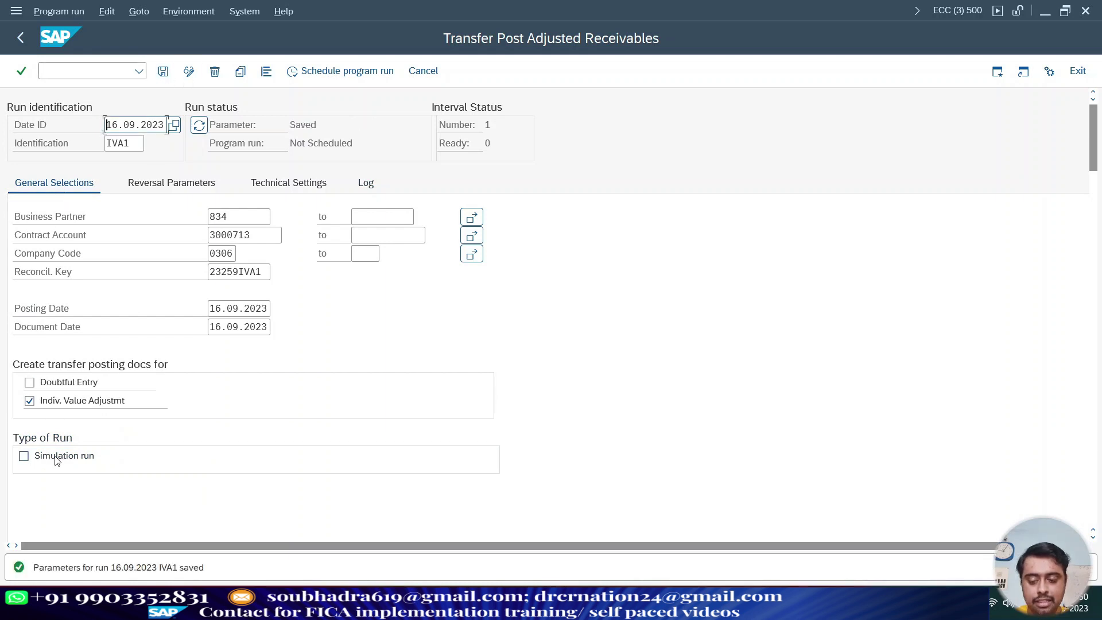
Schedule transfer posting run IVA1 to start immediately in the background and refresh its run status
{"action": "left_click", "coordinate": [355, 76]}
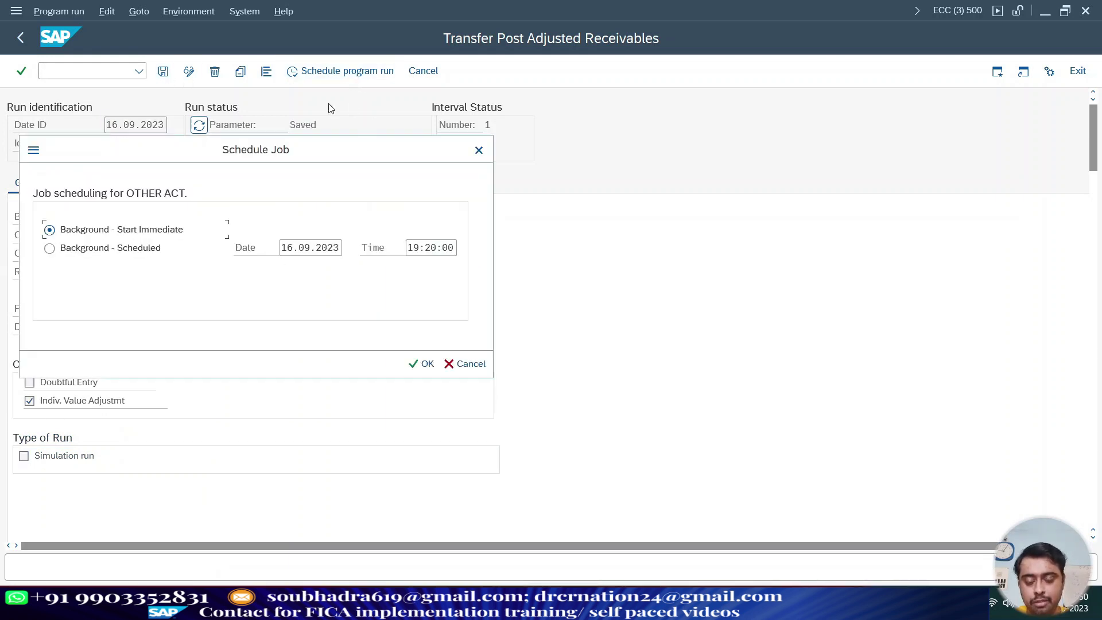
{"action": "left_click", "coordinate": [417, 364]}
{"action": "left_click", "coordinate": [198, 126]}
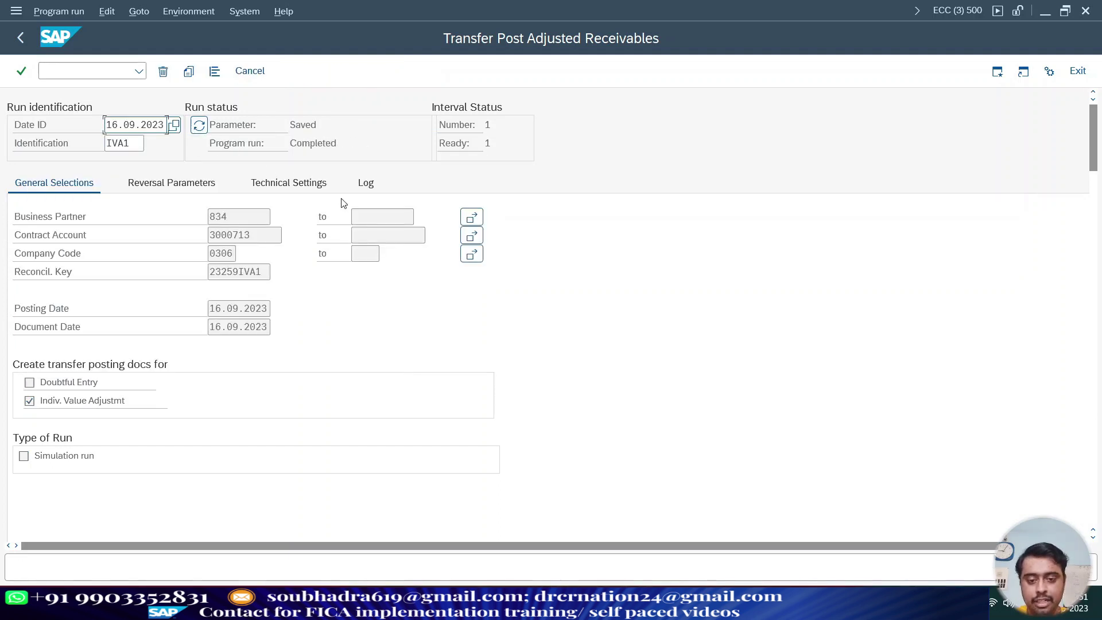
Examine the application log of run IVA1 and view the message about the posted transfer document, highlighting its document number
{"action": "left_click", "coordinate": [365, 183]}
{"action": "left_click", "coordinate": [113, 439]}
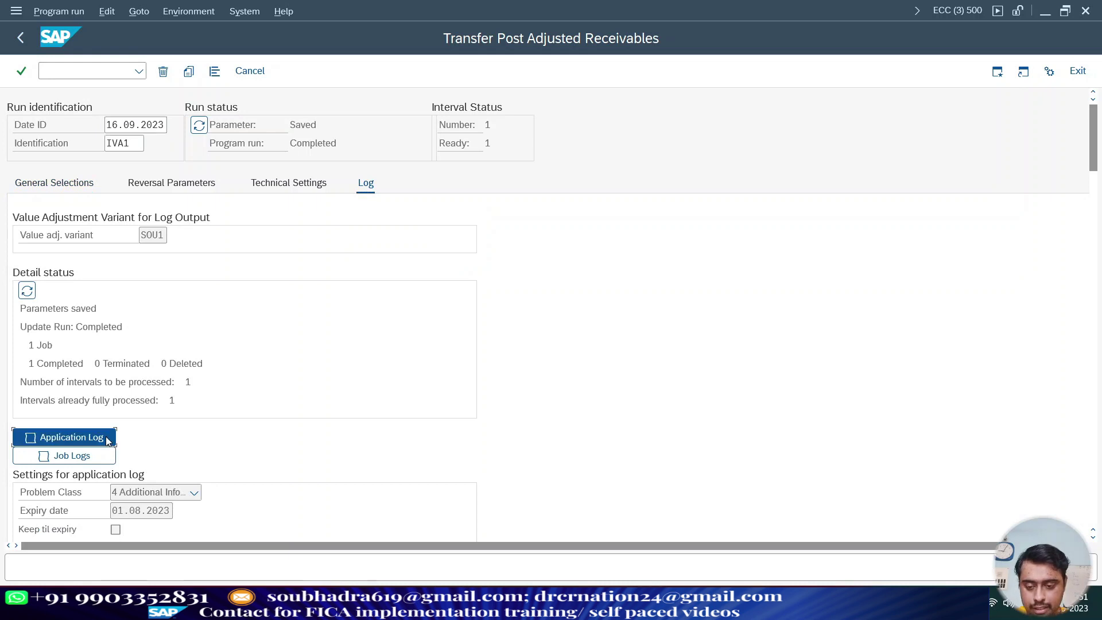
{"action": "left_click", "coordinate": [338, 192]}
{"action": "scroll", "coordinate": [448, 350], "scroll_direction": "down", "scroll_amount": 2}
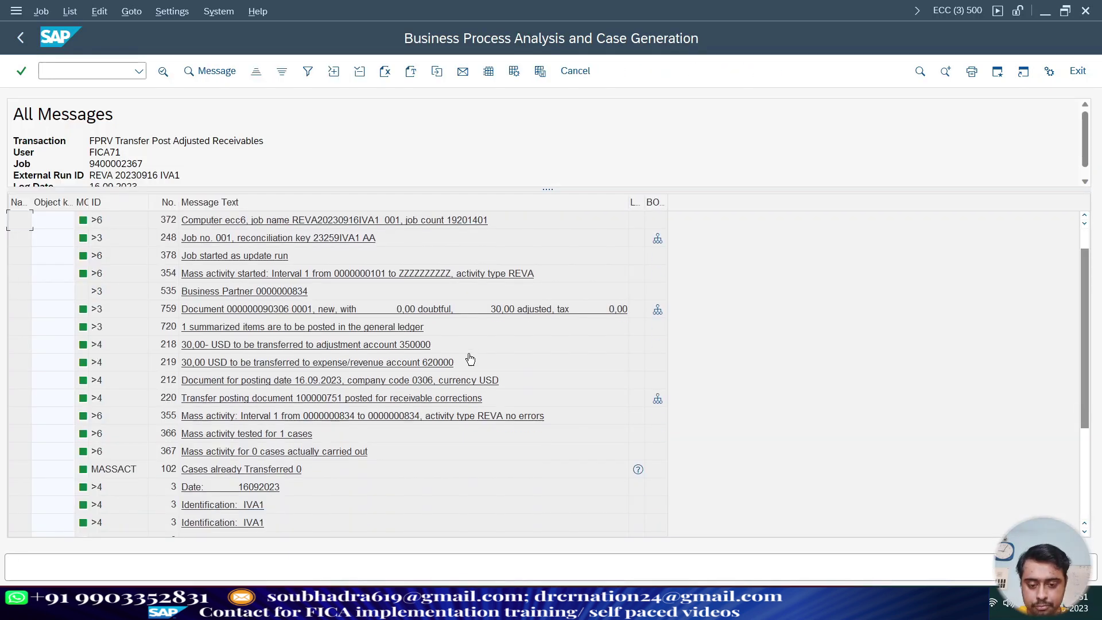
{"action": "scroll", "coordinate": [474, 347], "scroll_direction": "up", "scroll_amount": 1}
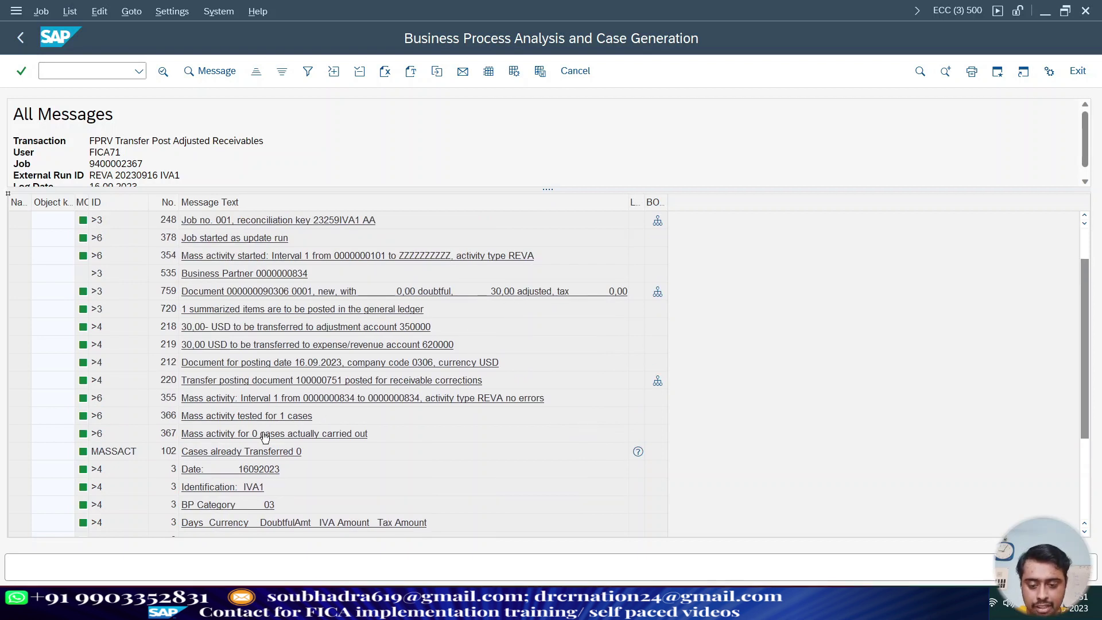
{"action": "left_click", "coordinate": [323, 383]}
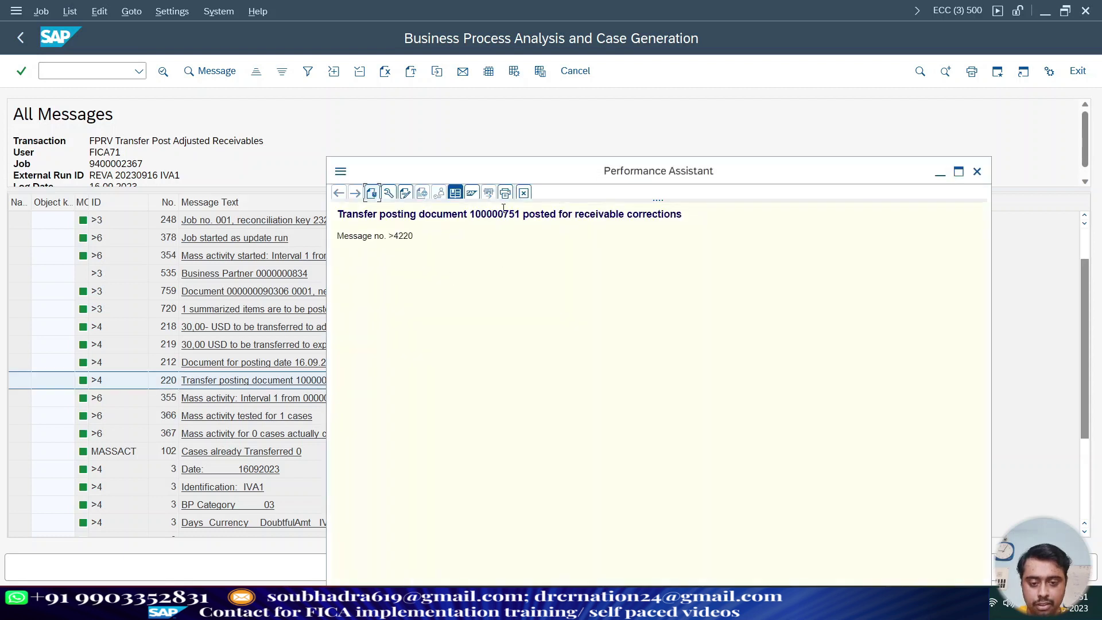
{"action": "double_click", "coordinate": [505, 213]}
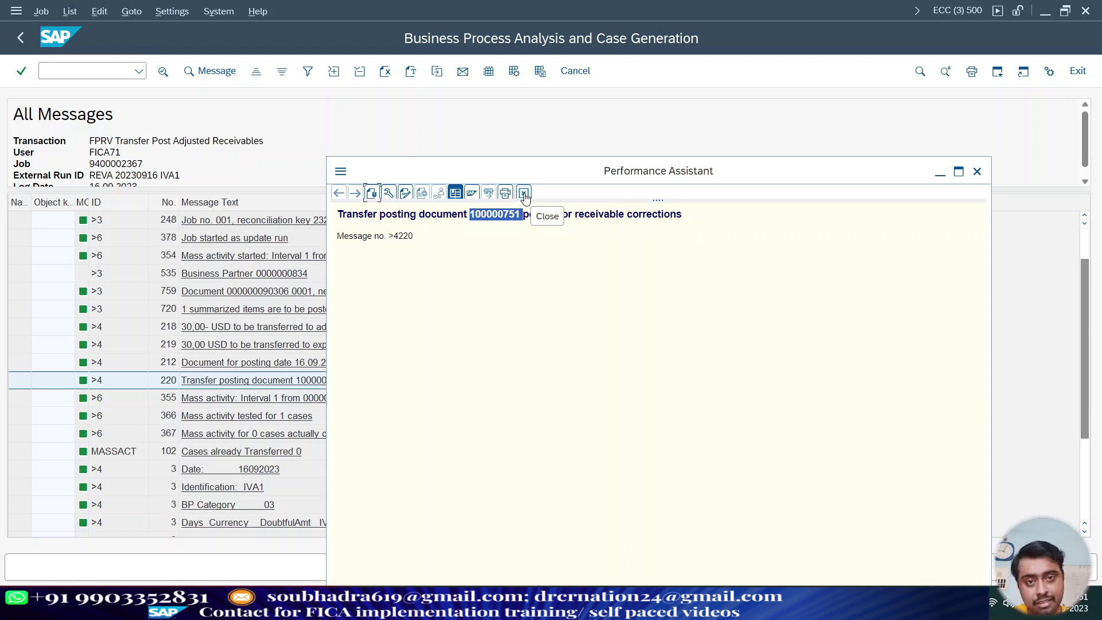
{"action": "left_click", "coordinate": [525, 195]}
Display the transfer posting document with FPE3 in a new session and examine its Bad Debt Expenses and Provisions for Bad Debts items
{"action": "left_click", "coordinate": [114, 69]}
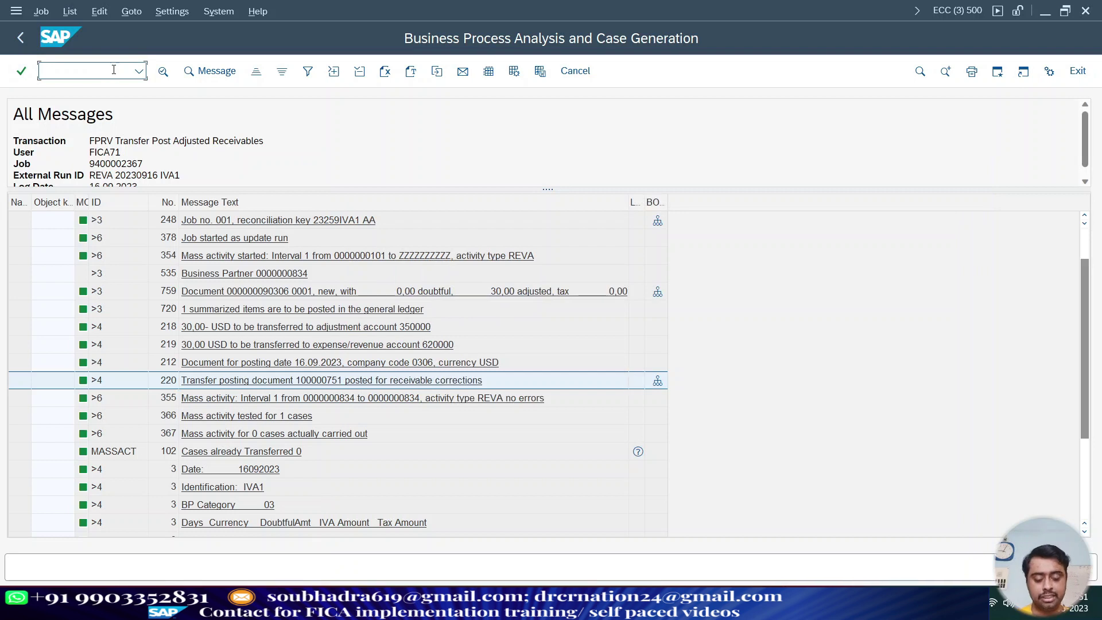
{"action": "type", "text": "/ofpe3"}
{"action": "key", "text": "Return"}
{"action": "key", "text": "Return"}
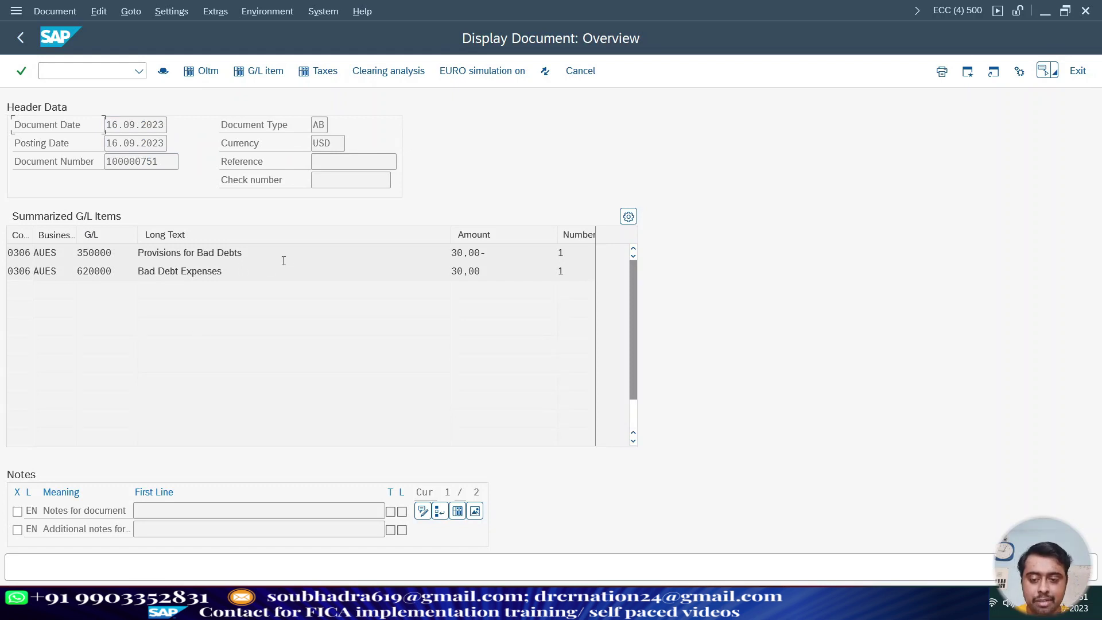
{"action": "left_click_drag", "start_coordinate": [230, 271], "coordinate": [89, 270]}
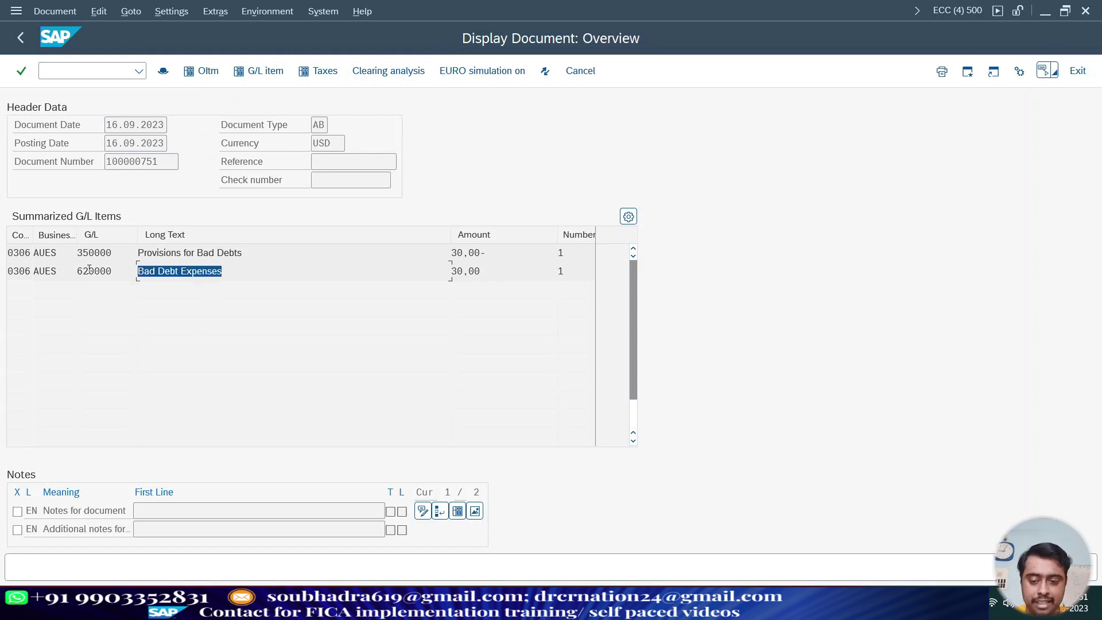
{"action": "left_click_drag", "start_coordinate": [243, 253], "coordinate": [88, 236]}
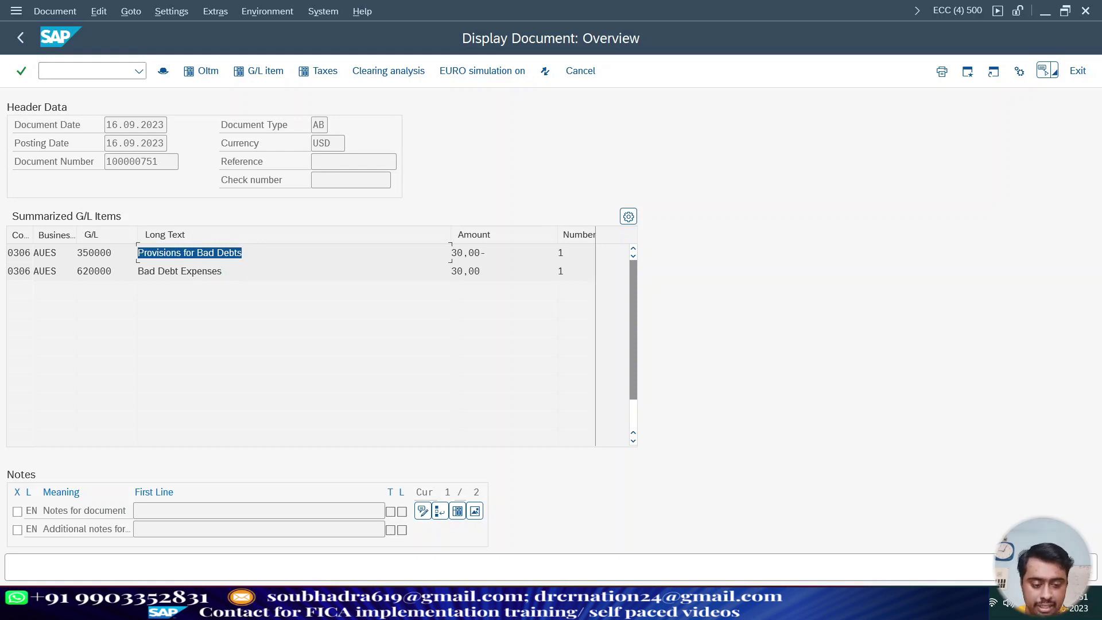
Switch to the Excel worksheet and compare the write-off entry with the Value Adjustments entry for bad debt and its provision
{"action": "key", "text": "alt+Tab"}
{"action": "scroll", "coordinate": [502, 420], "scroll_direction": "down", "scroll_amount": 7}
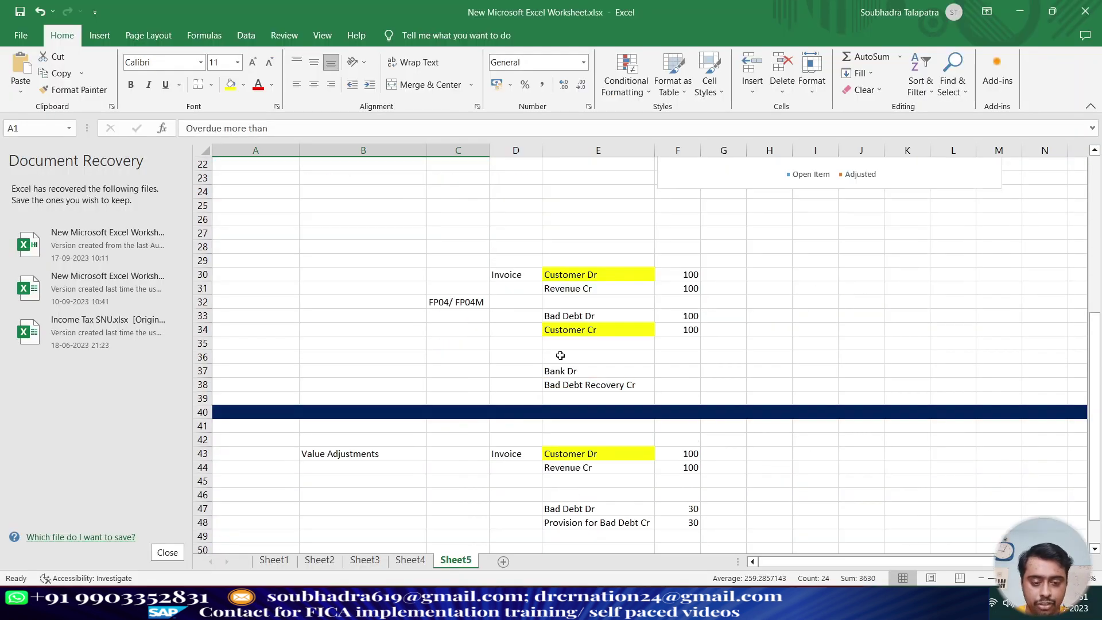
{"action": "left_click_drag", "start_coordinate": [561, 317], "coordinate": [565, 331]}
{"action": "scroll", "coordinate": [593, 335], "scroll_direction": "down", "scroll_amount": 2}
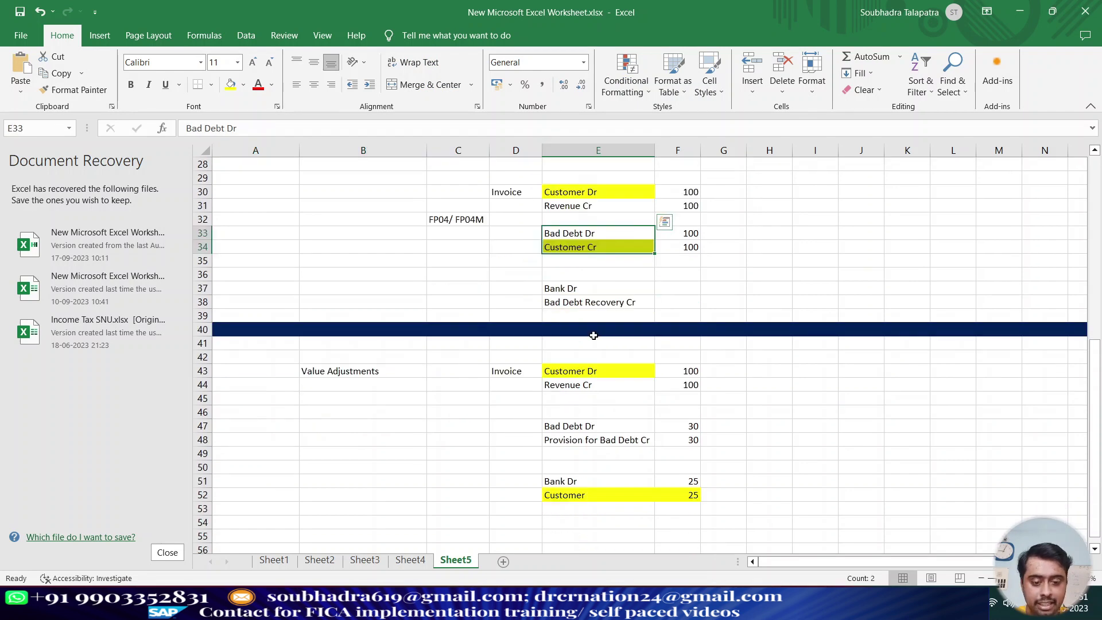
{"action": "scroll", "coordinate": [594, 335], "scroll_direction": "down", "scroll_amount": 1}
{"action": "left_click_drag", "start_coordinate": [563, 384], "coordinate": [593, 397]}
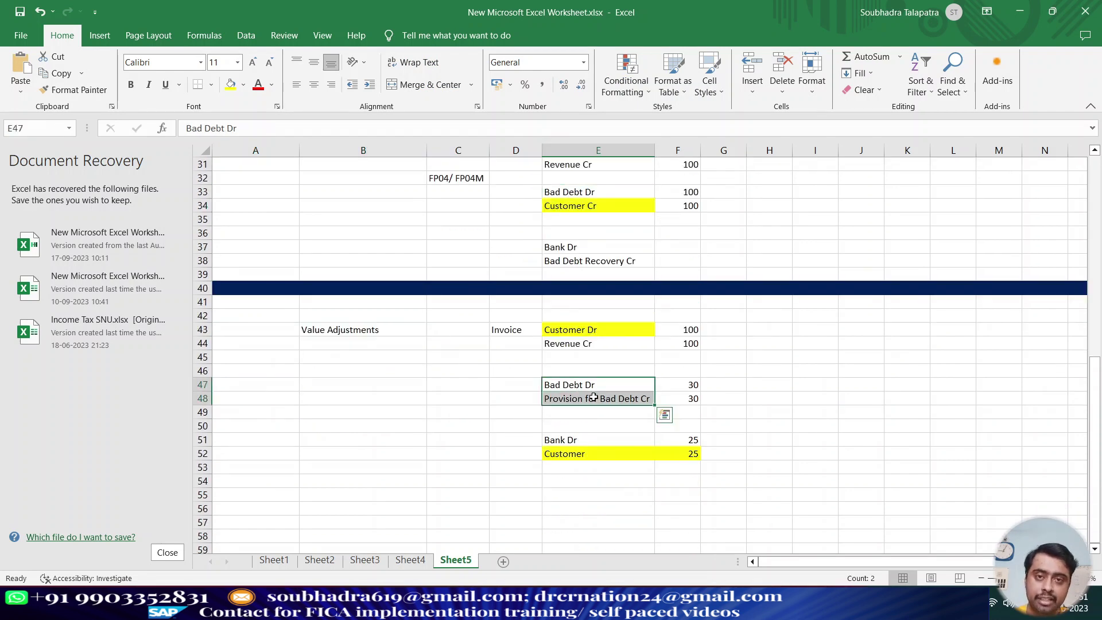
{"action": "left_click", "coordinate": [557, 401]}
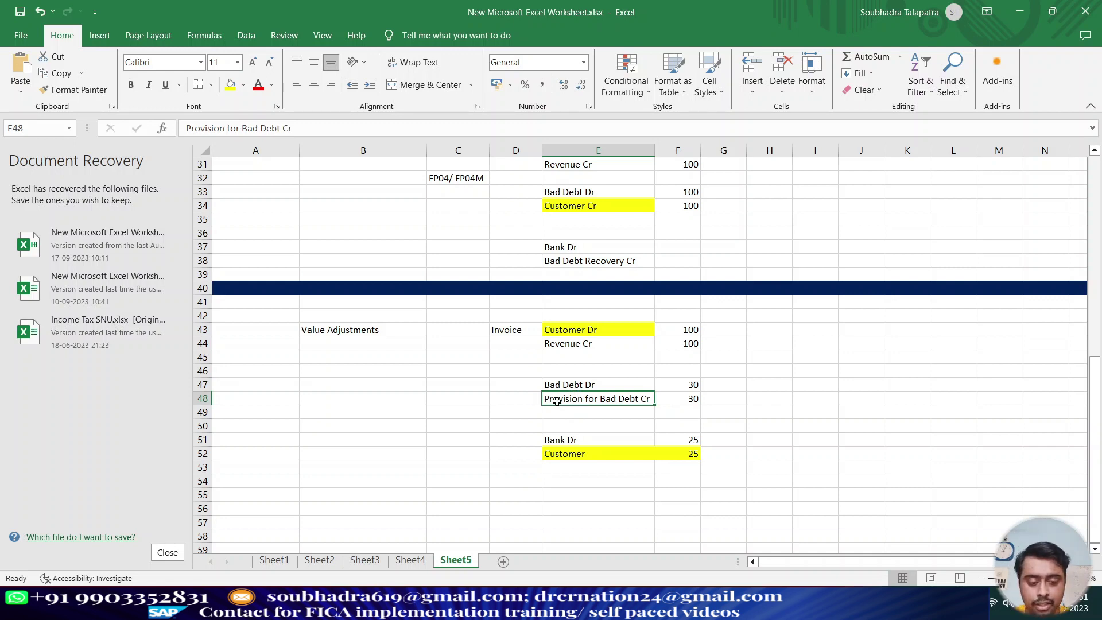
{"action": "left_click_drag", "start_coordinate": [691, 386], "coordinate": [685, 398]}
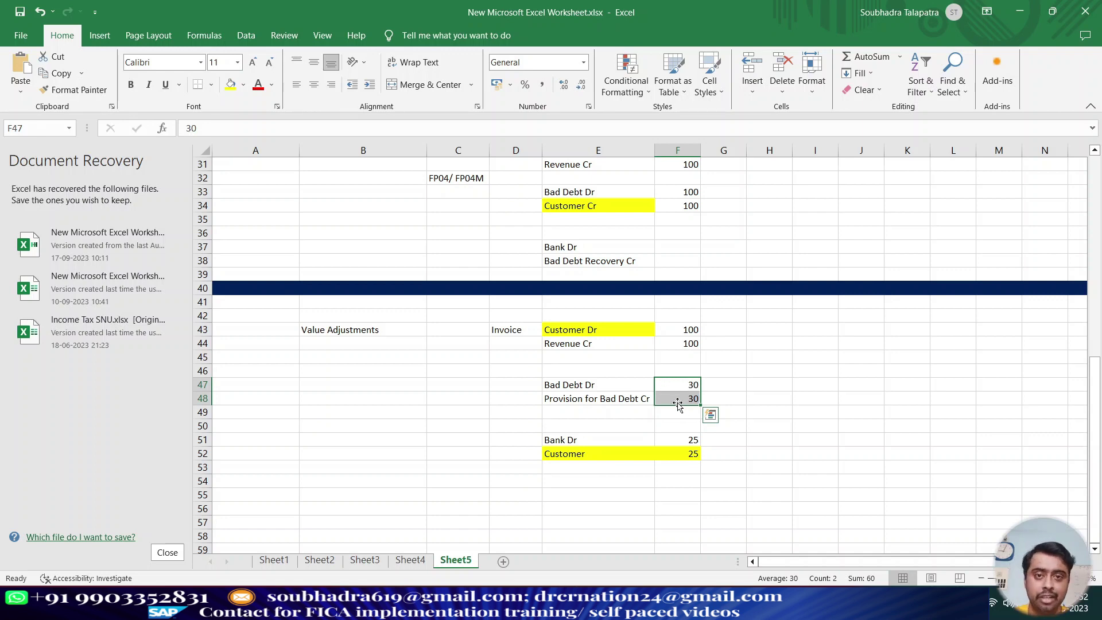
Return to the first SAP session, go back to the customer's account balance display and refresh the receivables list
{"action": "key", "text": "alt+Tab"}
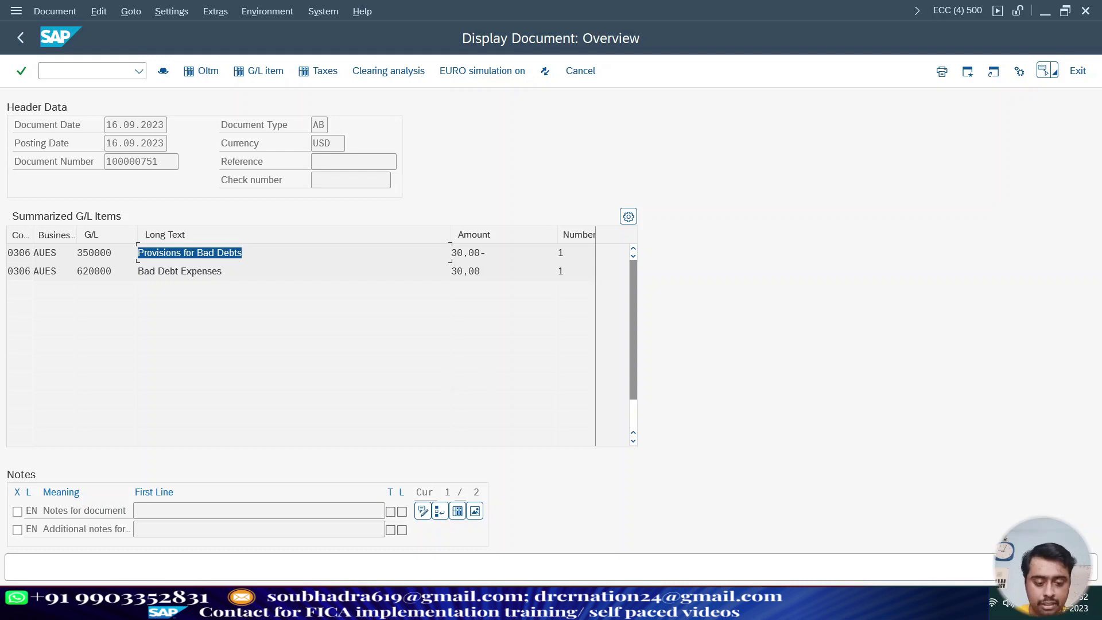
{"action": "mouse_move", "coordinate": [785, 574]}
{"action": "left_click", "coordinate": [569, 548]}
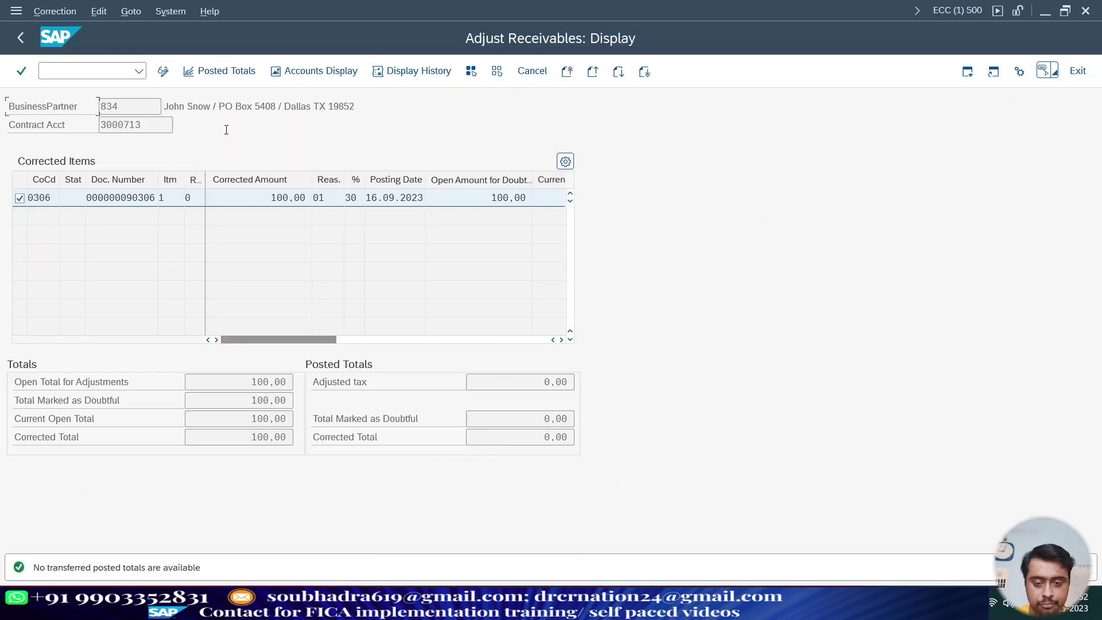
{"action": "left_click", "coordinate": [22, 37]}
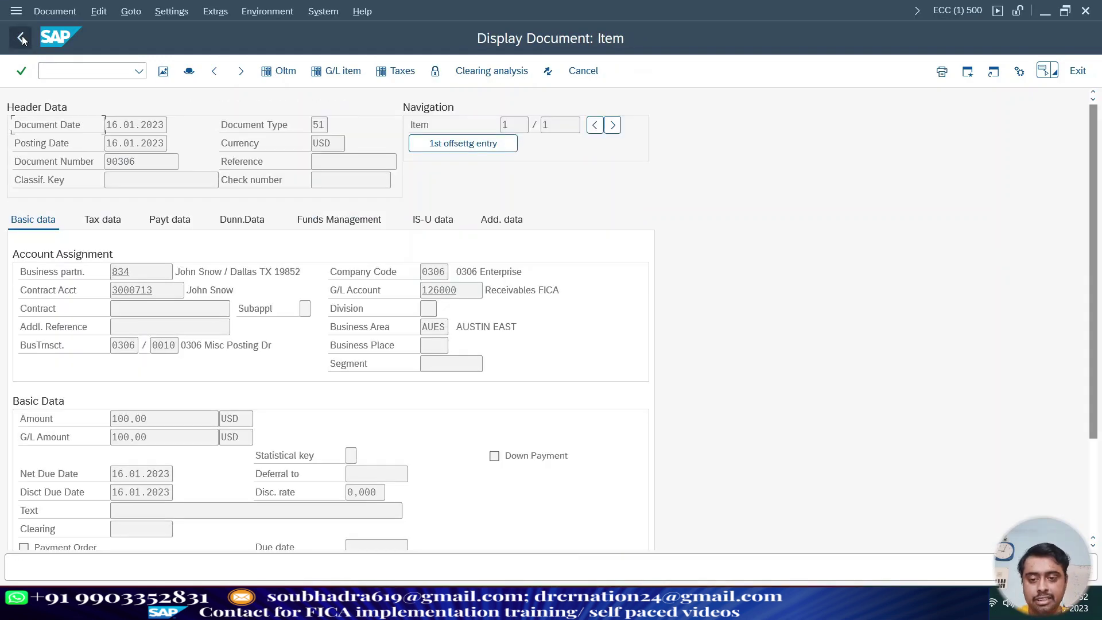
{"action": "left_click", "coordinate": [22, 37]}
{"action": "left_click", "coordinate": [23, 39]}
{"action": "left_click", "coordinate": [23, 39]}
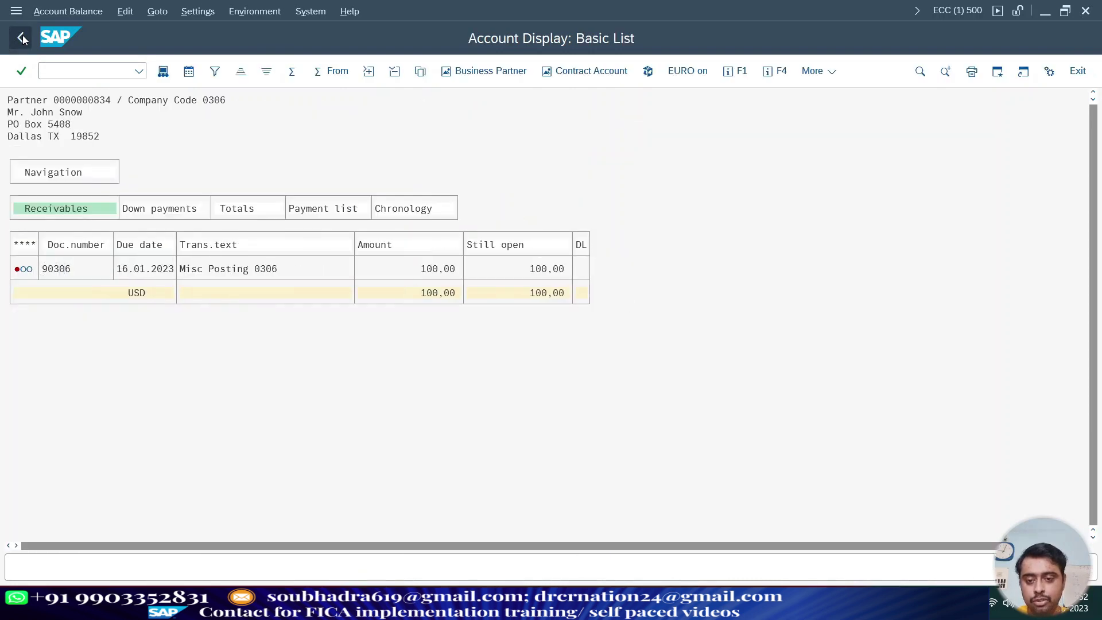
{"action": "left_click", "coordinate": [167, 72]}
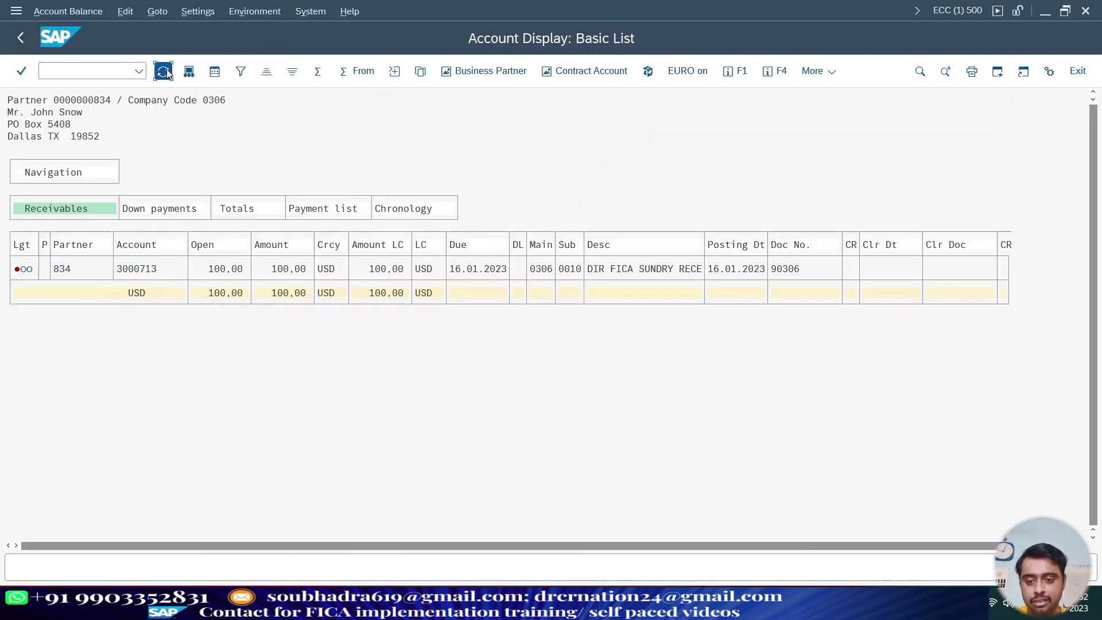
Open the receivable's corrections, check the posted corrected total and display the posted totals of the corrected item
{"action": "double_click", "coordinate": [64, 271]}
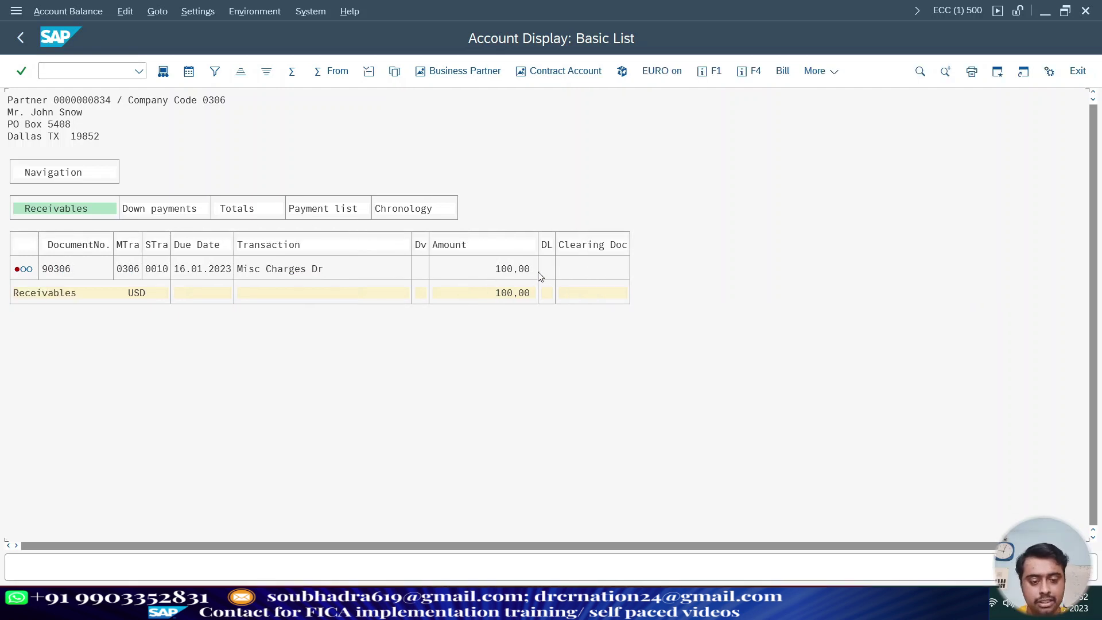
{"action": "double_click", "coordinate": [511, 271]}
{"action": "scroll", "coordinate": [269, 410], "scroll_direction": "down", "scroll_amount": 5}
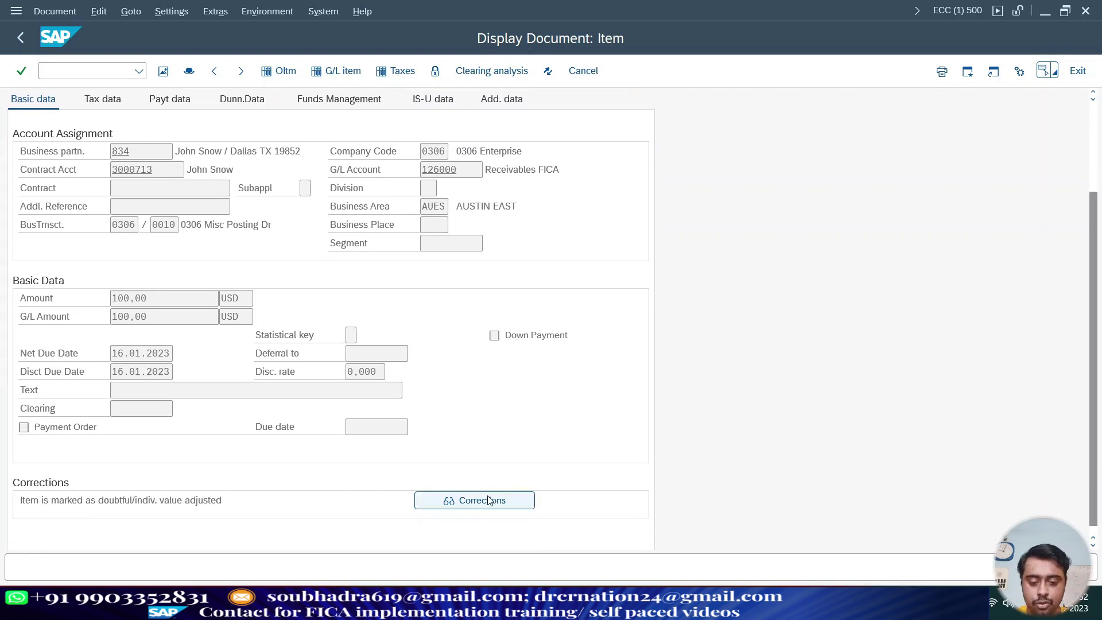
{"action": "left_click", "coordinate": [488, 501]}
{"action": "double_click", "coordinate": [540, 438]}
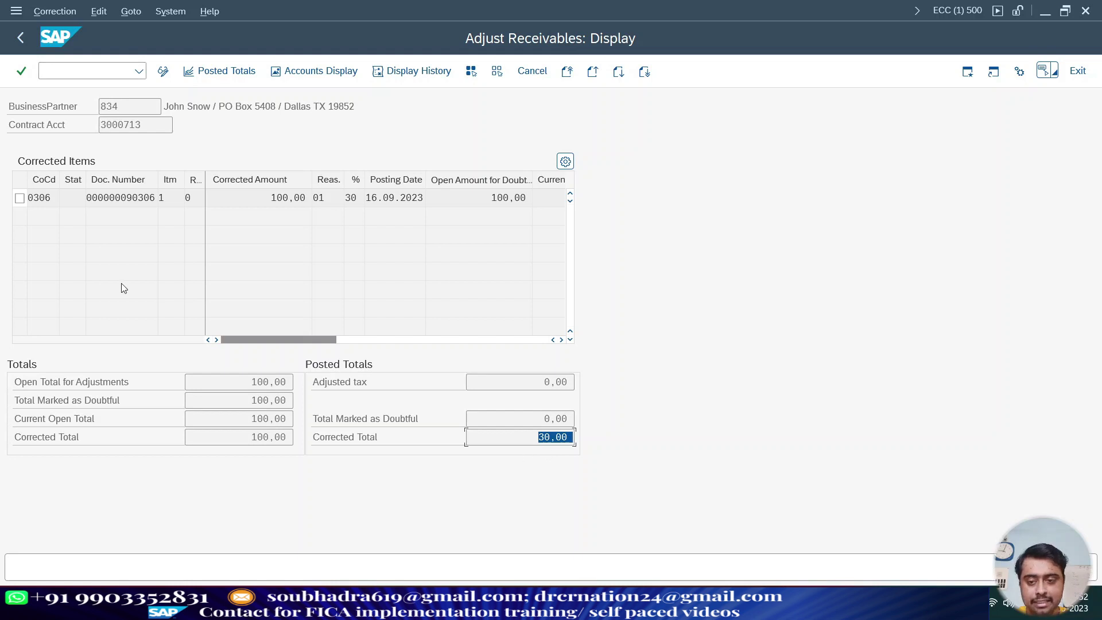
{"action": "left_click", "coordinate": [20, 198]}
{"action": "left_click", "coordinate": [236, 73]}
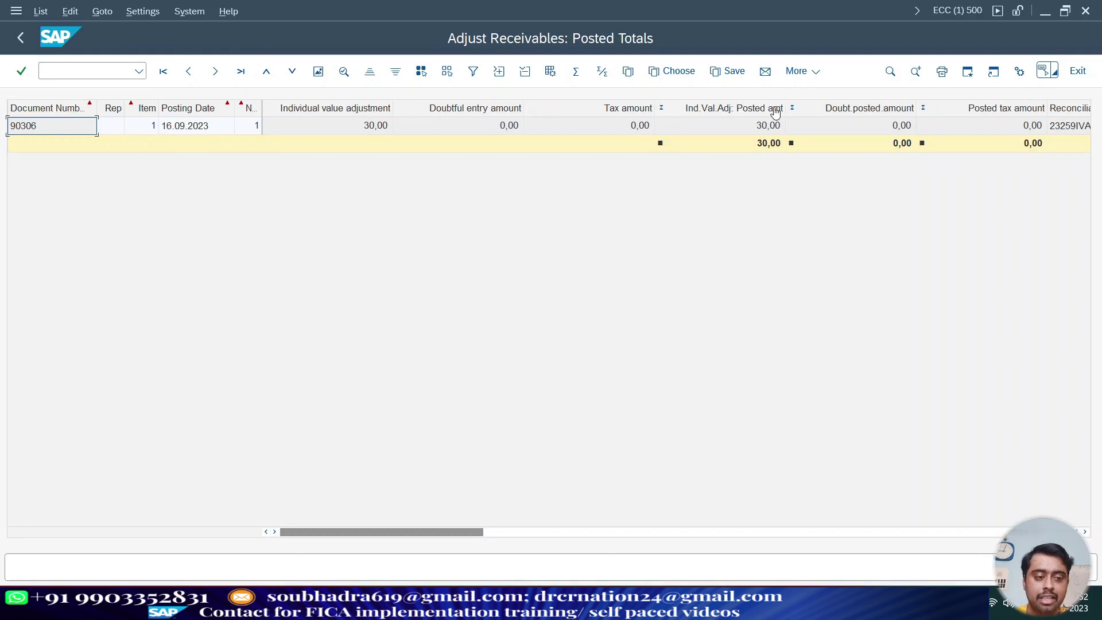
Switch to the Excel worksheet and enter 30 as Adjusted and 70 as Unadjusted for the open item in row 15
{"action": "left_click", "coordinate": [701, 581]}
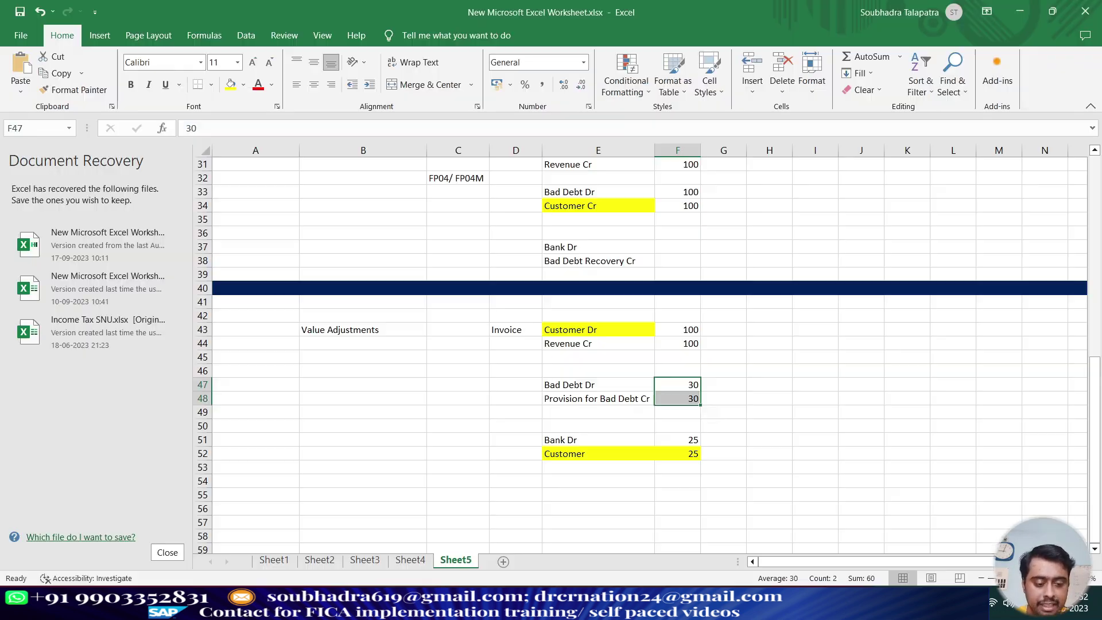
{"action": "scroll", "coordinate": [506, 335], "scroll_direction": "up", "scroll_amount": 6}
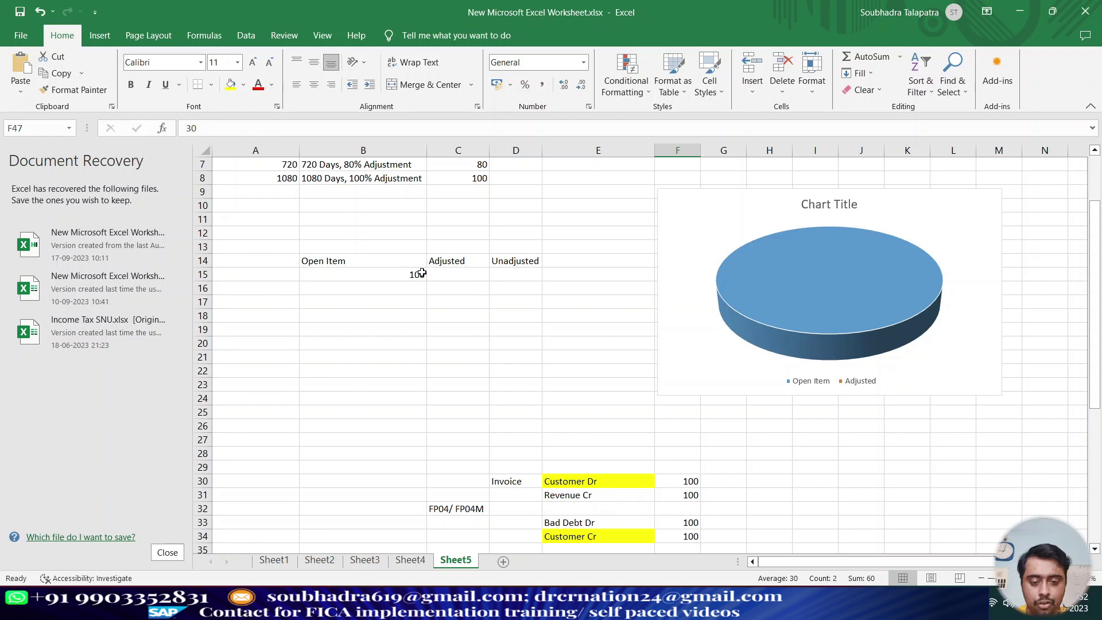
{"action": "left_click", "coordinate": [456, 275]}
{"action": "type", "text": "30"}
{"action": "key", "text": "Return"}
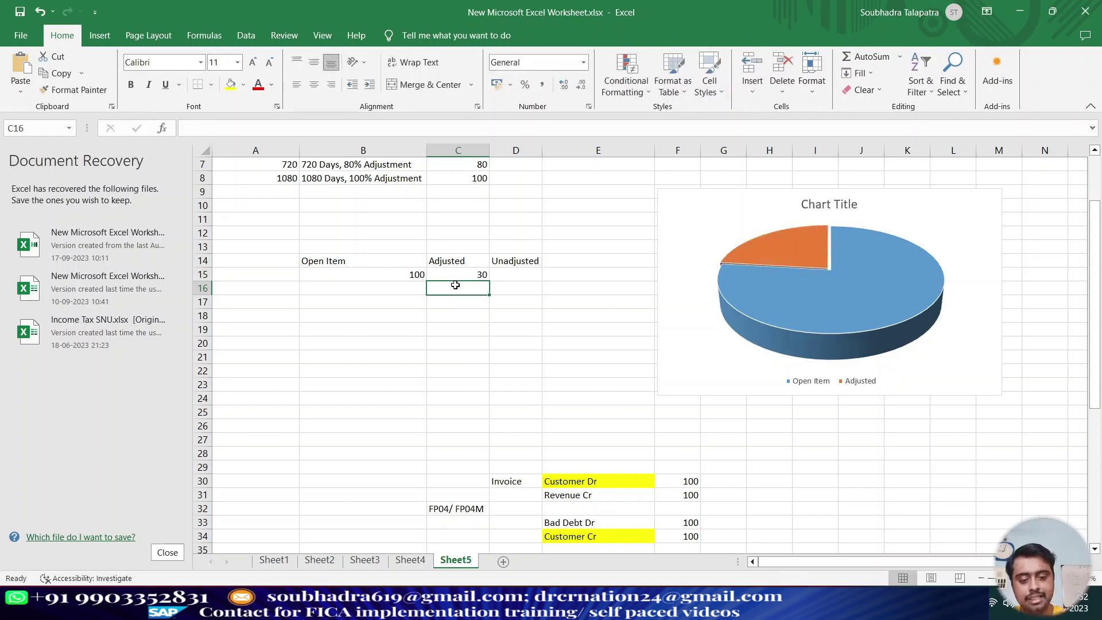
{"action": "mouse_move", "coordinate": [814, 240]}
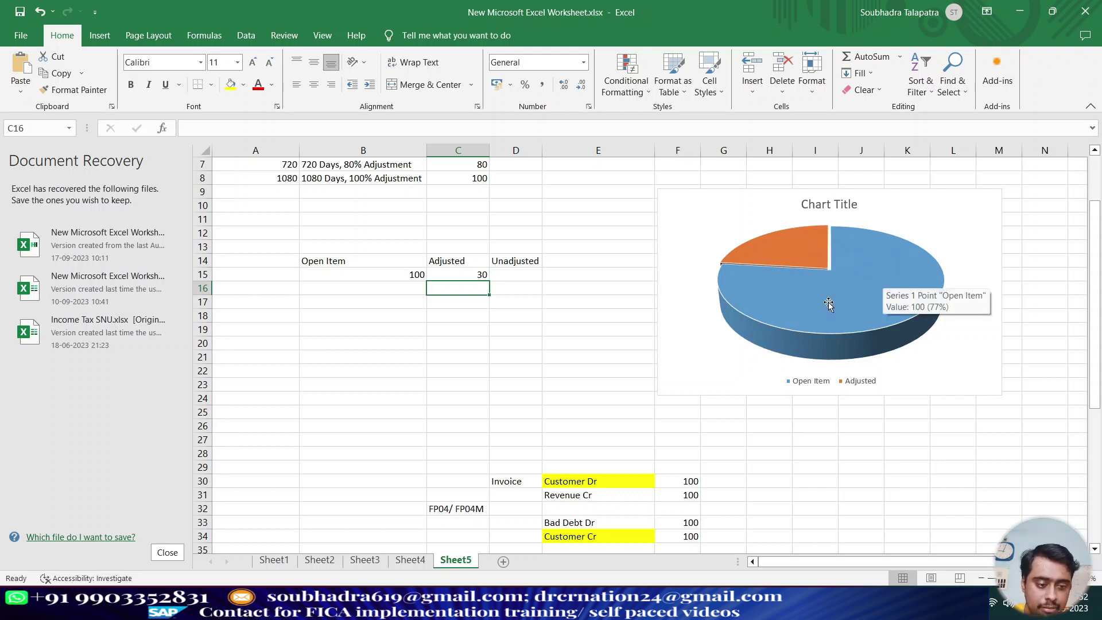
{"action": "left_click", "coordinate": [521, 274]}
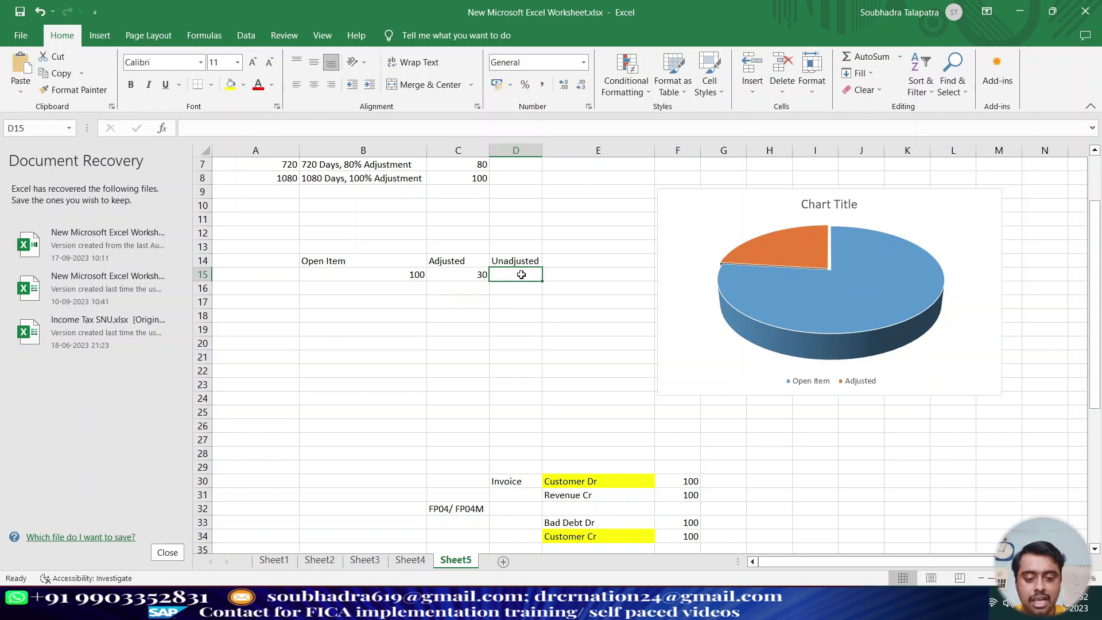
{"action": "type", "text": "70"}
{"action": "key", "text": "Return"}
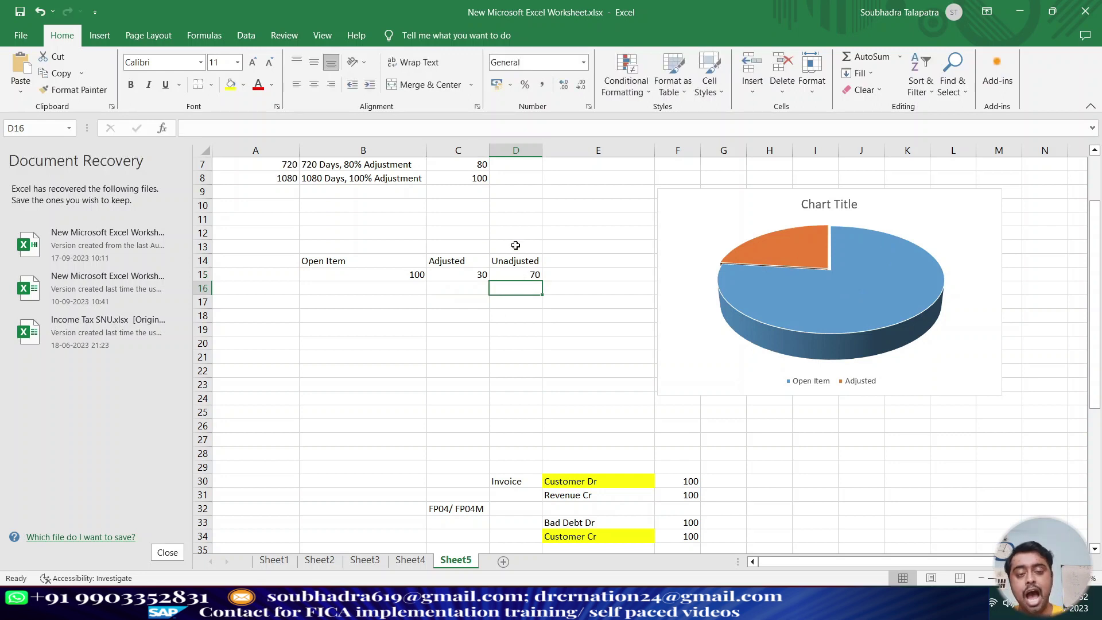
Highlight the Unadjusted and Adjusted amounts in row 15 in turn to compare them
{"action": "left_click", "coordinate": [517, 275]}
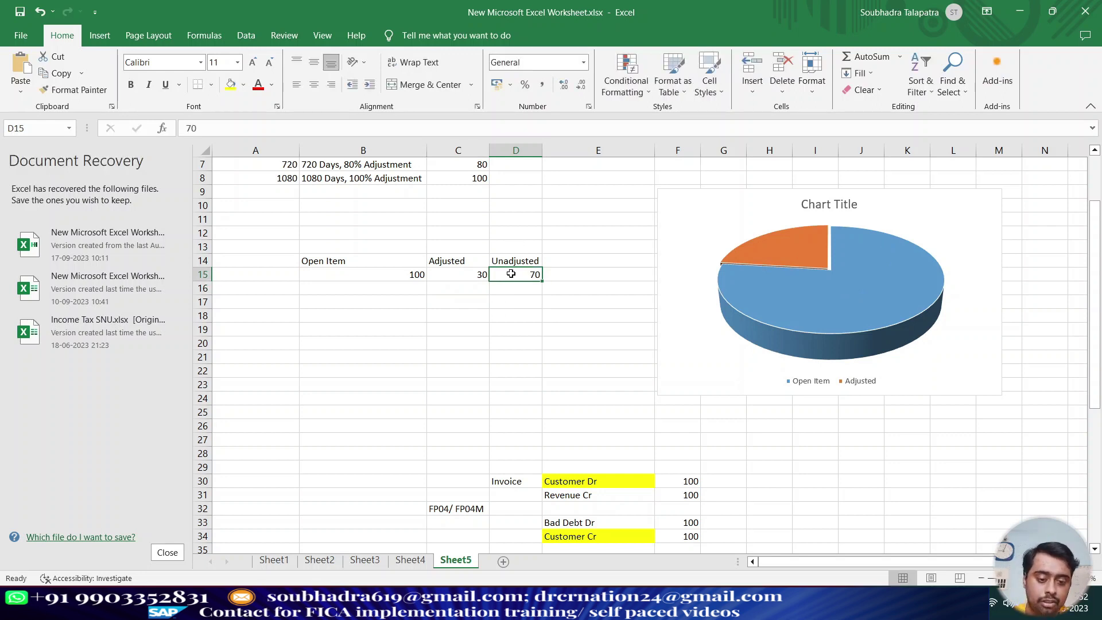
{"action": "left_click", "coordinate": [472, 277]}
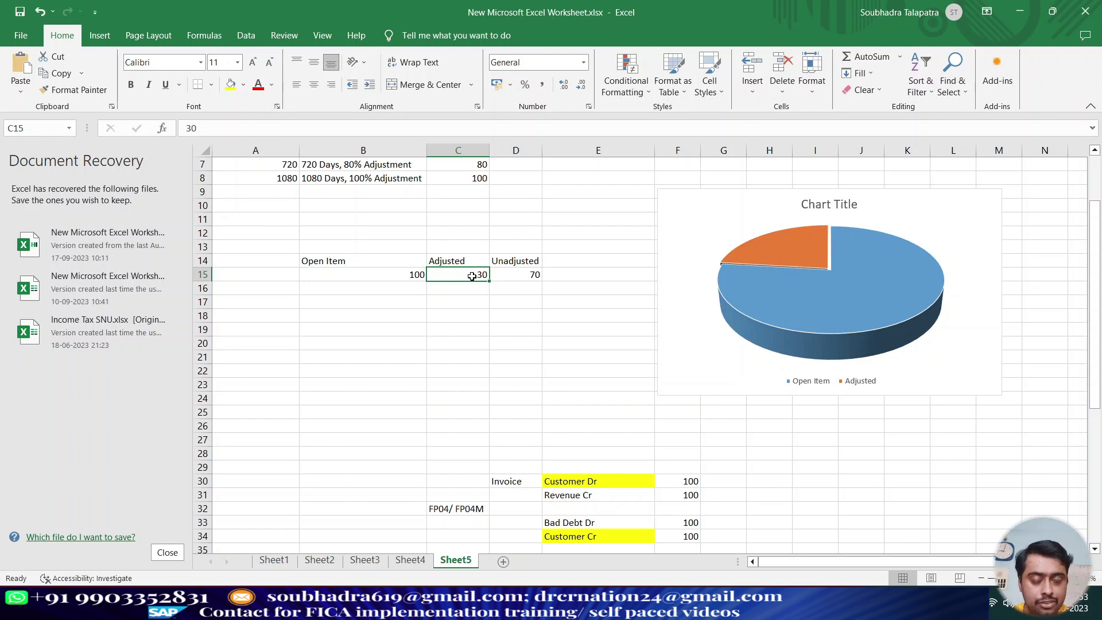
{"action": "left_click", "coordinate": [519, 275]}
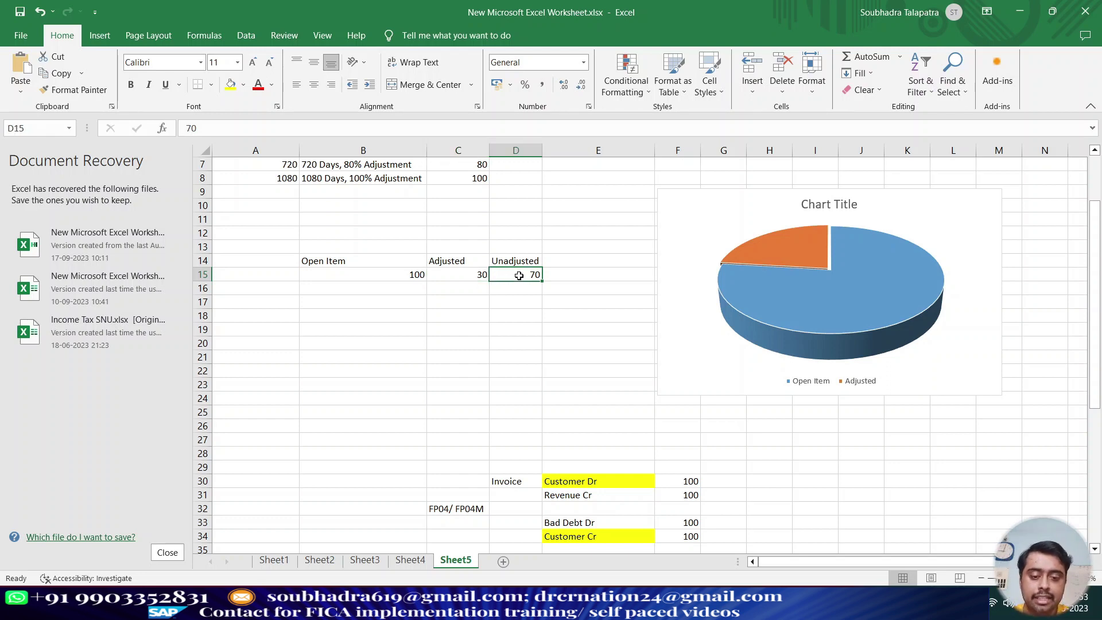
{"action": "scroll", "coordinate": [519, 275], "scroll_direction": "up", "scroll_amount": 1}
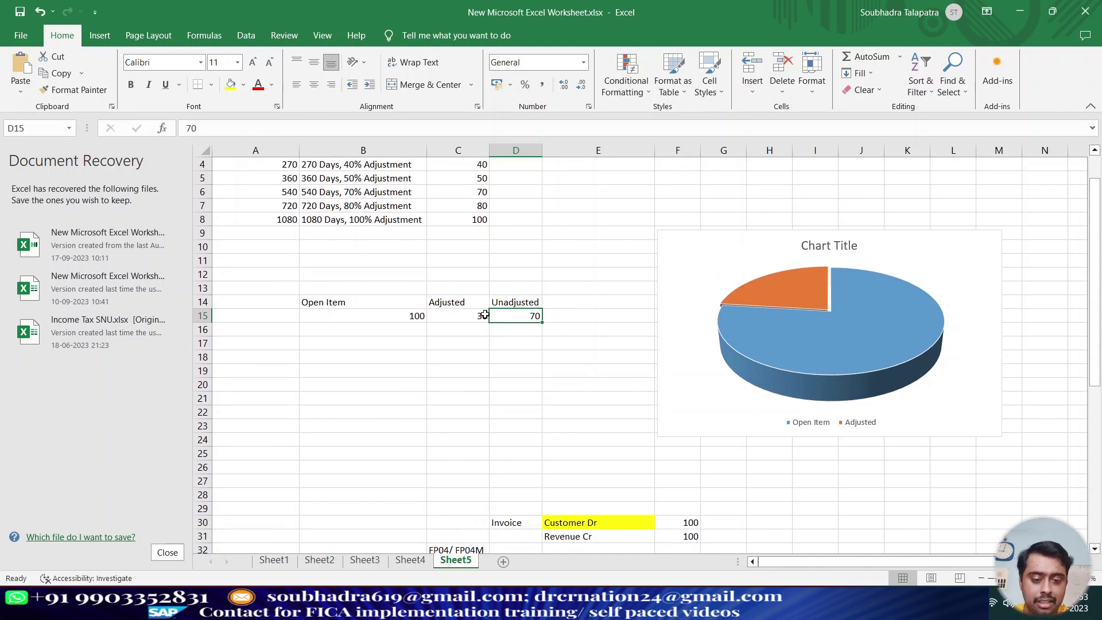
Compare the 180-day adjustment rule in row 3 with the Adjusted and Unadjusted amounts in row 15
{"action": "scroll", "coordinate": [485, 316], "scroll_direction": "up", "scroll_amount": 1}
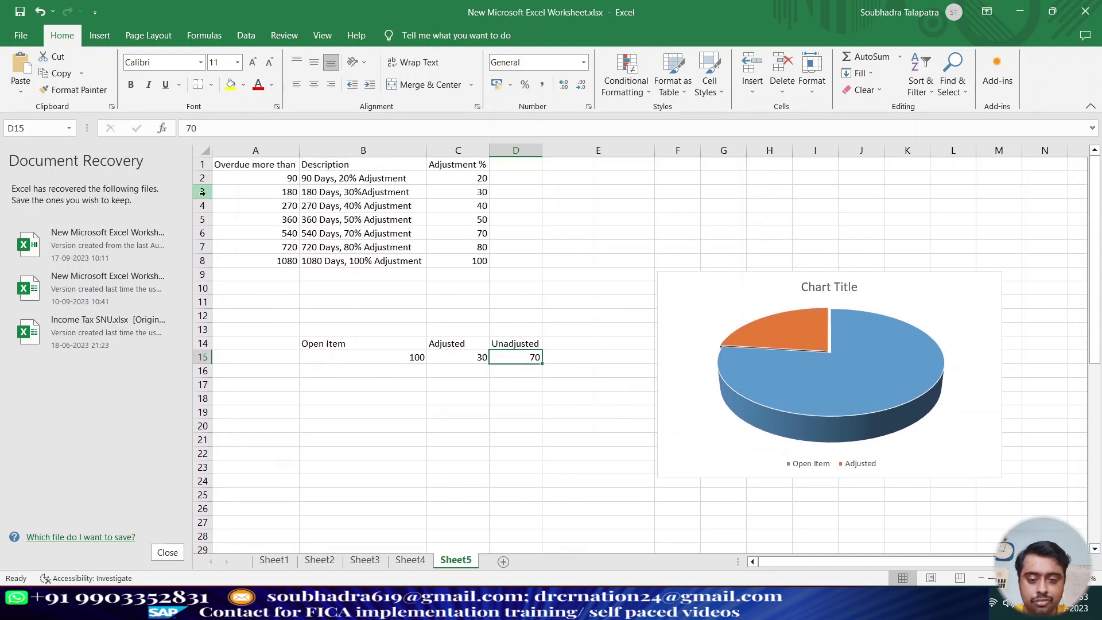
{"action": "left_click", "coordinate": [202, 192]}
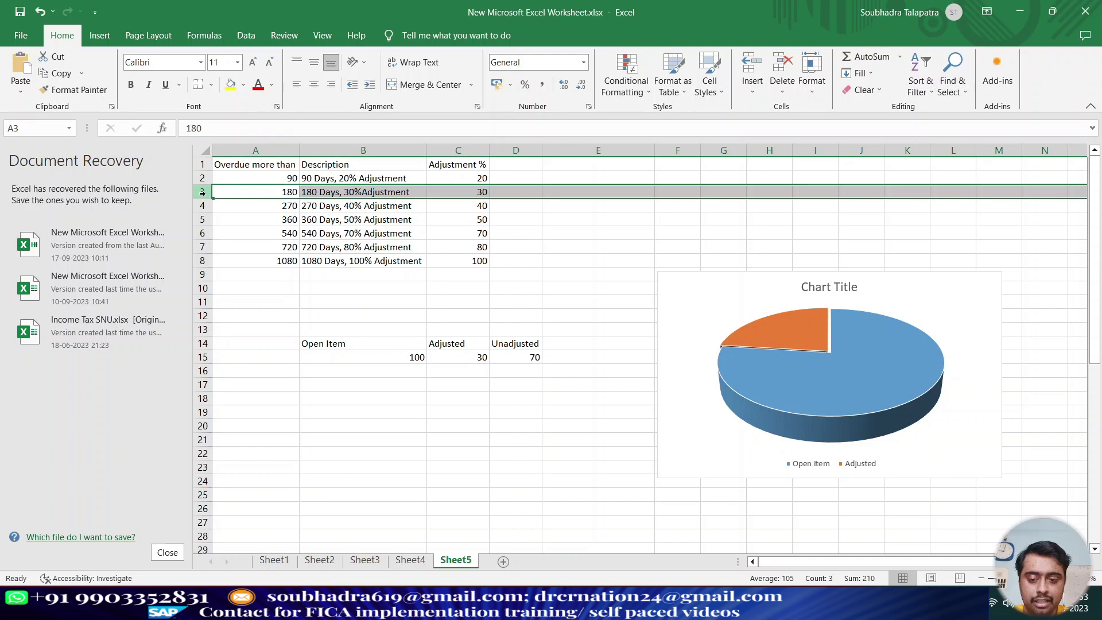
{"action": "left_click", "coordinate": [459, 358]}
{"action": "left_click", "coordinate": [515, 354]}
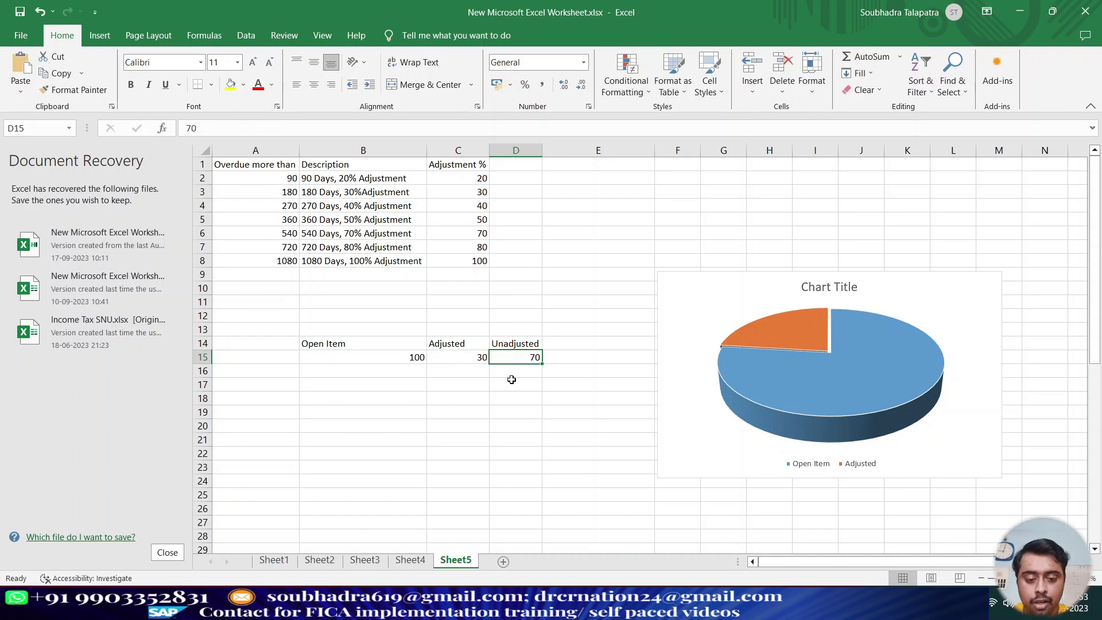
Review the sample journal entries below, highlighting the Customer Dr line of the Value Adjustments invoice
{"action": "scroll", "coordinate": [513, 377], "scroll_direction": "down", "scroll_amount": 10}
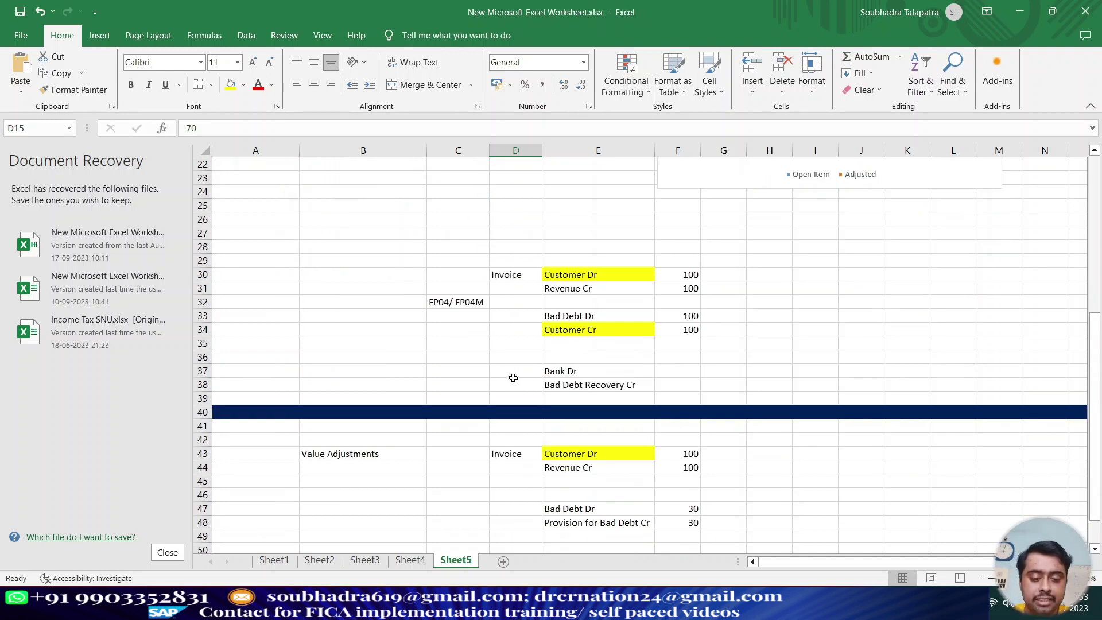
{"action": "left_click", "coordinate": [599, 329]}
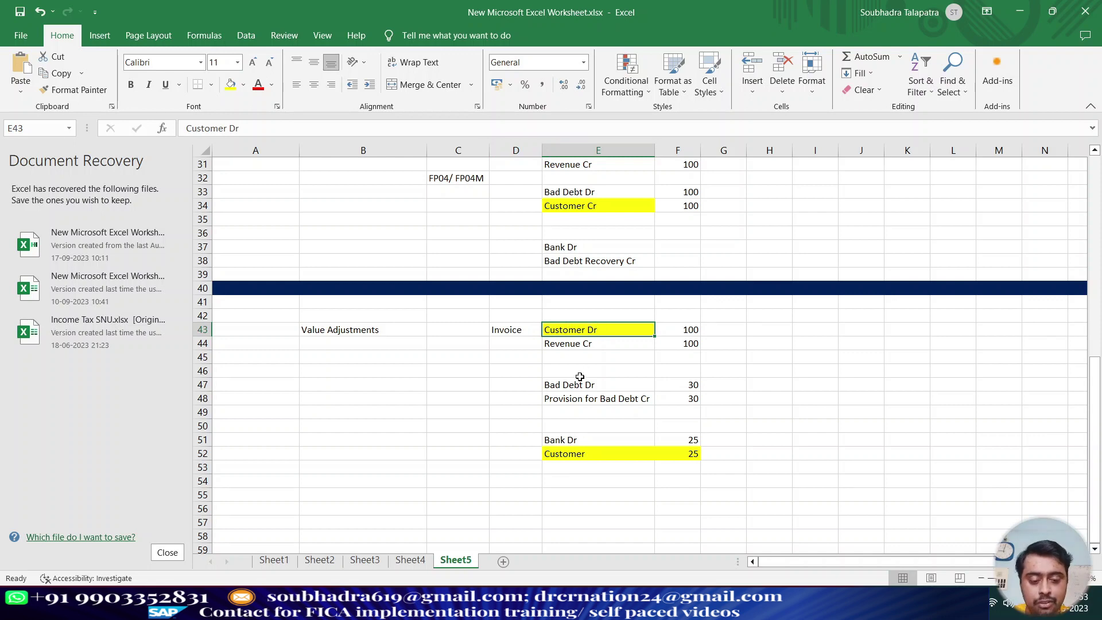
{"action": "scroll", "coordinate": [605, 353], "scroll_direction": "up", "scroll_amount": 3}
{"action": "scroll", "coordinate": [605, 353], "scroll_direction": "up", "scroll_amount": 4}
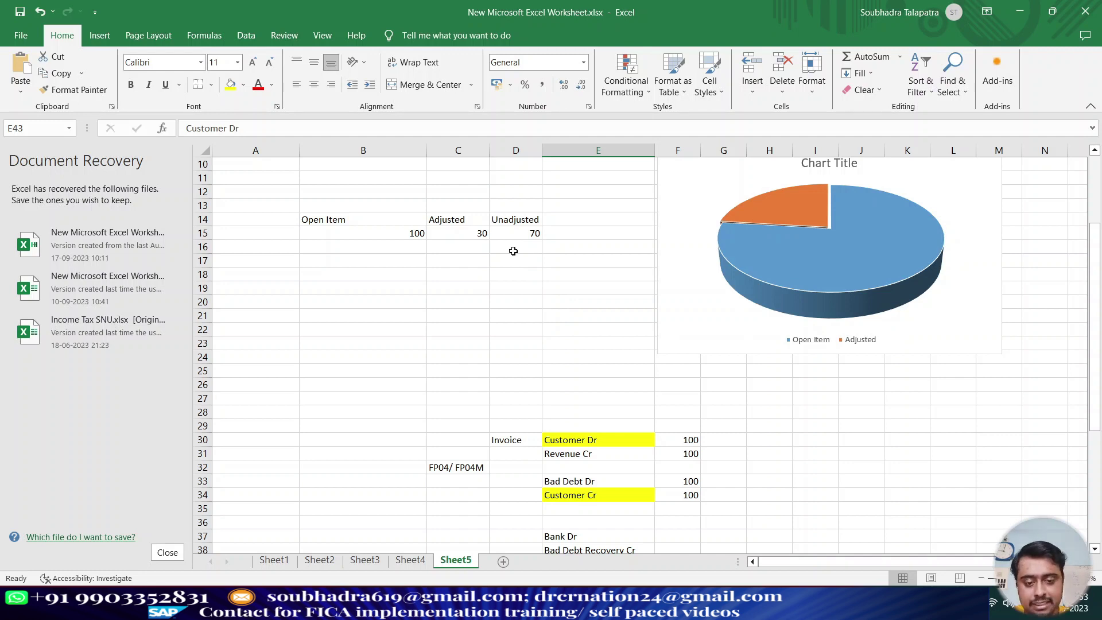
Fill row 16 with 100 as Open Item, 30 as Adjusted and 60 as Unadjusted
{"action": "left_click", "coordinate": [411, 249]}
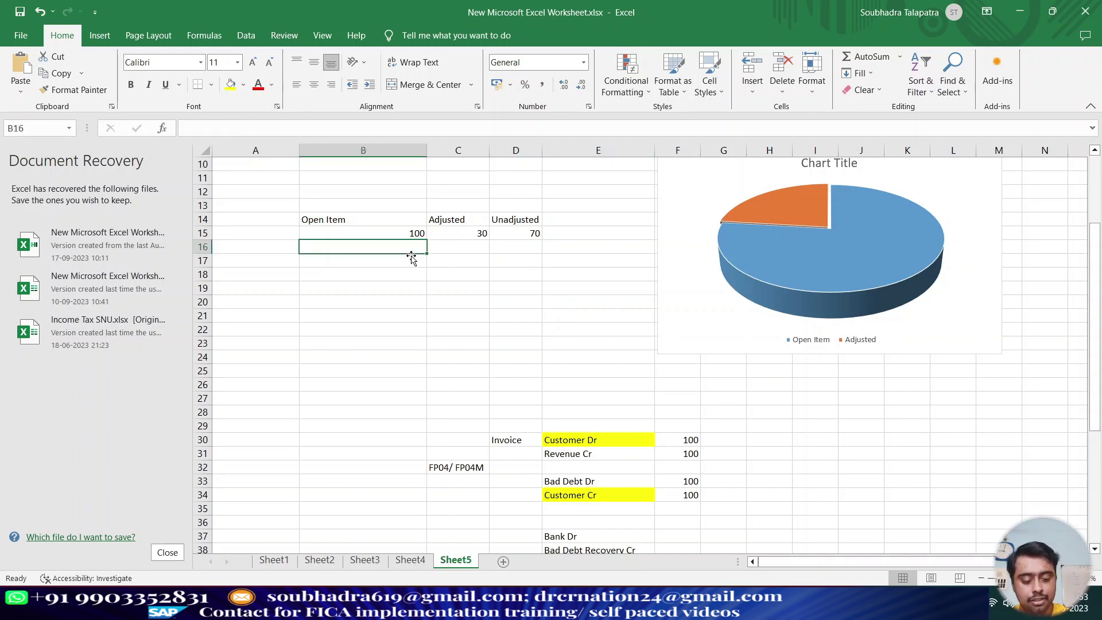
{"action": "type", "text": "100"}
{"action": "key", "text": "Tab"}
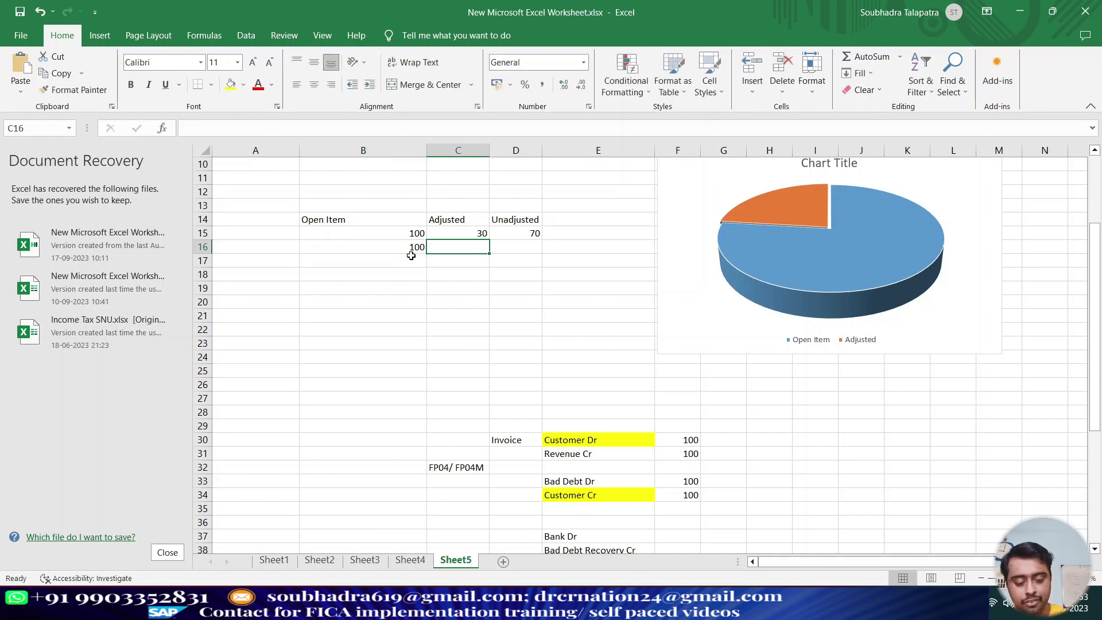
{"action": "type", "text": "30"}
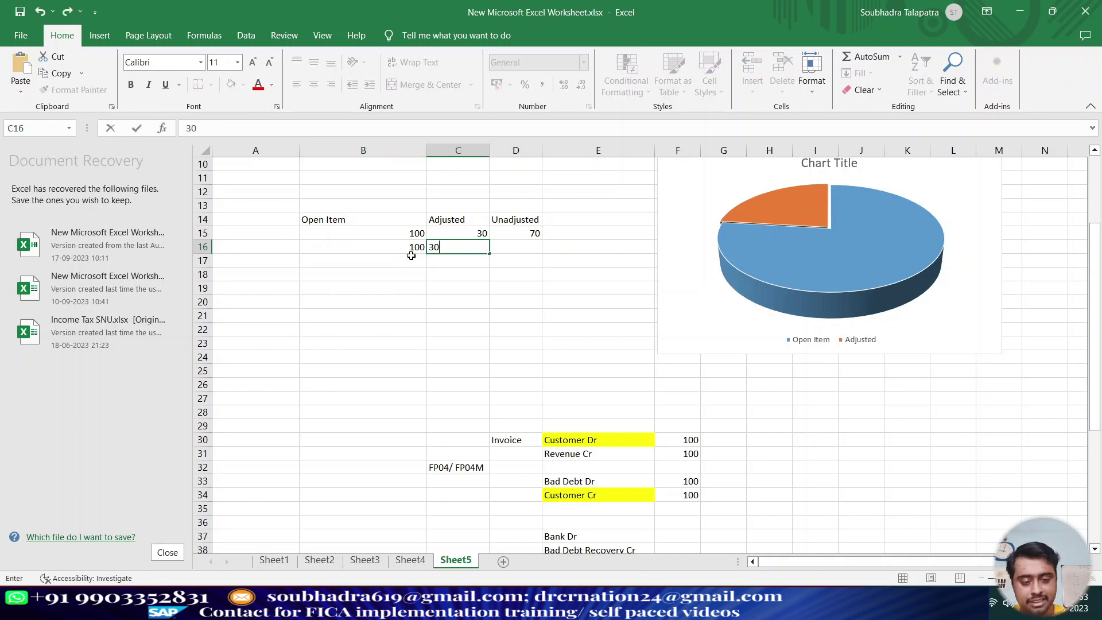
{"action": "left_click", "coordinate": [523, 232]}
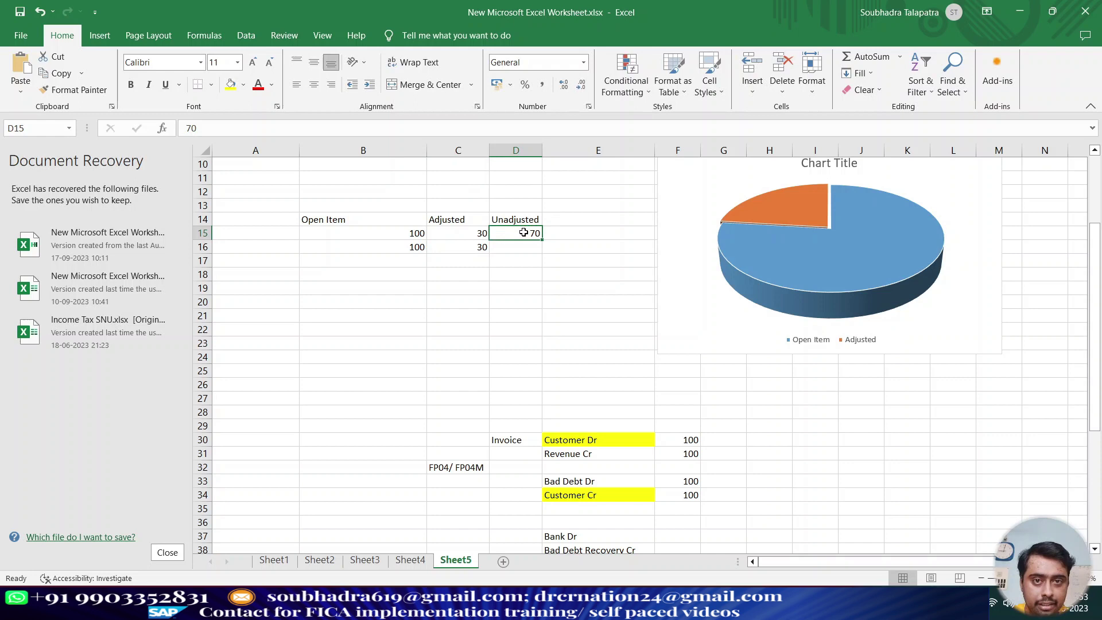
{"action": "left_click", "coordinate": [513, 256]}
{"action": "type", "text": "60"}
{"action": "key", "text": "Return"}
{"action": "left_click", "coordinate": [531, 246]}
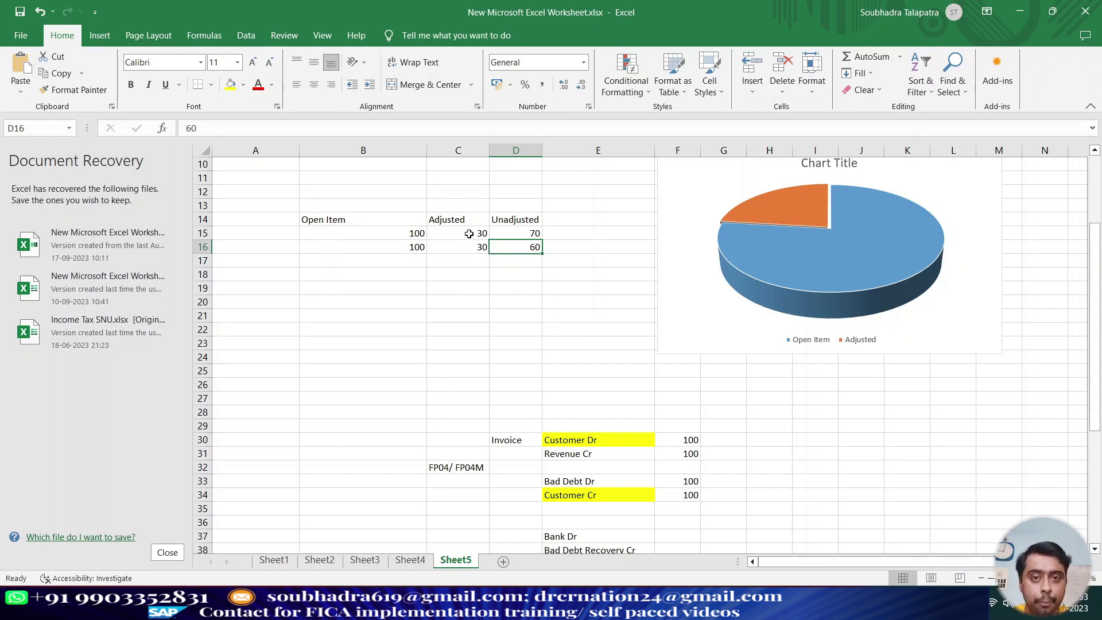
Highlight the Unadjusted amounts in rows 15 and 16 and the Adjusted amount in row 16 to compare them
{"action": "mouse_move", "coordinate": [520, 235]}
{"action": "left_mouse_down"}
{"action": "mouse_move", "coordinate": [530, 258]}
{"action": "mouse_move", "coordinate": [537, 246]}
{"action": "left_mouse_up"}
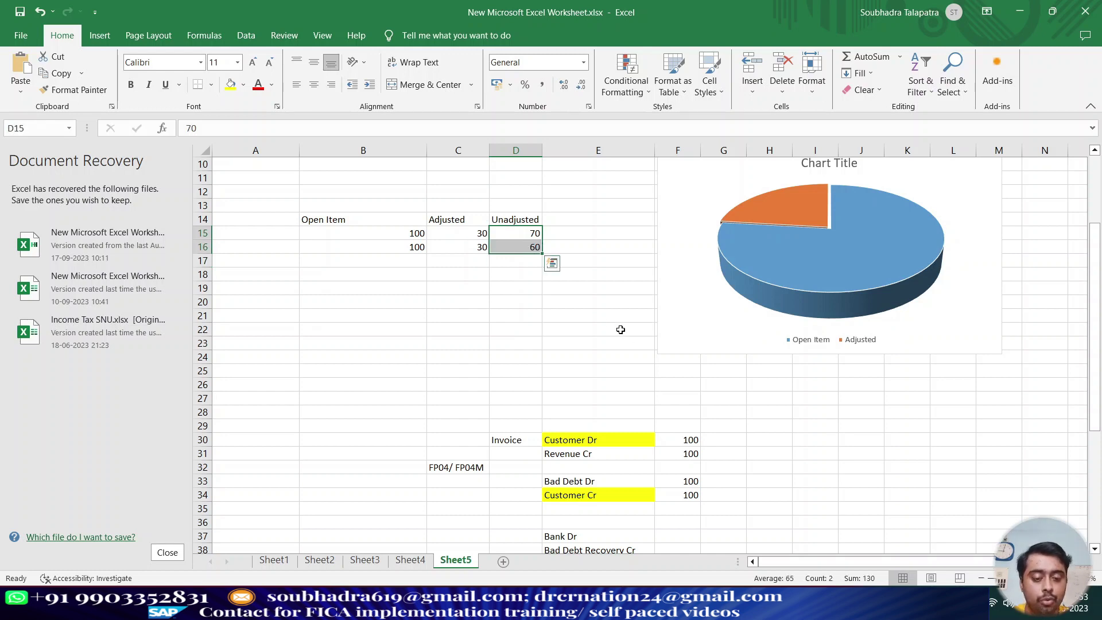
{"action": "left_click", "coordinate": [536, 248]}
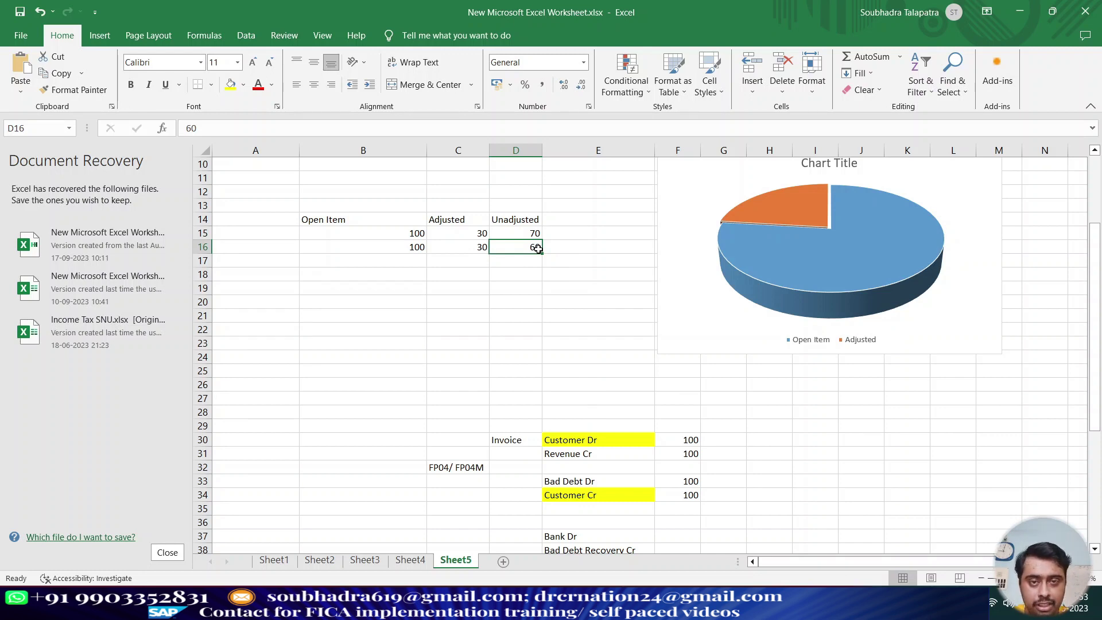
{"action": "left_click", "coordinate": [527, 230]}
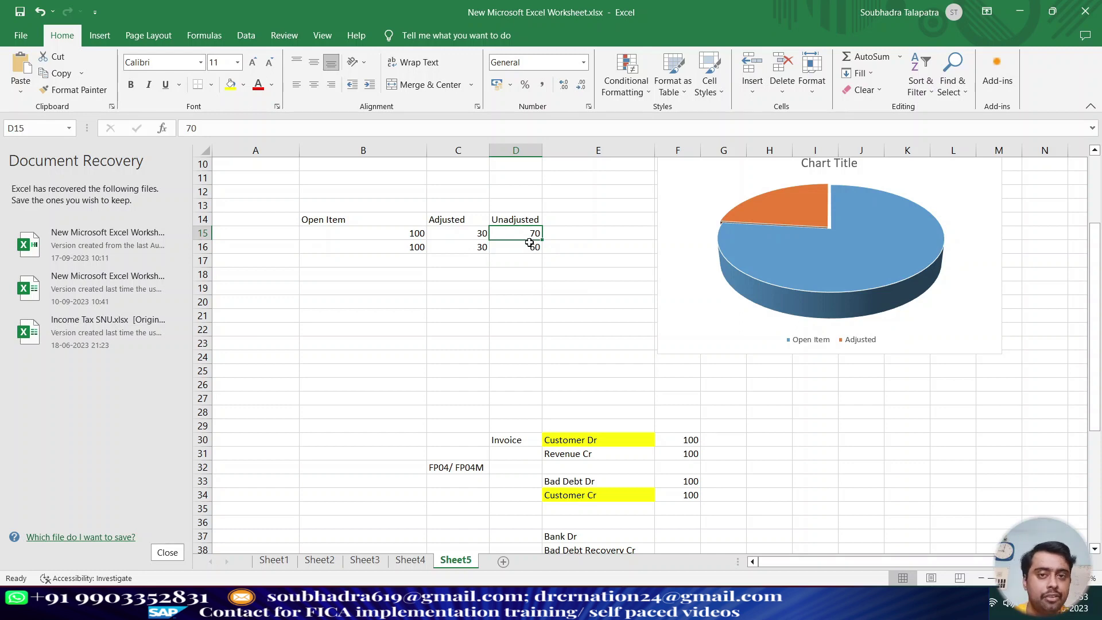
{"action": "left_click", "coordinate": [528, 247]}
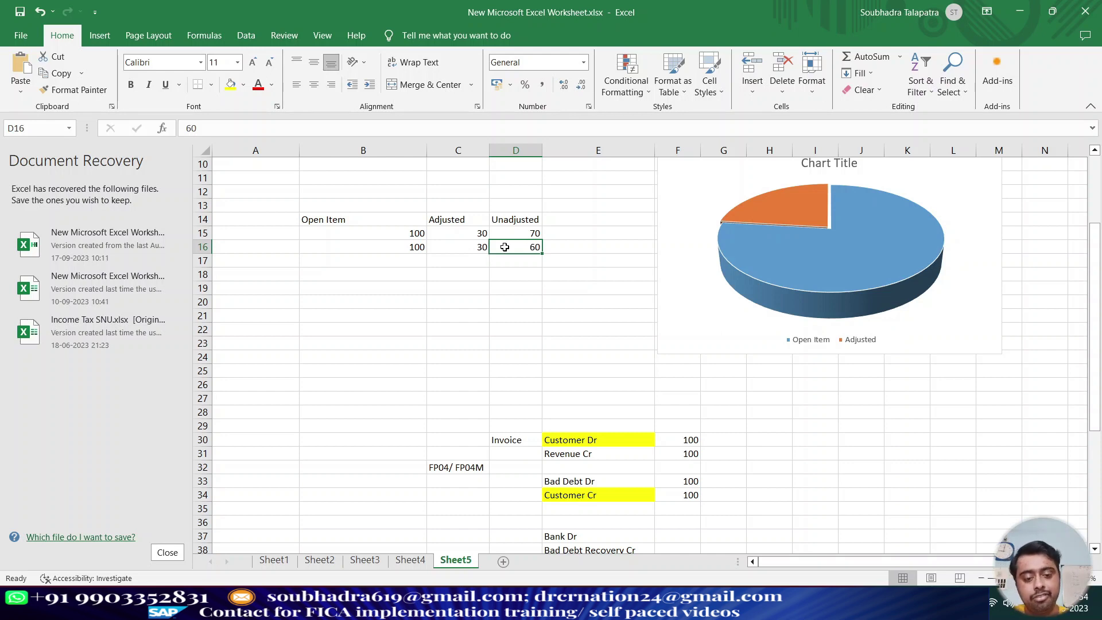
{"action": "left_click", "coordinate": [464, 247]}
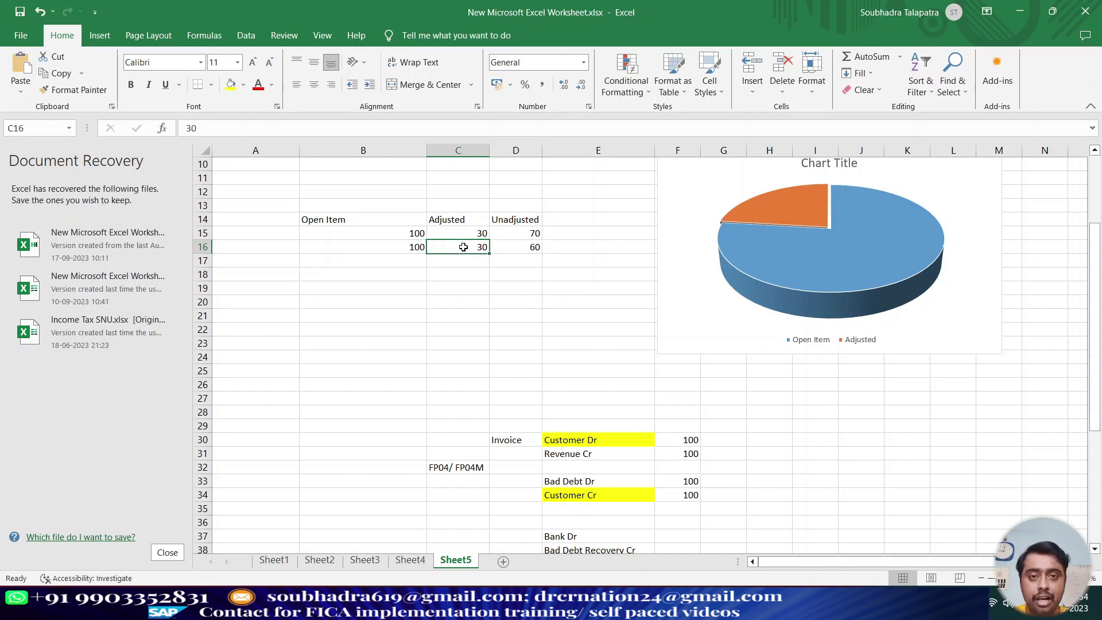
{"action": "left_click", "coordinate": [527, 248]}
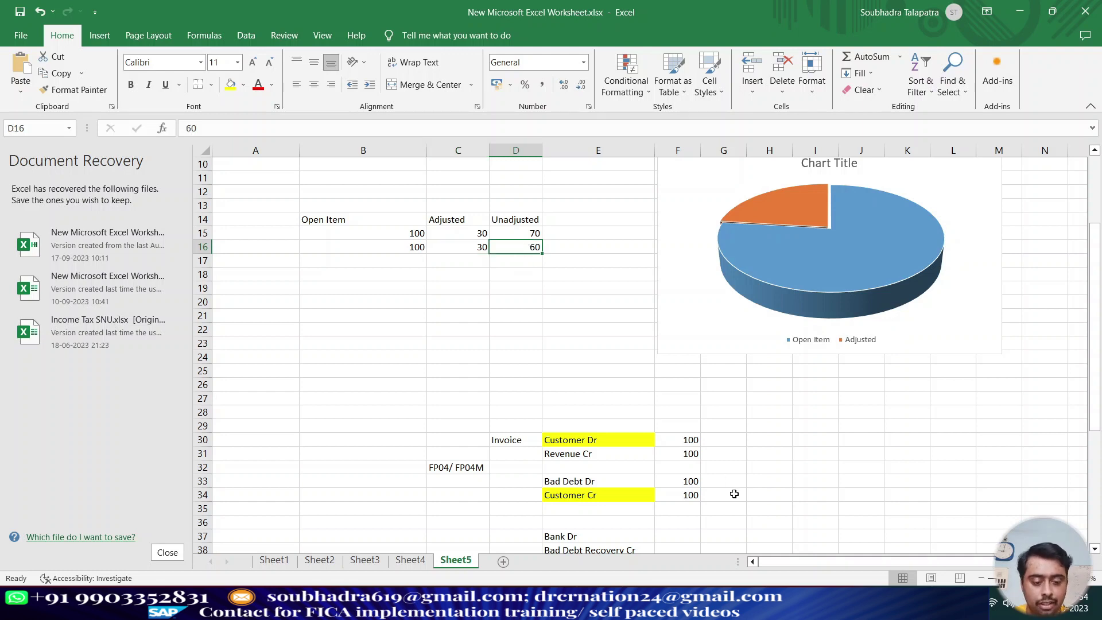
Switch to SAP and open transaction FP05 in a new session
{"action": "left_click", "coordinate": [833, 603]}
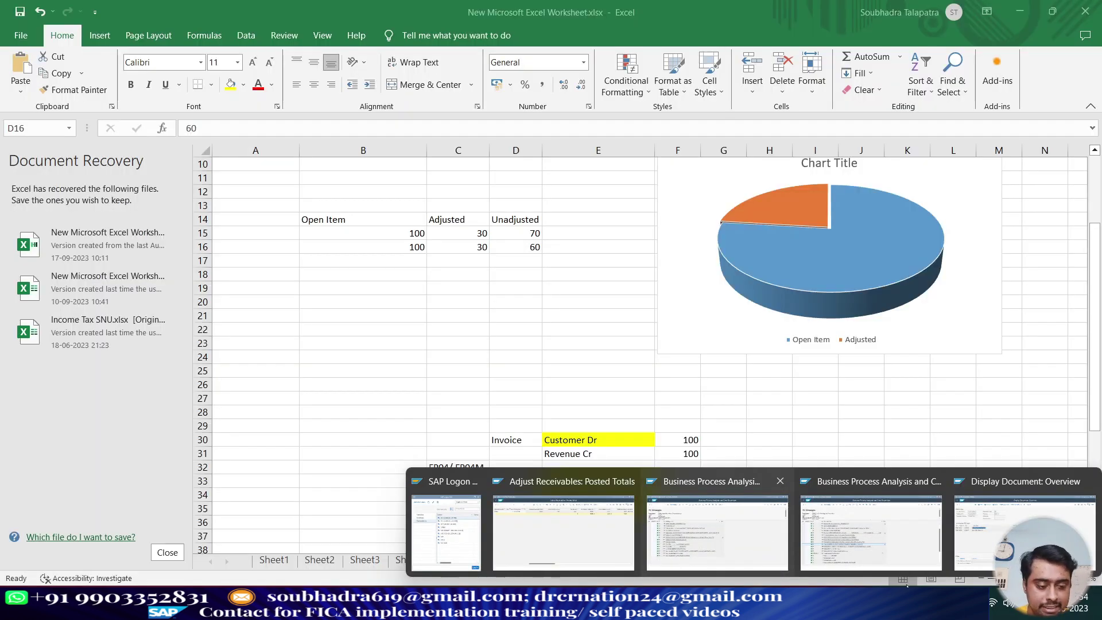
{"action": "left_click", "coordinate": [906, 584]}
{"action": "type", "text": "/nfp05"}
{"action": "key", "text": "Return"}
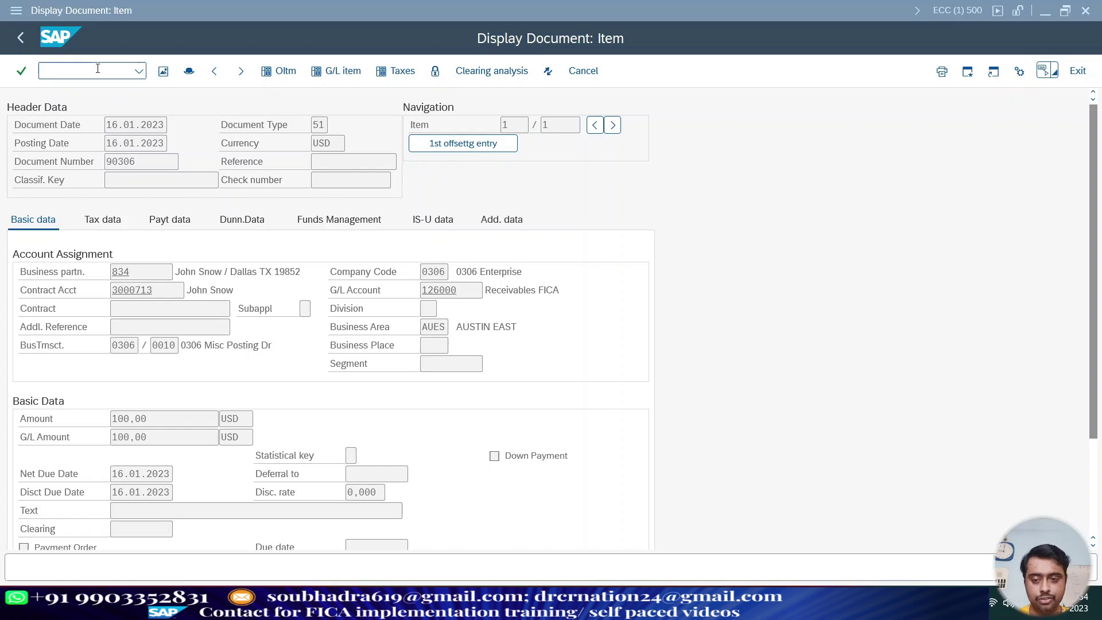
Create payment lot IVA1 with currency USD, bank clearing account 114000, value date 16.09.2023, company code 0306 and line layout SAP, and open its new items
{"action": "type", "text": "IVA1"}
{"action": "key", "text": "Return"}
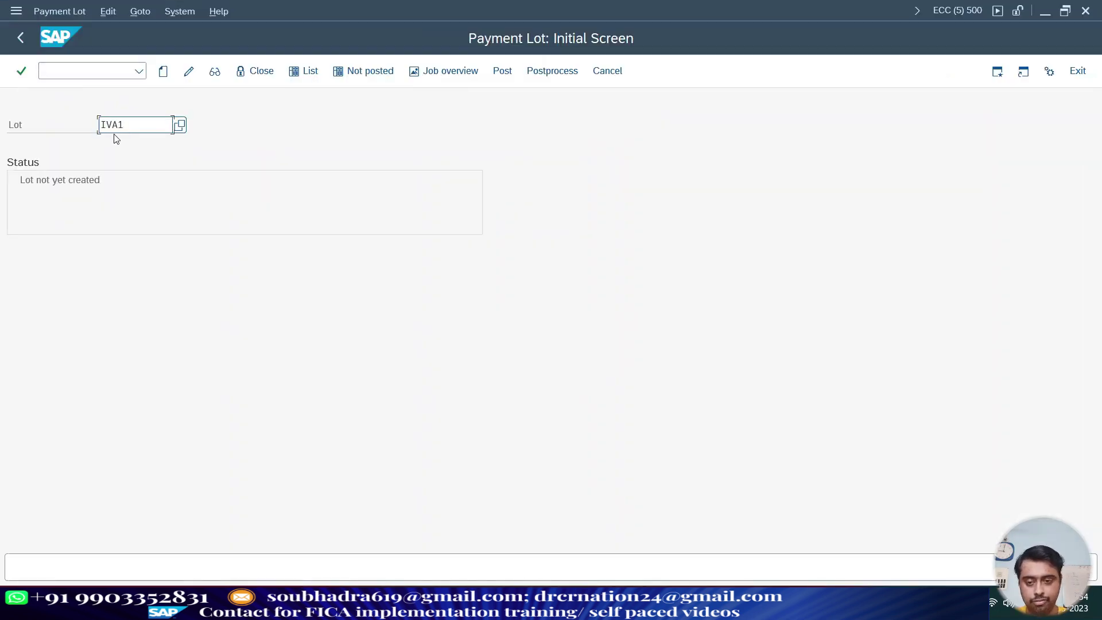
{"action": "left_click", "coordinate": [163, 72]}
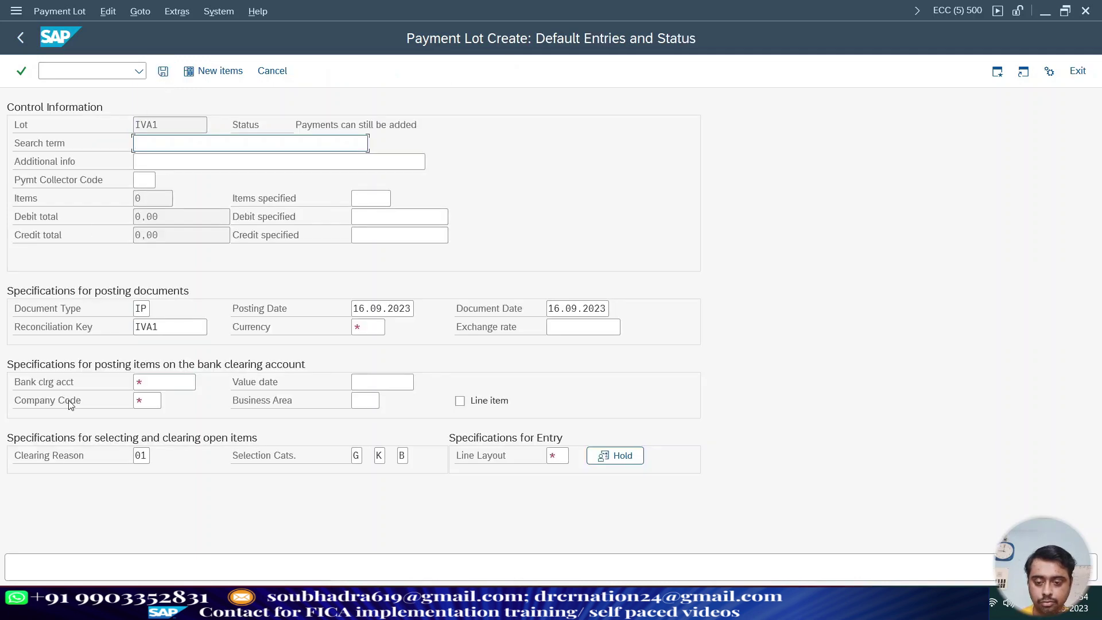
{"action": "left_click", "coordinate": [241, 77]}
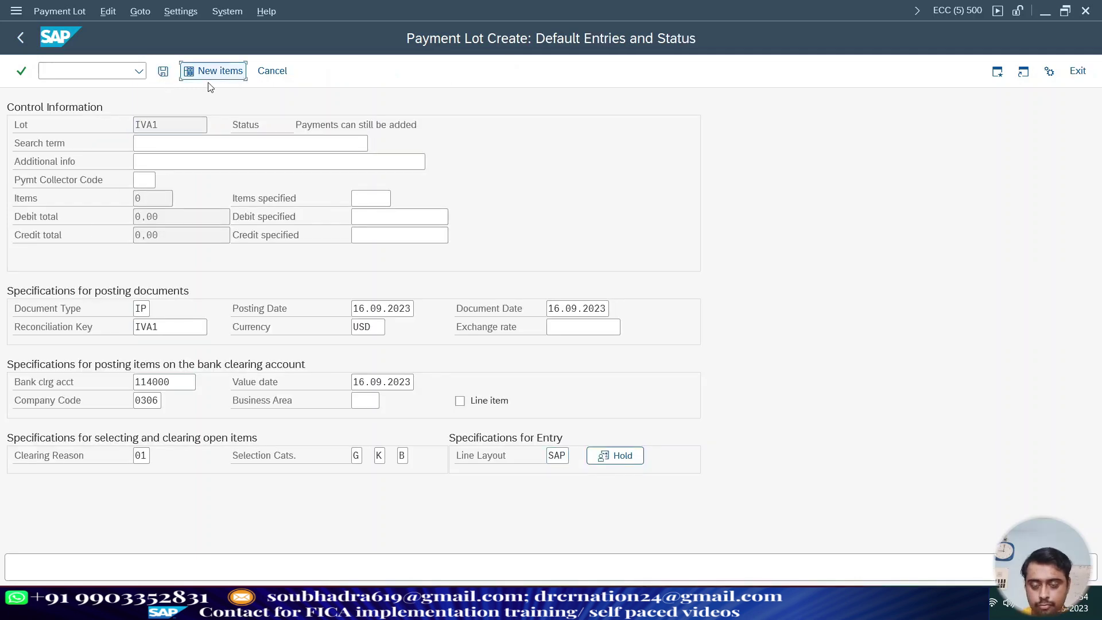
Add a payment of 60 with selection category B and the receivable's document number, and save the lot
{"action": "type", "text": "60"}
{"action": "key", "text": "Tab"}
{"action": "key", "text": "shift+Tab"}
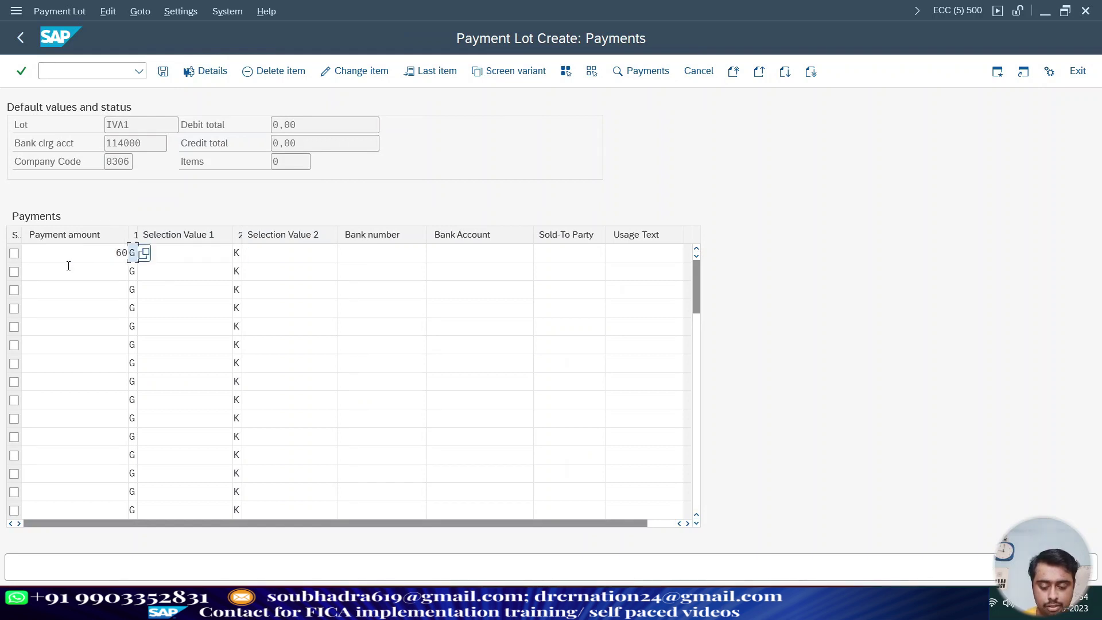
{"action": "key", "text": "Tab"}
{"action": "type", "text": "90306"}
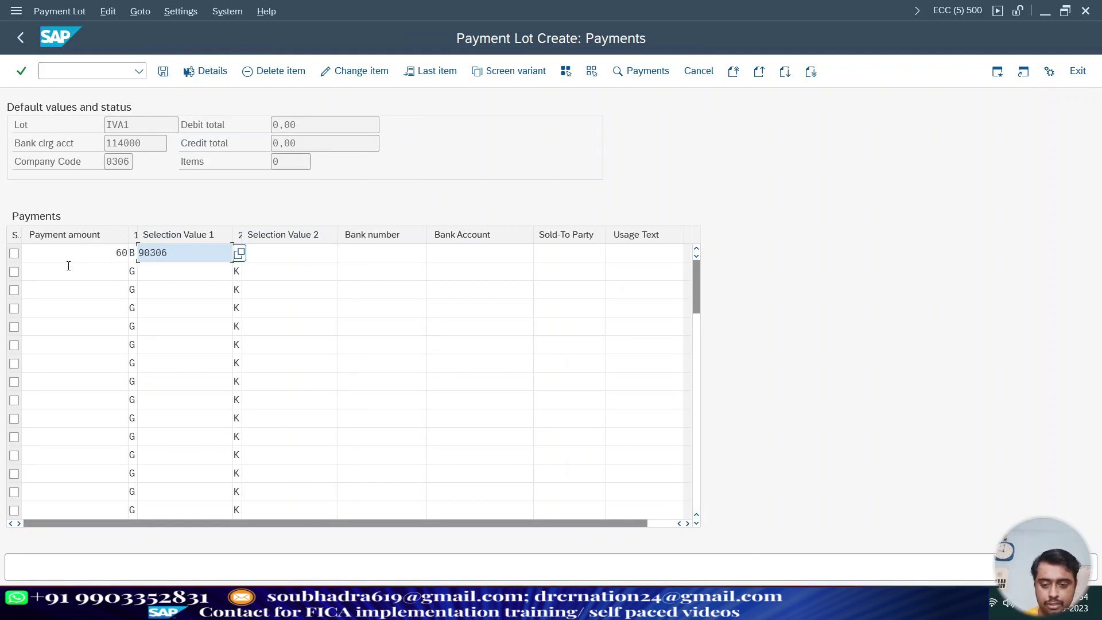
{"action": "double_click", "coordinate": [163, 70]}
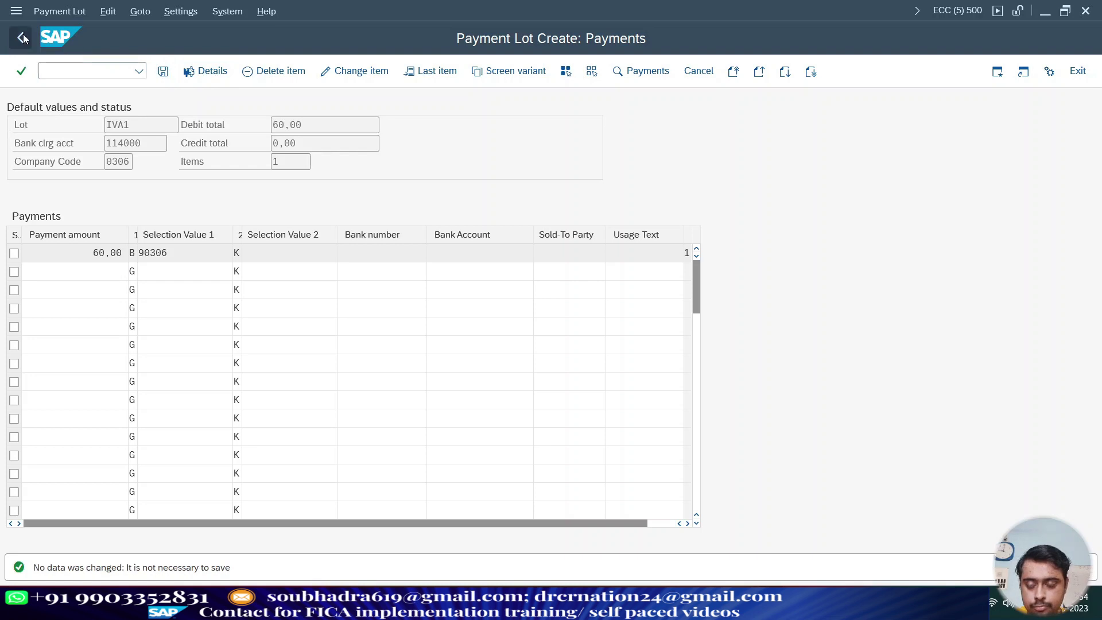
Return to the payment lot's initial screen, then close and post lot IVA1
{"action": "left_click", "coordinate": [23, 35]}
{"action": "left_click", "coordinate": [23, 38]}
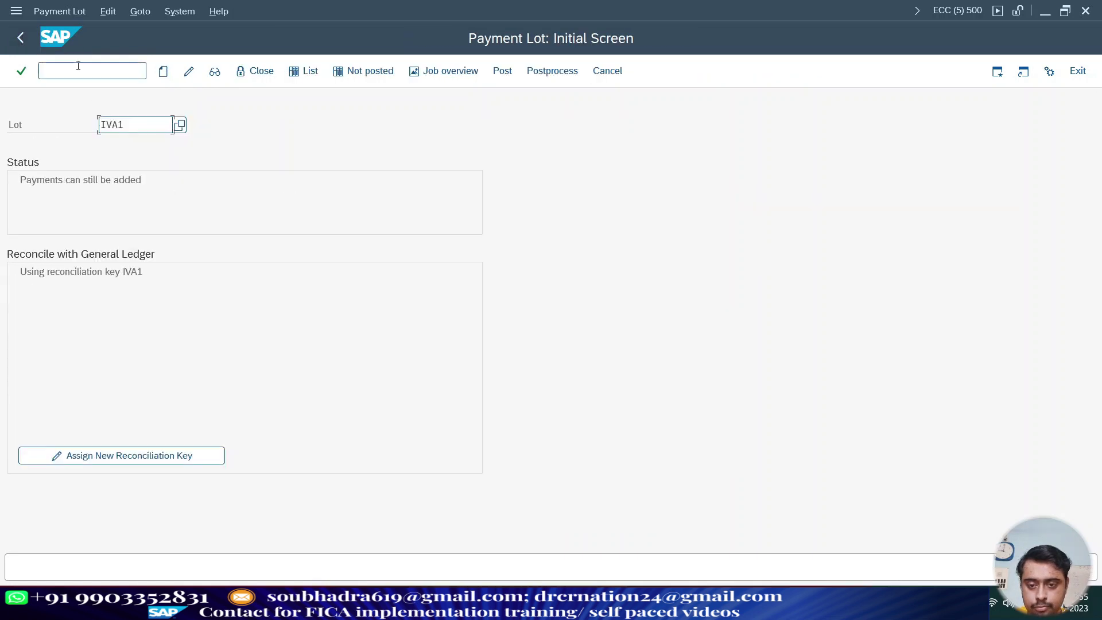
{"action": "left_click", "coordinate": [257, 71]}
Switch back to the session with the customer's document, return to the account balance and refresh the receivables list after the payment
{"action": "left_click", "coordinate": [406, 481]}
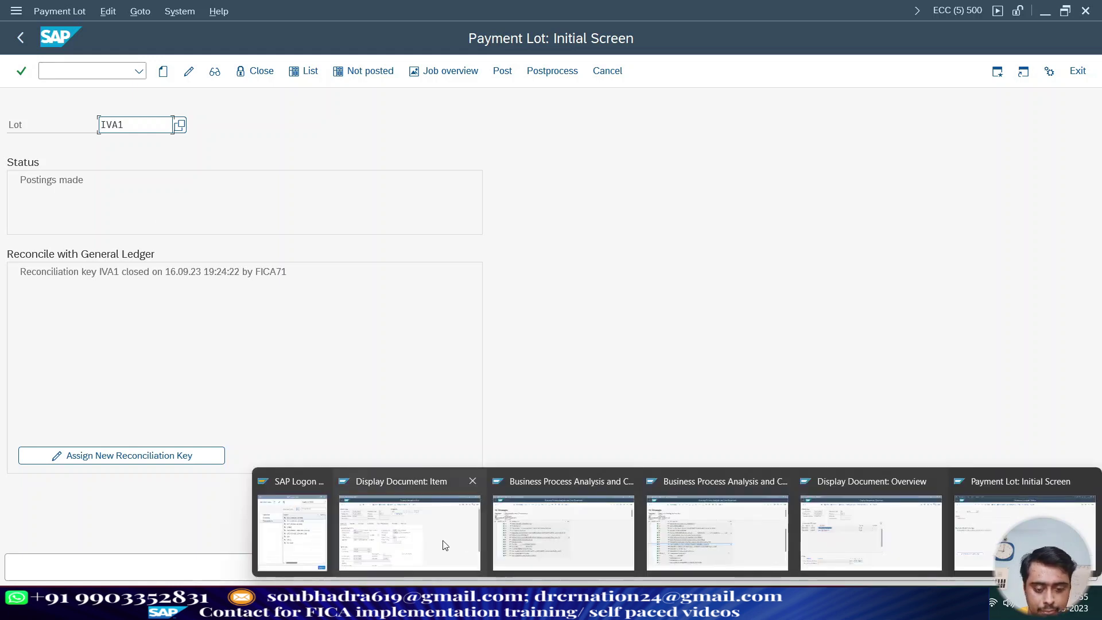
{"action": "left_click", "coordinate": [431, 483]}
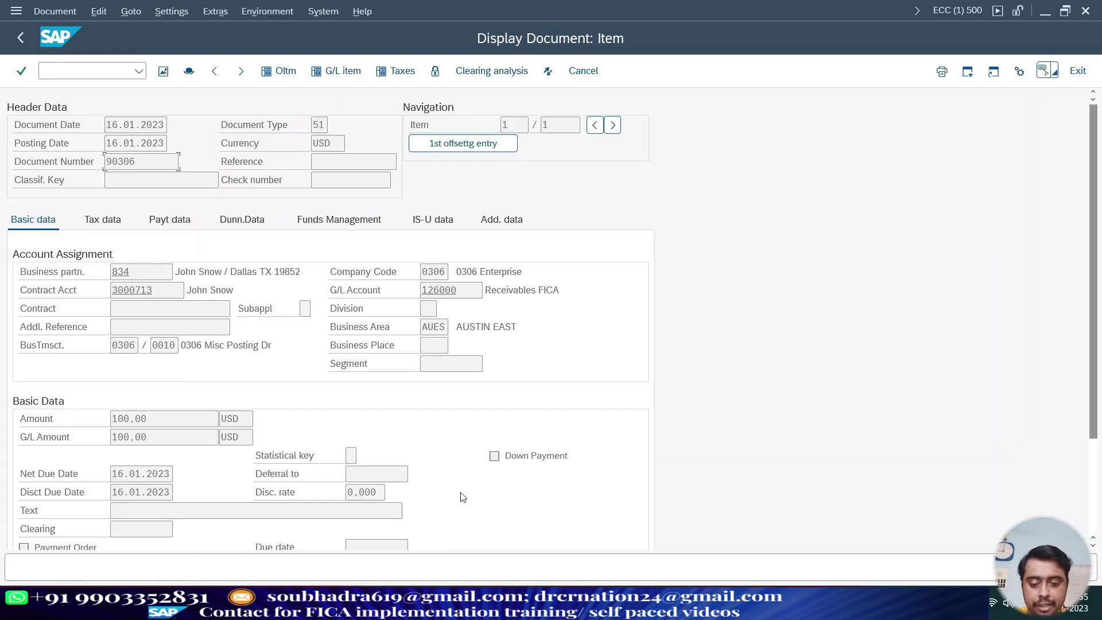
{"action": "left_click", "coordinate": [20, 44]}
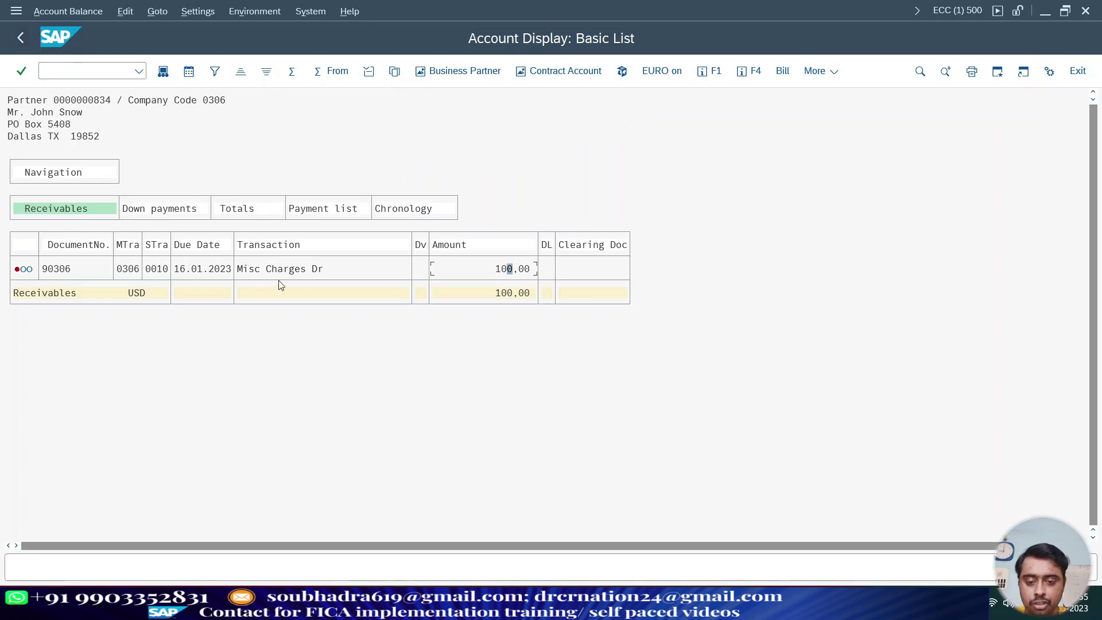
{"action": "left_click", "coordinate": [21, 39]}
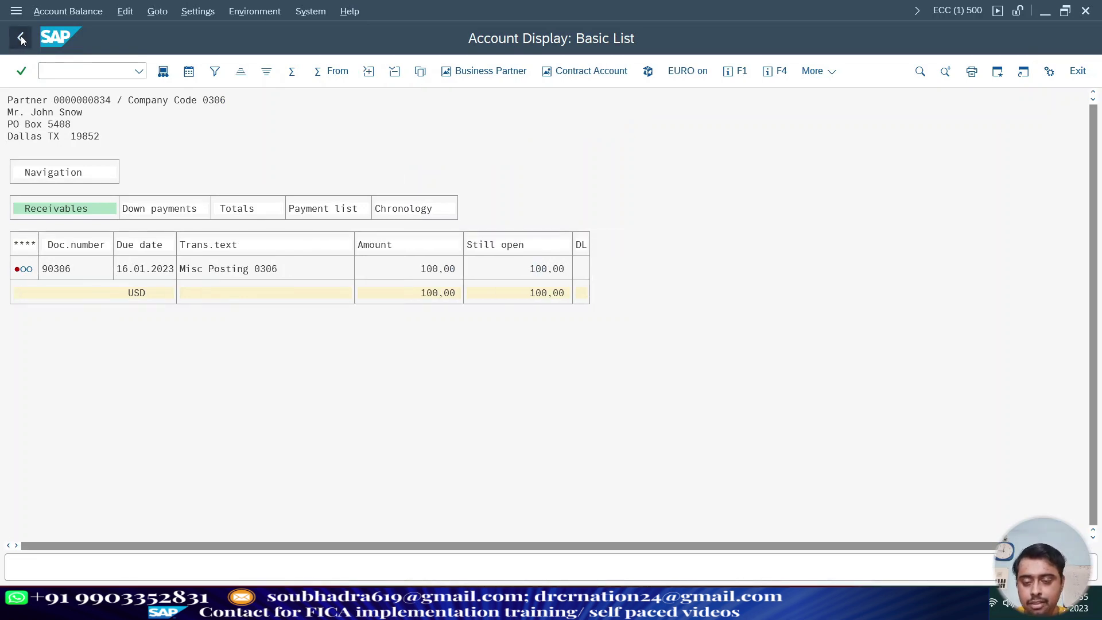
{"action": "left_click", "coordinate": [22, 38]}
{"action": "left_click", "coordinate": [165, 71]}
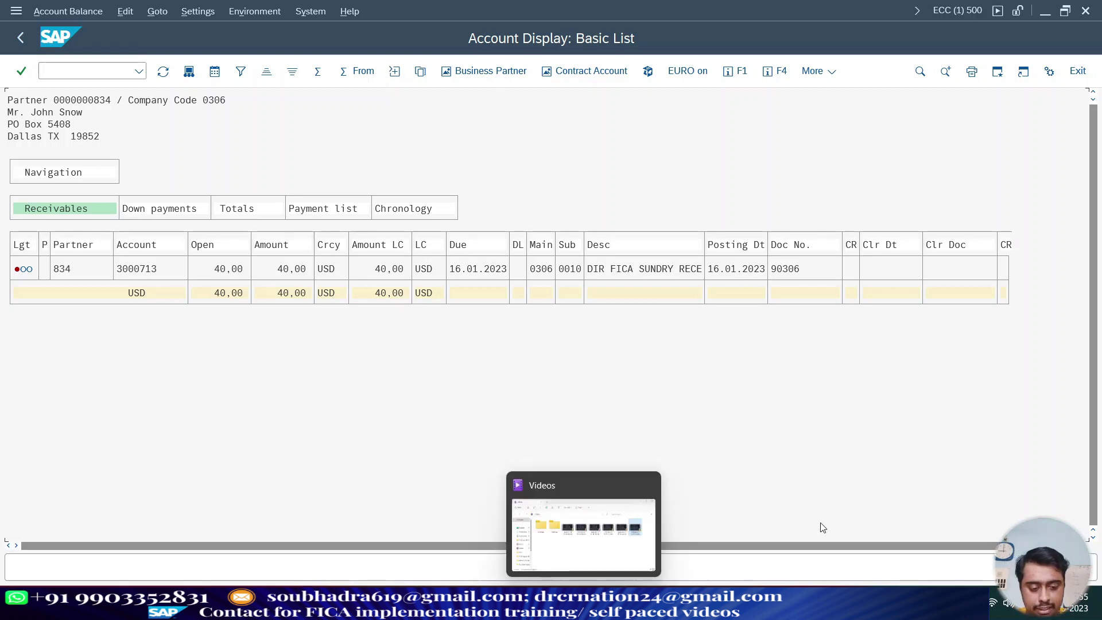
Switch to the Transfer Post Adjusted Receivables session and copy the parameters of run IVA1 to a new run IVA2 dated 16.09.2023
{"action": "mouse_move", "coordinate": [677, 603]}
{"action": "left_click", "coordinate": [720, 533]}
{"action": "left_click", "coordinate": [188, 71]}
{"action": "left_click", "coordinate": [340, 266]}
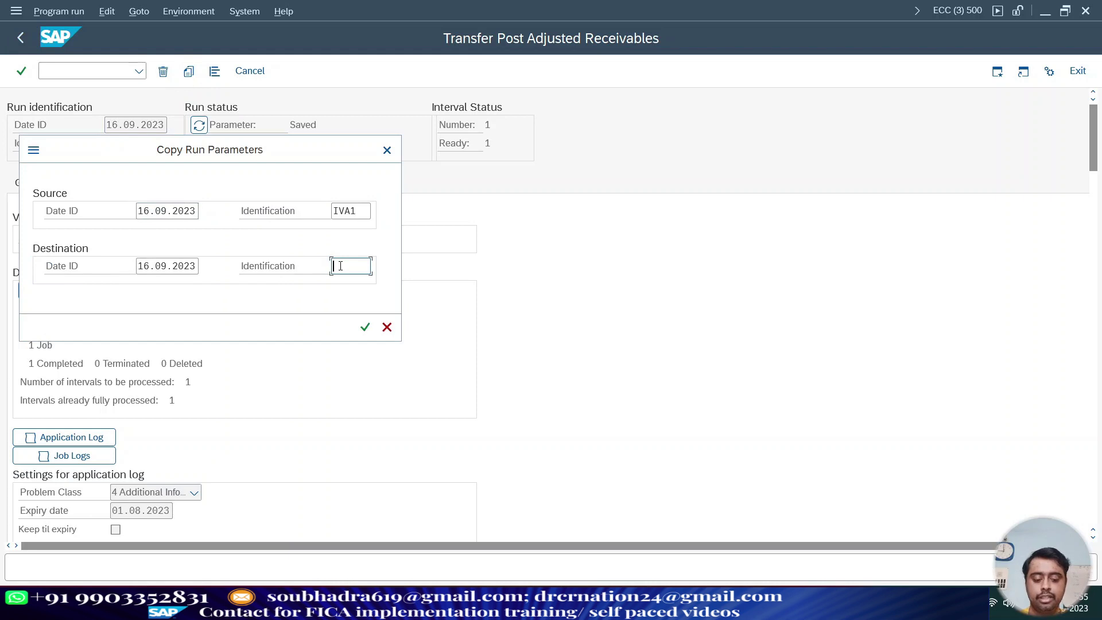
{"action": "type", "text": "IVA2"}
{"action": "key", "text": "Return"}
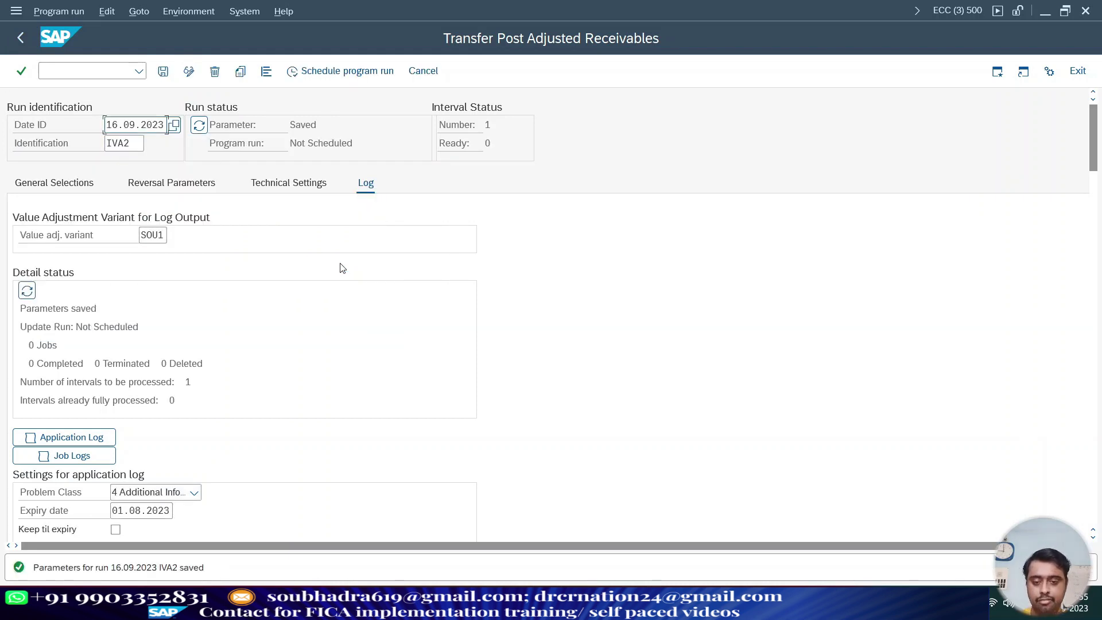
Schedule the program run for IVA2 and refresh its run status
{"action": "left_click", "coordinate": [370, 71]}
{"action": "left_click", "coordinate": [421, 364]}
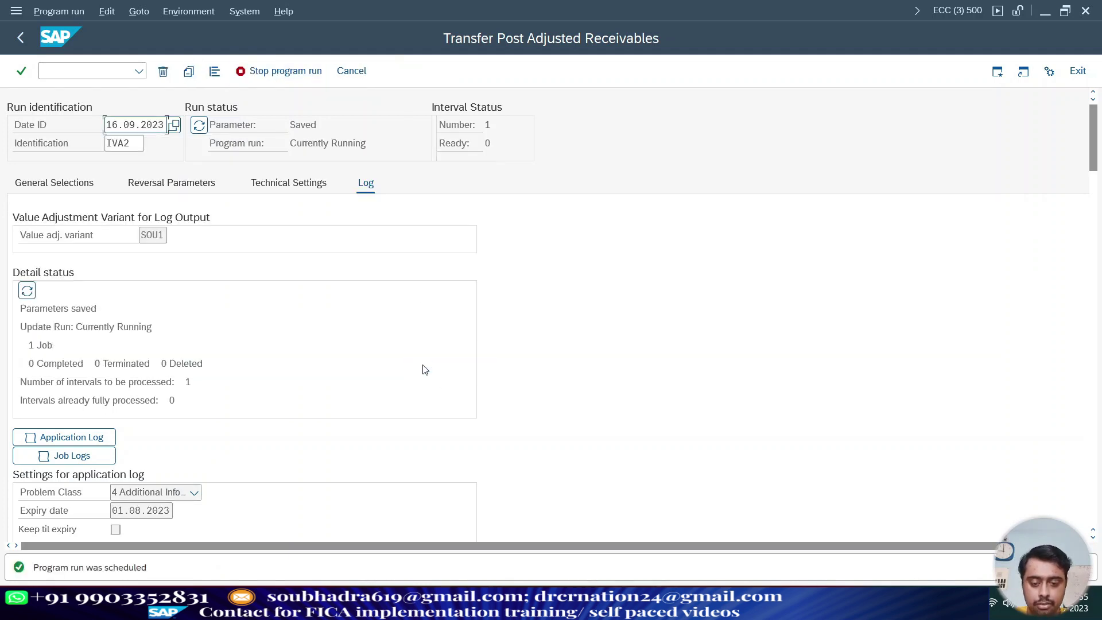
{"action": "left_click", "coordinate": [199, 125]}
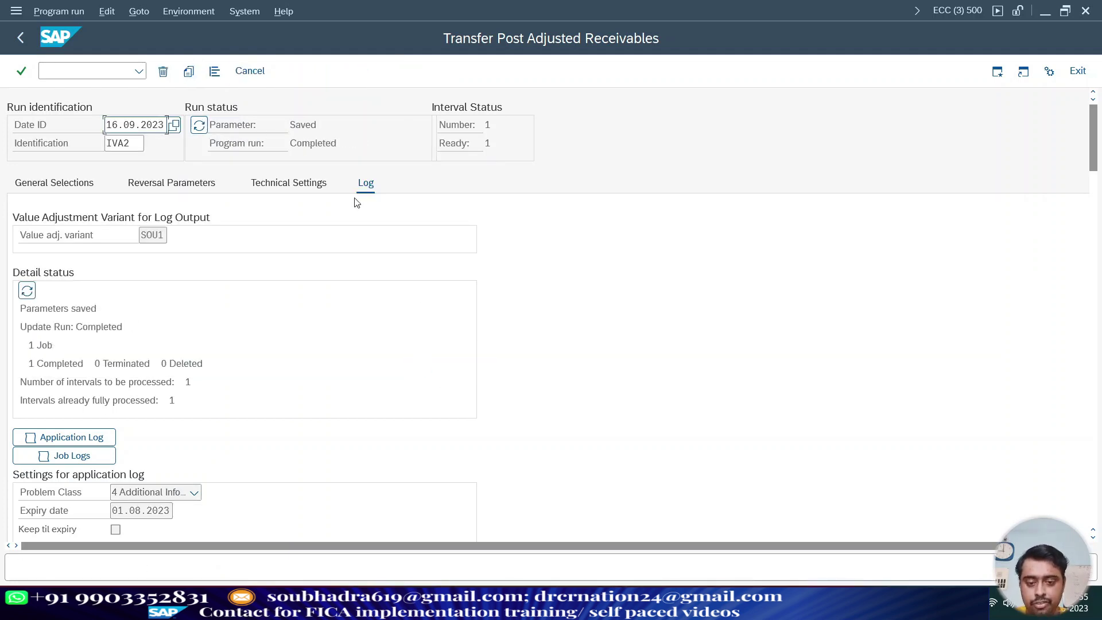
Open the application log of run IVA2, then switch to the Excel worksheet to review the adjusted and unadjusted amounts in row 16
{"action": "left_click", "coordinate": [99, 439]}
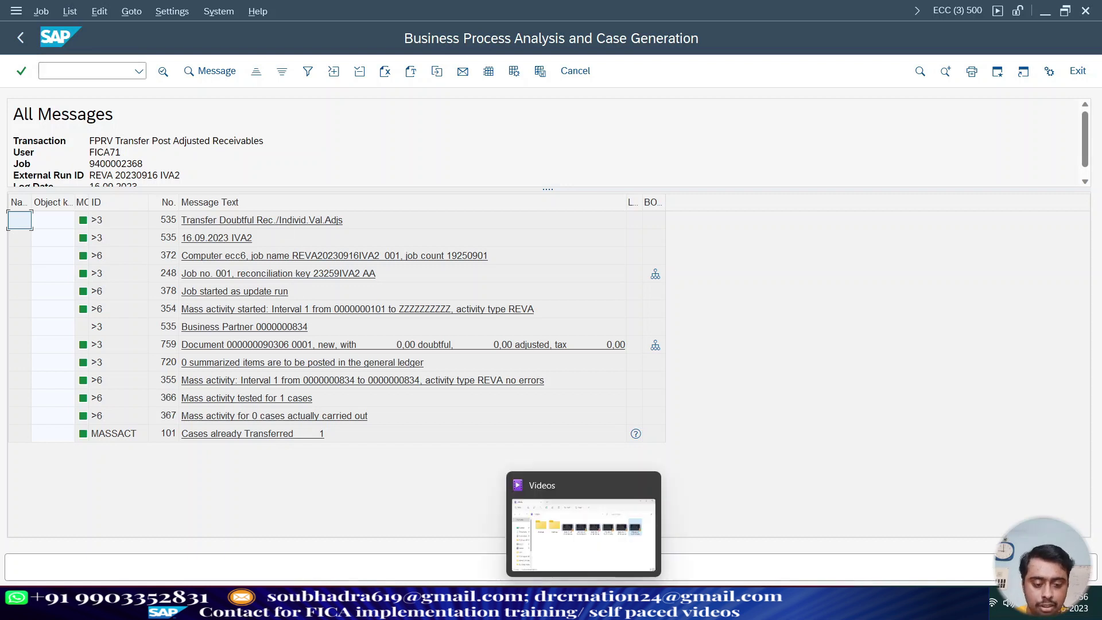
{"action": "left_click", "coordinate": [730, 525]}
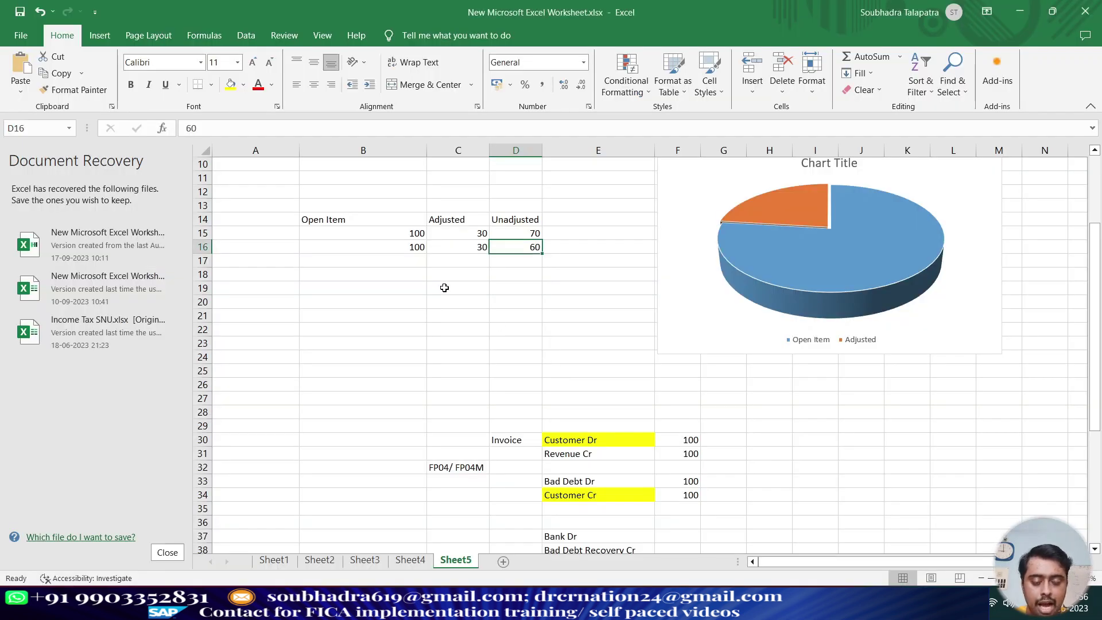
{"action": "left_click", "coordinate": [468, 253]}
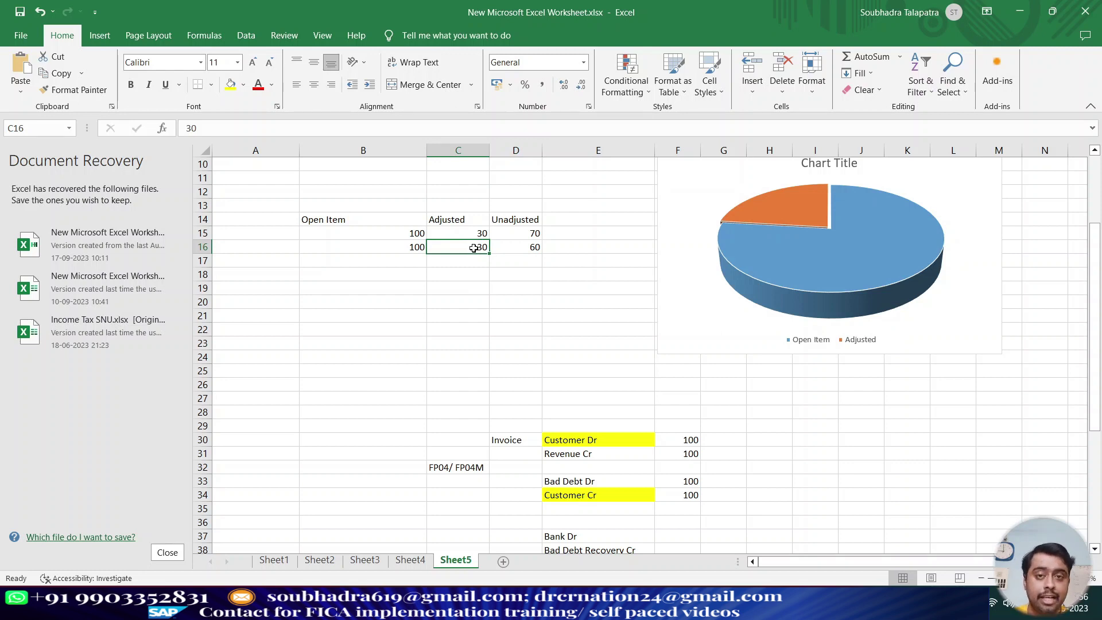
{"action": "left_click", "coordinate": [516, 257]}
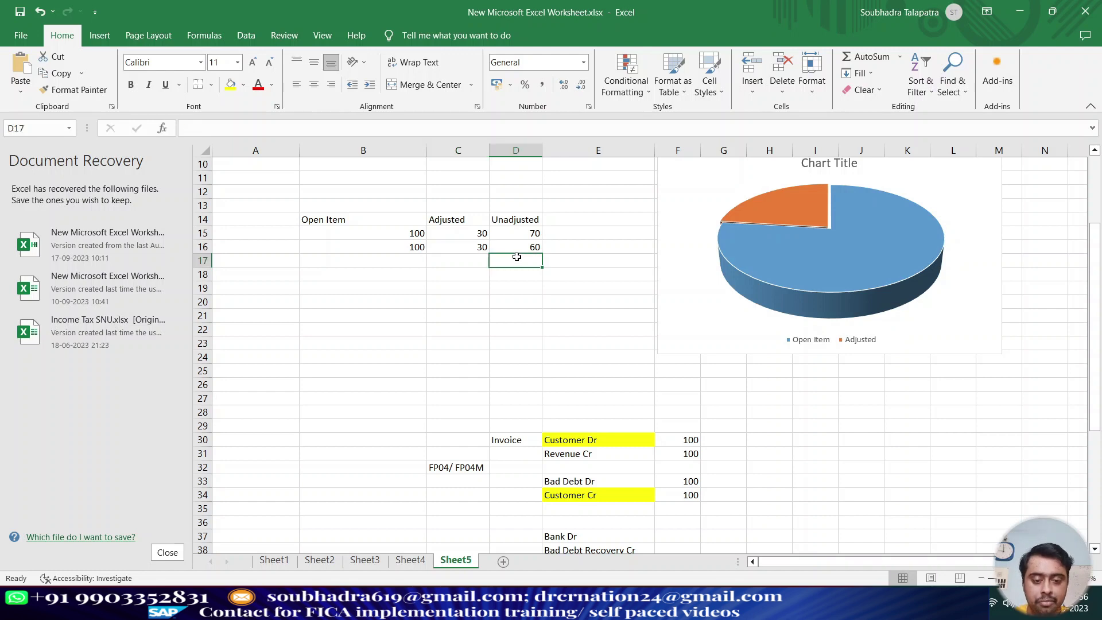
{"action": "left_click", "coordinate": [479, 259]}
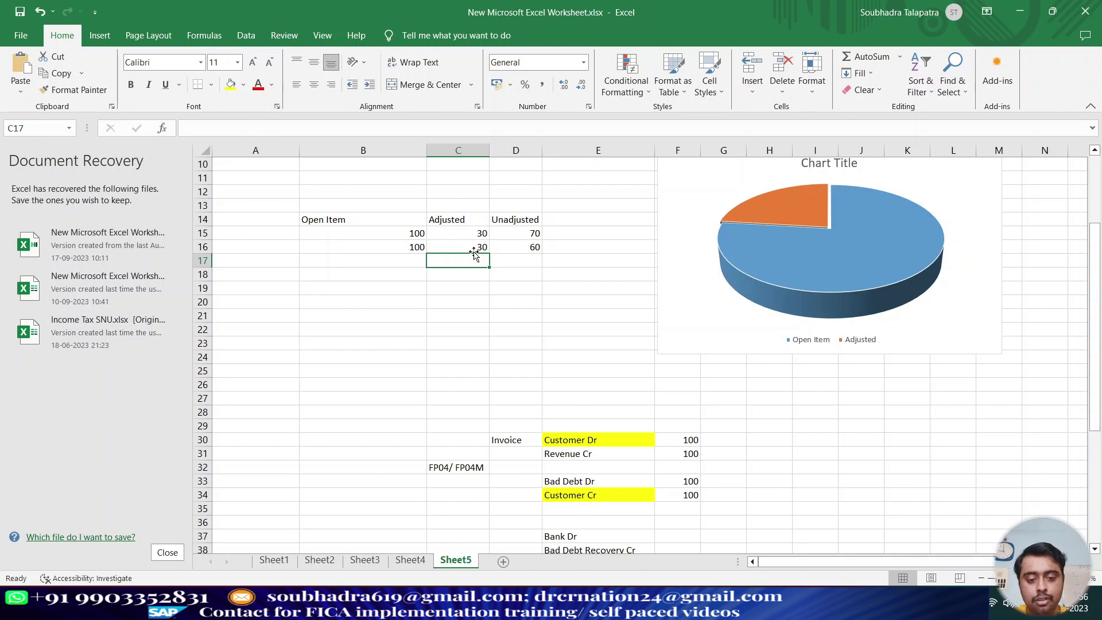
{"action": "left_click", "coordinate": [470, 247]}
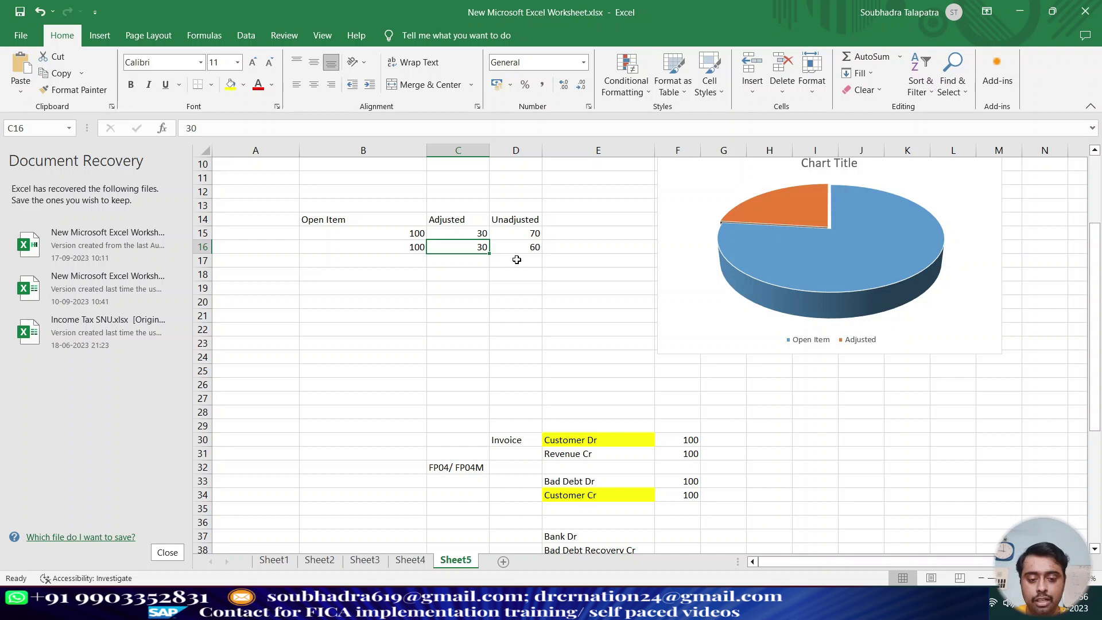
Add the column headings "Paid" in E14 and "Open" in F14 beside the Unadjusted column
{"action": "scroll", "coordinate": [517, 259], "scroll_direction": "up", "scroll_amount": 2}
{"action": "left_click", "coordinate": [565, 302]}
{"action": "type", "text": "Paid"}
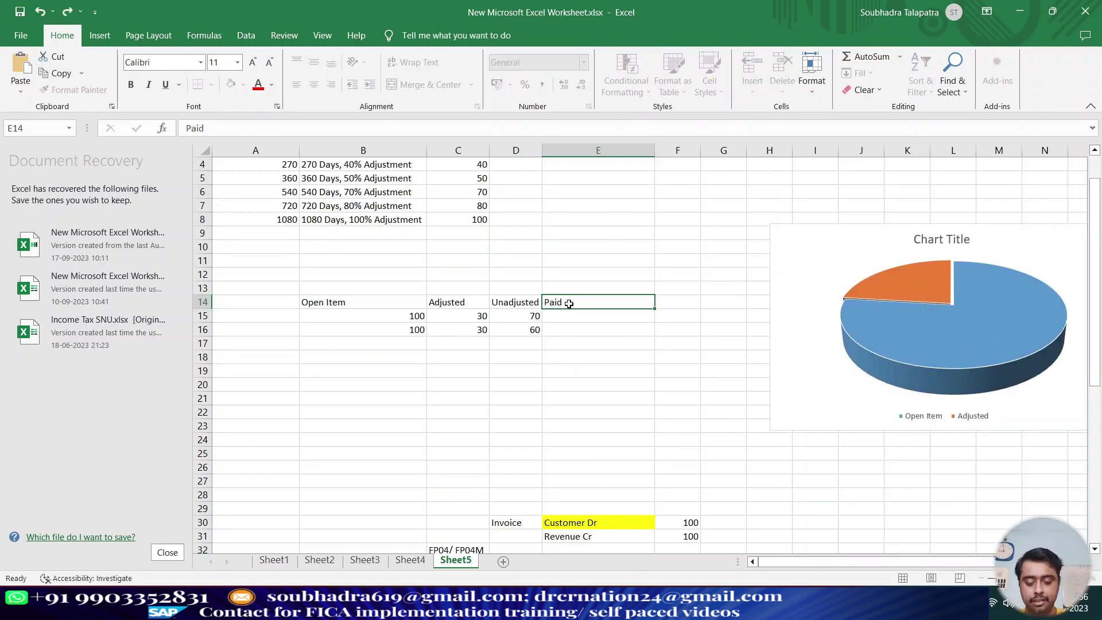
{"action": "key", "text": "Tab"}
{"action": "type", "text": "Open"}
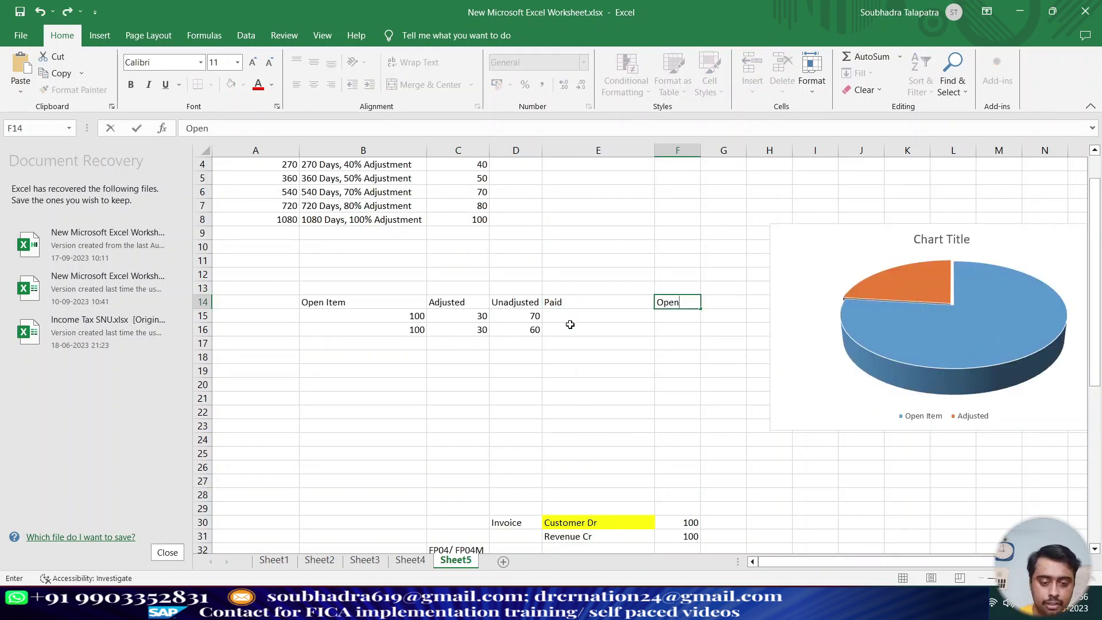
Fill in row 16 with a paid amount of 60 and an open amount of 40
{"action": "left_click", "coordinate": [569, 324]}
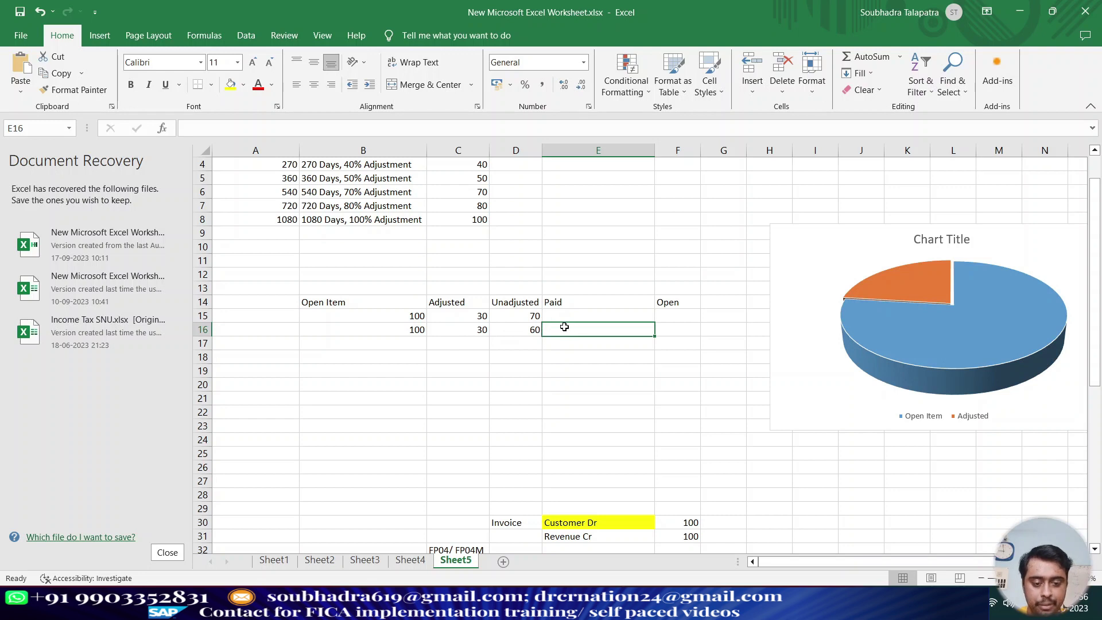
{"action": "type", "text": "60"}
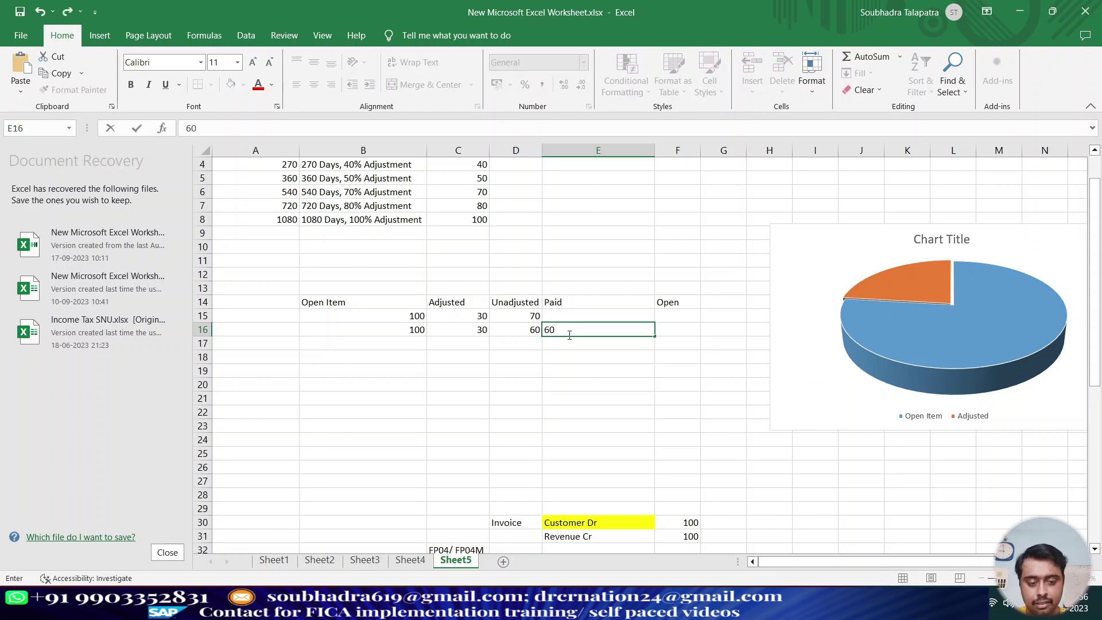
{"action": "left_click", "coordinate": [666, 328]}
{"action": "type", "text": "40"}
{"action": "left_click", "coordinate": [695, 402]}
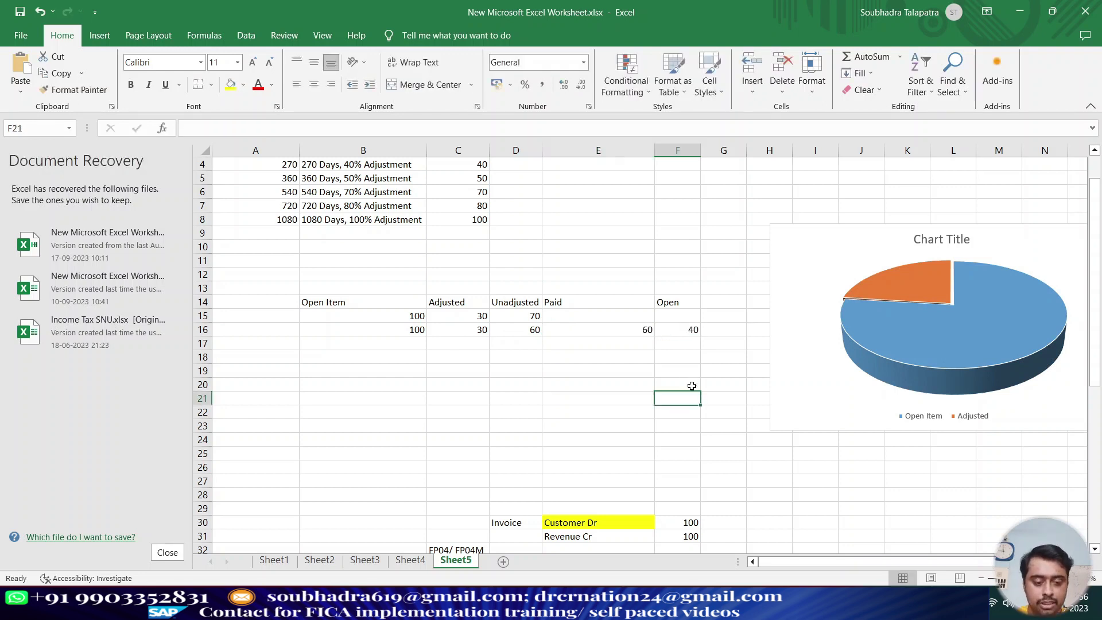
{"action": "left_click", "coordinate": [687, 325]}
{"action": "left_click", "coordinate": [467, 326]}
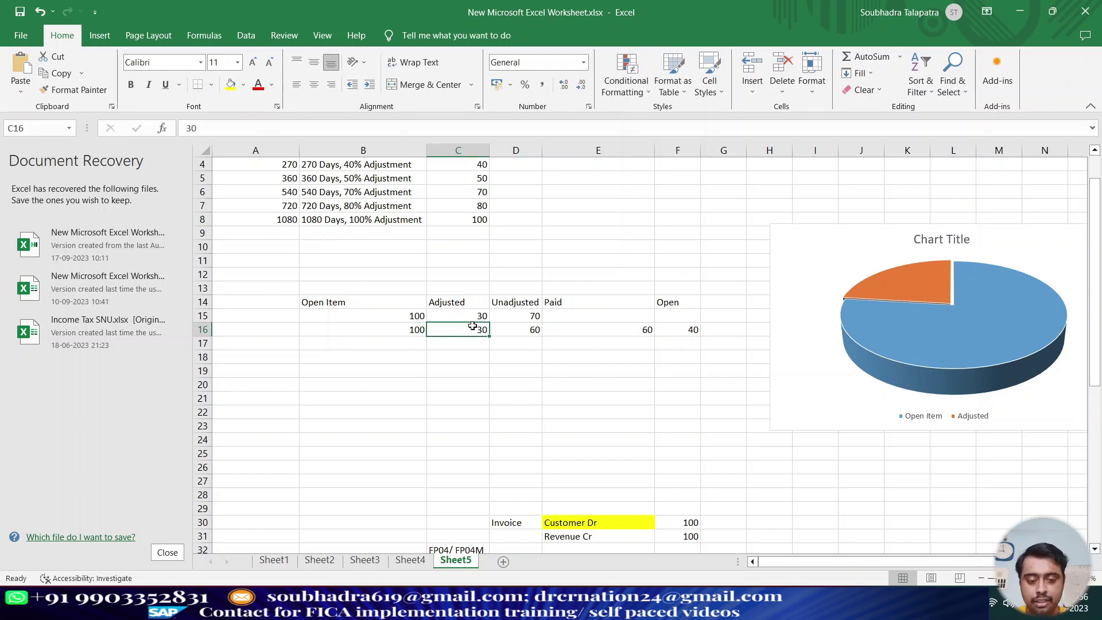
Record a second payment in row 17, with 20 as the paid amount and 20 as the open amount
{"action": "left_click", "coordinate": [614, 346]}
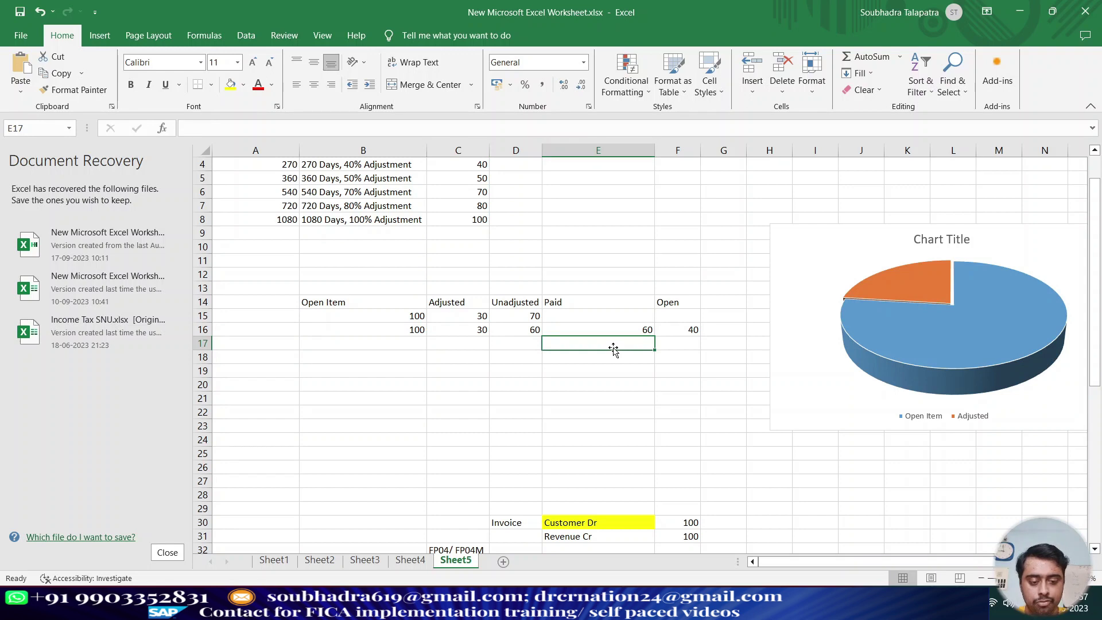
{"action": "type", "text": "20"}
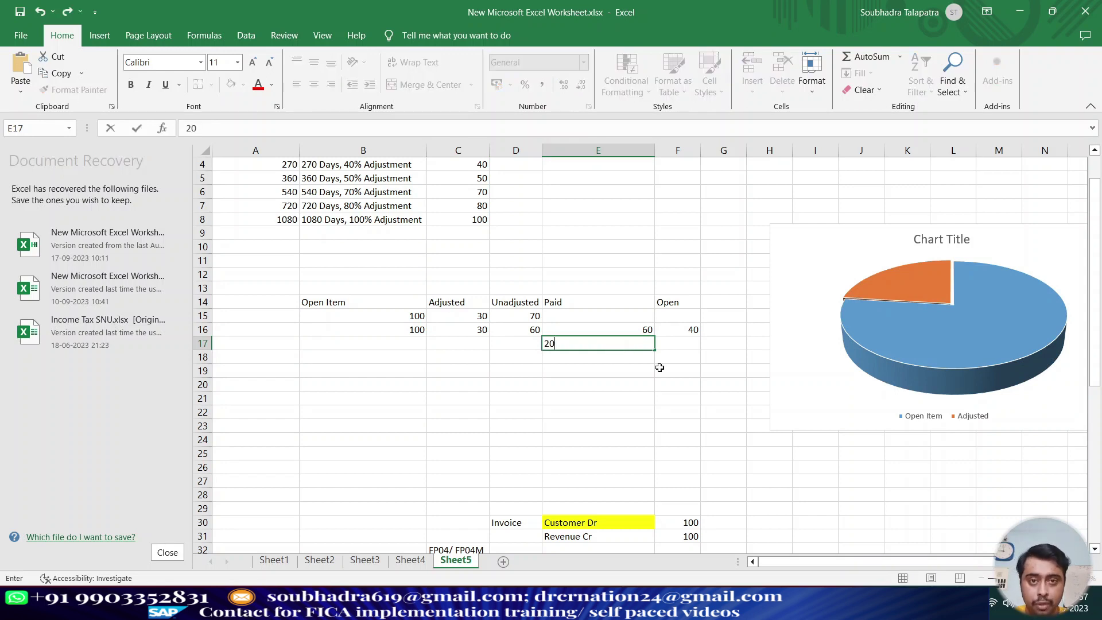
{"action": "key", "text": "Tab"}
{"action": "type", "text": "40"}
{"action": "key", "text": "BackSpace"}
{"action": "key", "text": "BackSpace"}
{"action": "type", "text": "20"}
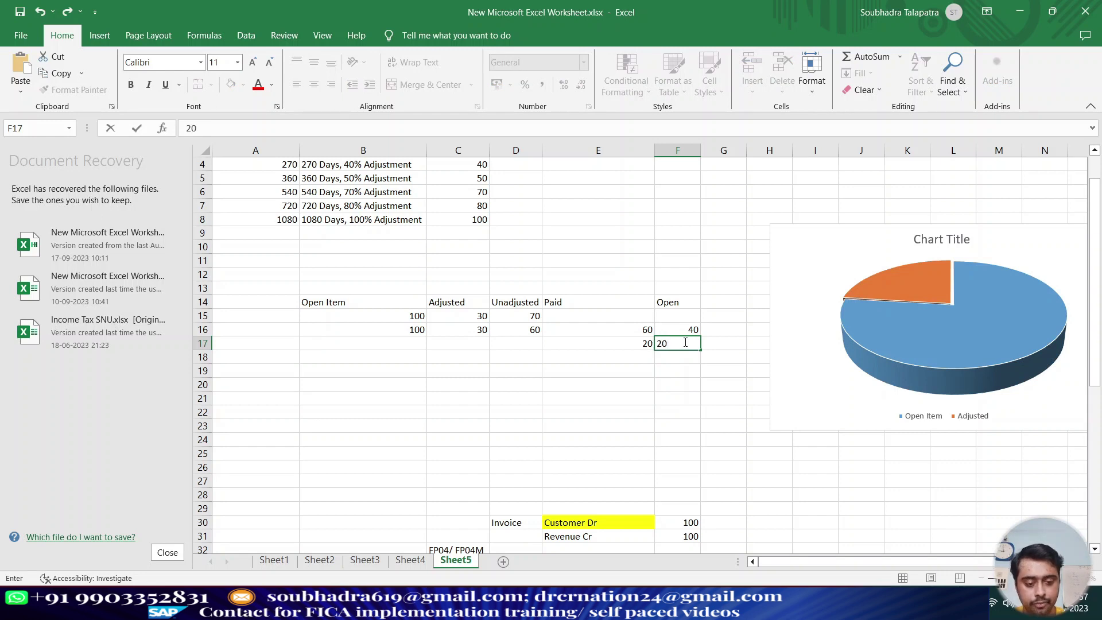
{"action": "left_click", "coordinate": [691, 376]}
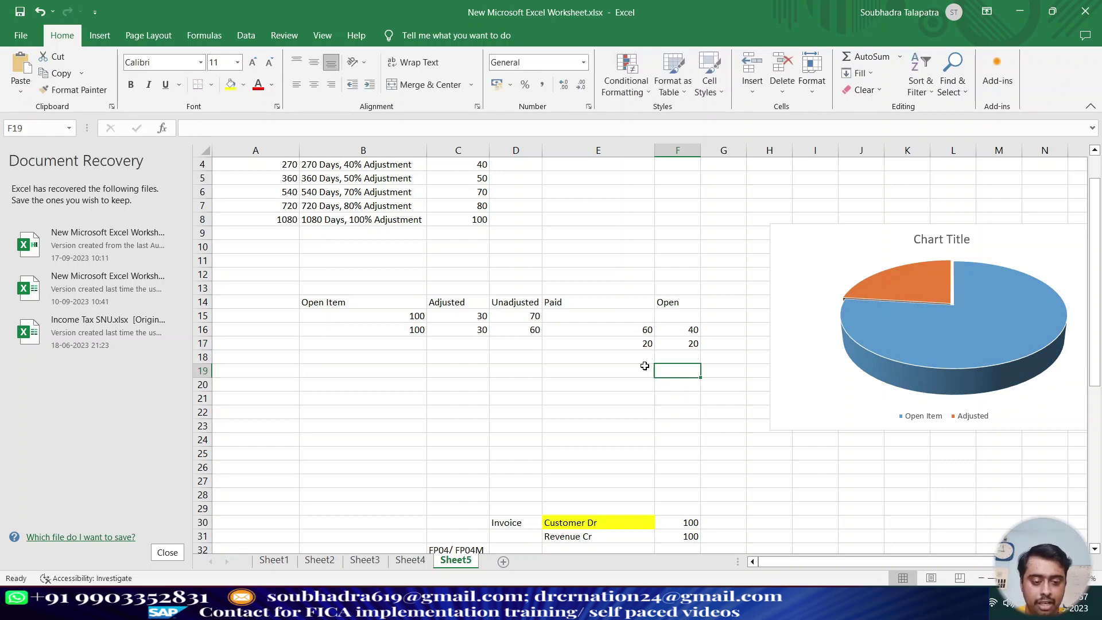
Compare the paid and open amounts in rows 16 and 17 with the adjusted amount in C16
{"action": "left_click", "coordinate": [632, 332]}
{"action": "left_click", "coordinate": [692, 330]}
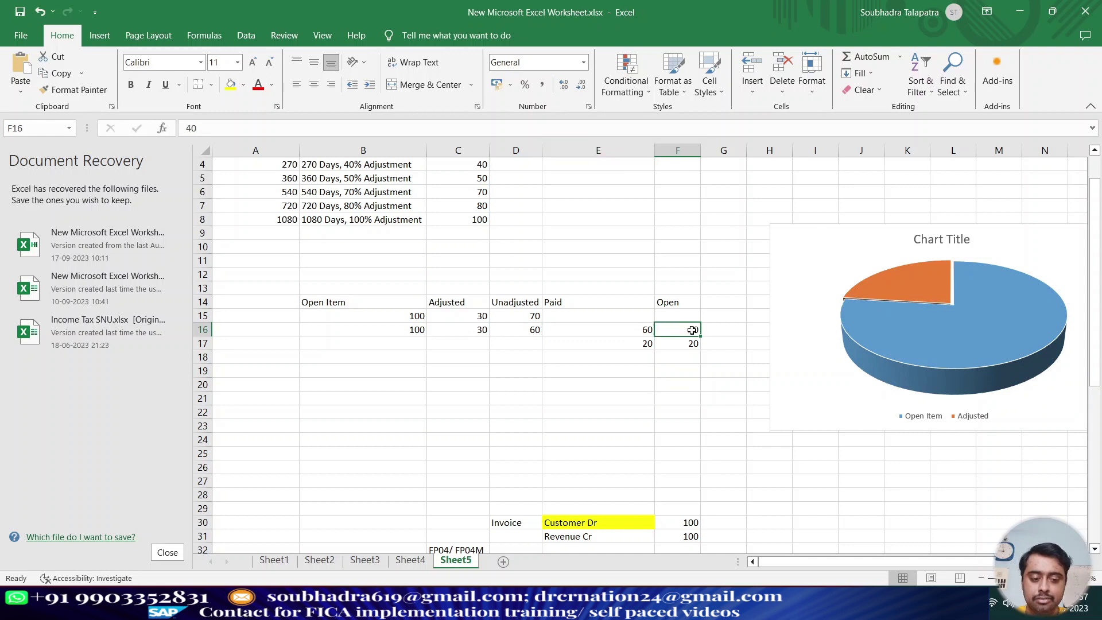
{"action": "left_click", "coordinate": [621, 345]}
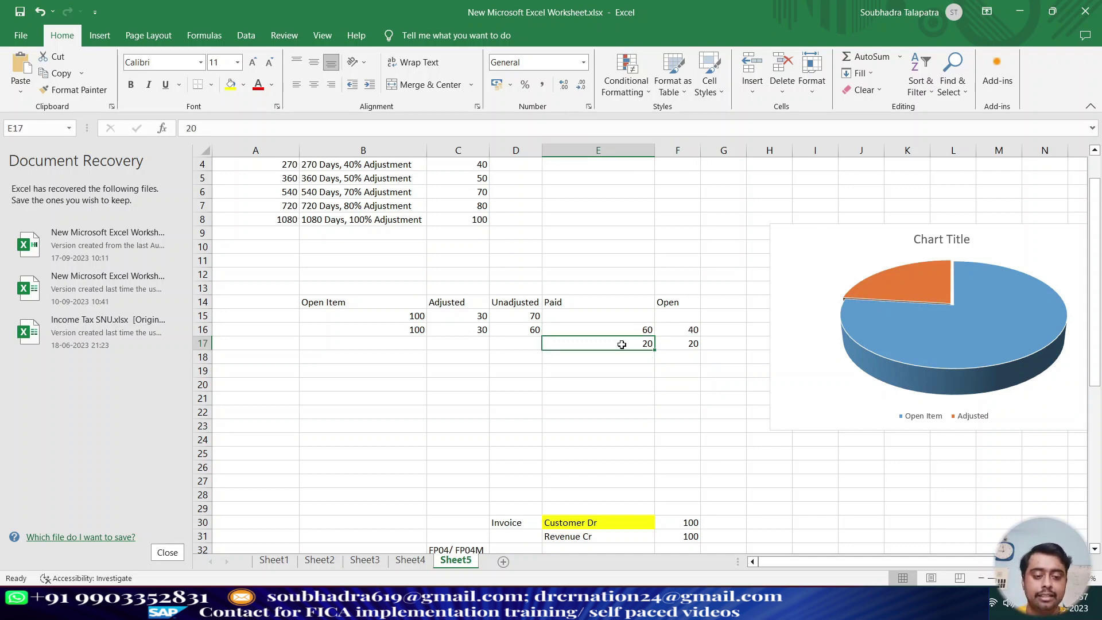
{"action": "left_click", "coordinate": [687, 343]}
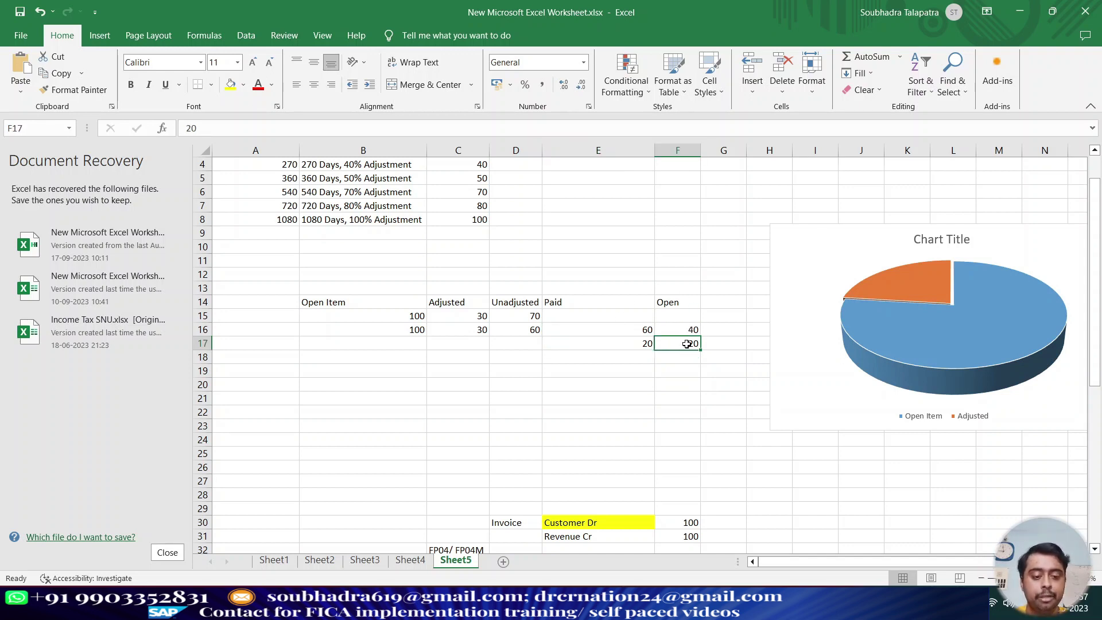
{"action": "left_click", "coordinate": [482, 331]}
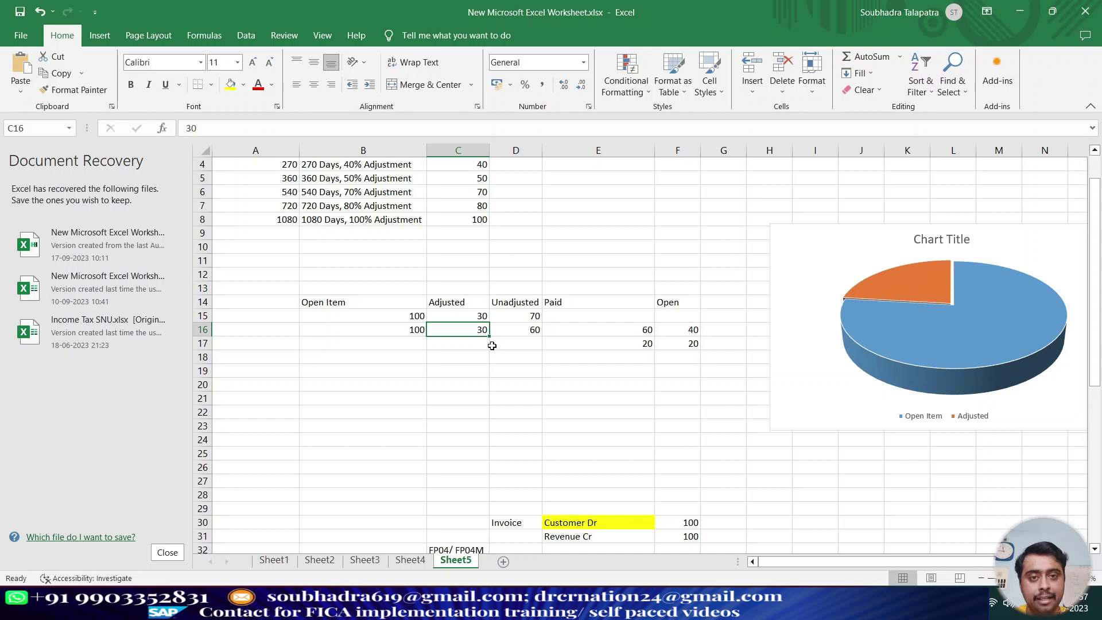
{"action": "left_click", "coordinate": [687, 345]}
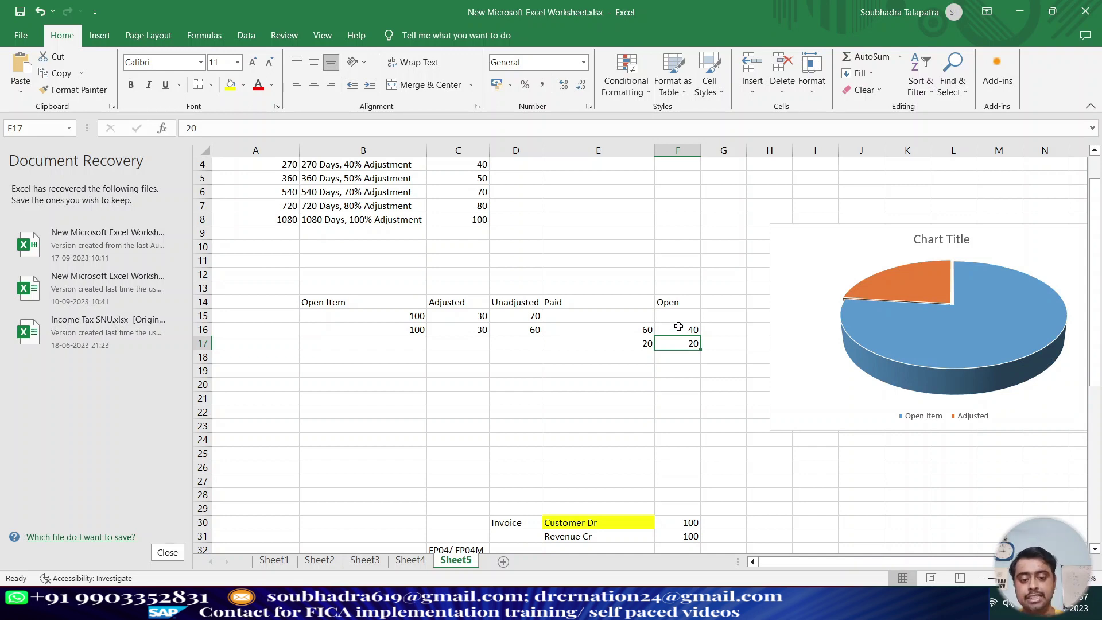
{"action": "left_click", "coordinate": [472, 329]}
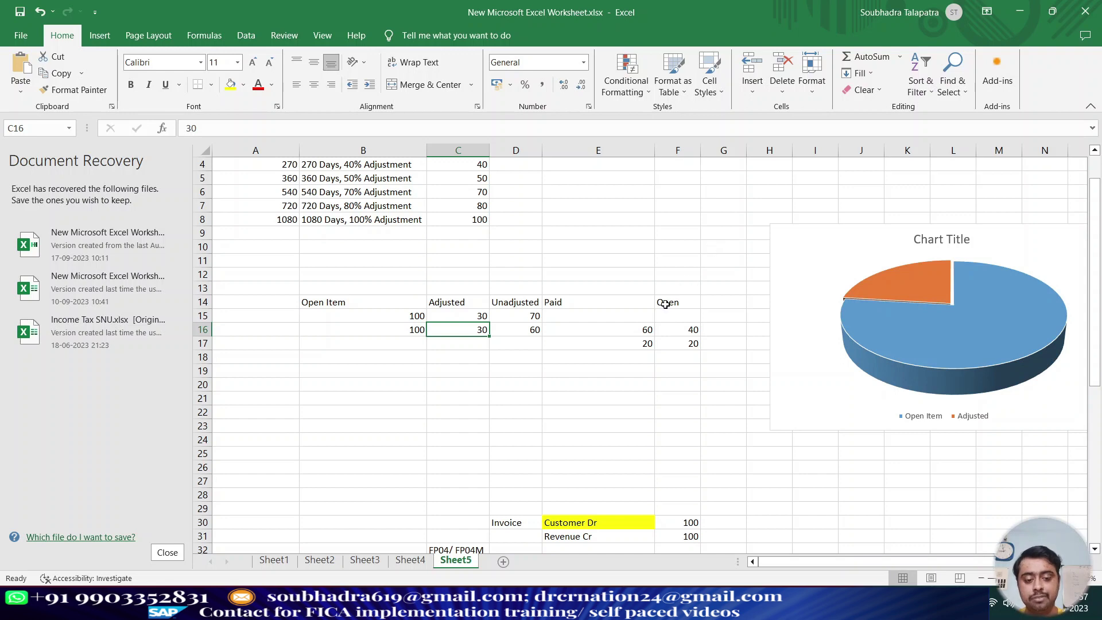
{"action": "left_click", "coordinate": [619, 342]}
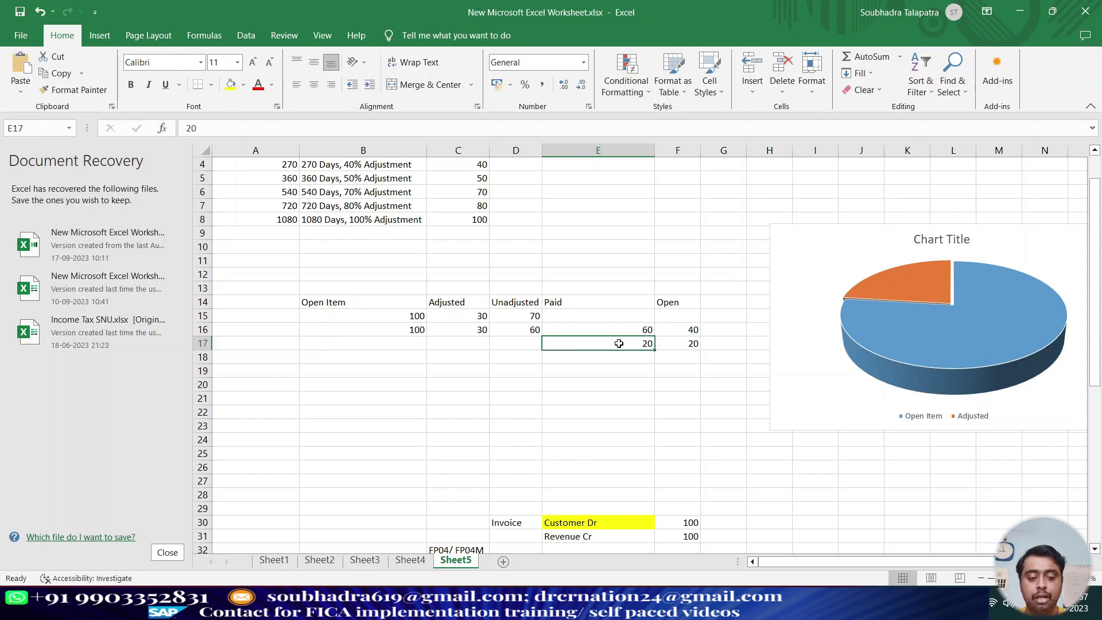
{"action": "left_click", "coordinate": [695, 341]}
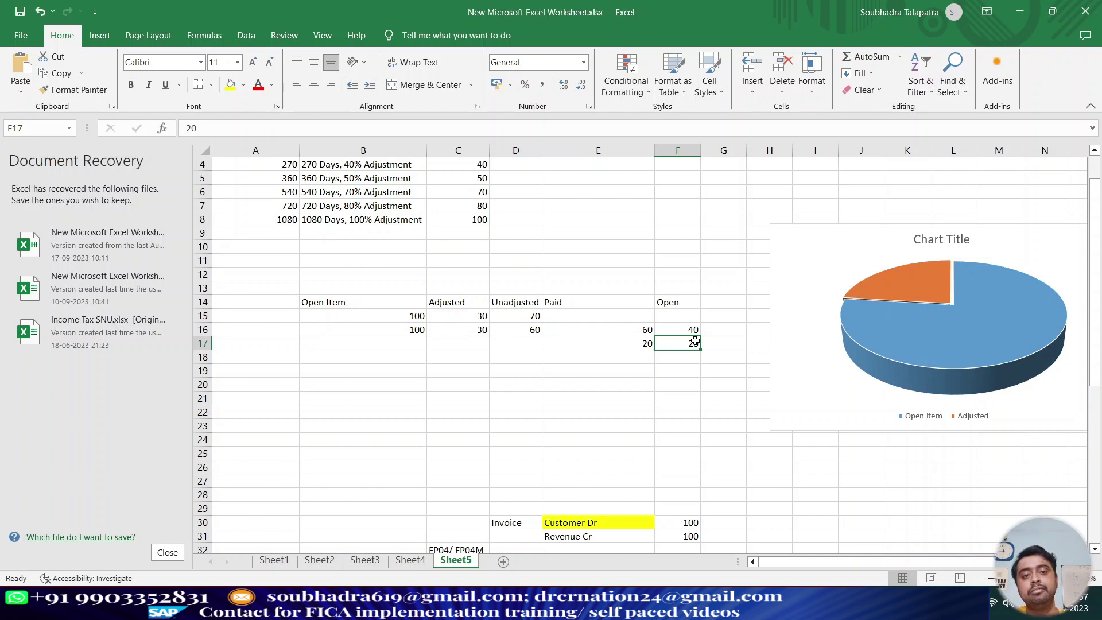
{"action": "left_click", "coordinate": [633, 342]}
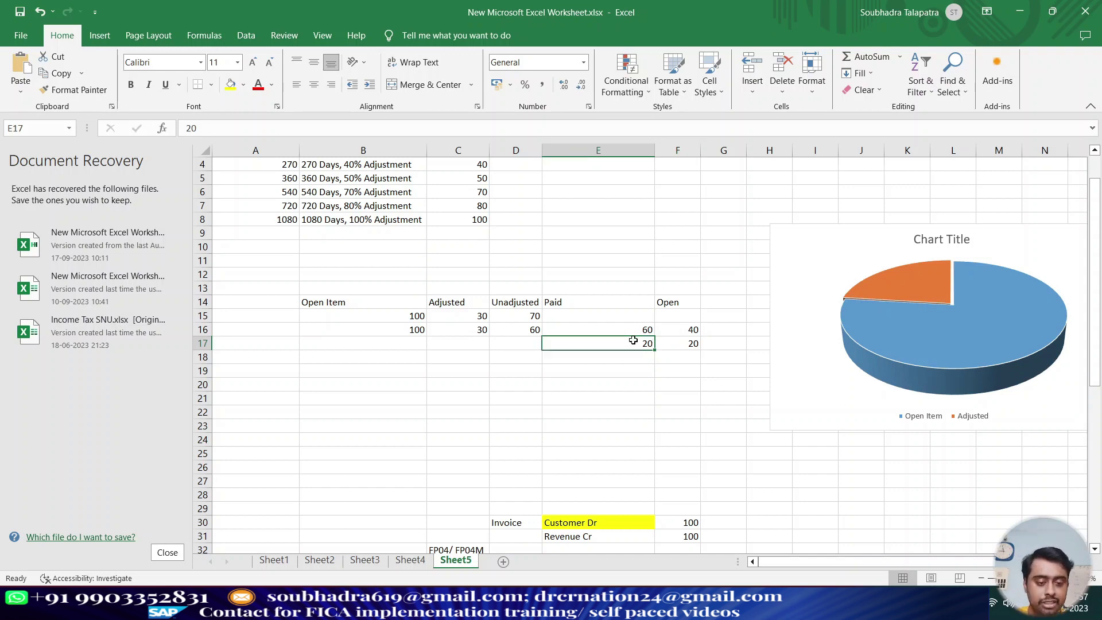
In SAP payment lot IVA2, enter a payment of 20 with selection type B for the customer's receivable document
{"action": "type", "text": "20"}
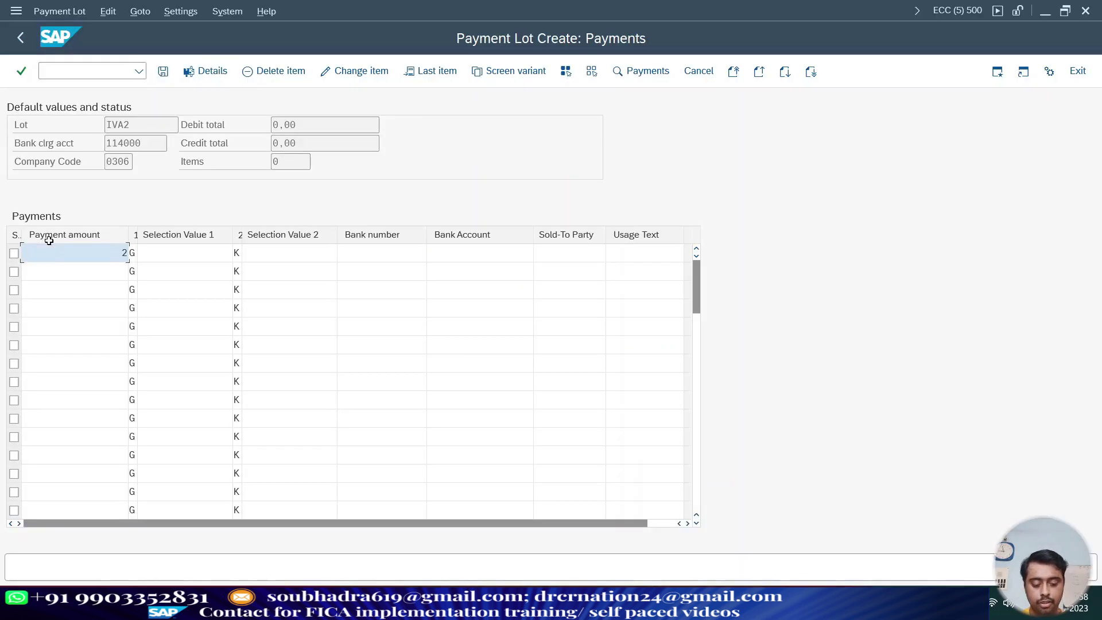
{"action": "key", "text": "Tab"}
{"action": "type", "text": "b"}
{"action": "key", "text": "Tab"}
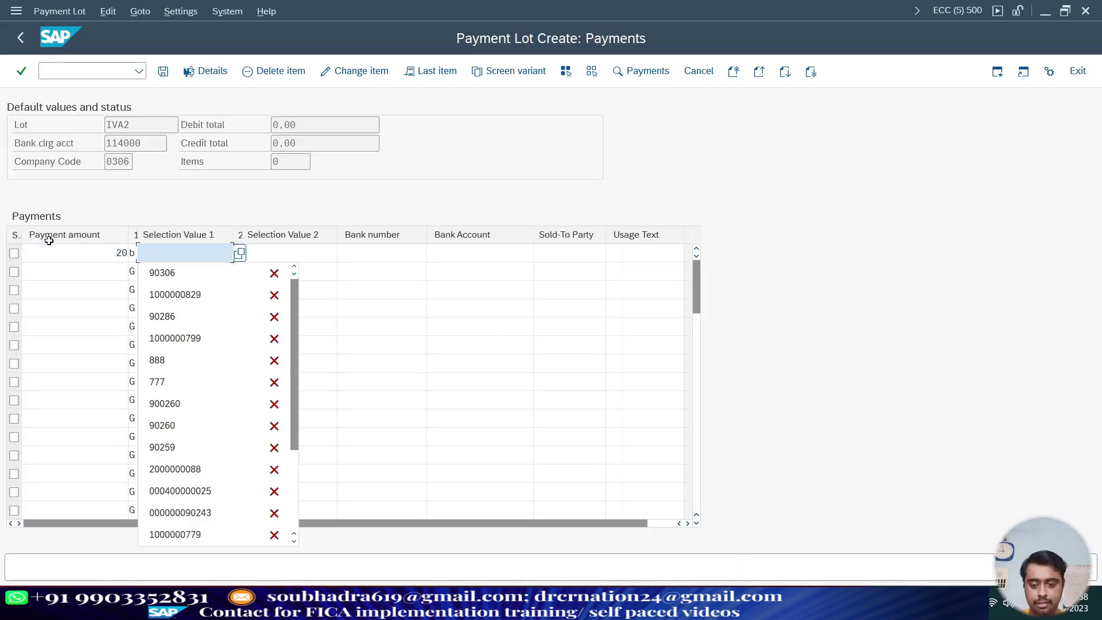
{"action": "left_click", "coordinate": [217, 275]}
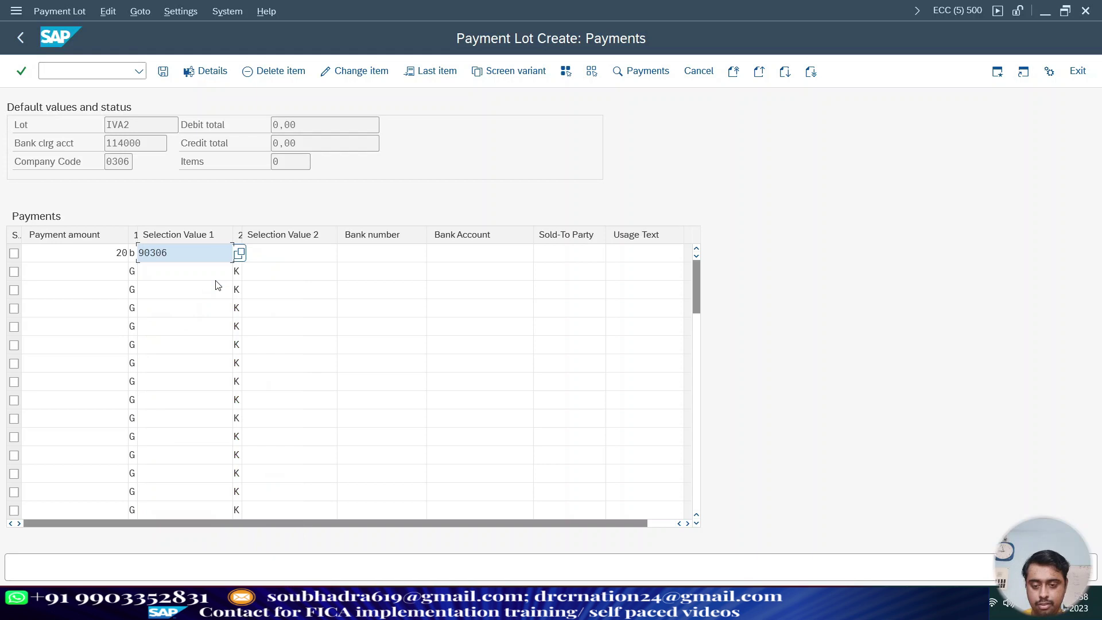
{"action": "key", "text": "Return"}
Return to the payment lot's initial screen, then close and post lot IVA2
{"action": "left_click", "coordinate": [20, 38]}
{"action": "left_click", "coordinate": [20, 38]}
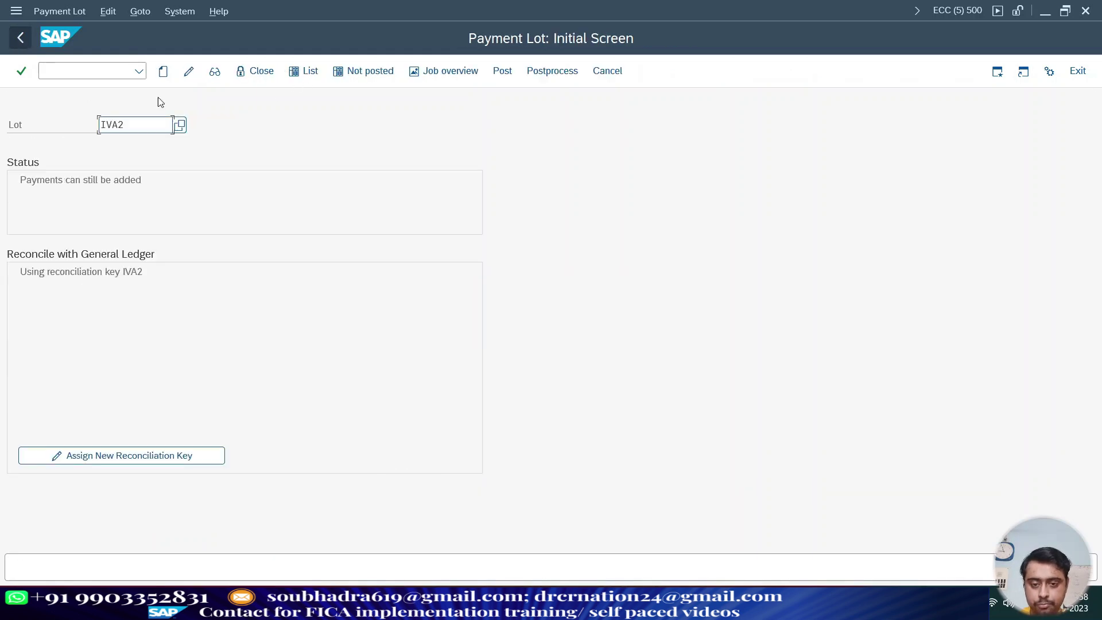
{"action": "left_click", "coordinate": [251, 75]}
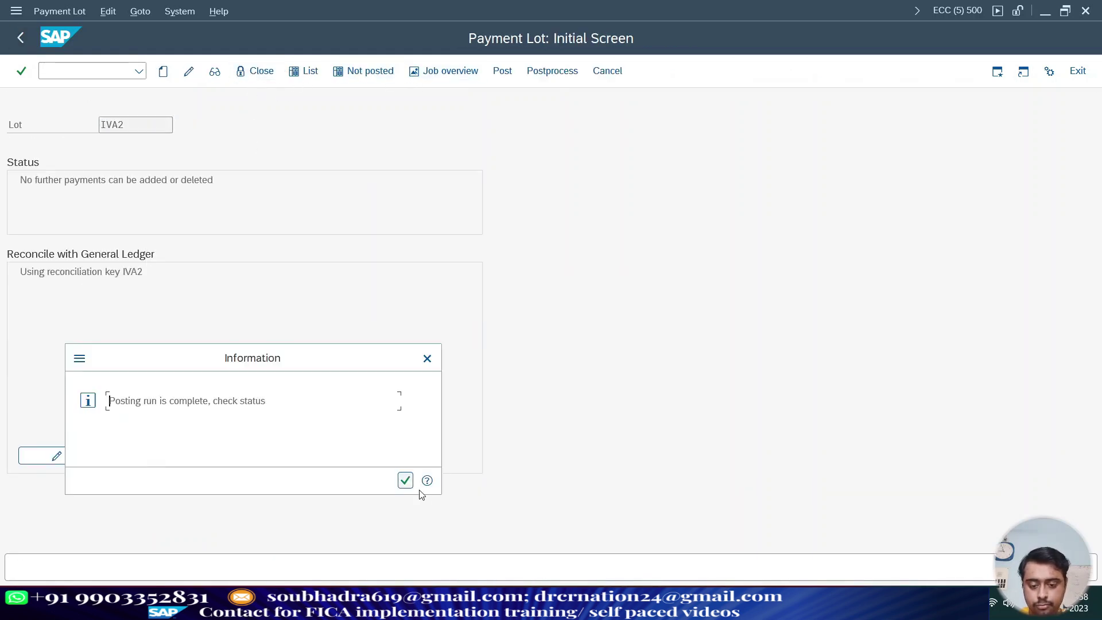
{"action": "left_click", "coordinate": [405, 479]}
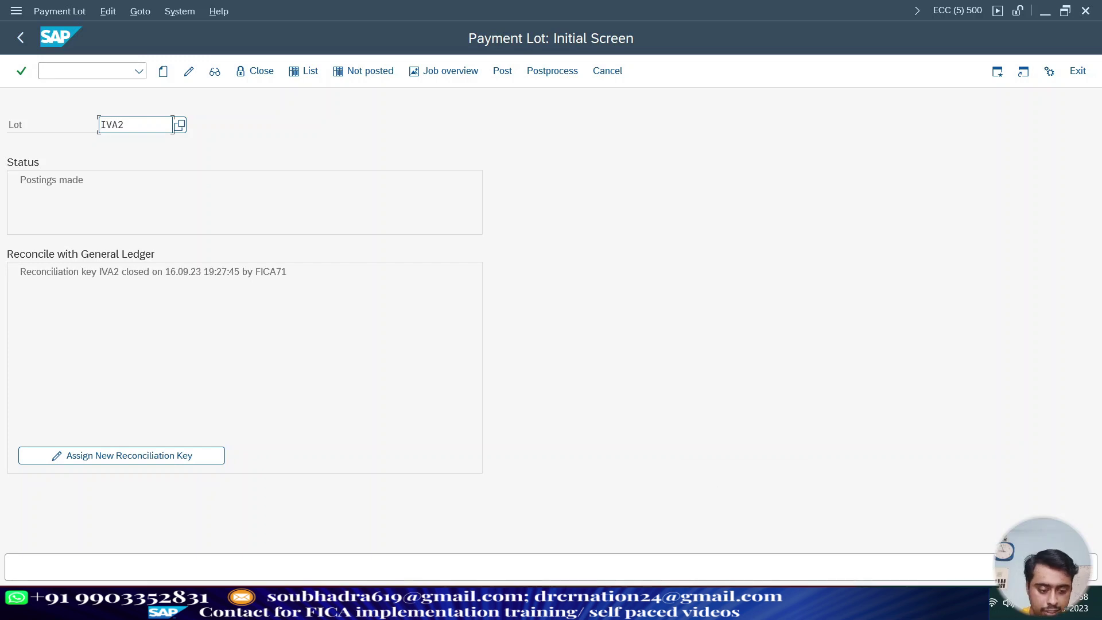
Switch to the account display session and refresh the customer's receivables list to check the open amount after the second payment
{"action": "left_click", "coordinate": [421, 511]}
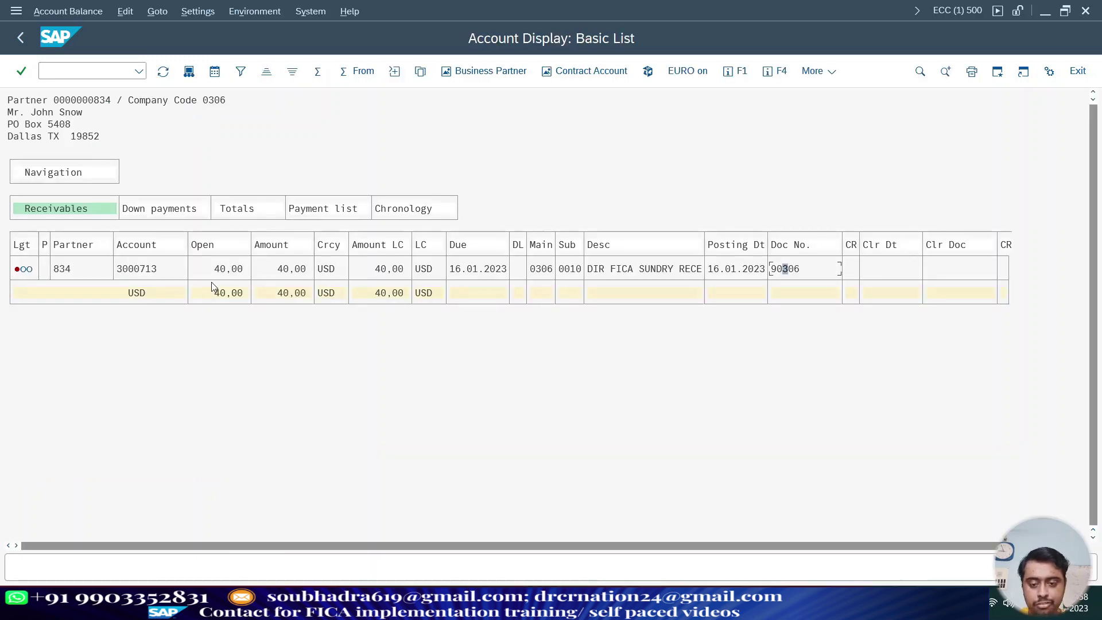
{"action": "left_click", "coordinate": [163, 71]}
{"action": "left_click", "coordinate": [224, 271]}
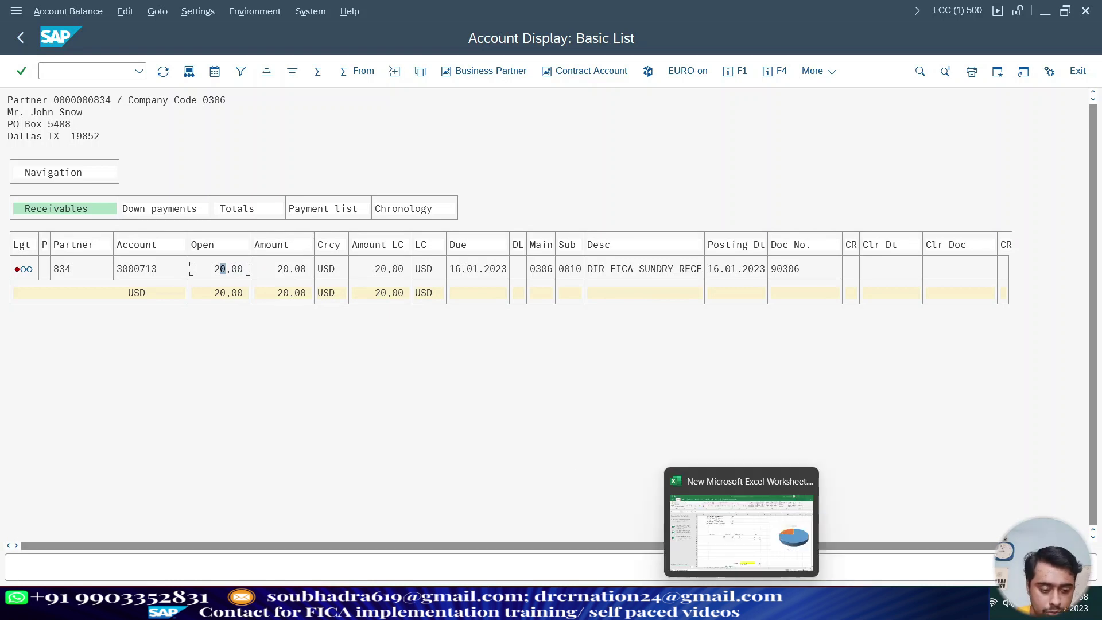
Switch to the Transfer Post Adjusted Receivables session, leave the IVA2 log and copy that run's parameters to a new run IVA3
{"action": "mouse_move", "coordinate": [772, 603]}
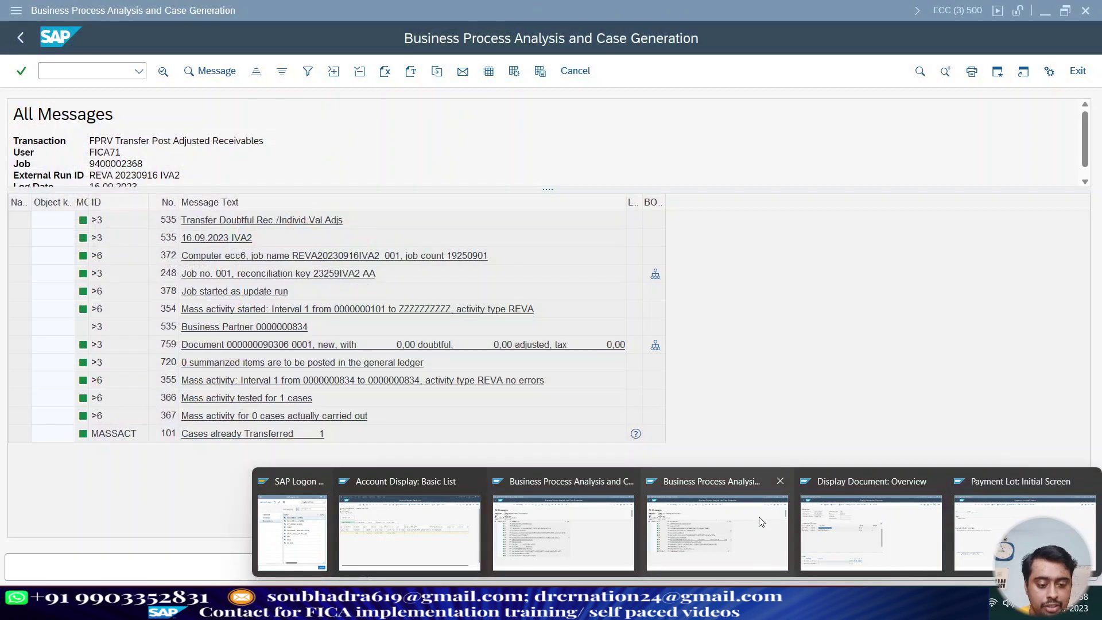
{"action": "left_click", "coordinate": [761, 521]}
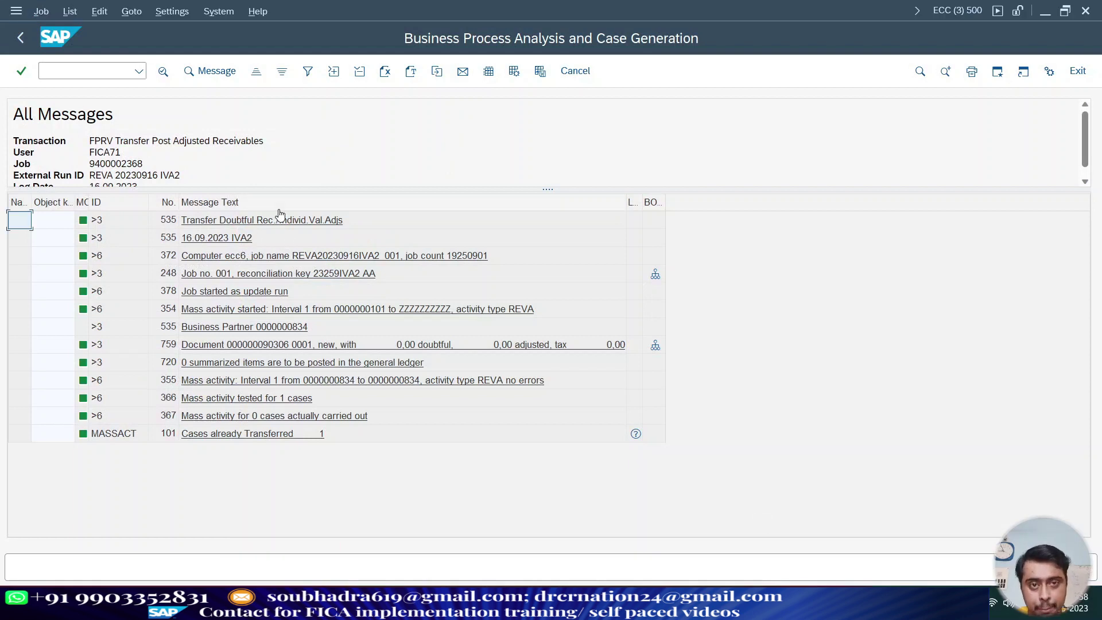
{"action": "left_click", "coordinate": [22, 39]}
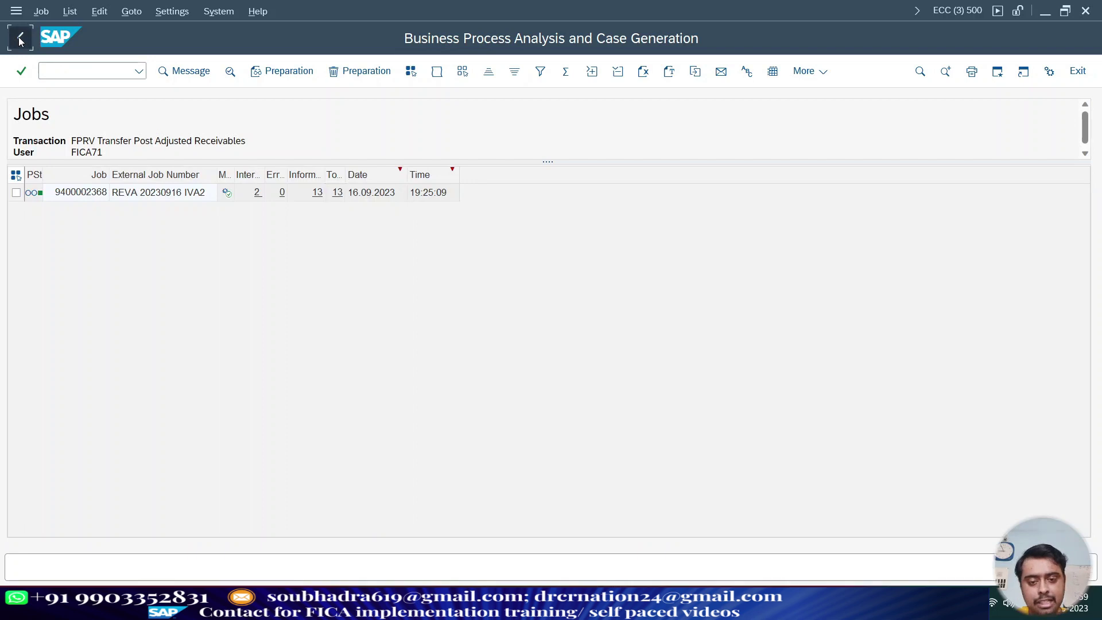
{"action": "left_click", "coordinate": [20, 39]}
{"action": "left_click", "coordinate": [189, 72]}
{"action": "left_click", "coordinate": [341, 265]}
{"action": "type", "text": "iva3"}
{"action": "key", "text": "Return"}
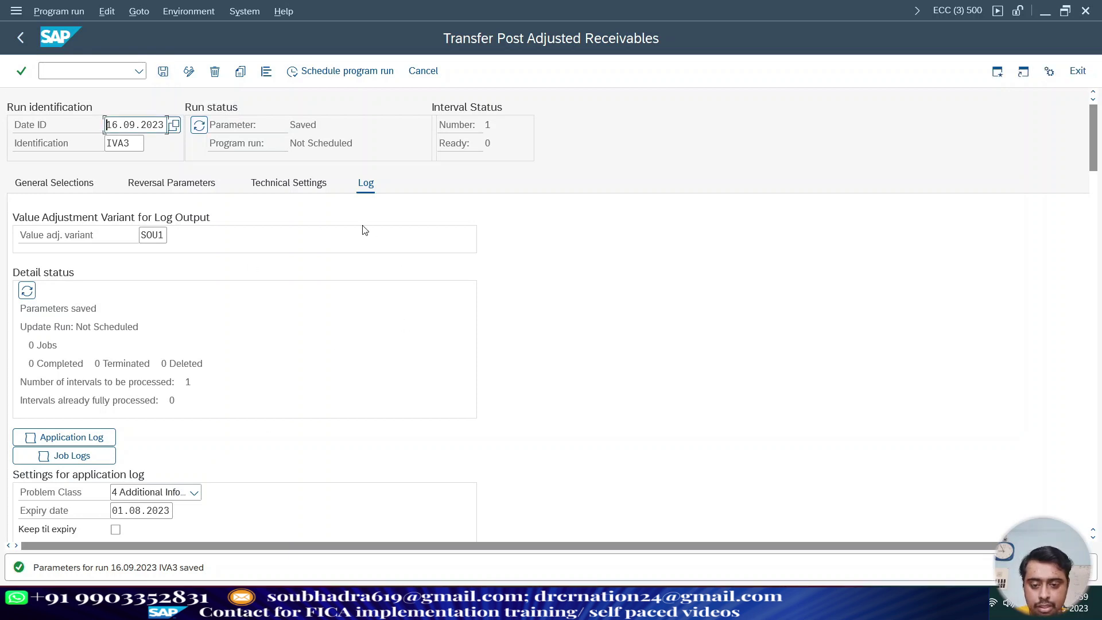
Schedule the program run for IVA3 and display all messages in its application log
{"action": "left_click", "coordinate": [331, 77]}
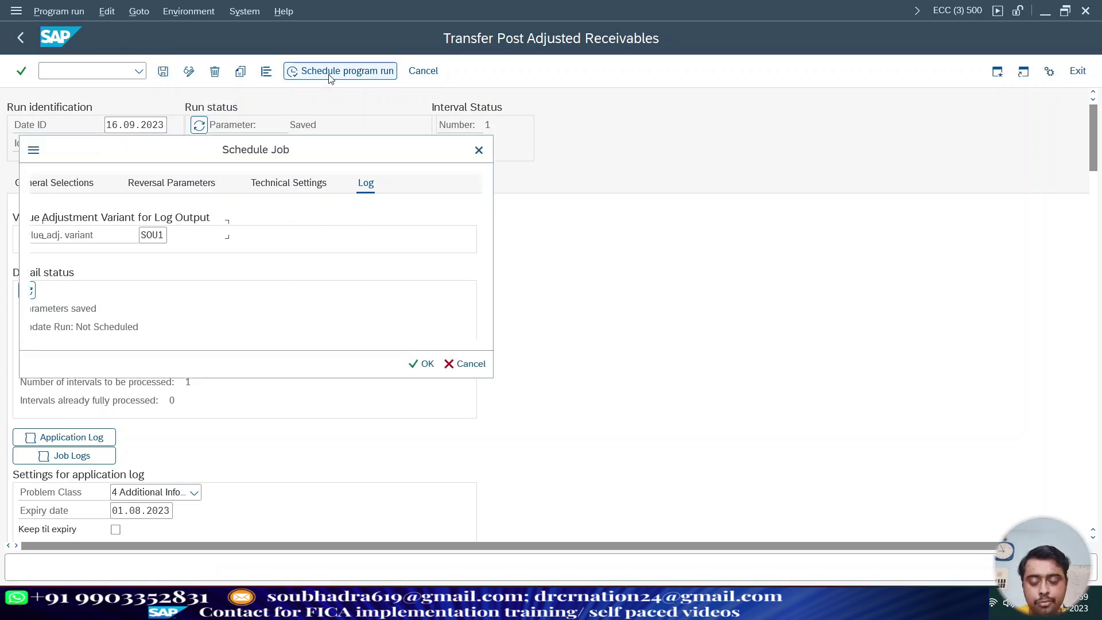
{"action": "left_click", "coordinate": [423, 365]}
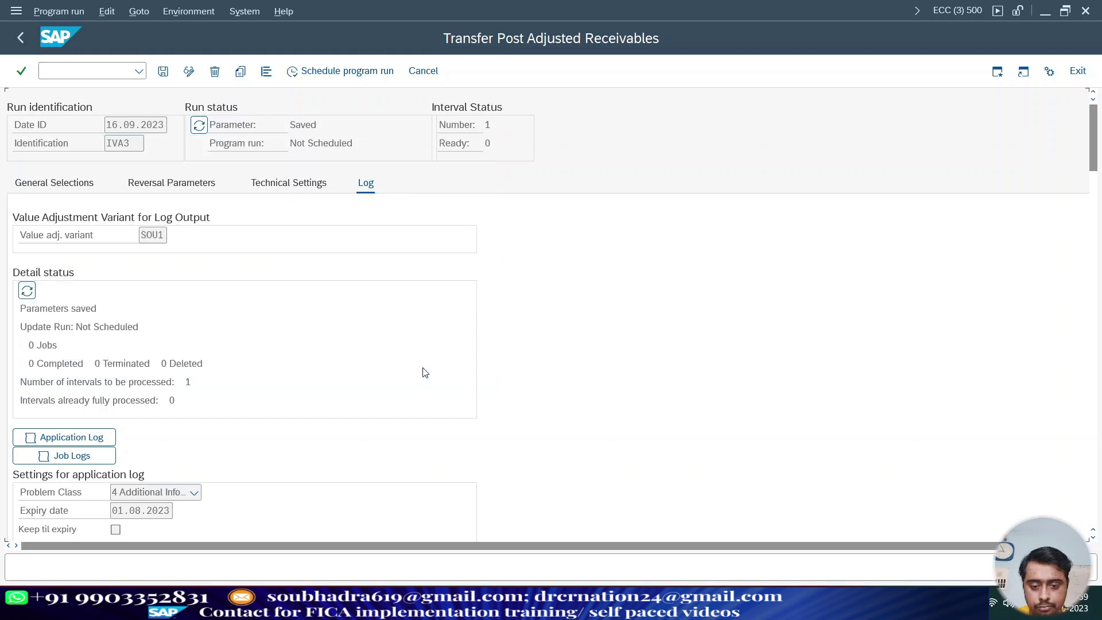
{"action": "left_click", "coordinate": [99, 455]}
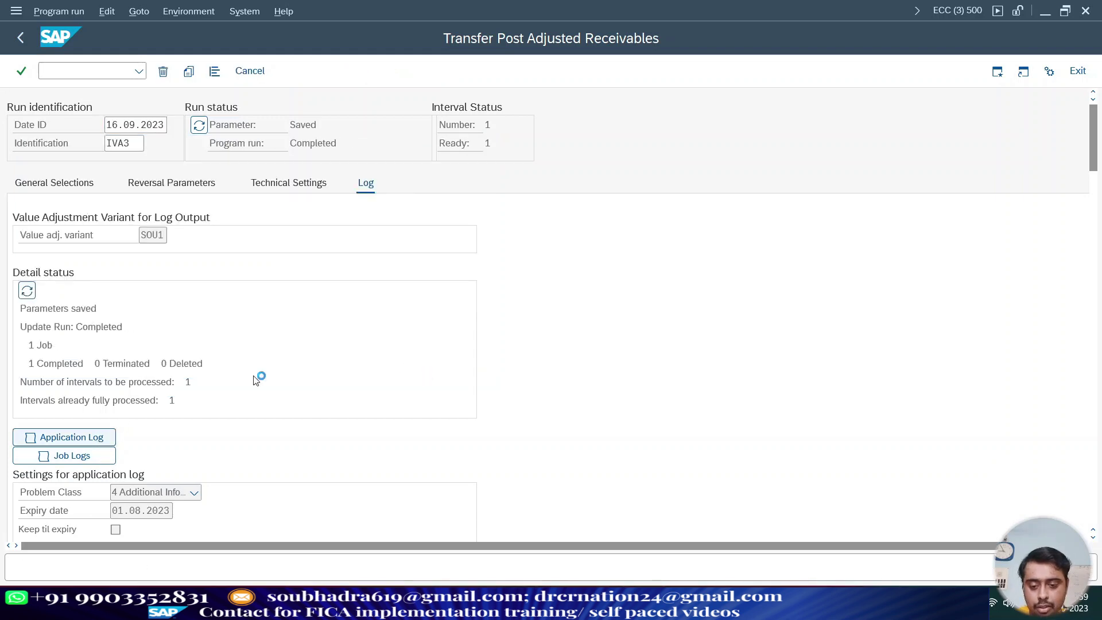
{"action": "left_click", "coordinate": [338, 195]}
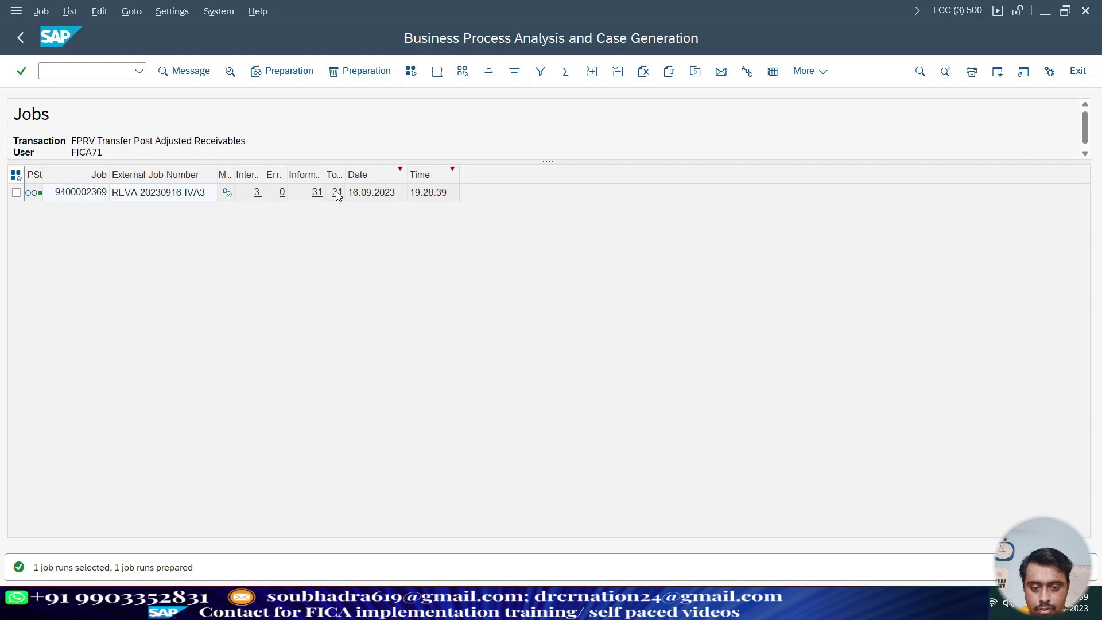
Examine the IVA3 messages on the adjusted amounts and open the transfer posting document for the receivable corrections
{"action": "scroll", "coordinate": [437, 350], "scroll_direction": "down", "scroll_amount": 1}
{"action": "scroll", "coordinate": [437, 351], "scroll_direction": "down", "scroll_amount": 2}
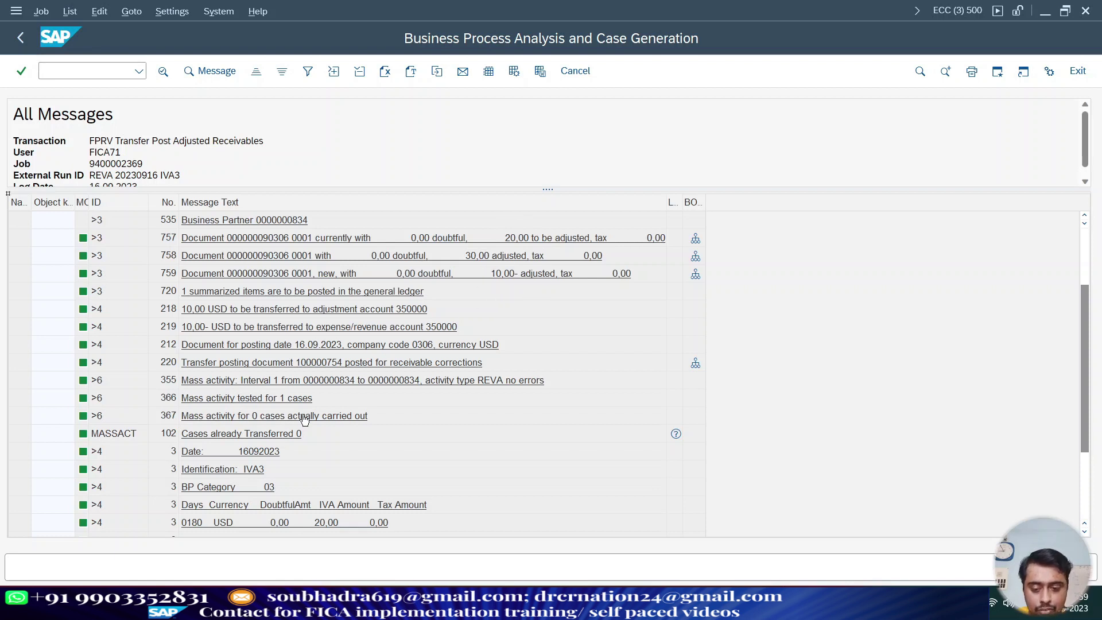
{"action": "scroll", "coordinate": [322, 429], "scroll_direction": "down", "scroll_amount": 1}
{"action": "left_click", "coordinate": [315, 344]}
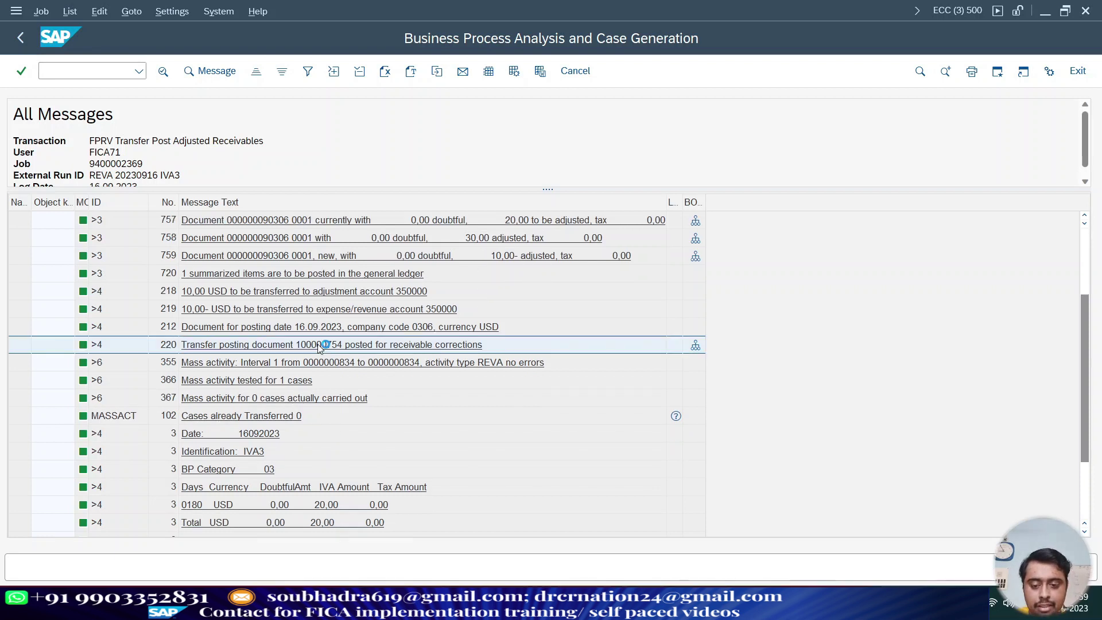
In the account display session, open the receivable's adjustment details and check the corrected amount and posted corrected total
{"action": "key", "text": "F1"}
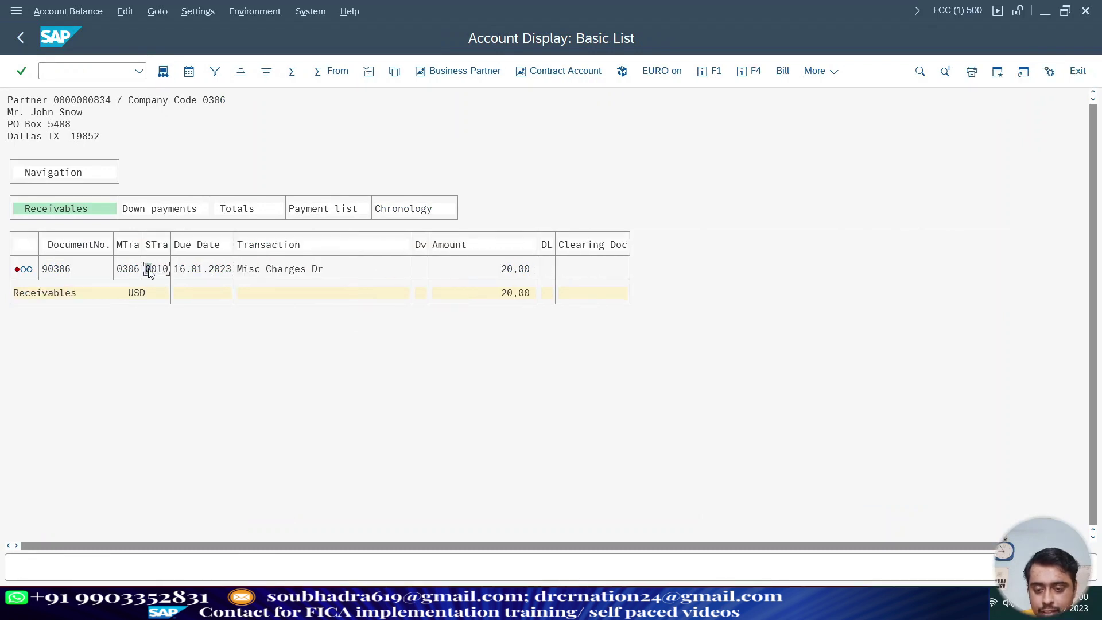
{"action": "double_click", "coordinate": [148, 270]}
{"action": "scroll", "coordinate": [226, 392], "scroll_direction": "down", "scroll_amount": 3}
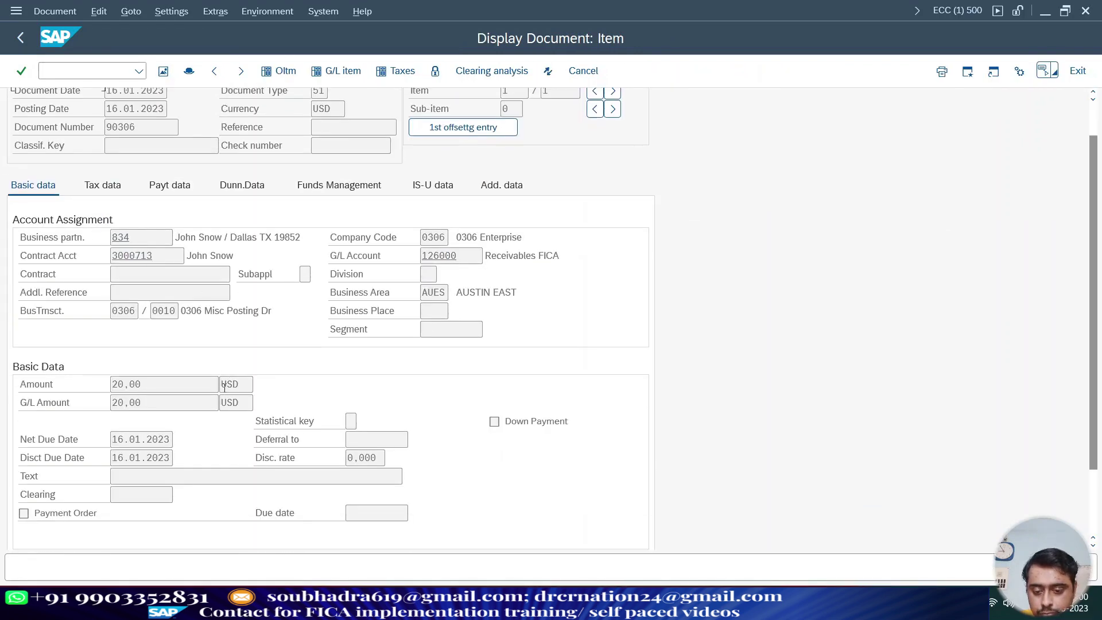
{"action": "left_click", "coordinate": [499, 541]}
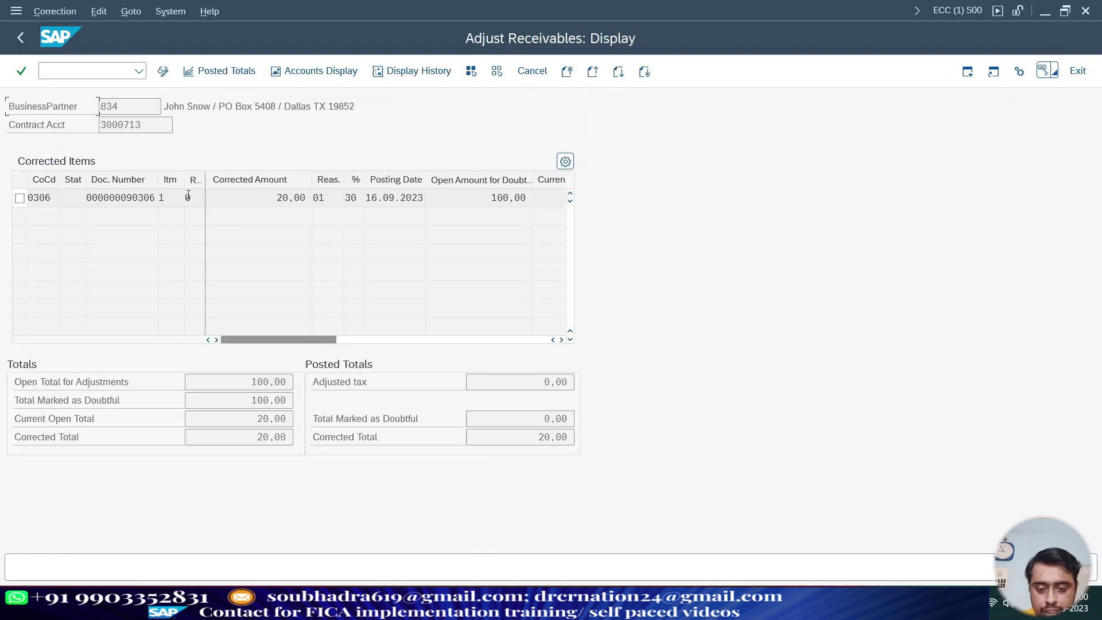
{"action": "left_click_drag", "start_coordinate": [276, 199], "coordinate": [324, 191]}
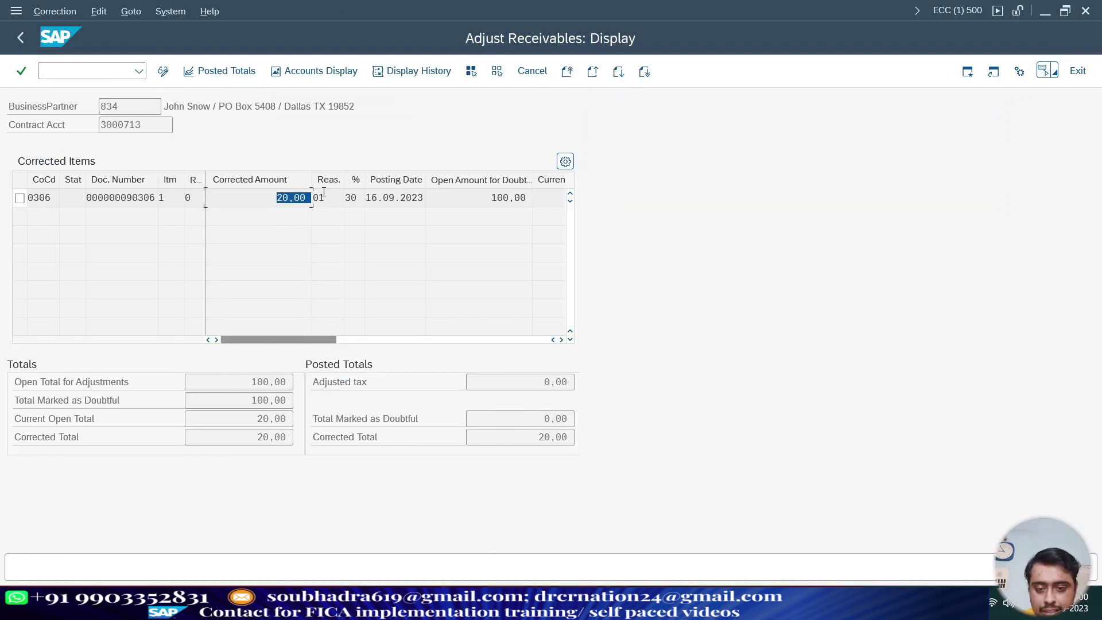
{"action": "left_click_drag", "start_coordinate": [537, 440], "coordinate": [606, 436]}
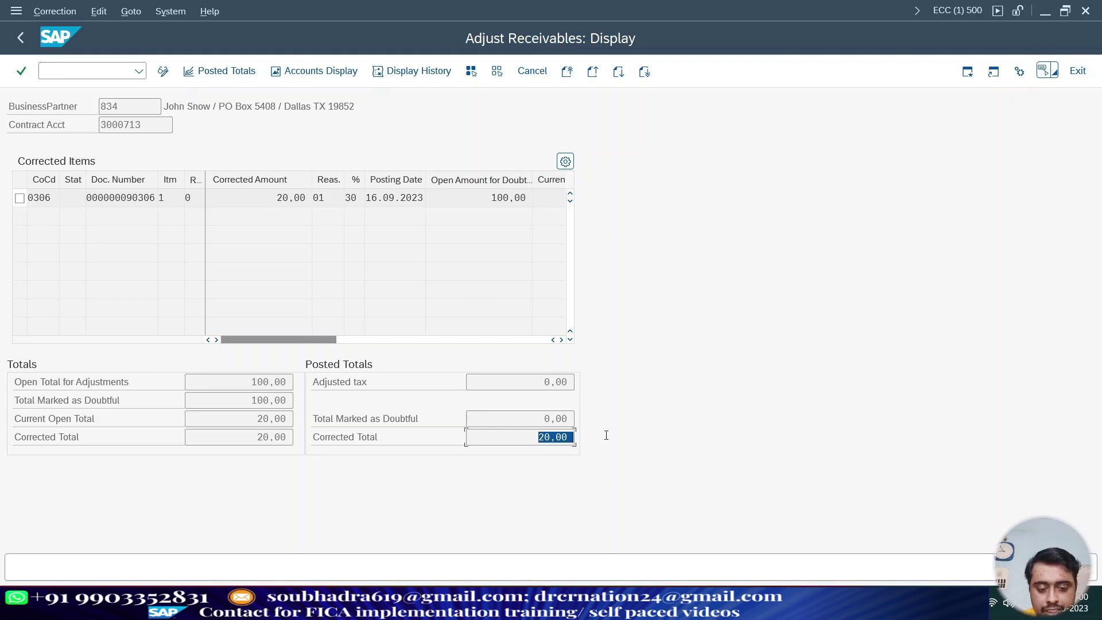
Display the corrected item's posted totals, compare its two individual value adjustment postings and return to the receivables list
{"action": "left_click", "coordinate": [20, 198]}
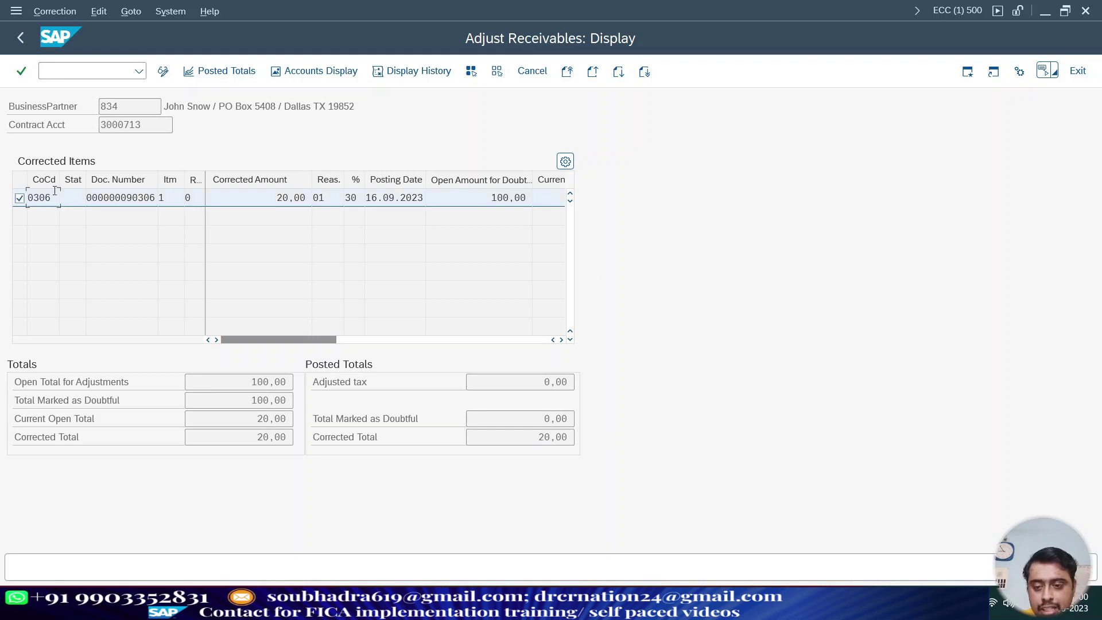
{"action": "left_click", "coordinate": [244, 73]}
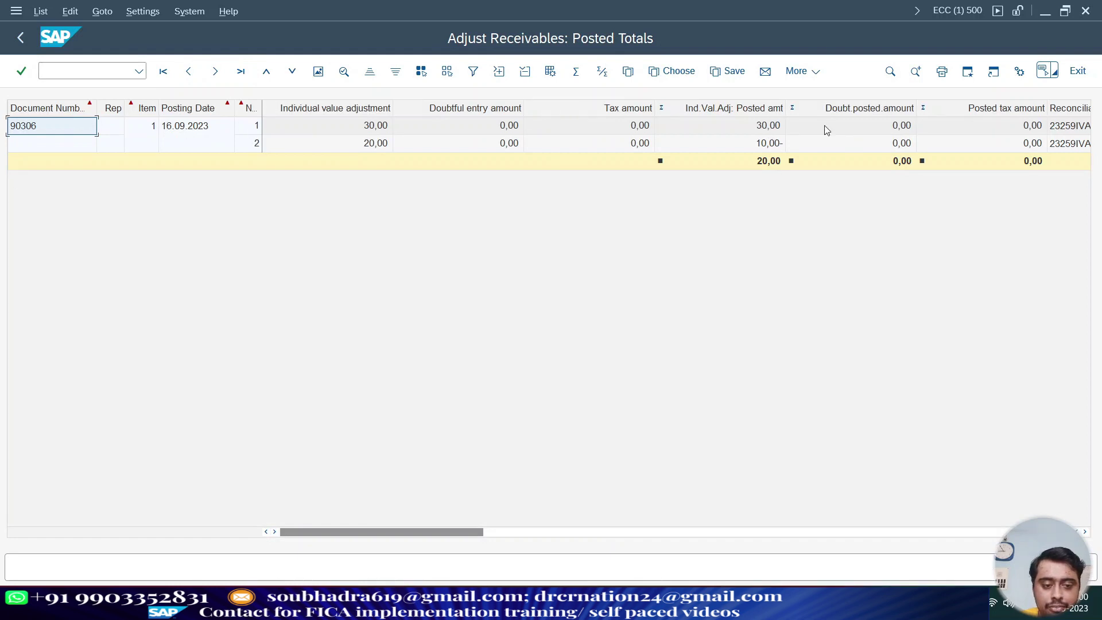
{"action": "left_click", "coordinate": [744, 131]}
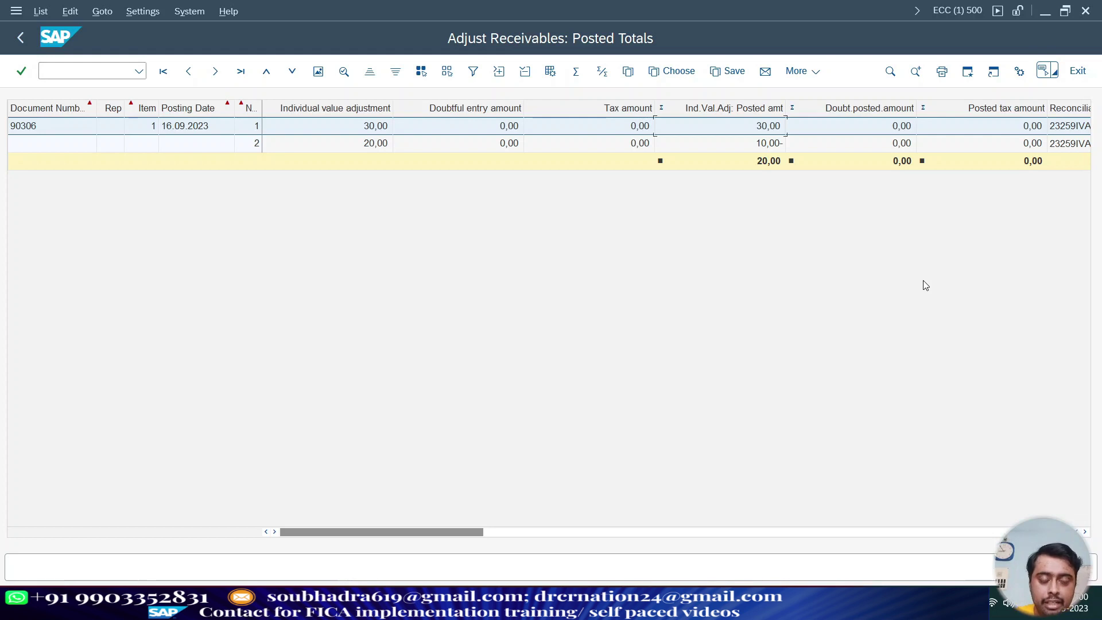
{"action": "left_click", "coordinate": [764, 148]}
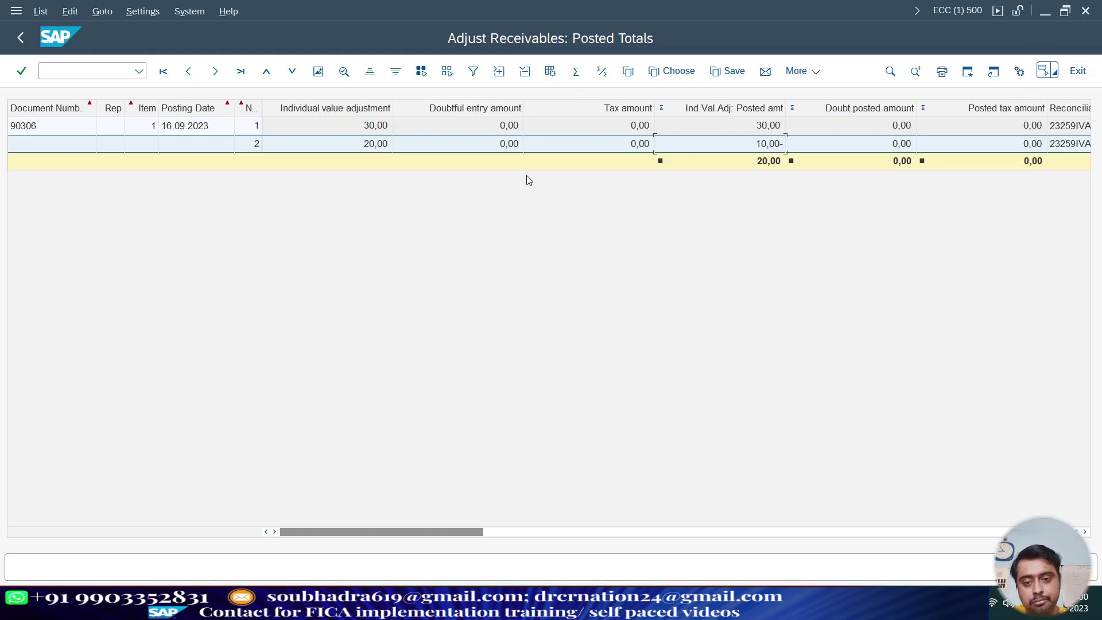
{"action": "left_click", "coordinate": [22, 37]}
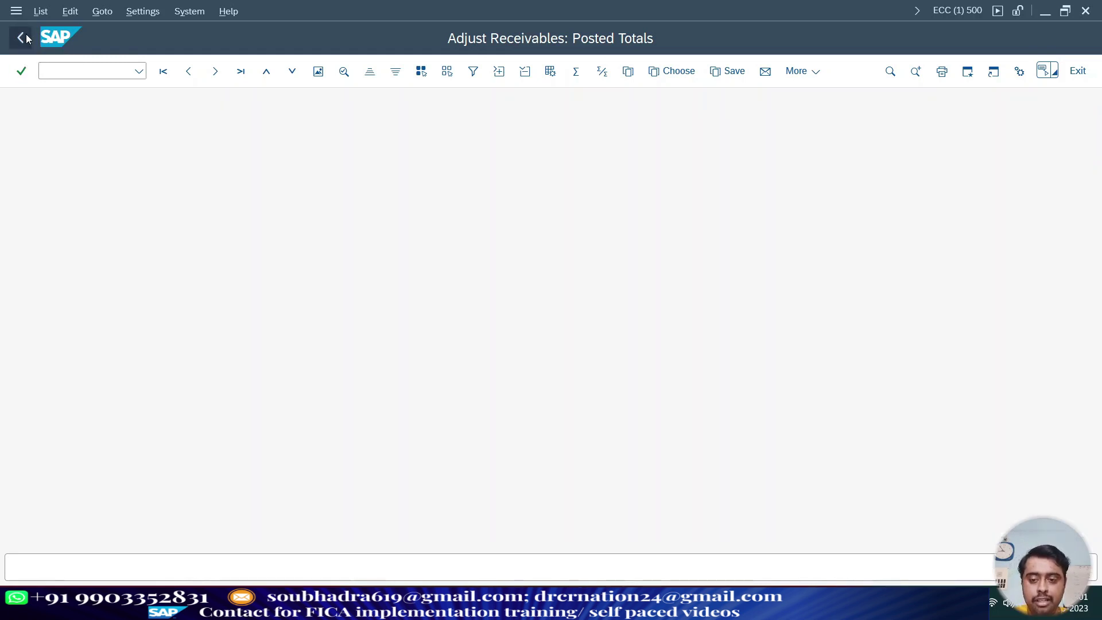
{"action": "left_click", "coordinate": [26, 38]}
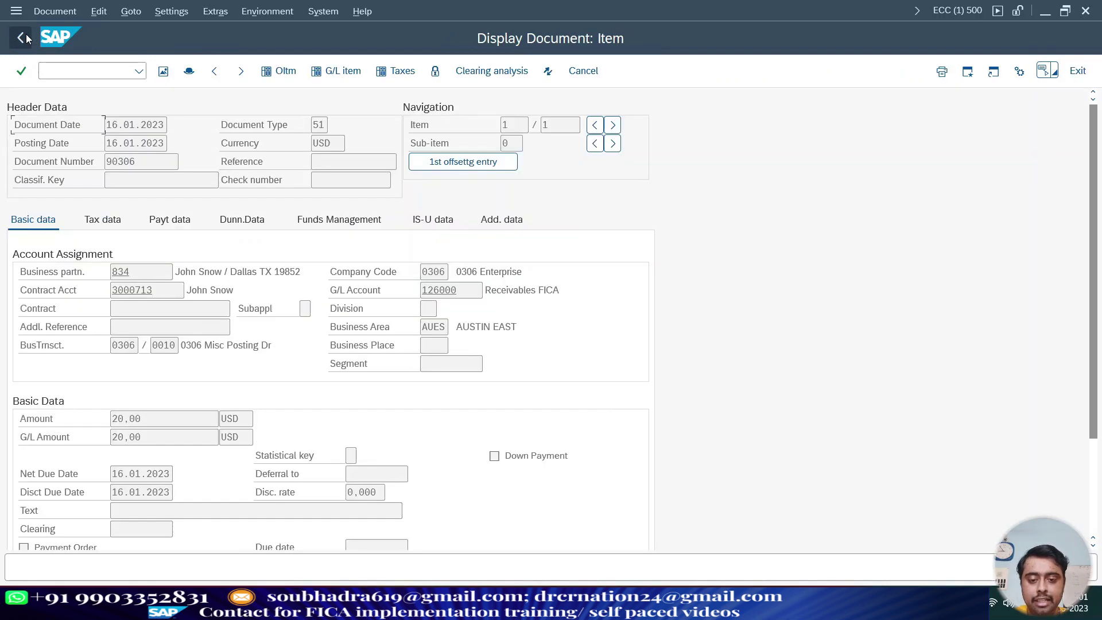
{"action": "left_click", "coordinate": [26, 39]}
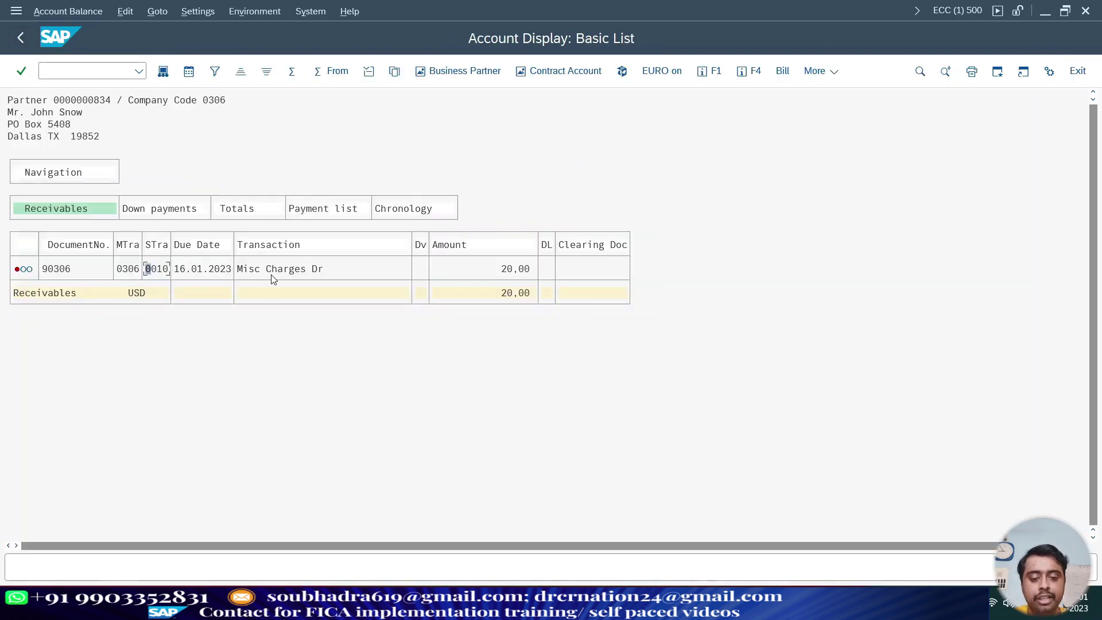
Open the mass write-off transaction FP04M in a new session
{"action": "left_click", "coordinate": [275, 273]}
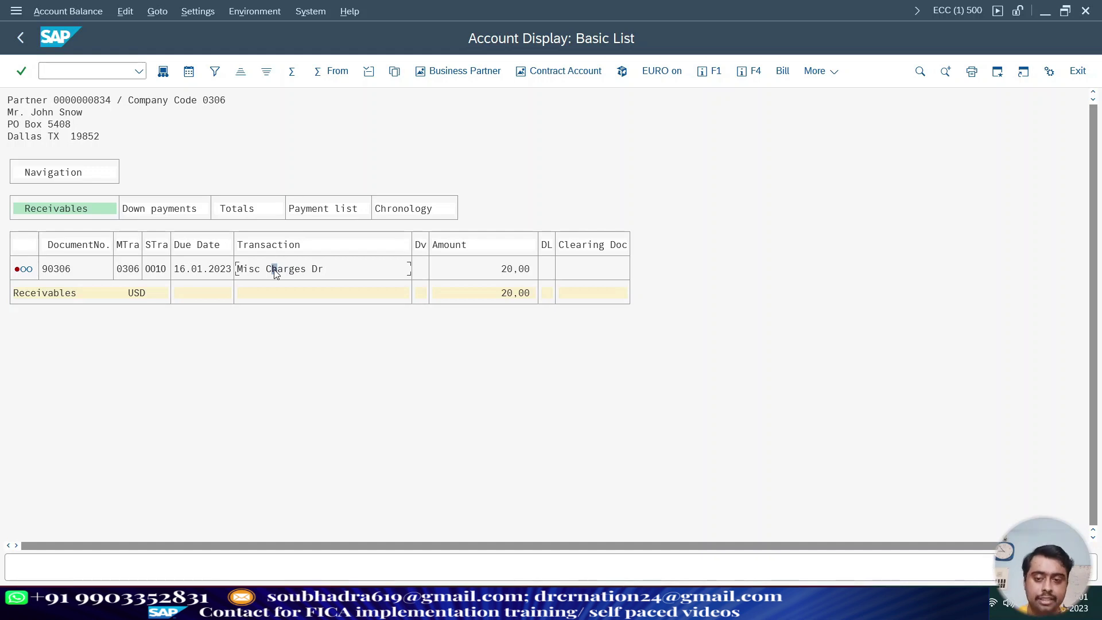
{"action": "left_click", "coordinate": [69, 69]}
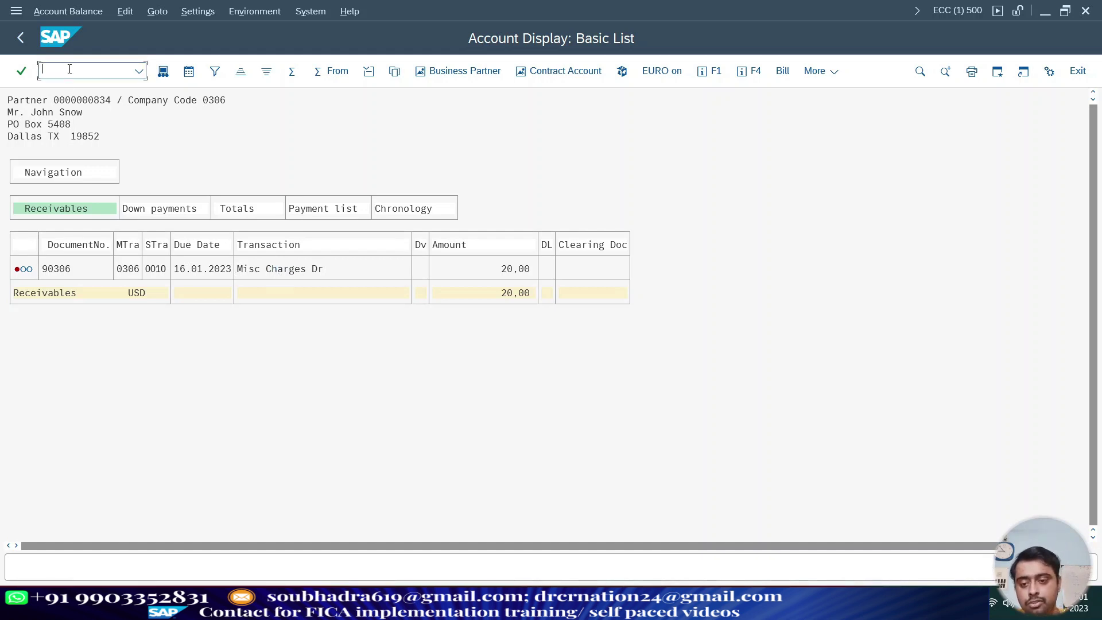
{"action": "type", "text": "/ofp04m"}
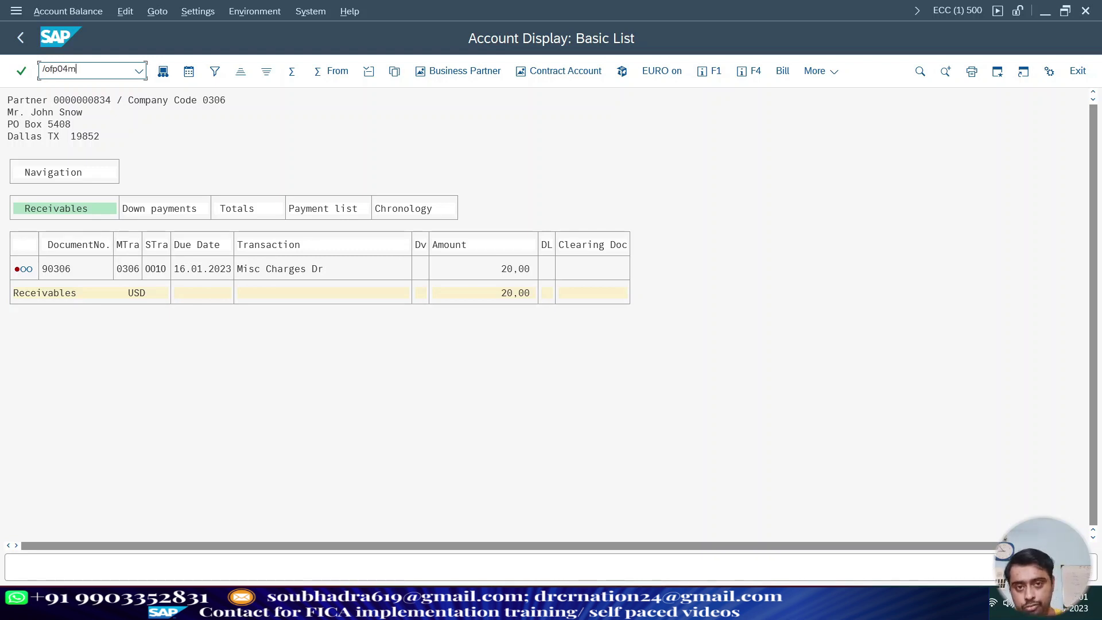
{"action": "key", "text": "Return"}
{"action": "type", "text": "/nfp0"}
{"action": "key", "text": "Return"}
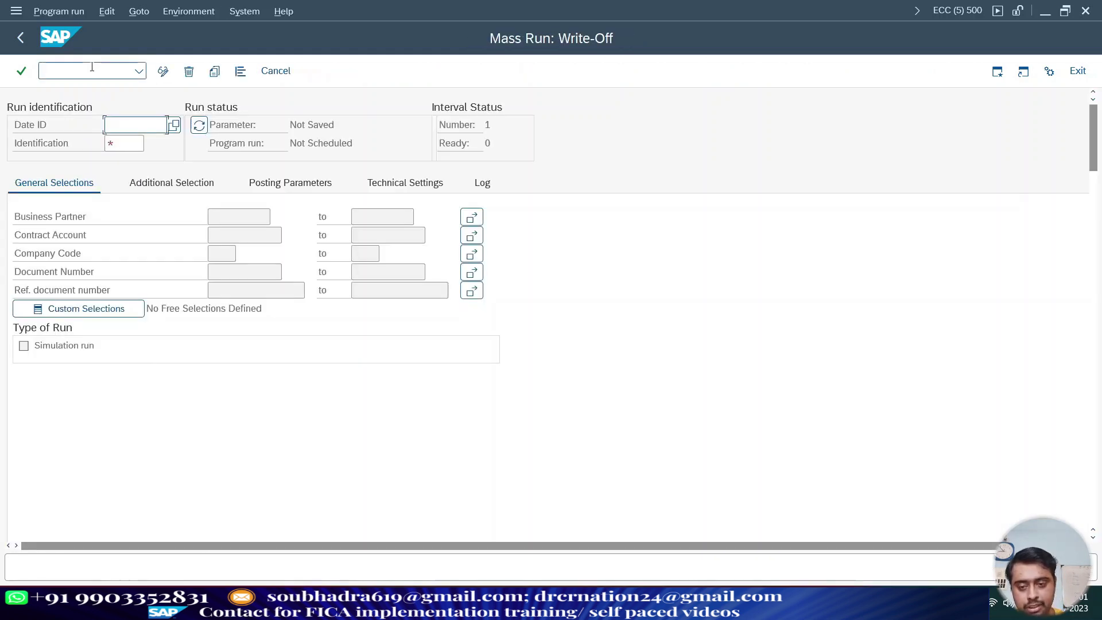
Select the write-off run SOU3 dated 15.09.2023 and copy its parameters to a new run WO!
{"action": "left_click", "coordinate": [175, 122]}
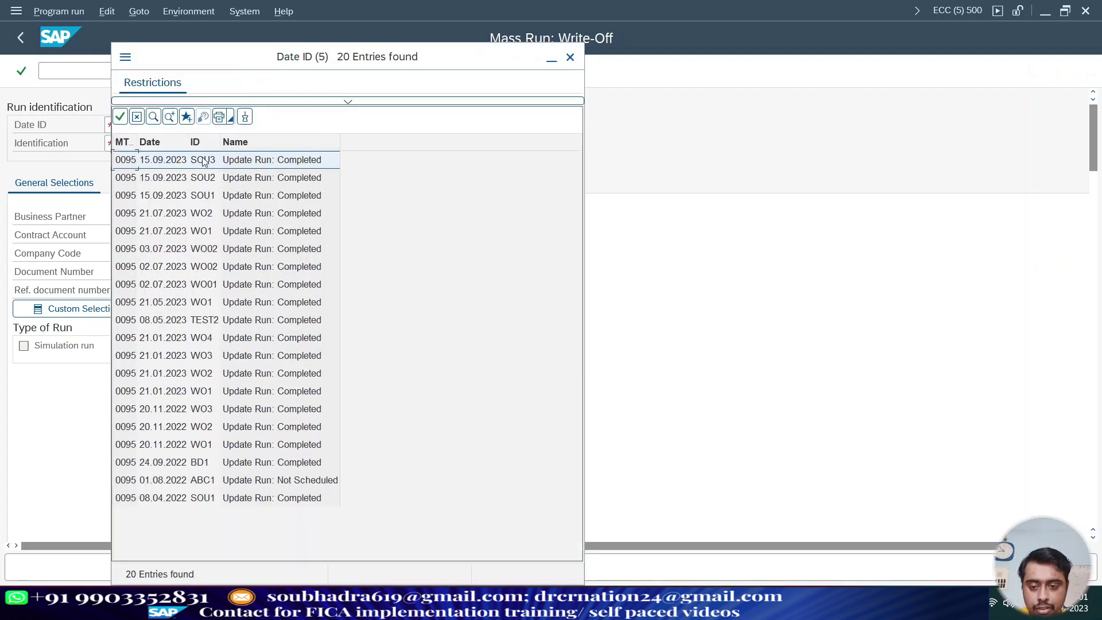
{"action": "left_click", "coordinate": [215, 162]}
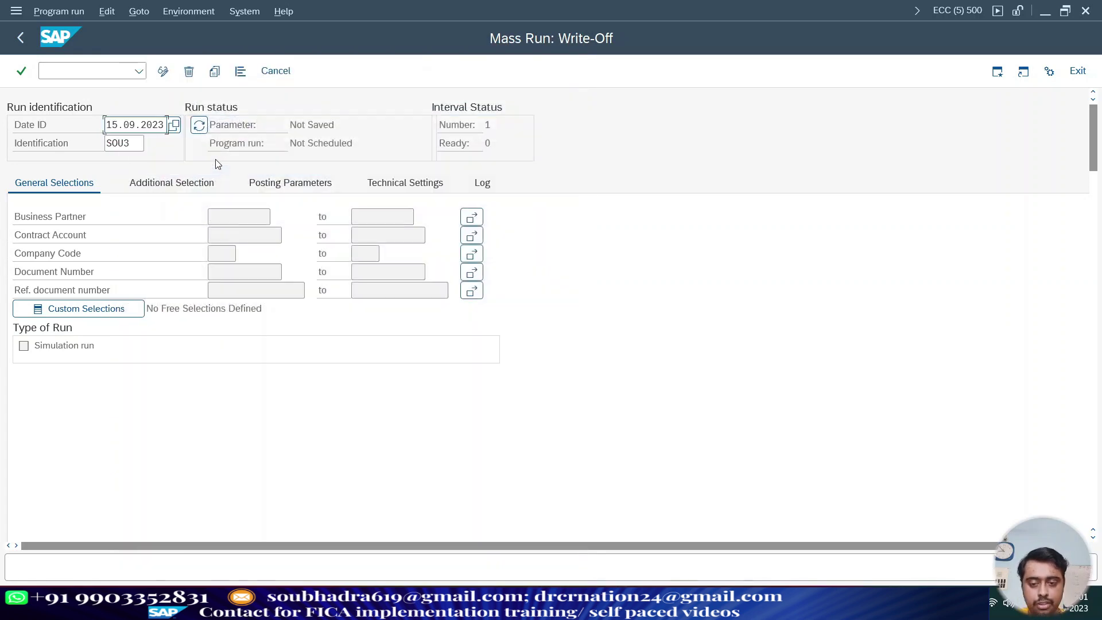
{"action": "left_click", "coordinate": [189, 72]}
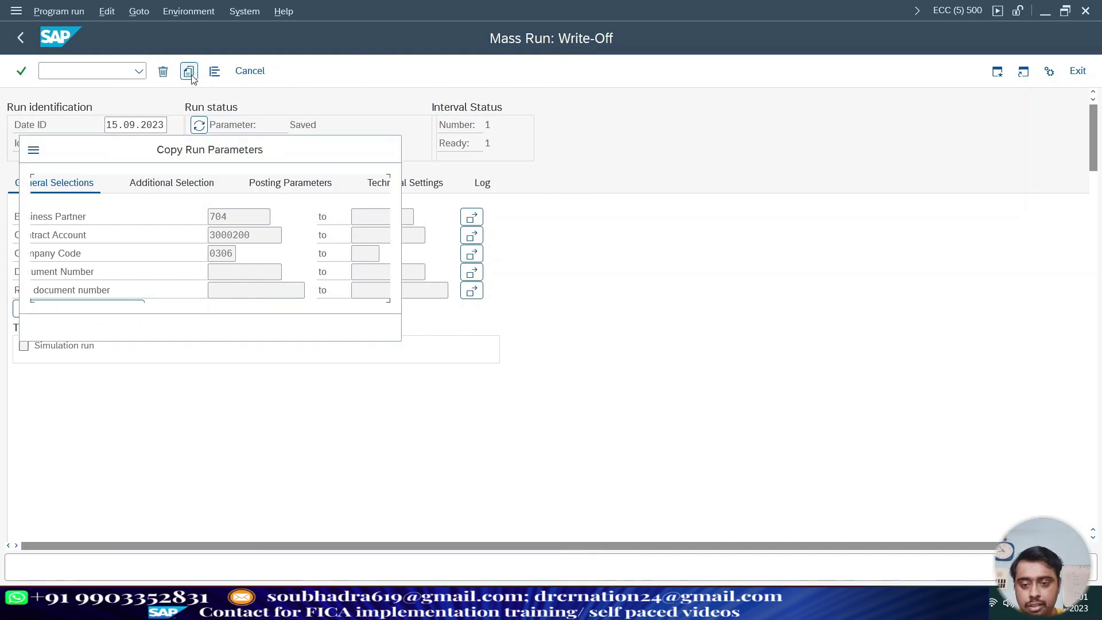
{"action": "left_click", "coordinate": [351, 267]}
{"action": "type", "text": "WO!"}
{"action": "key", "text": "Return"}
Replace the business partner and contract account in the general selections of run WO! with the customer's own numbers
{"action": "left_click_drag", "start_coordinate": [235, 216], "coordinate": [182, 213]}
{"action": "type", "text": "834"}
{"action": "key", "text": "Tab"}
{"action": "key", "text": "Tab"}
{"action": "key", "text": "Tab"}
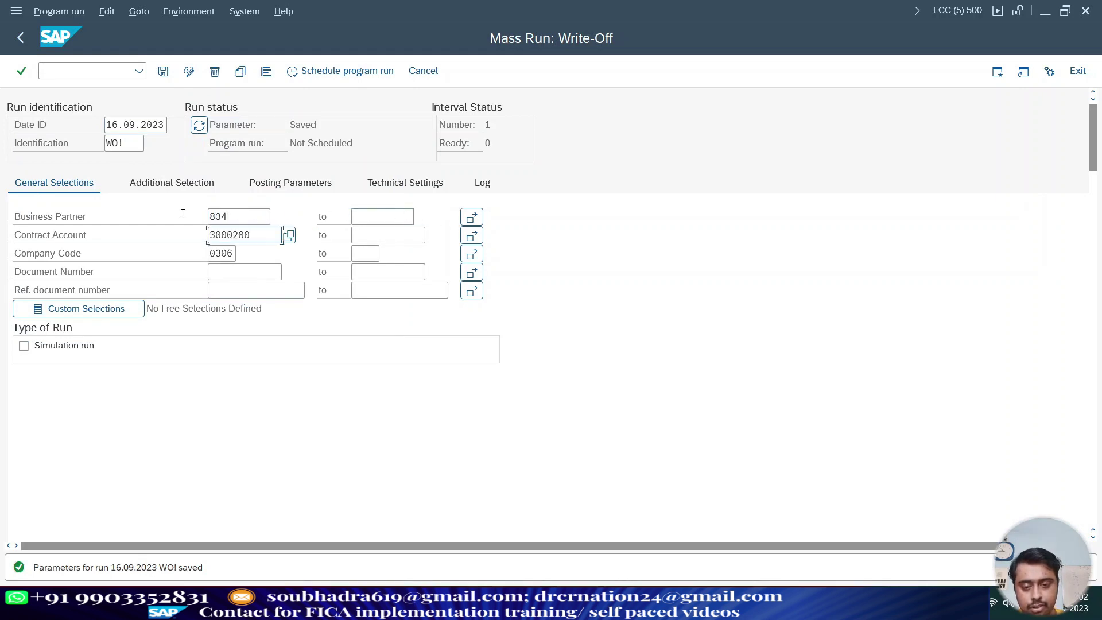
{"action": "left_click_drag", "start_coordinate": [232, 236], "coordinate": [267, 235]}
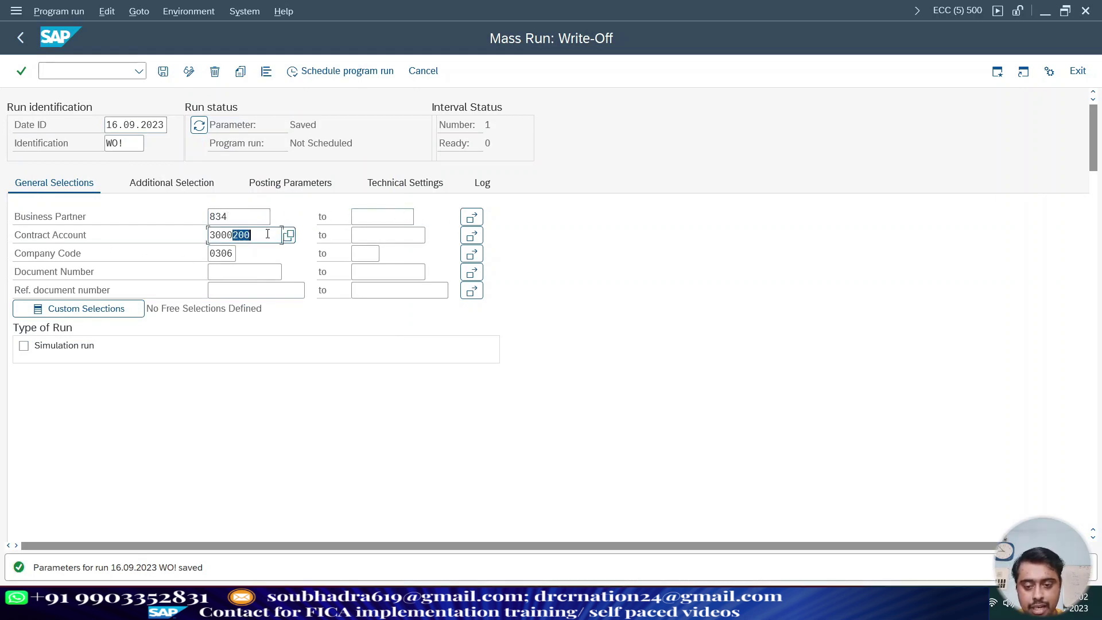
{"action": "type", "text": "713"}
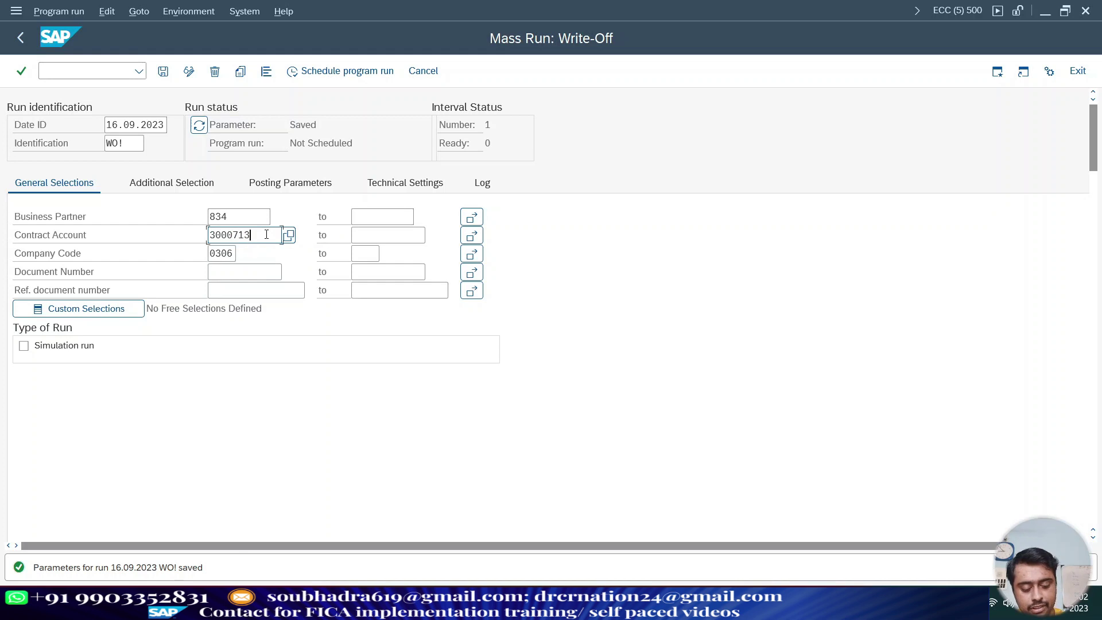
Review the additional selections, posting parameters, technical settings and log of write-off run WO!, and save its parameters
{"action": "left_click", "coordinate": [190, 187]}
{"action": "left_click", "coordinate": [289, 184]}
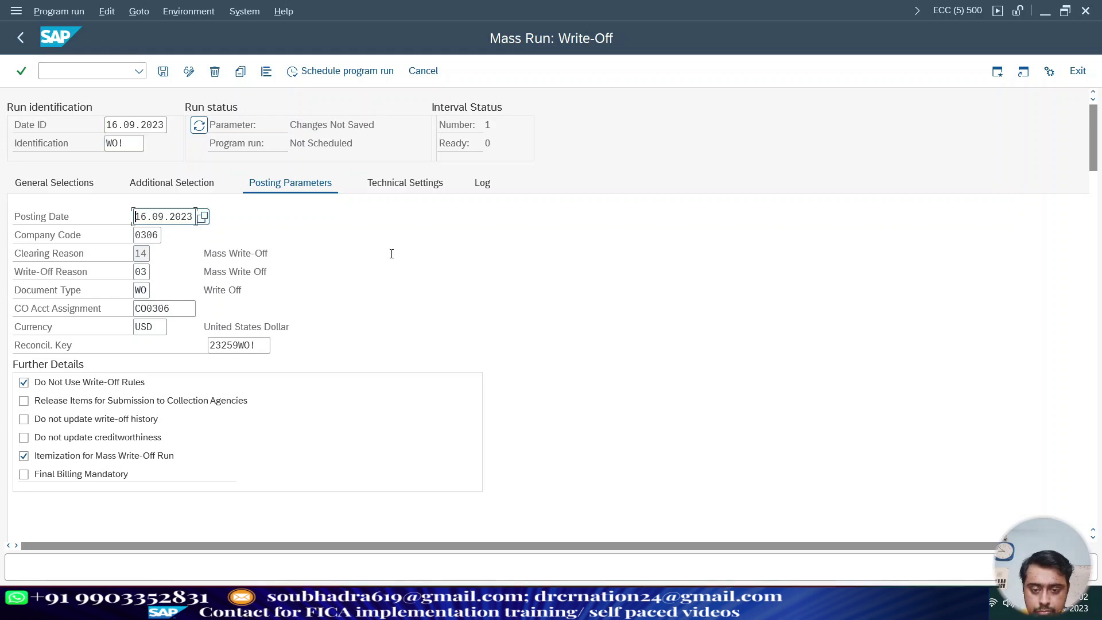
{"action": "left_click", "coordinate": [406, 190]}
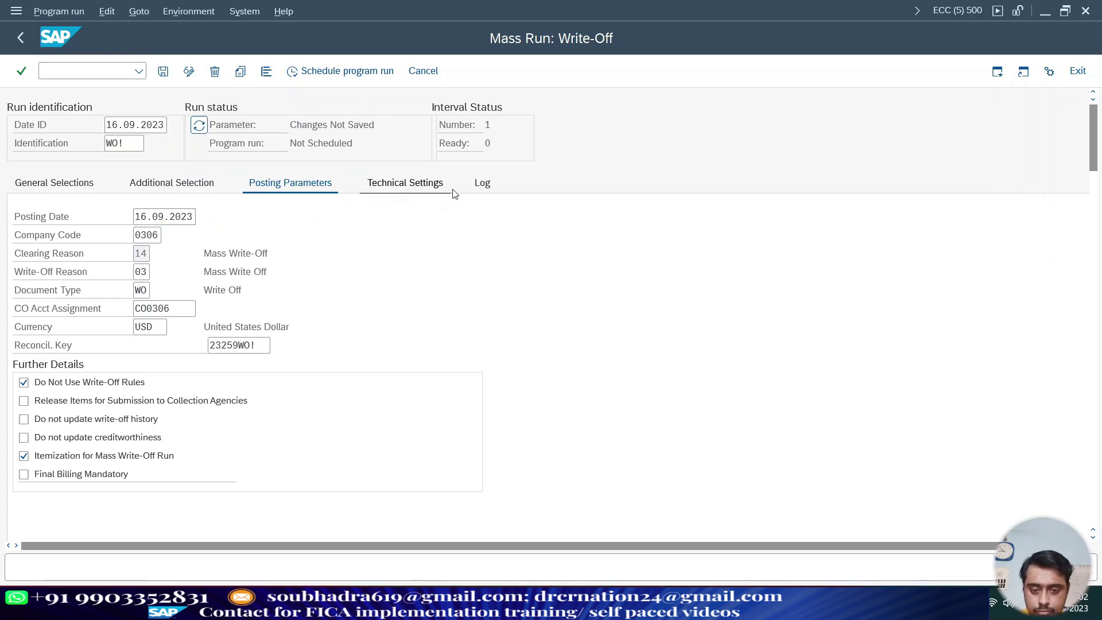
{"action": "left_click", "coordinate": [483, 183]}
{"action": "key", "text": "ctrl+s"}
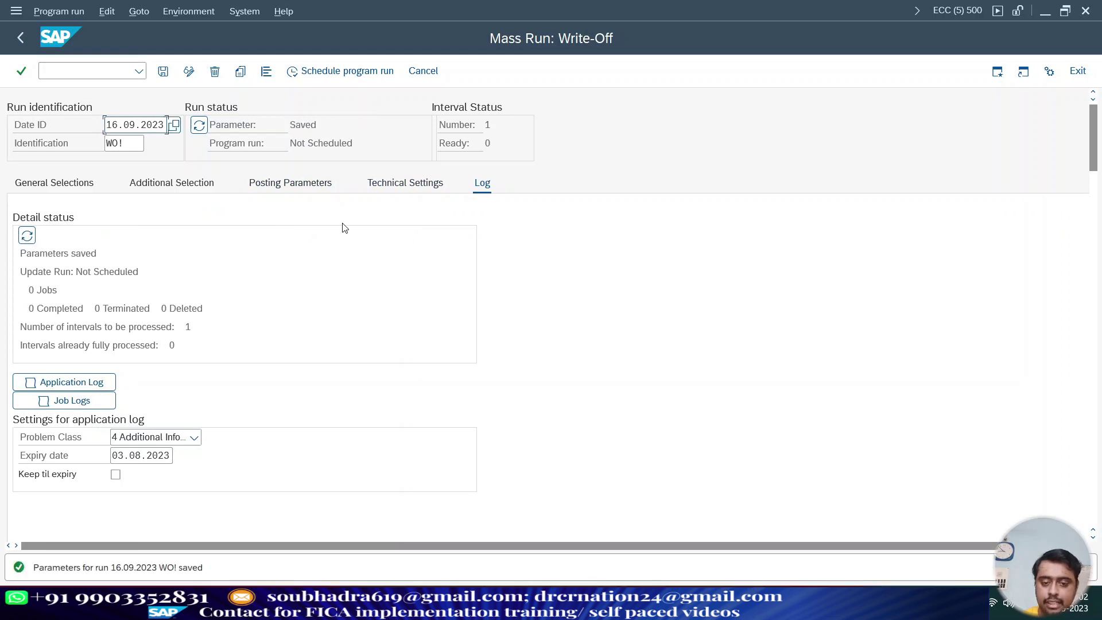
Check the general selections of write-off run WO! and schedule the run to start immediately in the background
{"action": "left_click", "coordinate": [26, 183]}
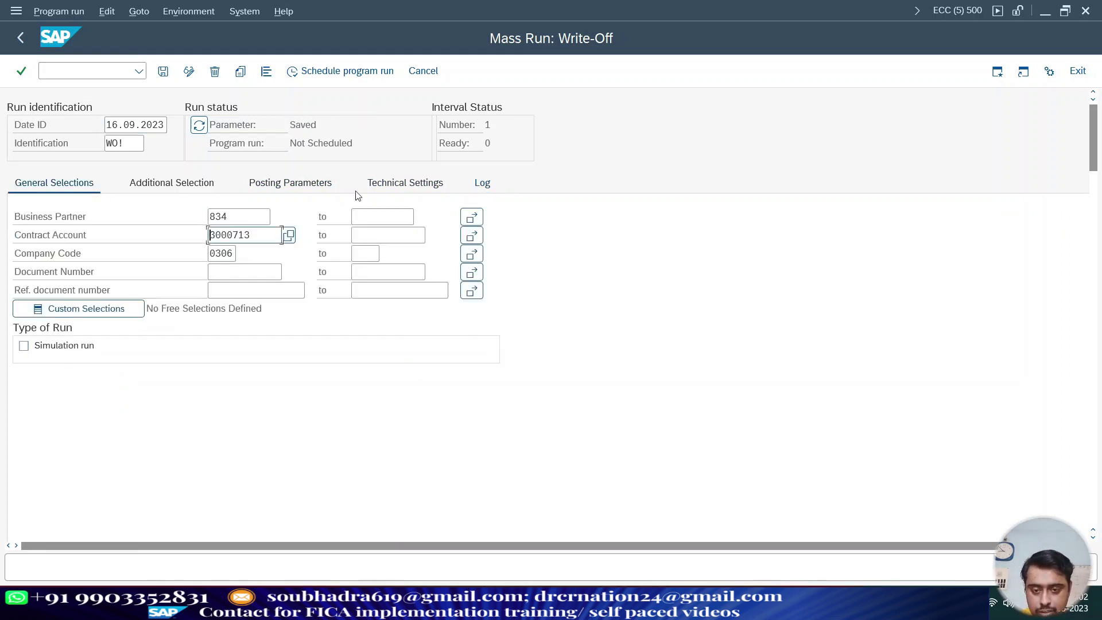
{"action": "left_click", "coordinate": [314, 73]}
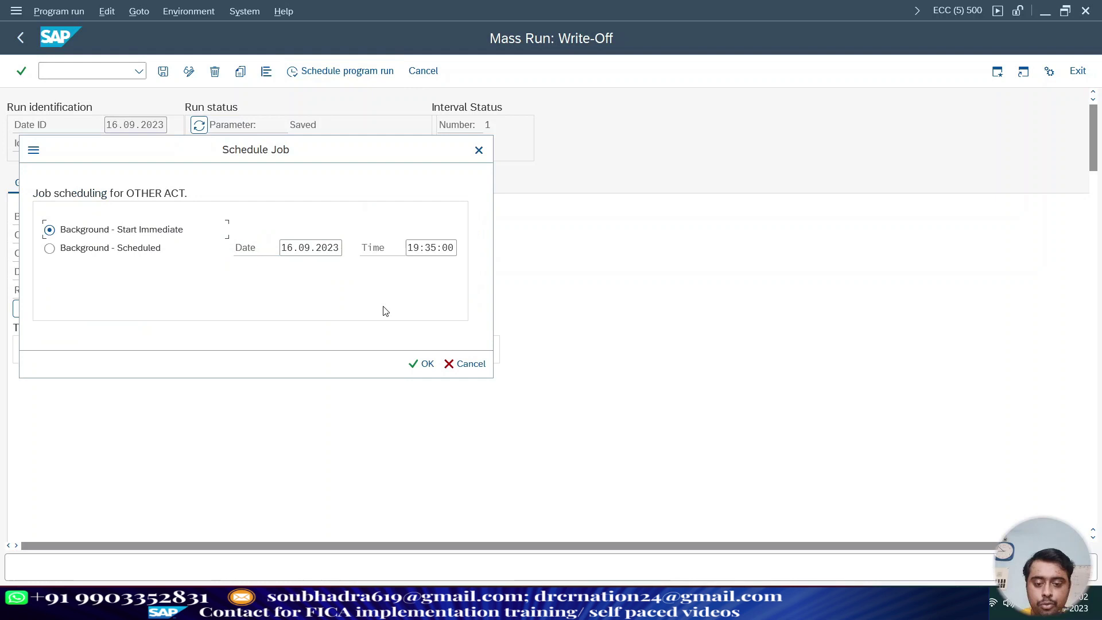
{"action": "left_click", "coordinate": [416, 363]}
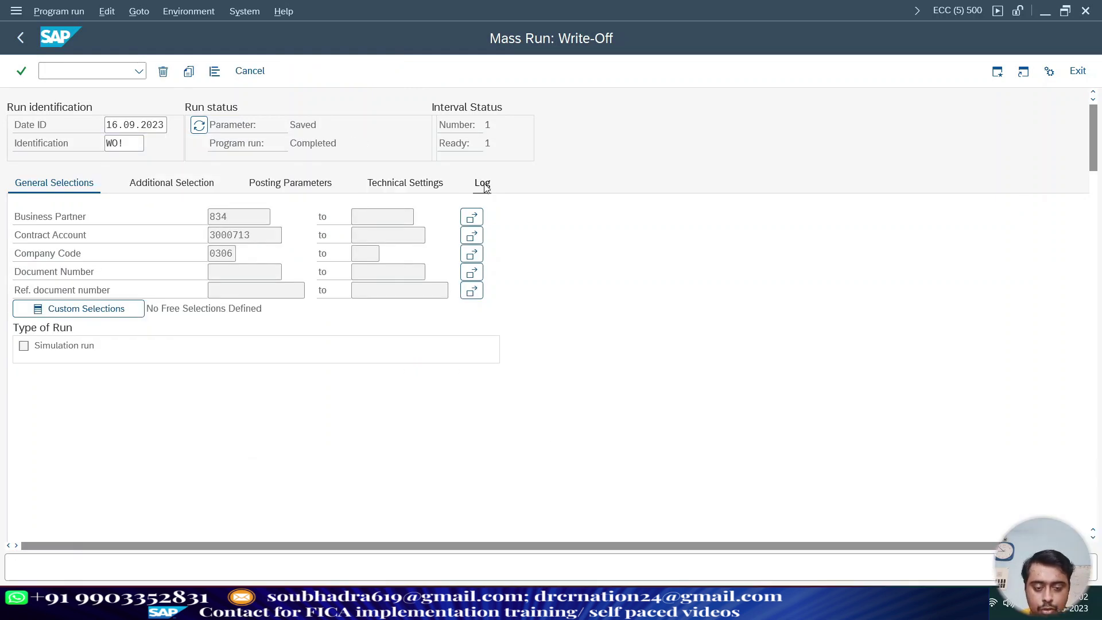
Open the application log of write-off run WO! and display all messages of its job
{"action": "left_click", "coordinate": [483, 184]}
{"action": "left_click", "coordinate": [93, 386]}
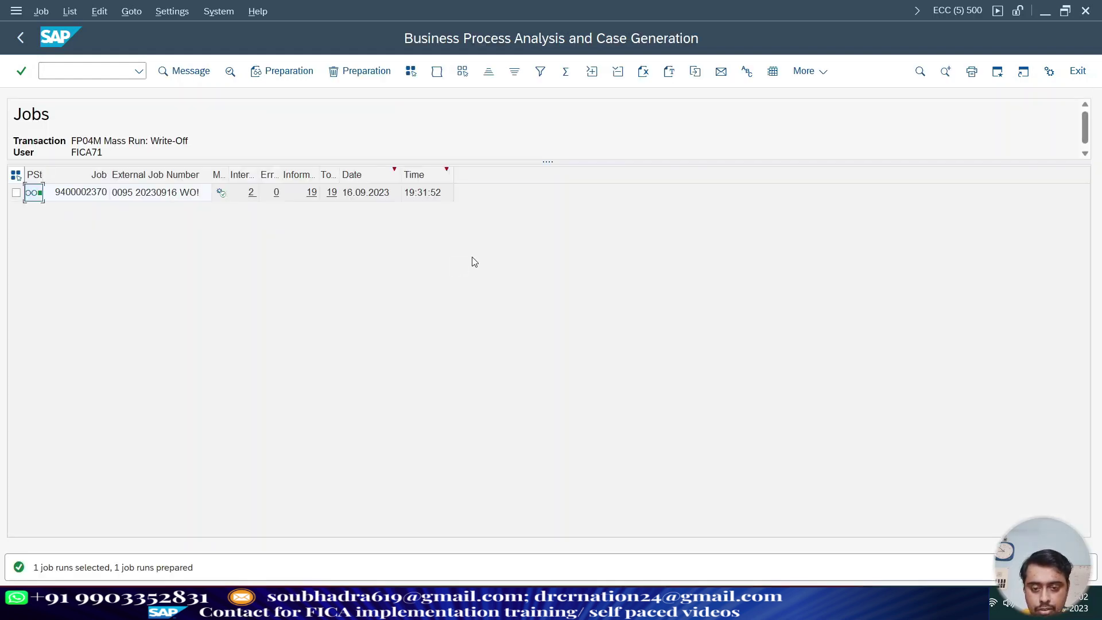
{"action": "left_click", "coordinate": [339, 195]}
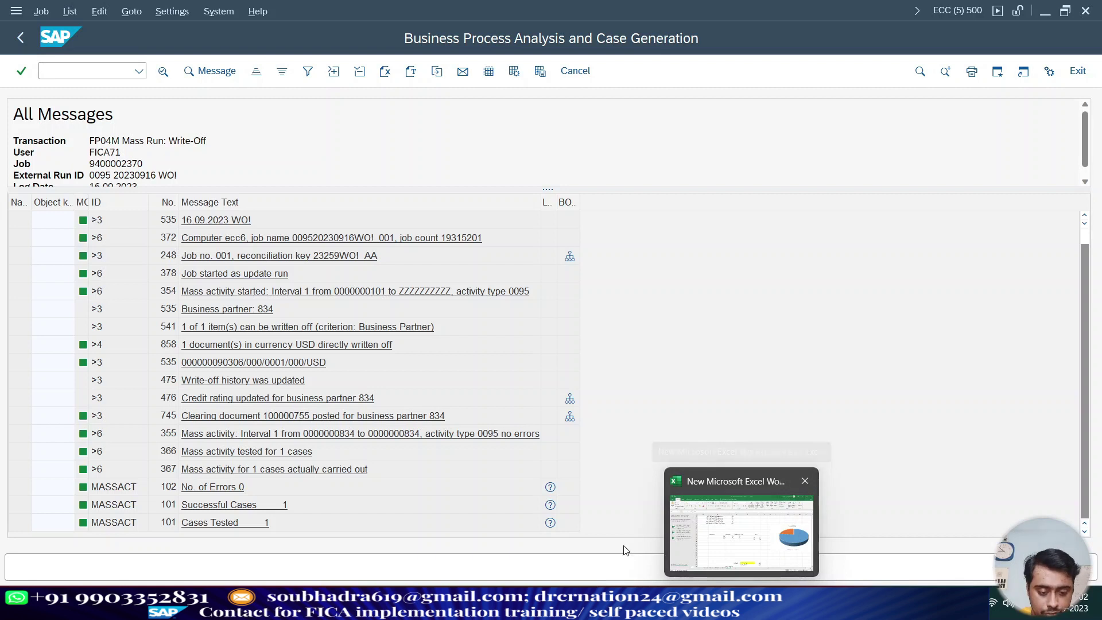
Switch to the account display session and redisplay the business partner's receivables with the all open items list type
{"action": "left_click", "coordinate": [235, 541]}
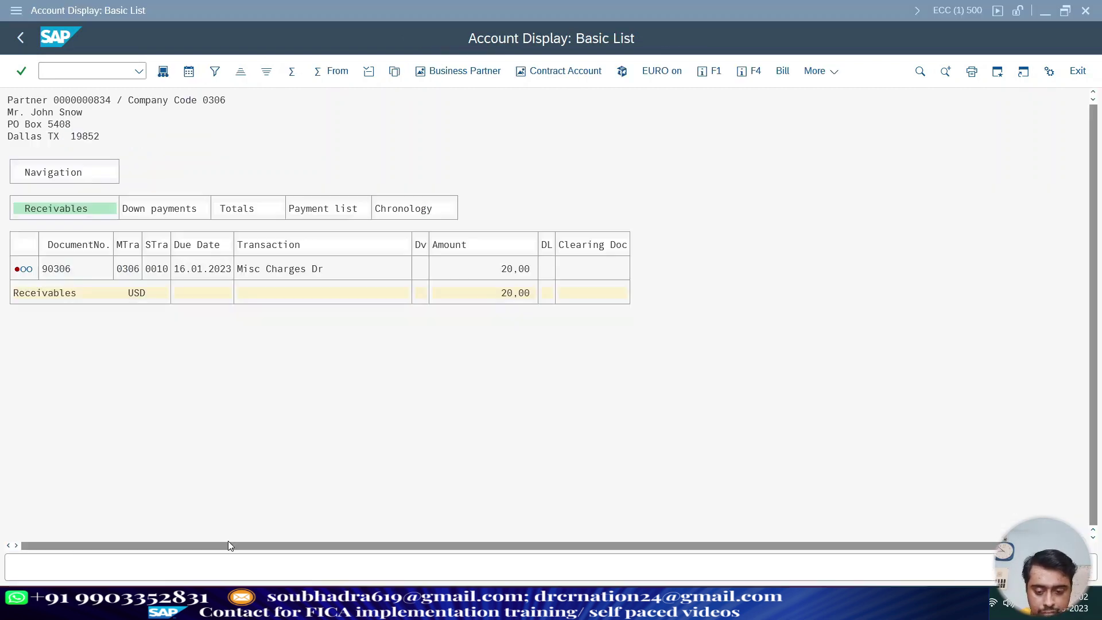
{"action": "left_click", "coordinate": [20, 41]}
{"action": "left_click", "coordinate": [20, 41]}
{"action": "left_click", "coordinate": [163, 71]}
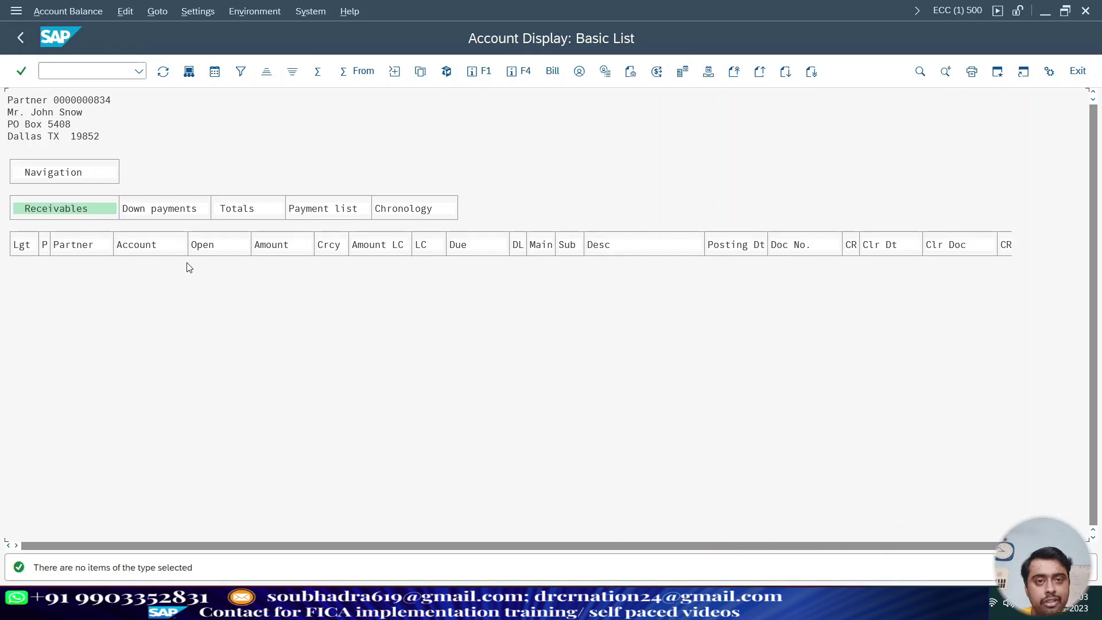
List the business partner's account with list type SK556 All the Items and examine the cleared 20 and 60 USD receivable items
{"action": "left_click", "coordinate": [21, 38]}
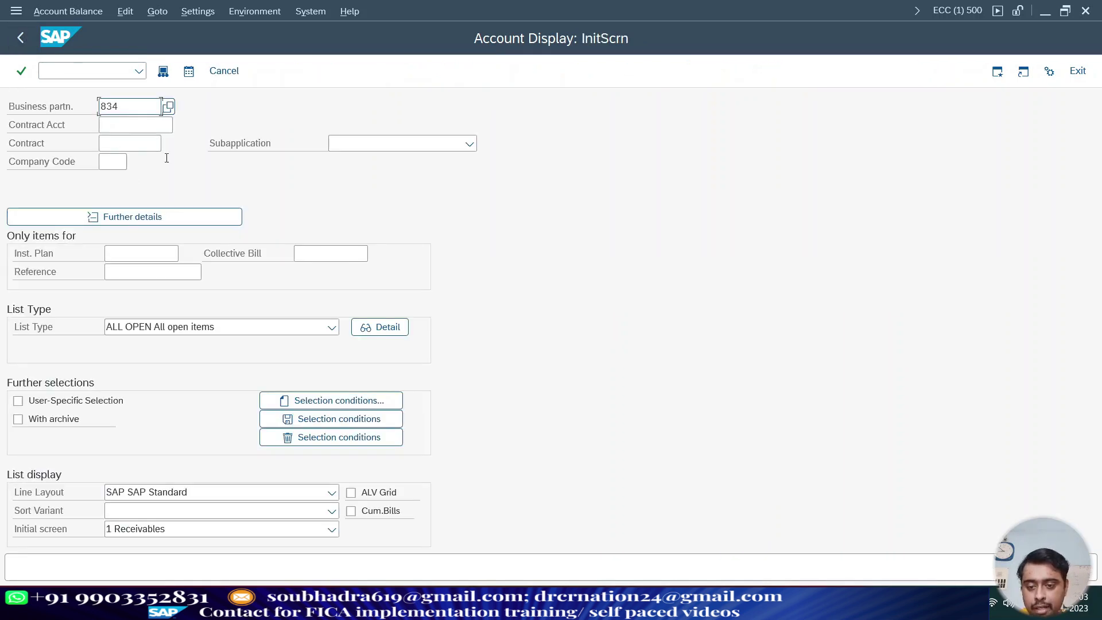
{"action": "left_click", "coordinate": [189, 327]}
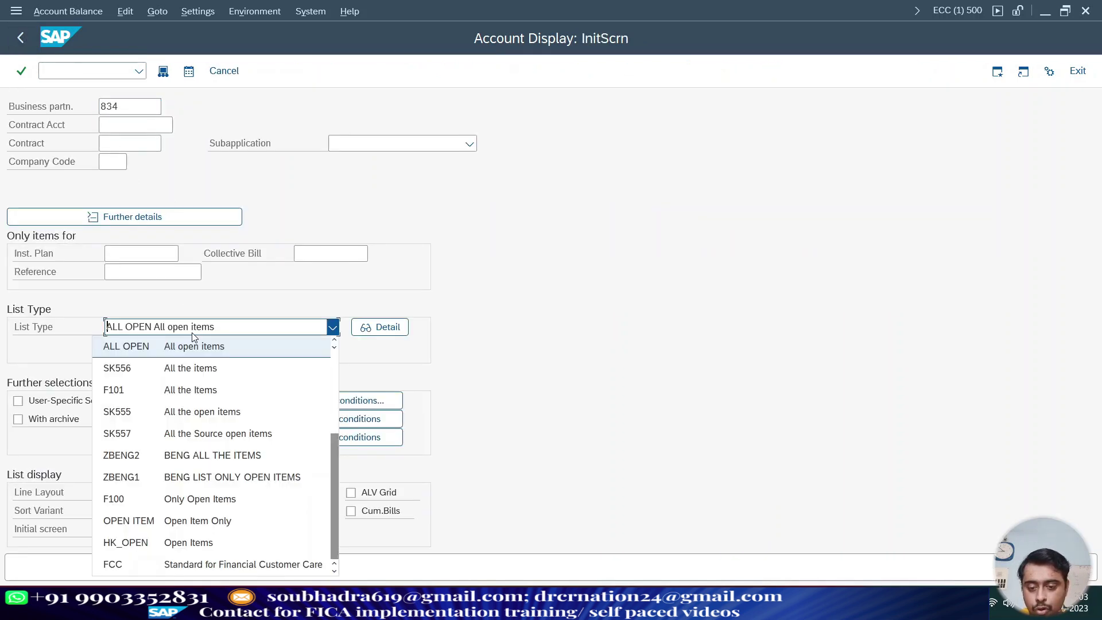
{"action": "left_click", "coordinate": [191, 370]}
{"action": "key", "text": "Return"}
{"action": "left_click", "coordinate": [793, 258]}
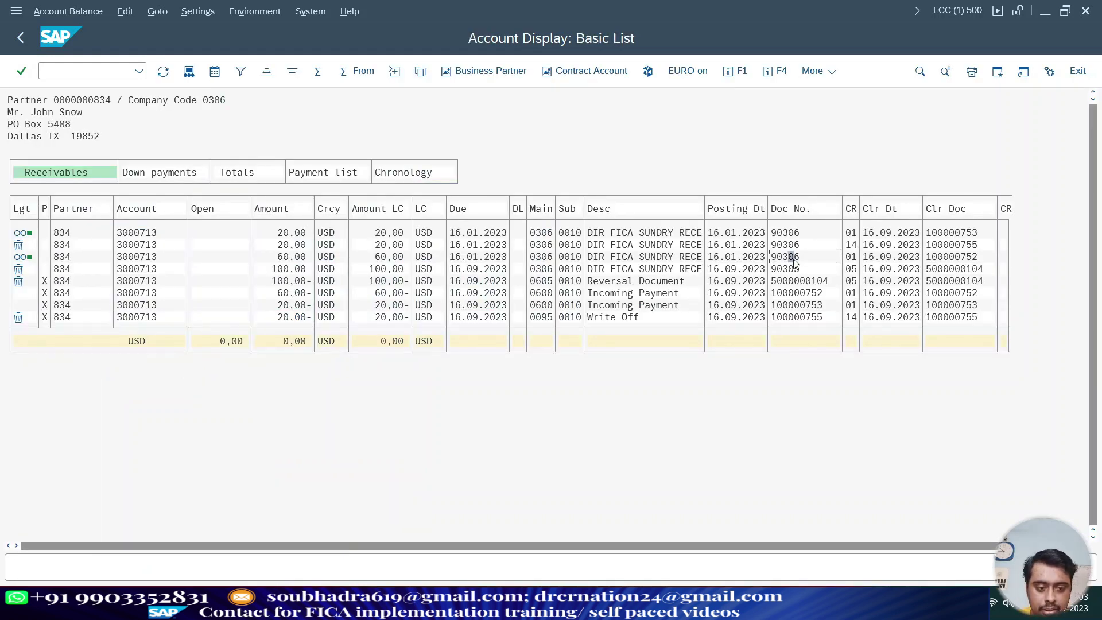
{"action": "left_click", "coordinate": [383, 258]}
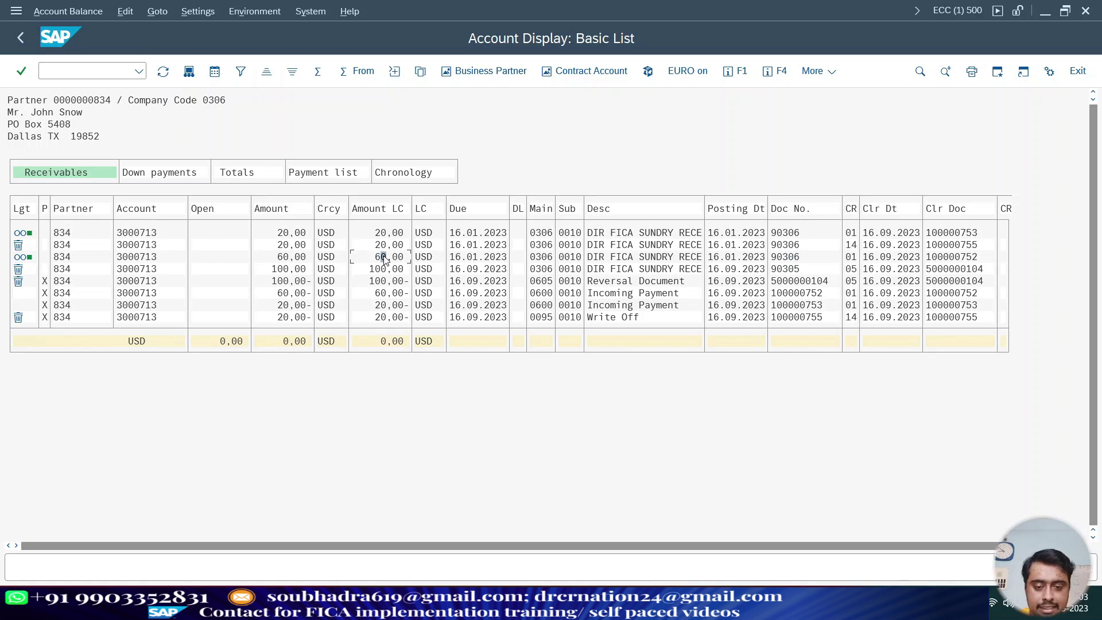
{"action": "left_click", "coordinate": [24, 258]}
{"action": "left_click", "coordinate": [26, 232]}
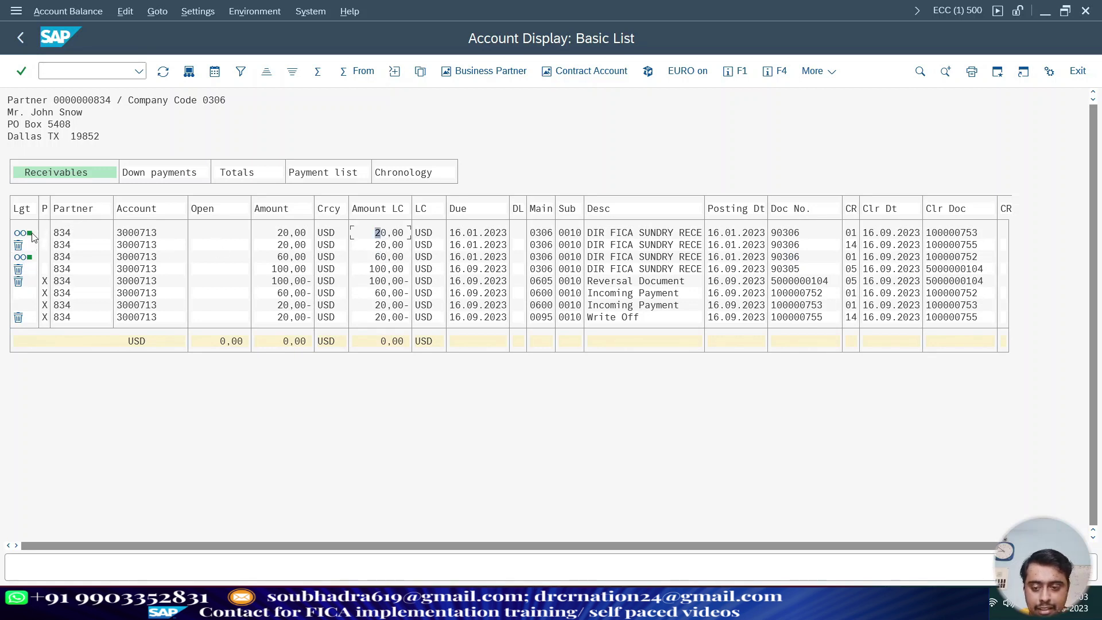
{"action": "double_click", "coordinate": [384, 257]}
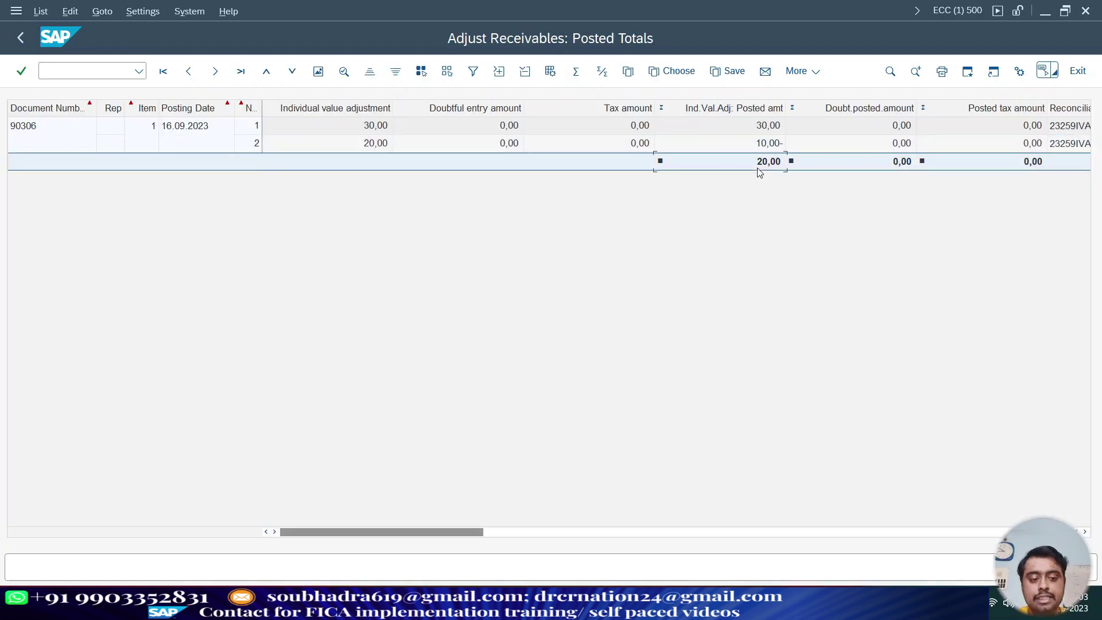
Switch to the value adjustment document, review its provision and bad debt expense items, and inspect the reconciliation key in its header
{"action": "left_click", "coordinate": [716, 603]}
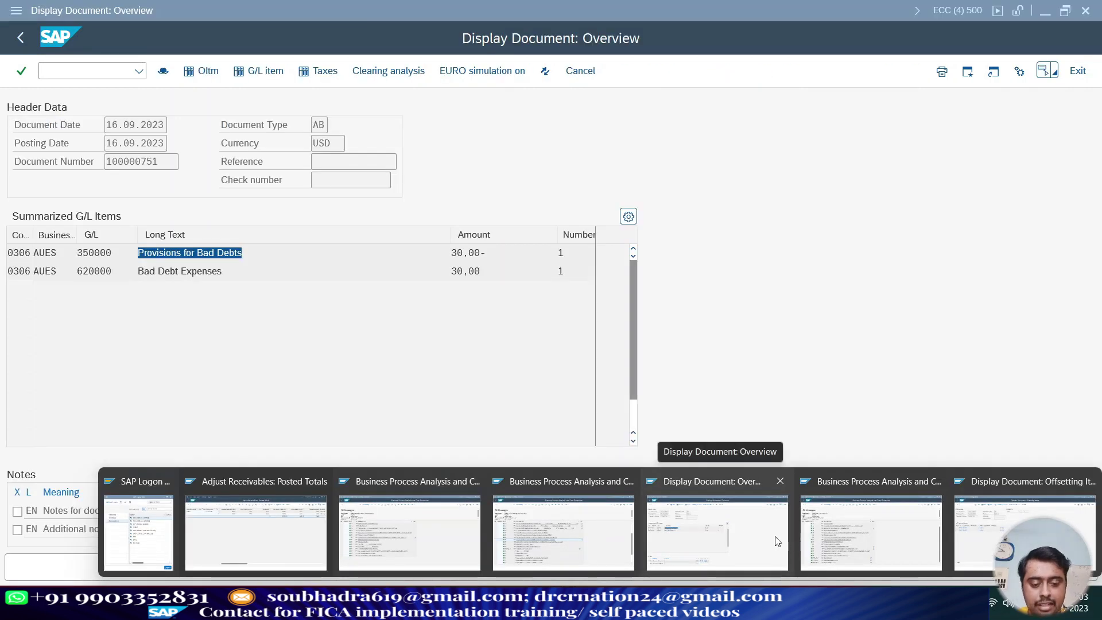
{"action": "left_click", "coordinate": [721, 531]}
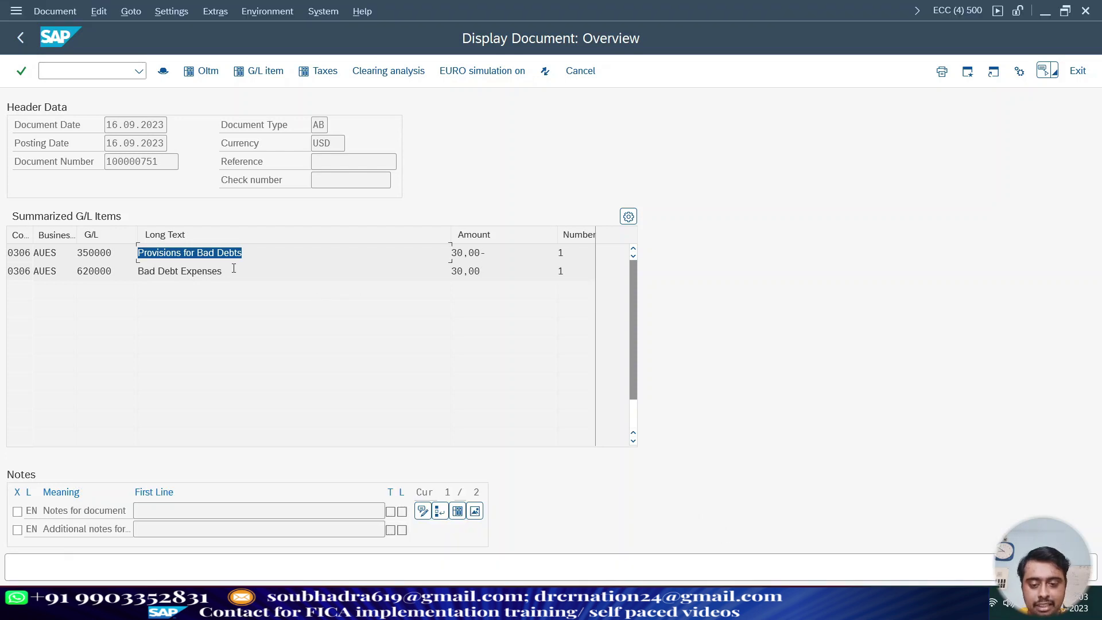
{"action": "left_click_drag", "start_coordinate": [234, 268], "coordinate": [138, 271]}
{"action": "left_click_drag", "start_coordinate": [242, 253], "coordinate": [116, 239]}
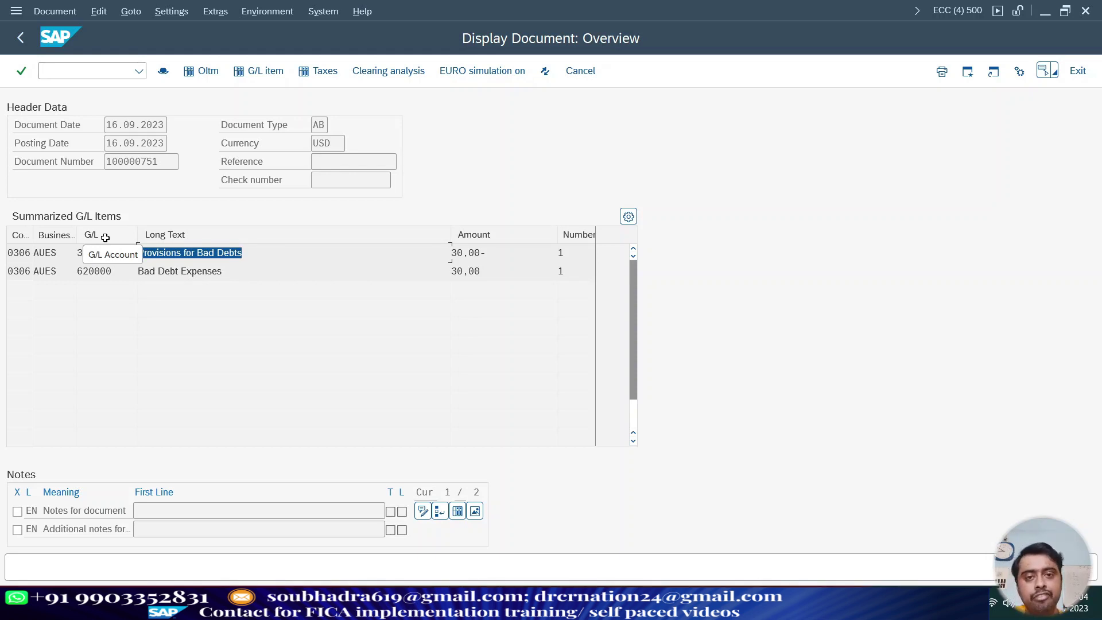
{"action": "left_click", "coordinate": [163, 71]}
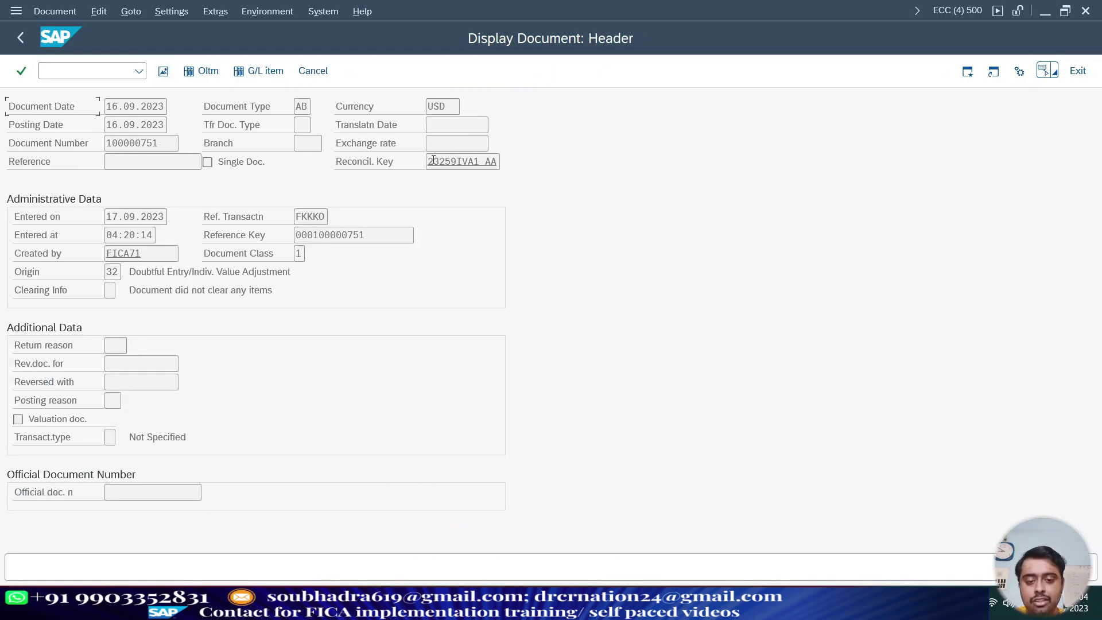
{"action": "left_click_drag", "start_coordinate": [434, 161], "coordinate": [538, 161]}
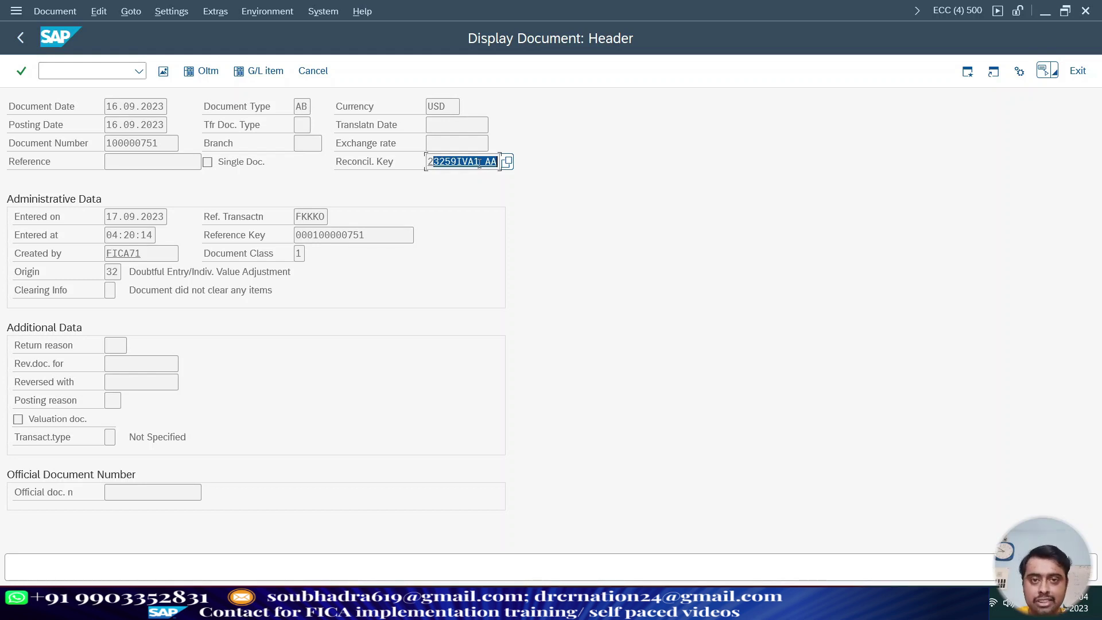
Switch to the Excel workbook and compare the FP04/FP04M write-off entry in C32:F34 with the value adjustment entries on Sheet5
{"action": "key", "text": "alt+Tab"}
{"action": "left_click", "coordinate": [579, 401]}
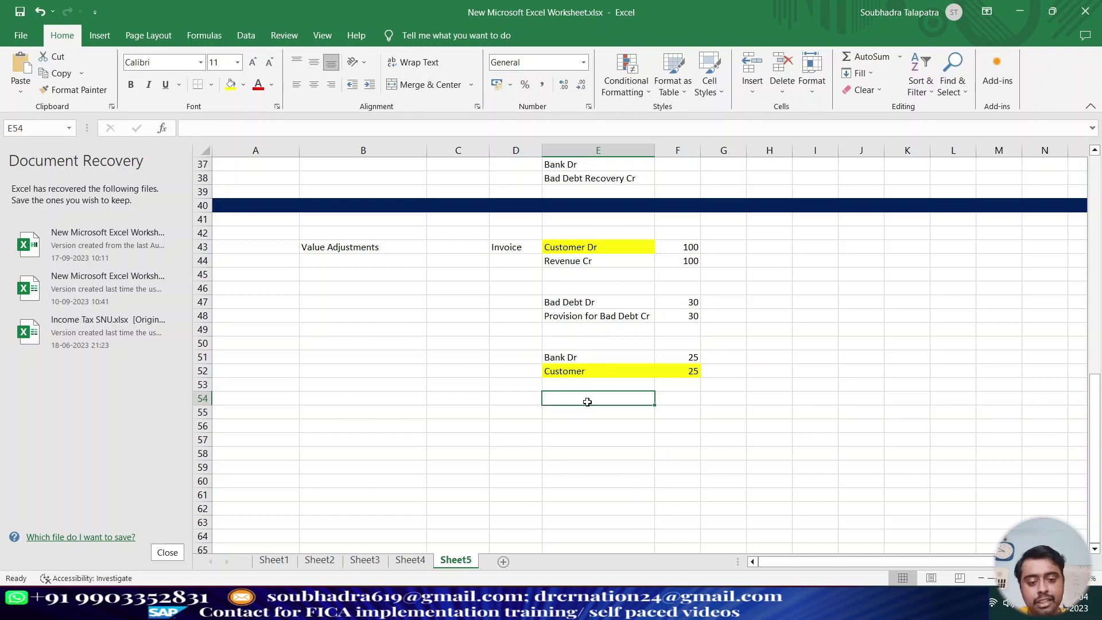
{"action": "scroll", "coordinate": [587, 402], "scroll_direction": "up", "scroll_amount": 4}
{"action": "left_click_drag", "start_coordinate": [453, 261], "coordinate": [684, 288]}
{"action": "scroll", "coordinate": [650, 369], "scroll_direction": "down", "scroll_amount": 2}
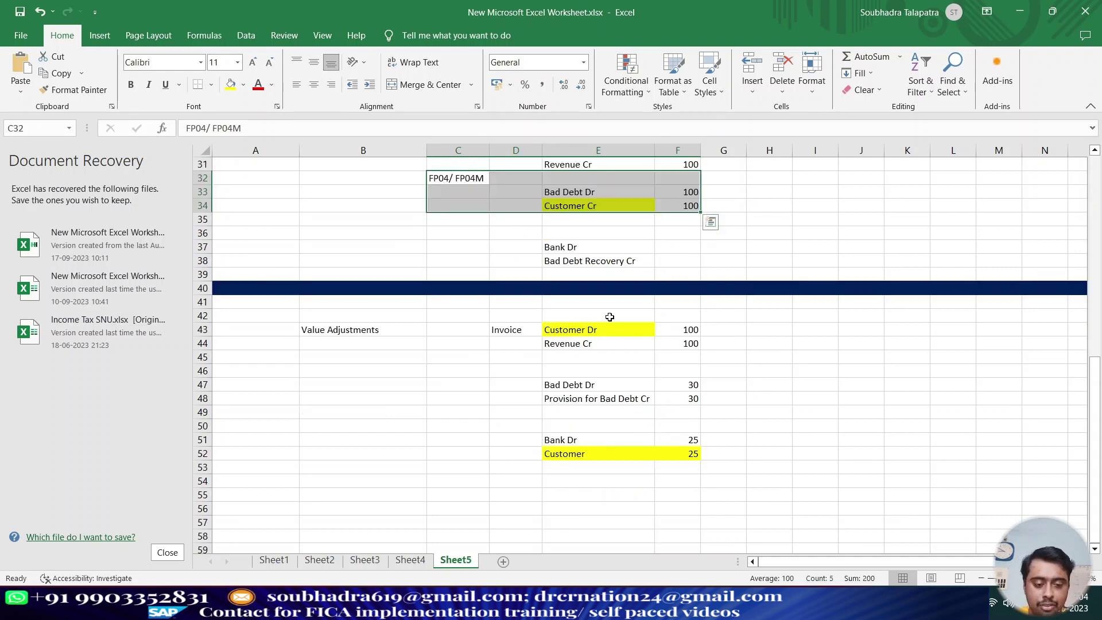